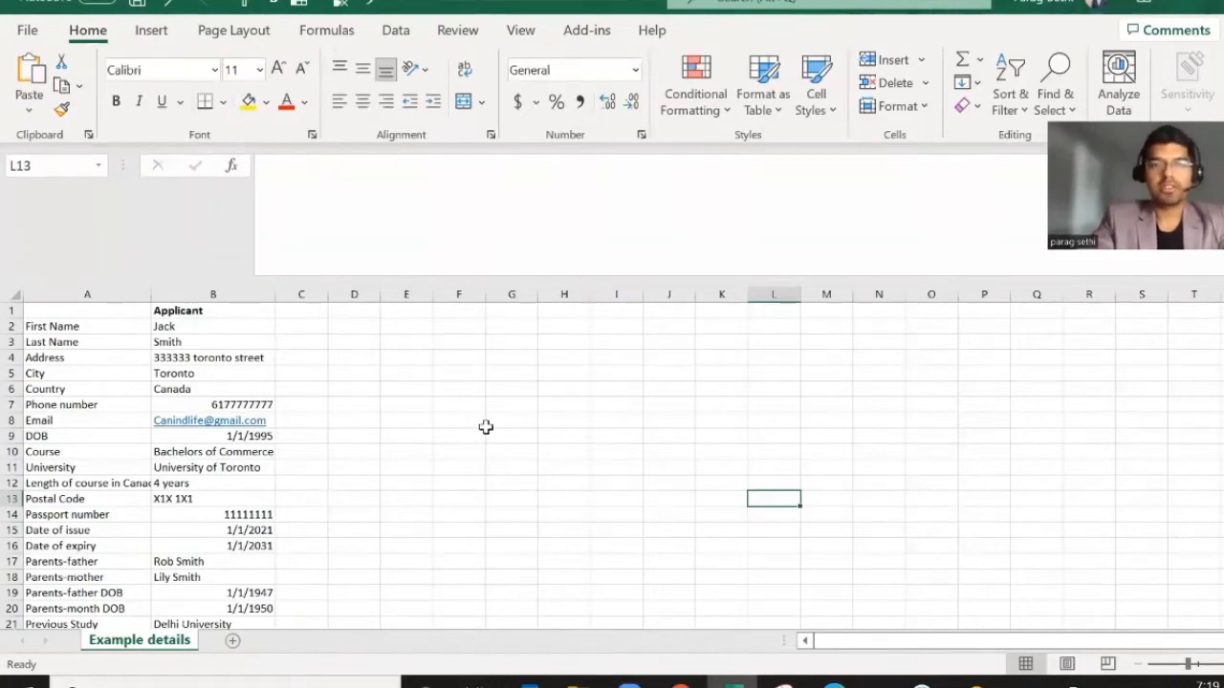
Switch to the immigration account page in the browser and start an application to come to Canada for a visitor visa, study and/or work permit
{"action": "key", "text": "alt+Tab"}
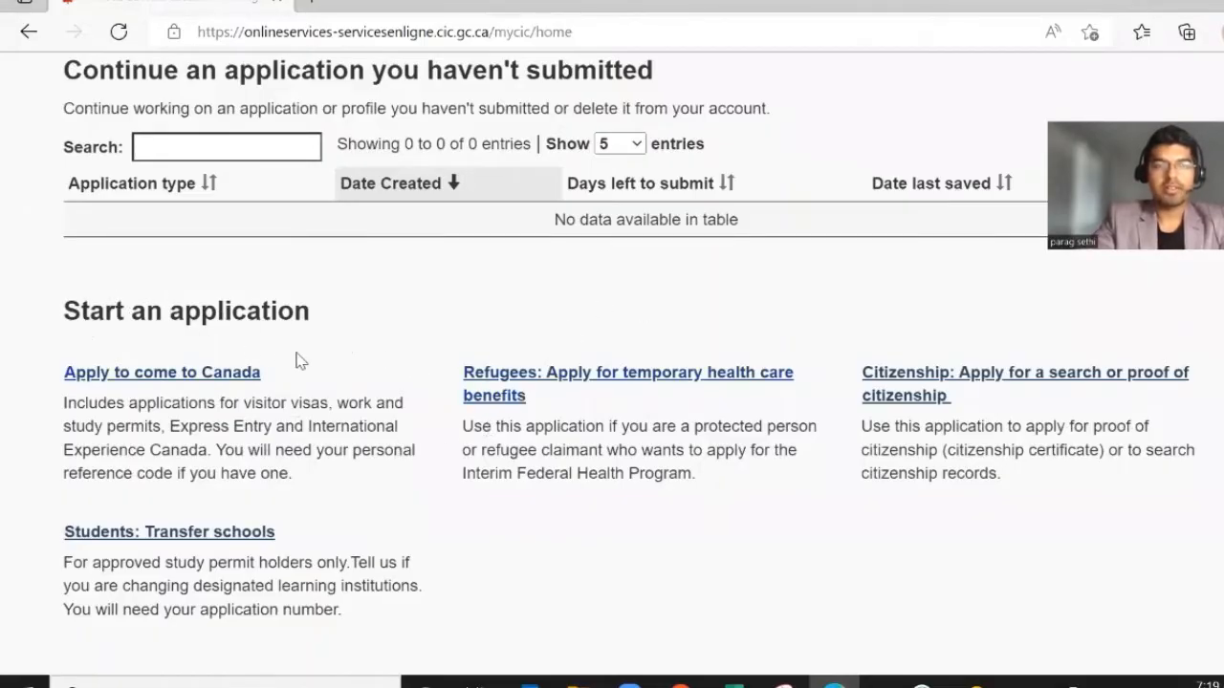
{"action": "left_click", "coordinate": [113, 378]}
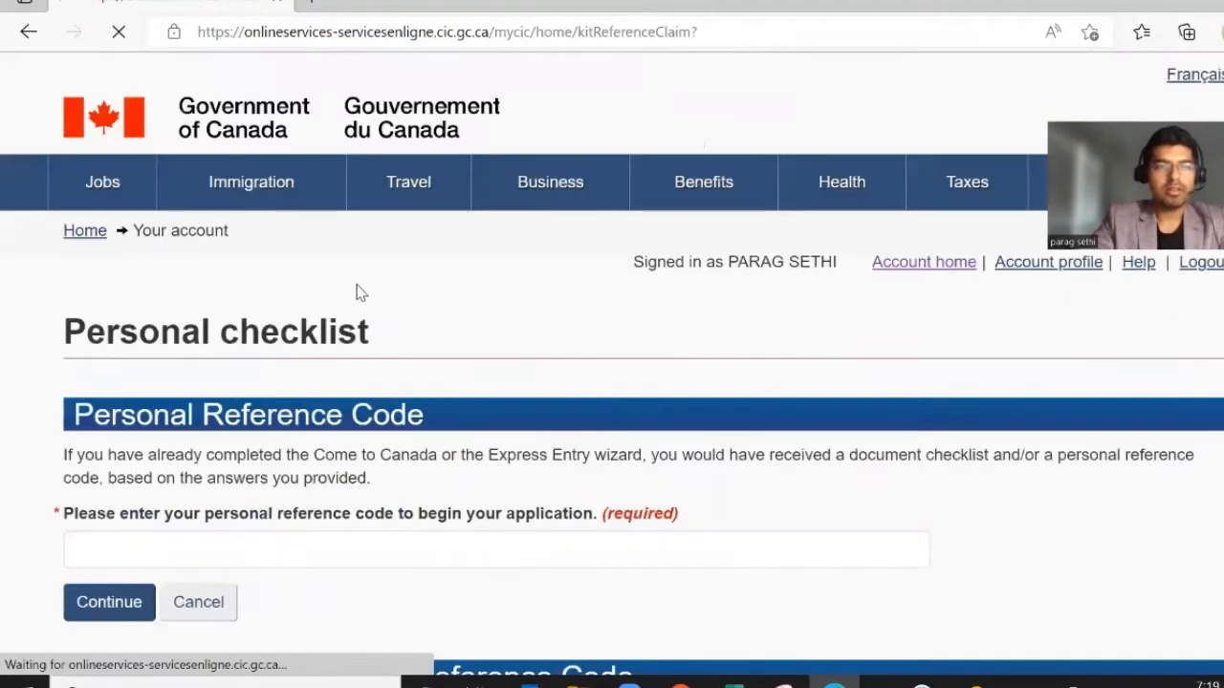
{"action": "scroll", "coordinate": [363, 301], "scroll_direction": "down", "scroll_amount": 3}
{"action": "scroll", "coordinate": [363, 301], "scroll_direction": "up", "scroll_amount": 1}
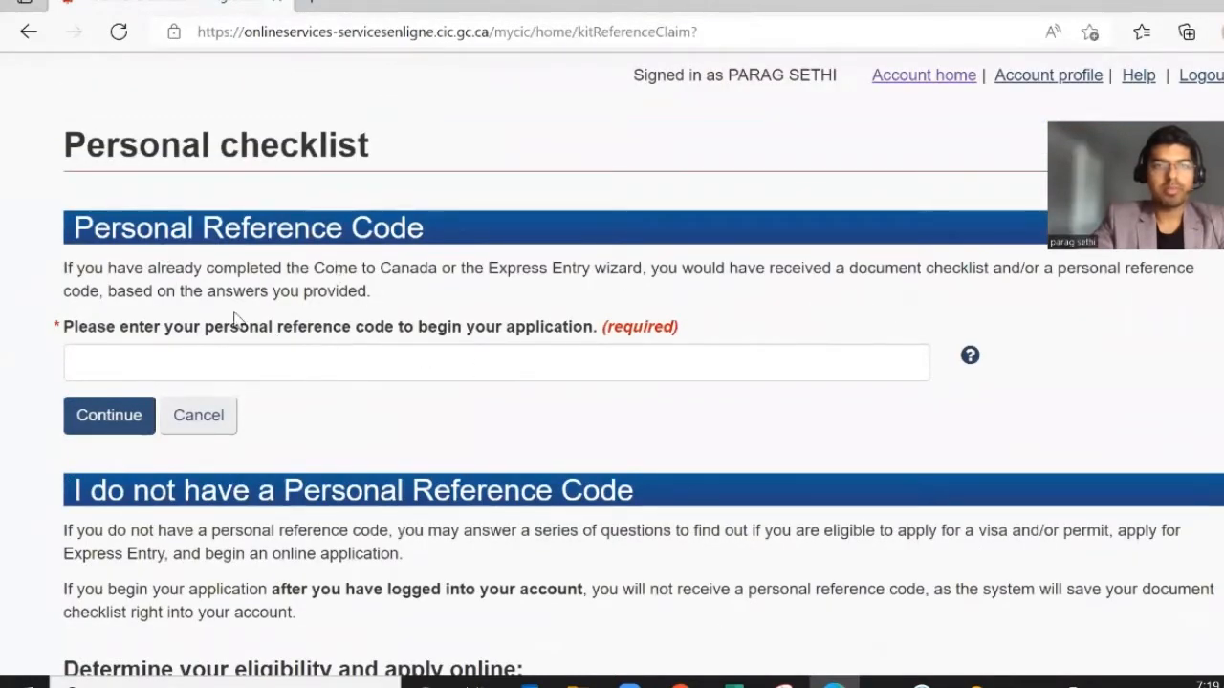
{"action": "scroll", "coordinate": [488, 440], "scroll_direction": "down", "scroll_amount": 3}
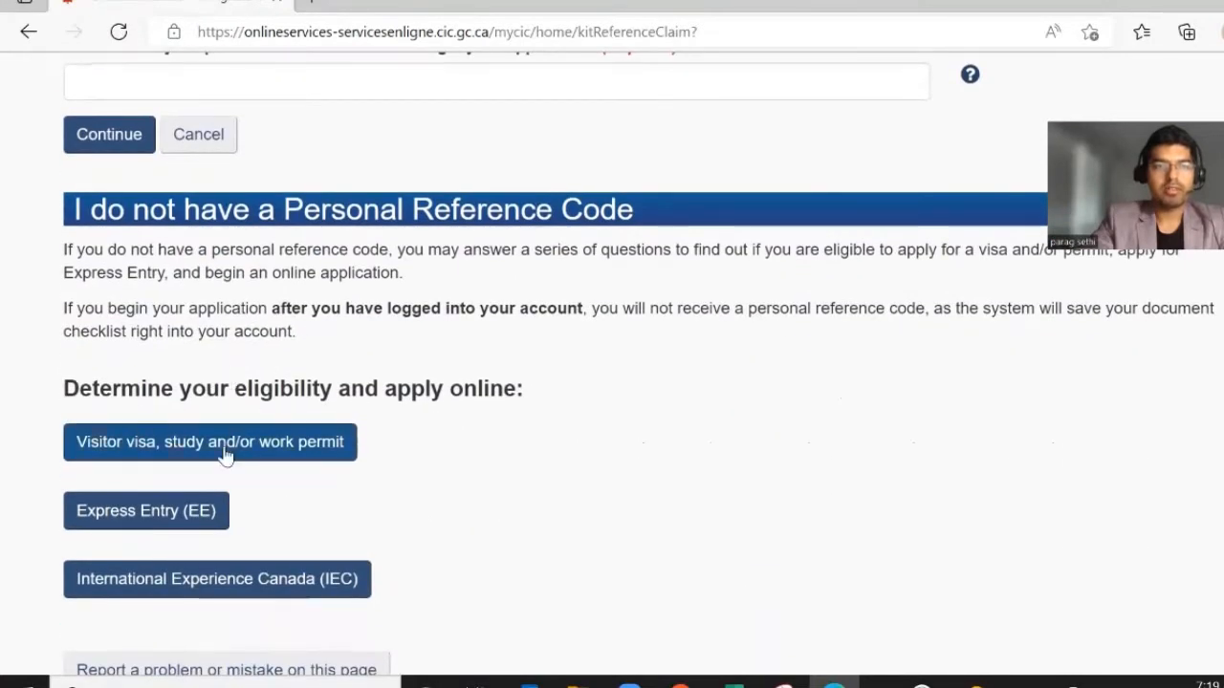
{"action": "scroll", "coordinate": [230, 457], "scroll_direction": "down", "scroll_amount": 1}
{"action": "left_click", "coordinate": [246, 355]}
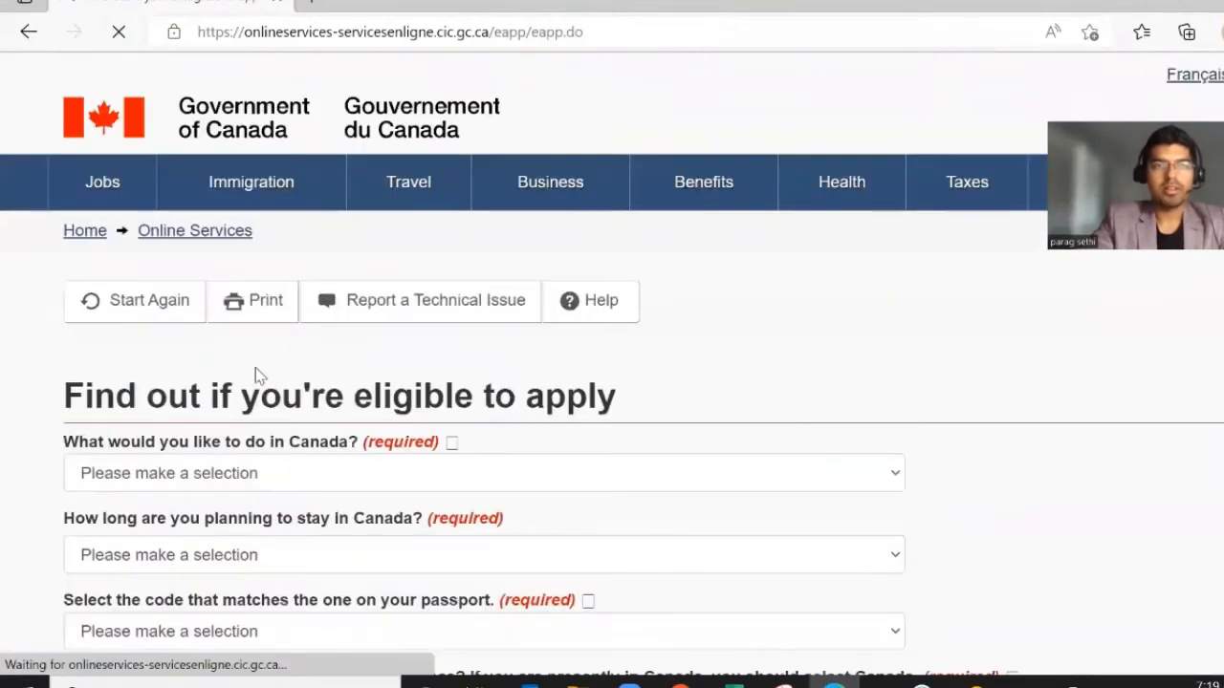
Set the purpose in Canada to Study and the planned stay to "Temporarily - more than 6 months"
{"action": "scroll", "coordinate": [251, 370], "scroll_direction": "down", "scroll_amount": 2}
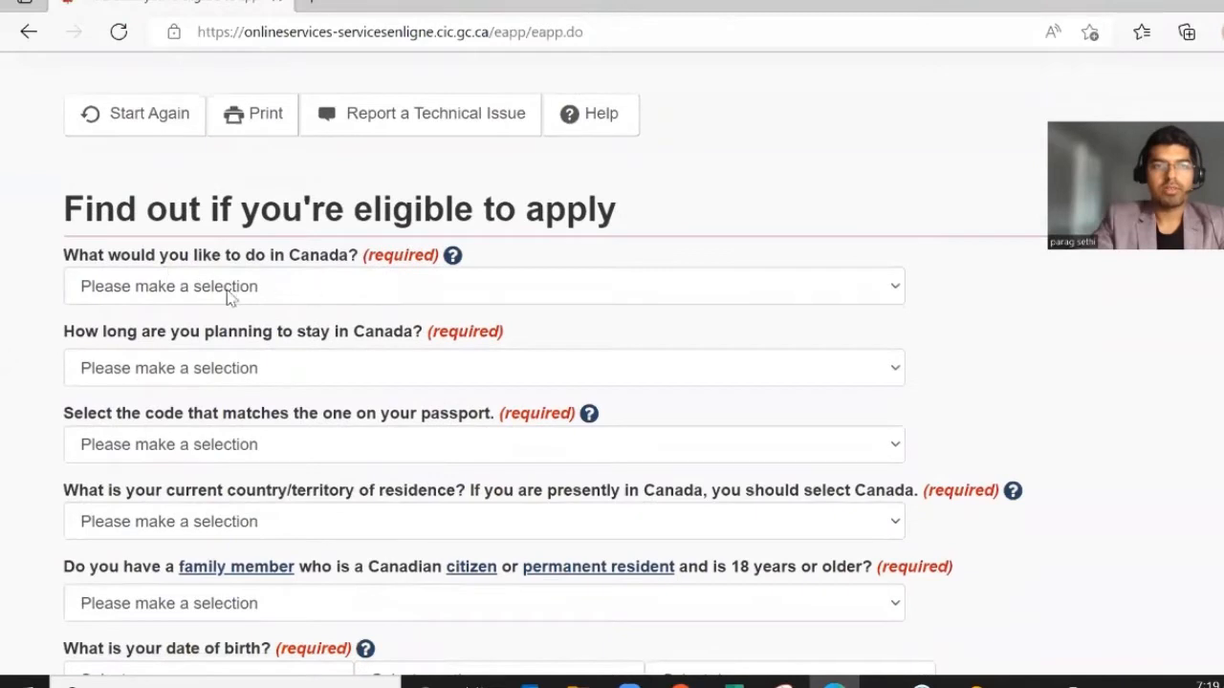
{"action": "left_click", "coordinate": [229, 287]}
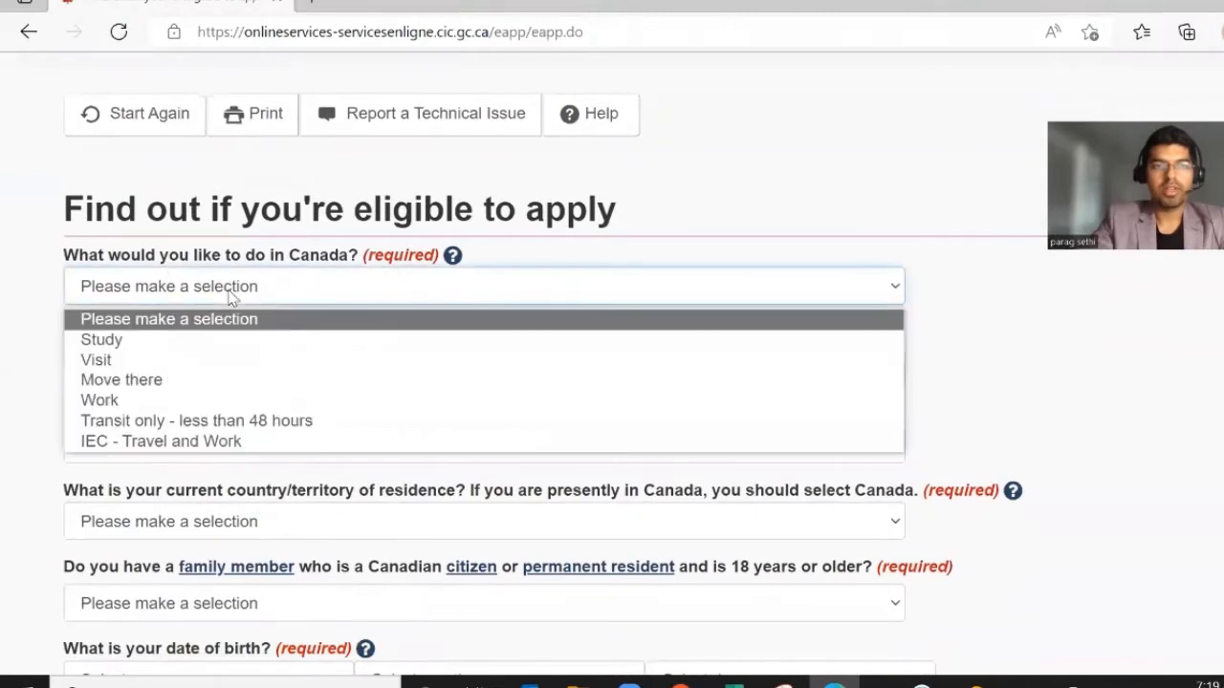
{"action": "left_click", "coordinate": [136, 340]}
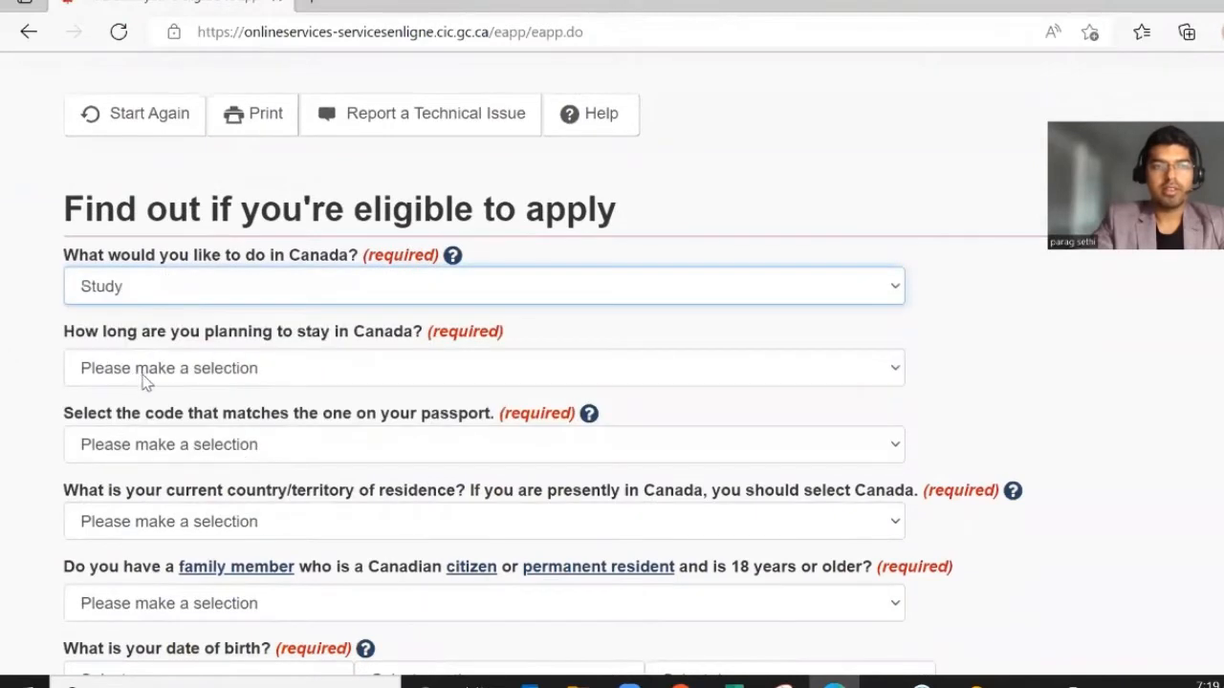
{"action": "left_click", "coordinate": [316, 384]}
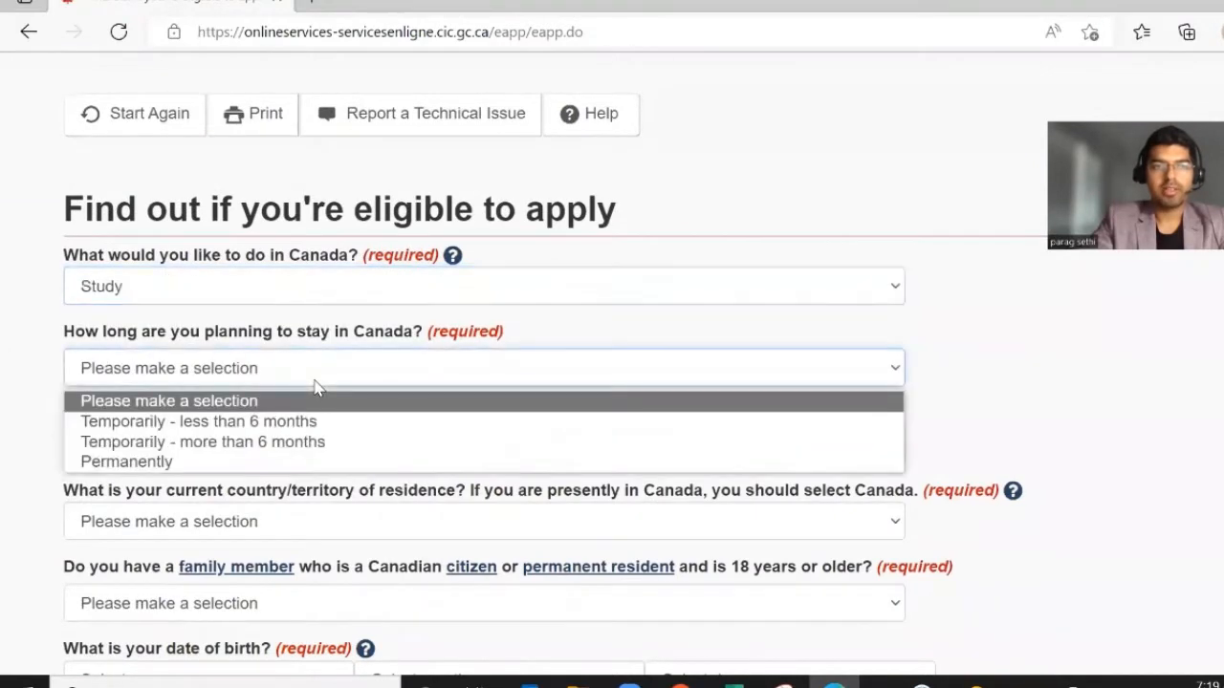
{"action": "left_click", "coordinate": [173, 442]}
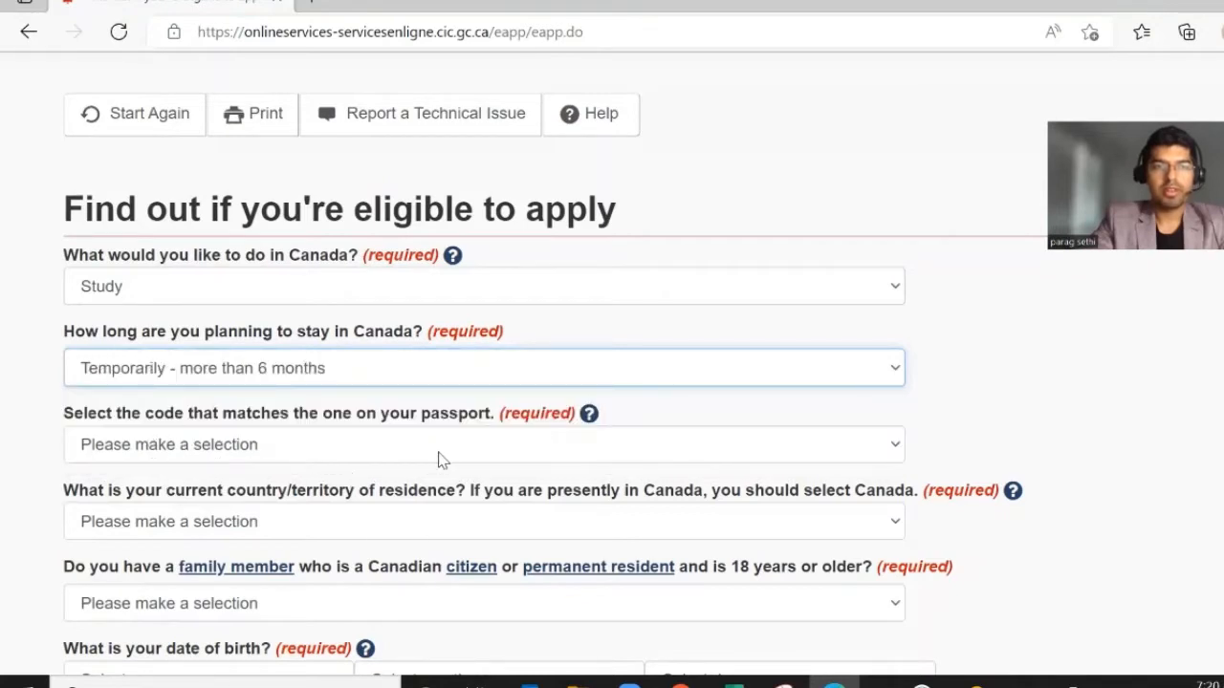
Choose IND (India) as the passport code and India as the current country of residence
{"action": "left_click", "coordinate": [270, 445]}
{"action": "left_click", "coordinate": [271, 446]}
{"action": "left_click", "coordinate": [271, 445]}
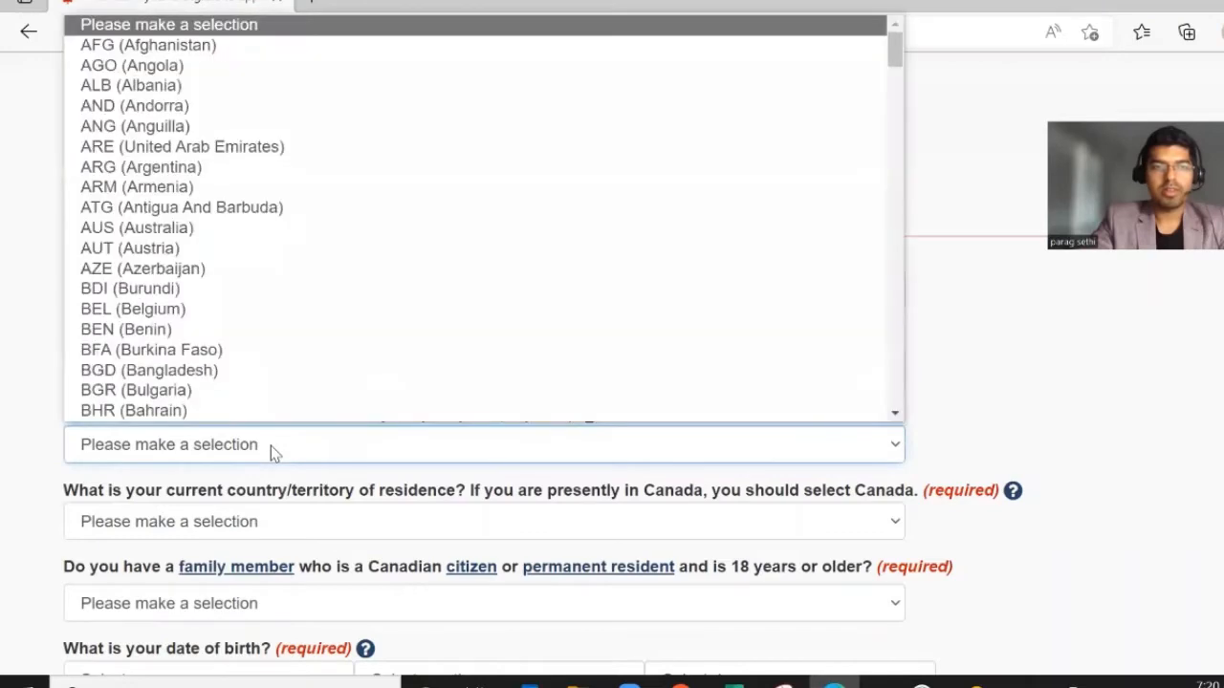
{"action": "type", "text": "in"}
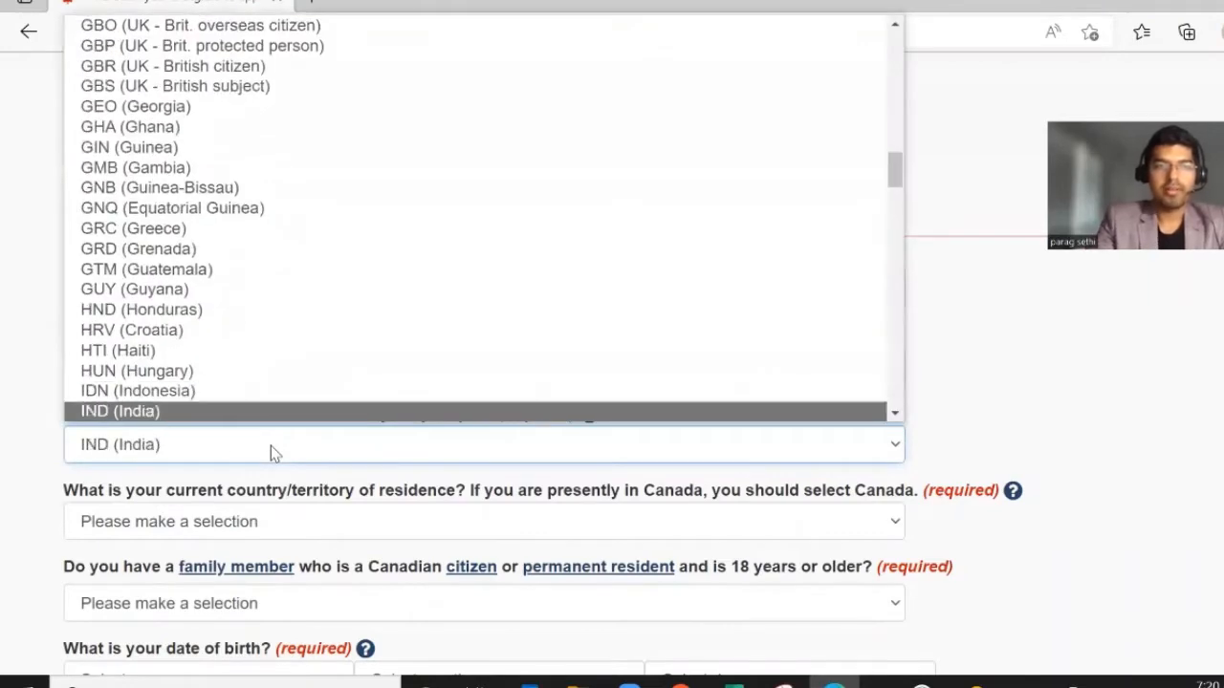
{"action": "left_click", "coordinate": [218, 411]}
{"action": "scroll", "coordinate": [246, 478], "scroll_direction": "down", "scroll_amount": 1}
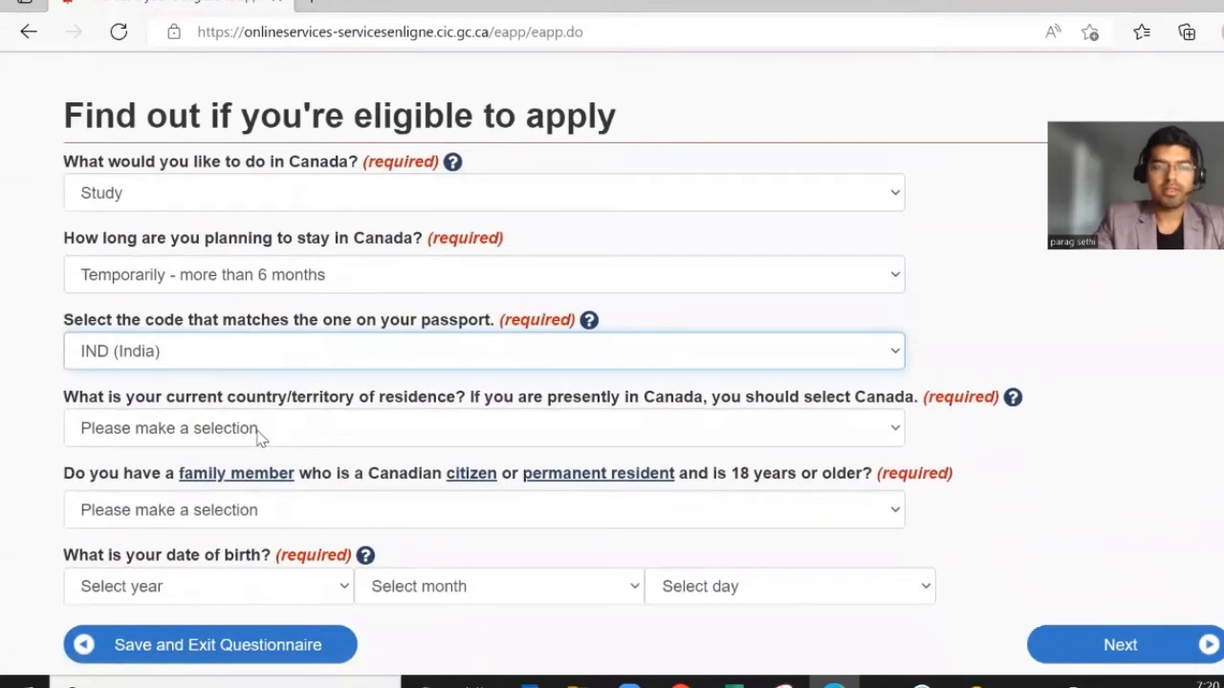
{"action": "left_click", "coordinate": [258, 437]}
{"action": "type", "text": "in"}
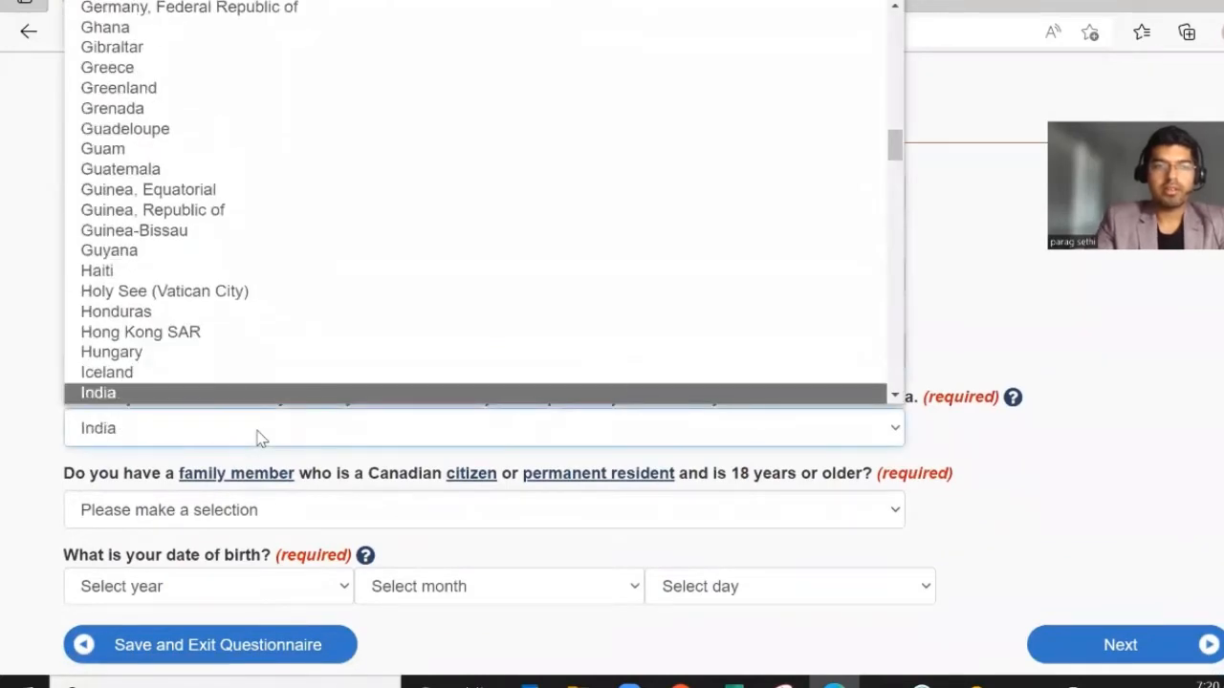
{"action": "left_click", "coordinate": [234, 396]}
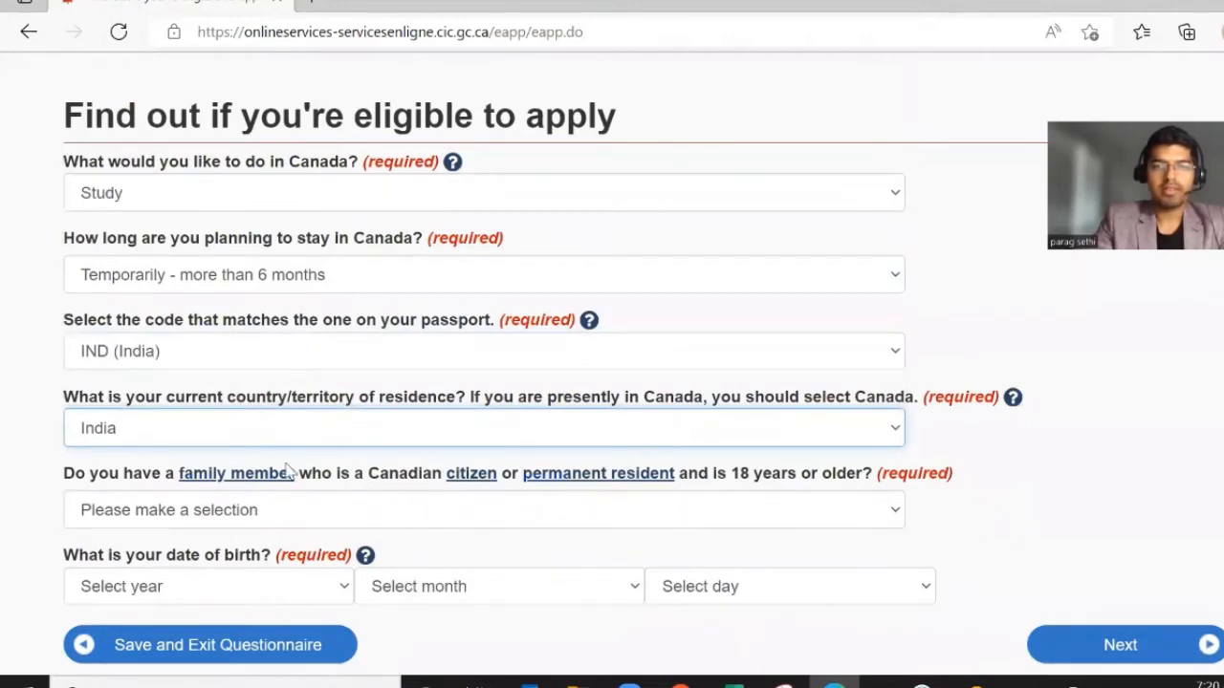
Look up the glossary definition of "family member" and examine which relatives it covers
{"action": "left_click", "coordinate": [260, 481]}
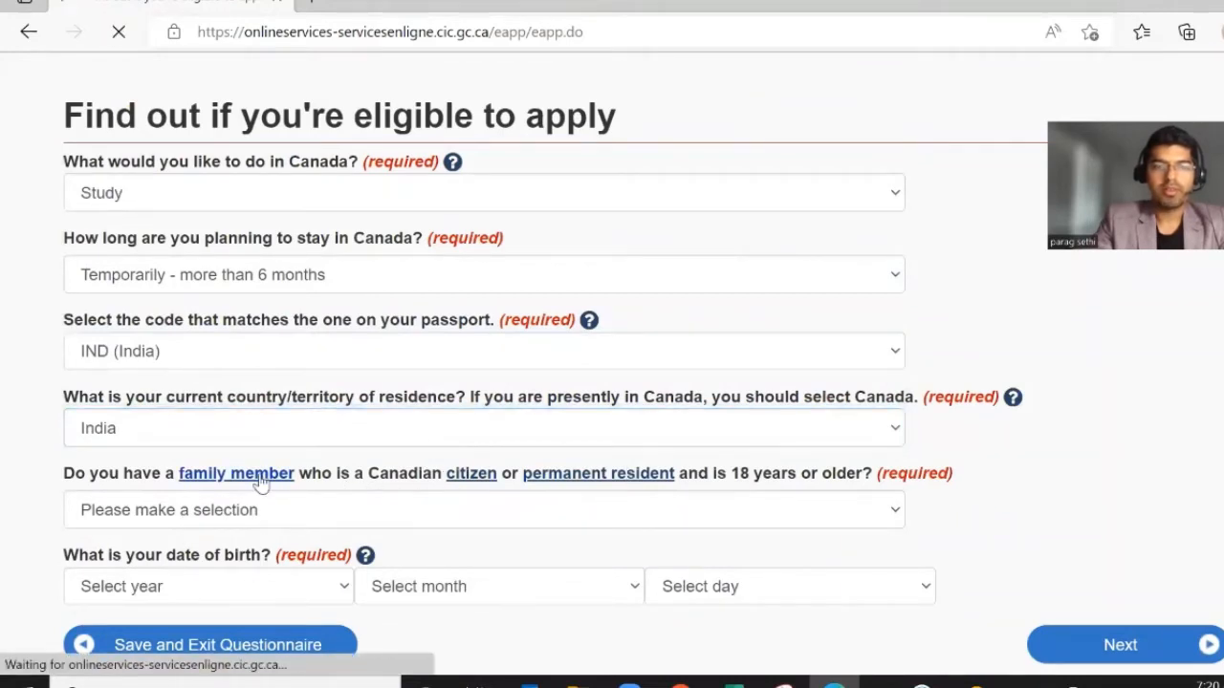
{"action": "left_click_drag", "start_coordinate": [707, 469], "coordinate": [953, 470]}
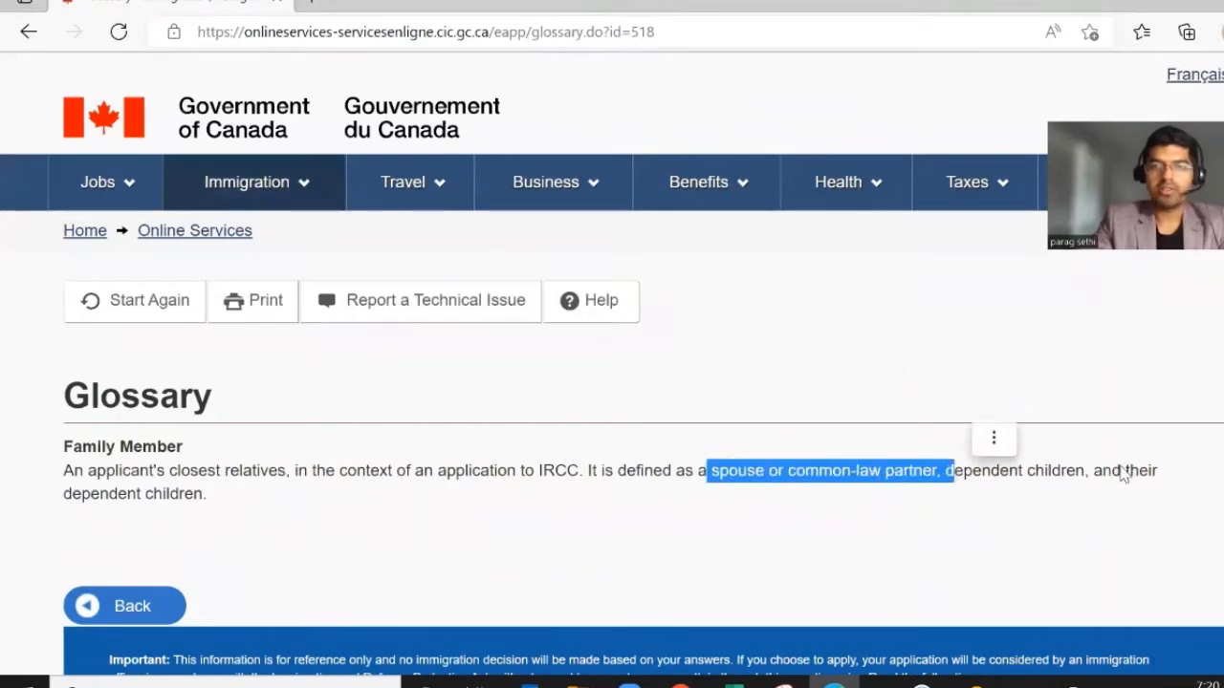
{"action": "left_click", "coordinate": [194, 496]}
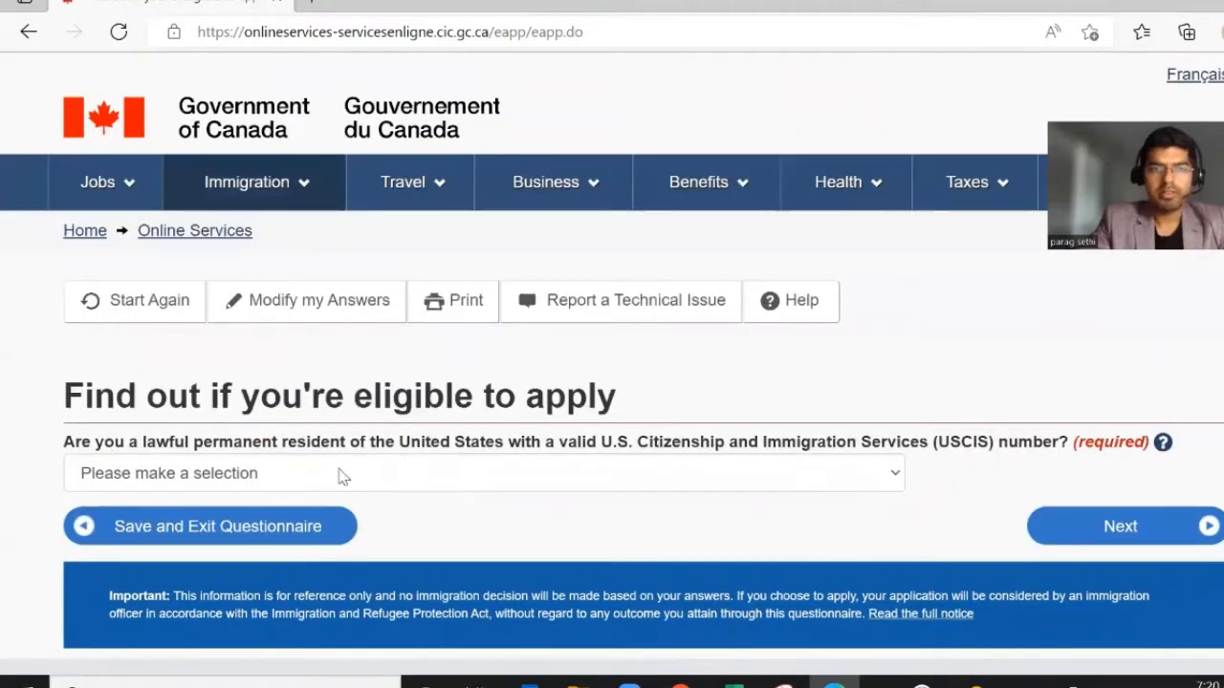
Answer No to being a U.S. lawful permanent resident and Yes to acceptance at a designated learning institution, continuing after each answer
{"action": "left_click", "coordinate": [577, 479]}
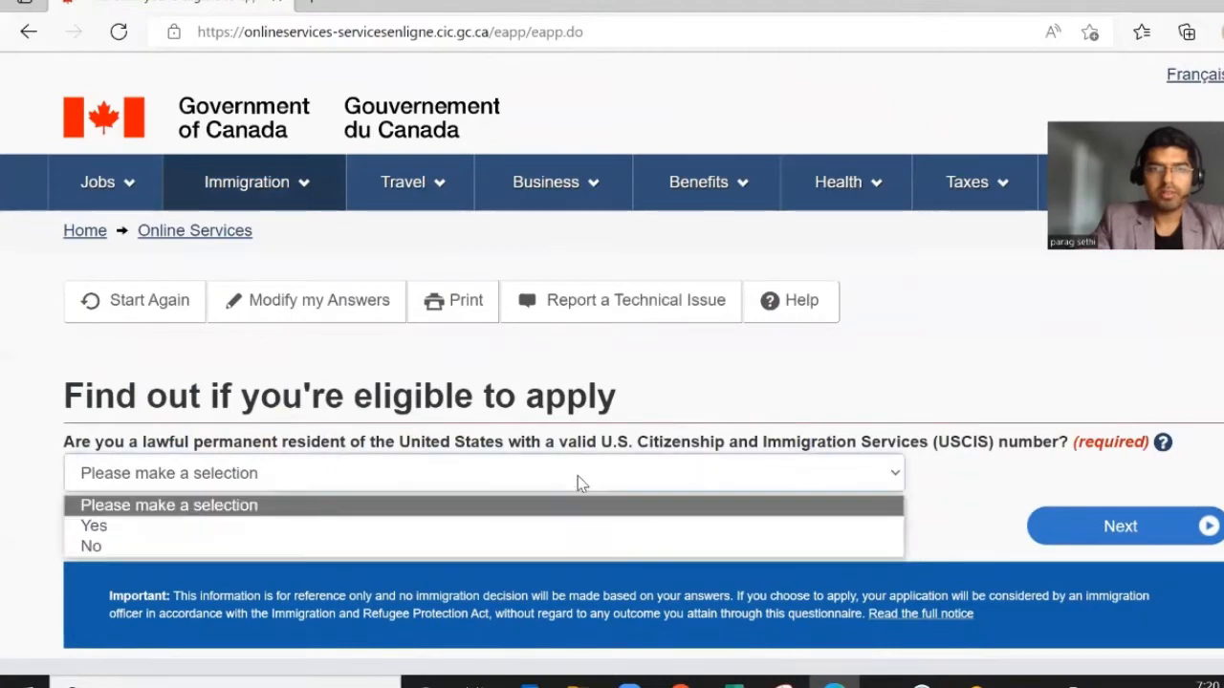
{"action": "left_click", "coordinate": [142, 544]}
{"action": "left_click", "coordinate": [1154, 541]}
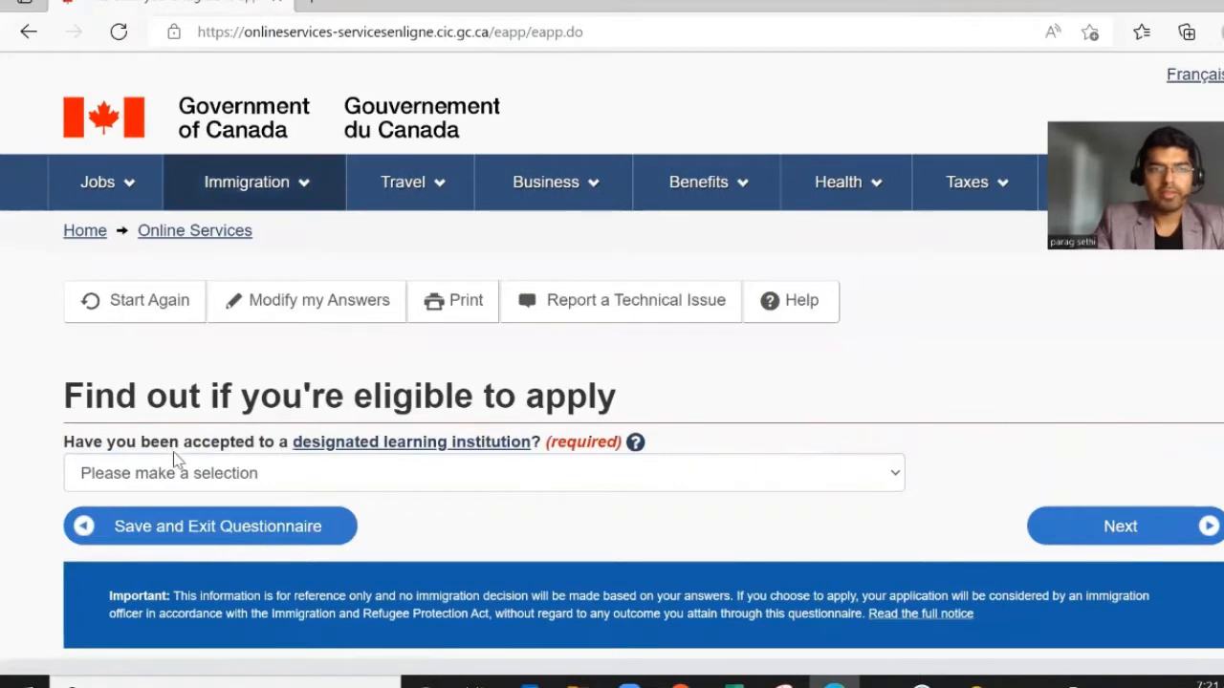
{"action": "left_click", "coordinate": [475, 472]}
{"action": "left_click", "coordinate": [205, 524]}
{"action": "key", "text": "alt+Tab"}
{"action": "key", "text": "alt+Tab"}
{"action": "left_click", "coordinate": [1102, 525]}
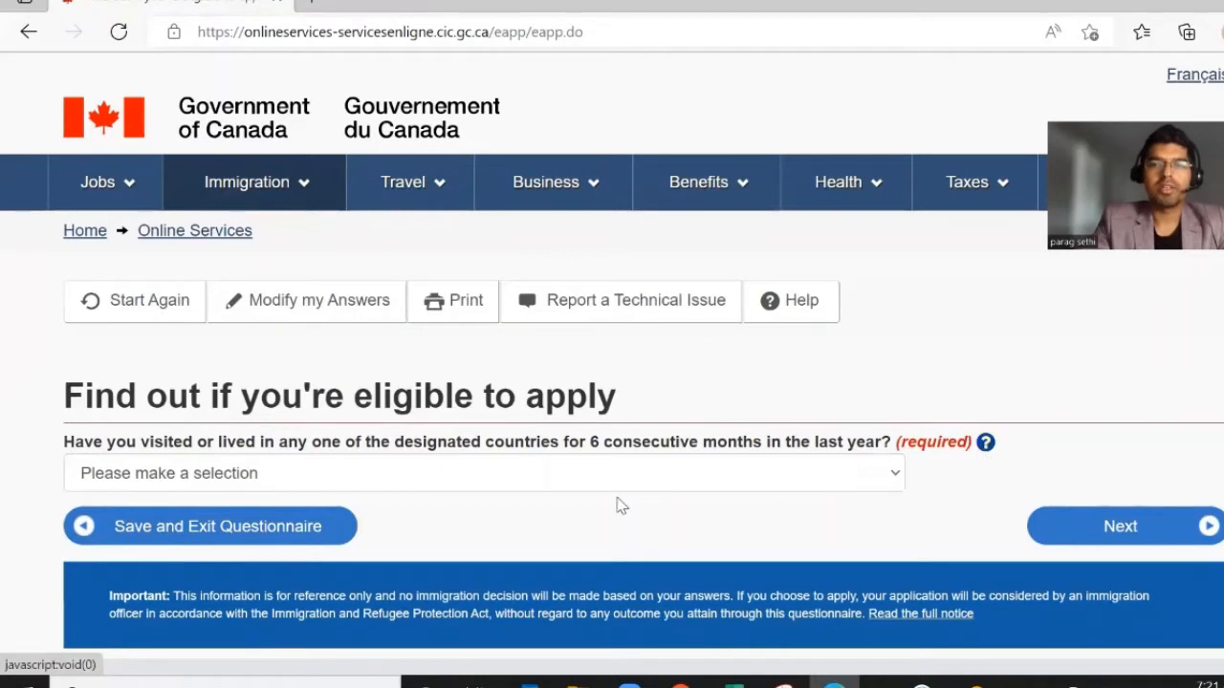
Answer Yes to 6 consecutive months in a designated country and No to a recent IRCC panel physician medical exam, continuing after each
{"action": "left_click", "coordinate": [760, 491]}
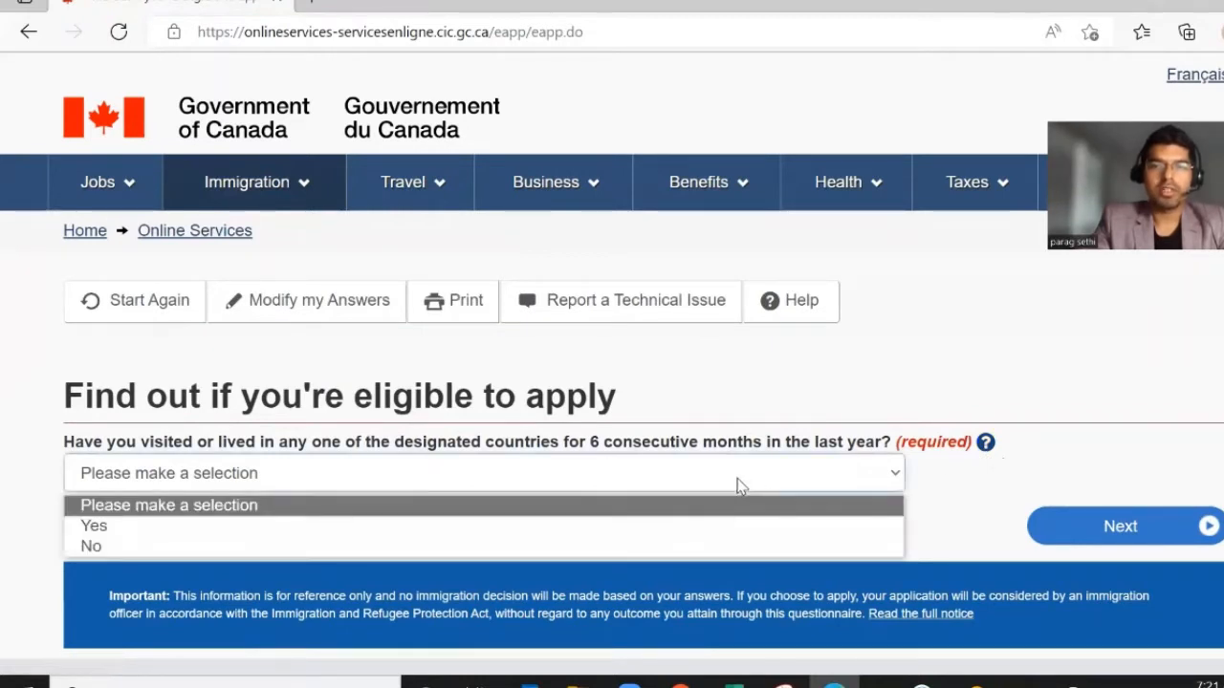
{"action": "left_click", "coordinate": [202, 528]}
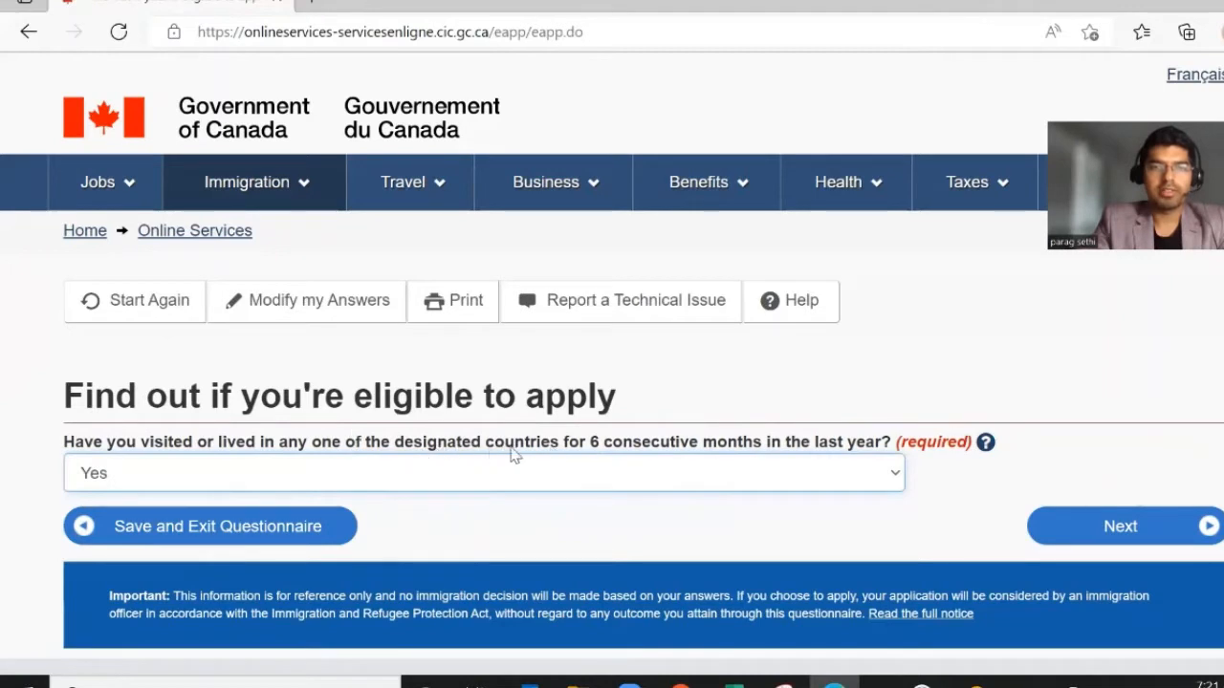
{"action": "left_click", "coordinate": [1152, 535]}
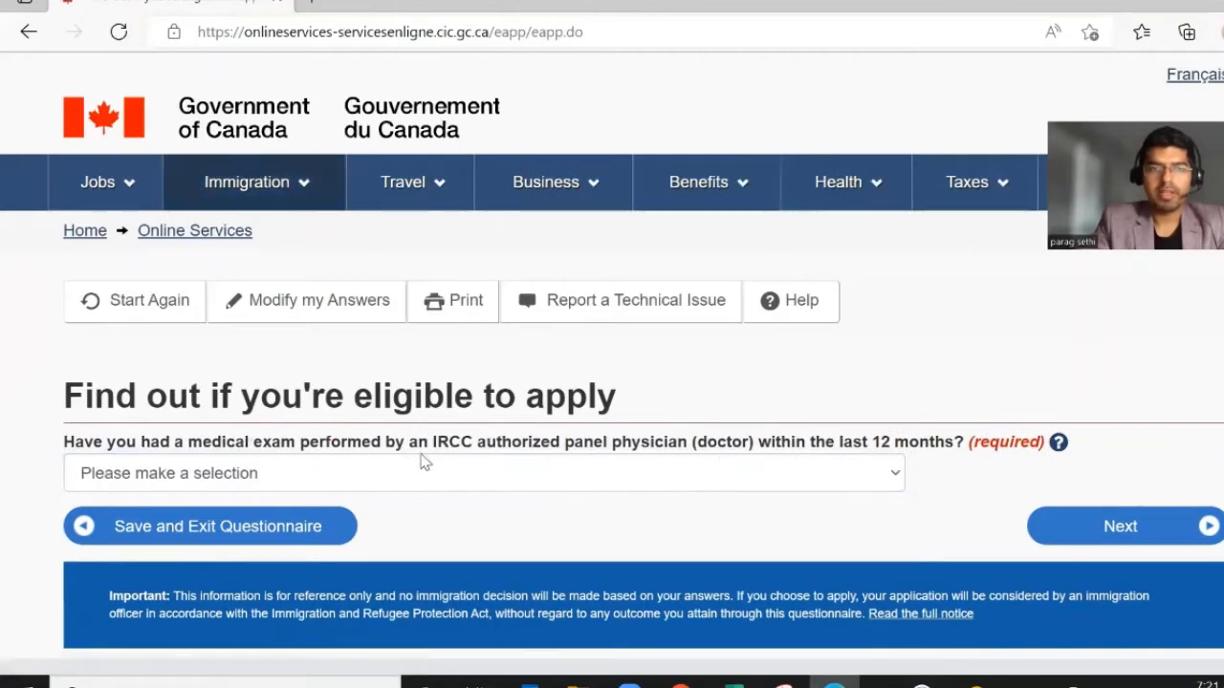
{"action": "left_click", "coordinate": [433, 469]}
{"action": "left_click", "coordinate": [519, 545]}
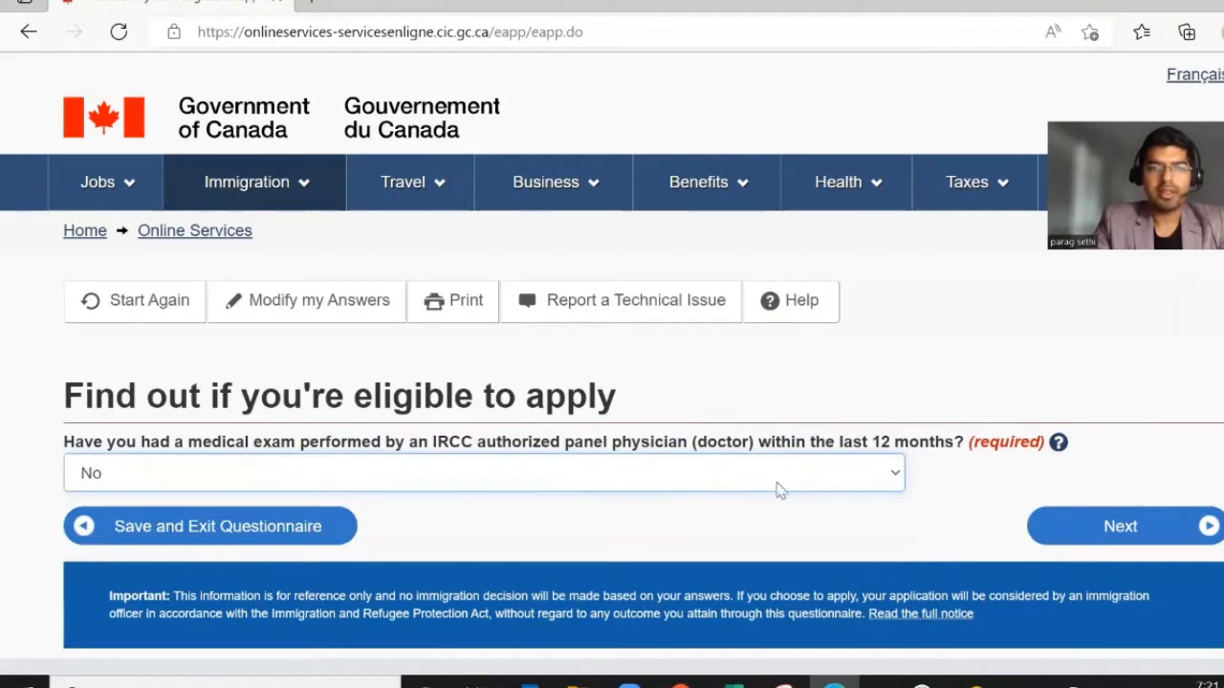
{"action": "left_click", "coordinate": [1074, 530]}
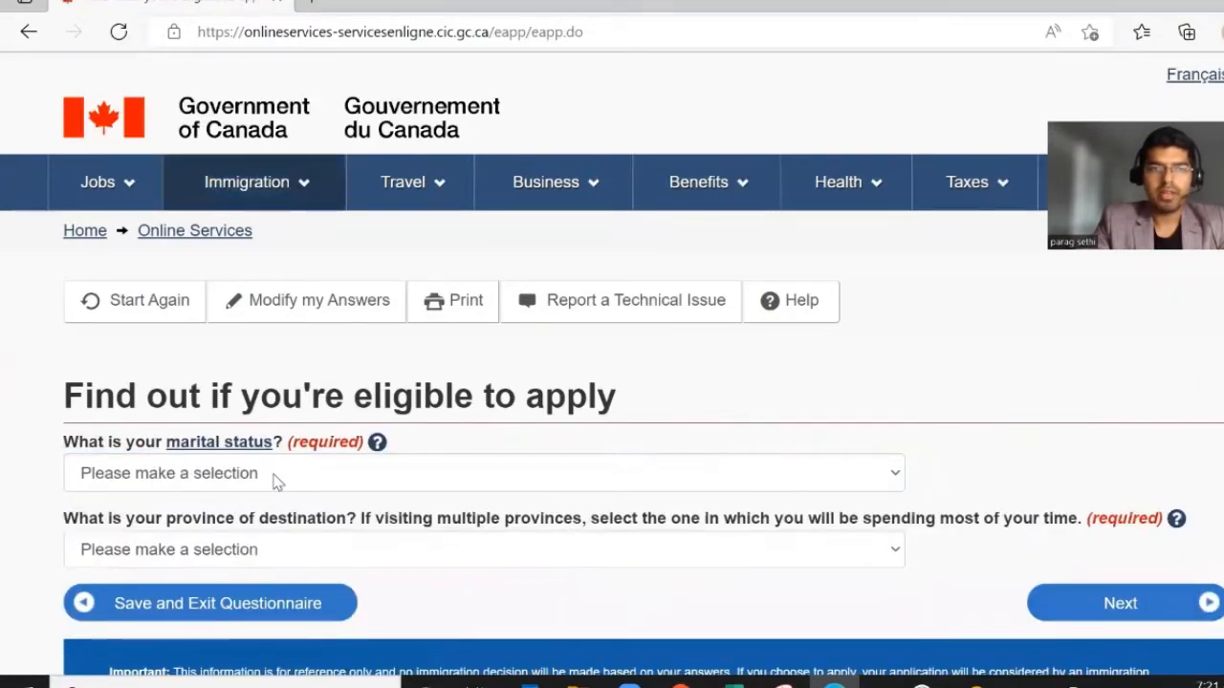
Set the marital status to Never Married/Single and the destination province to Ontario, and submit the answers
{"action": "left_click", "coordinate": [274, 473]}
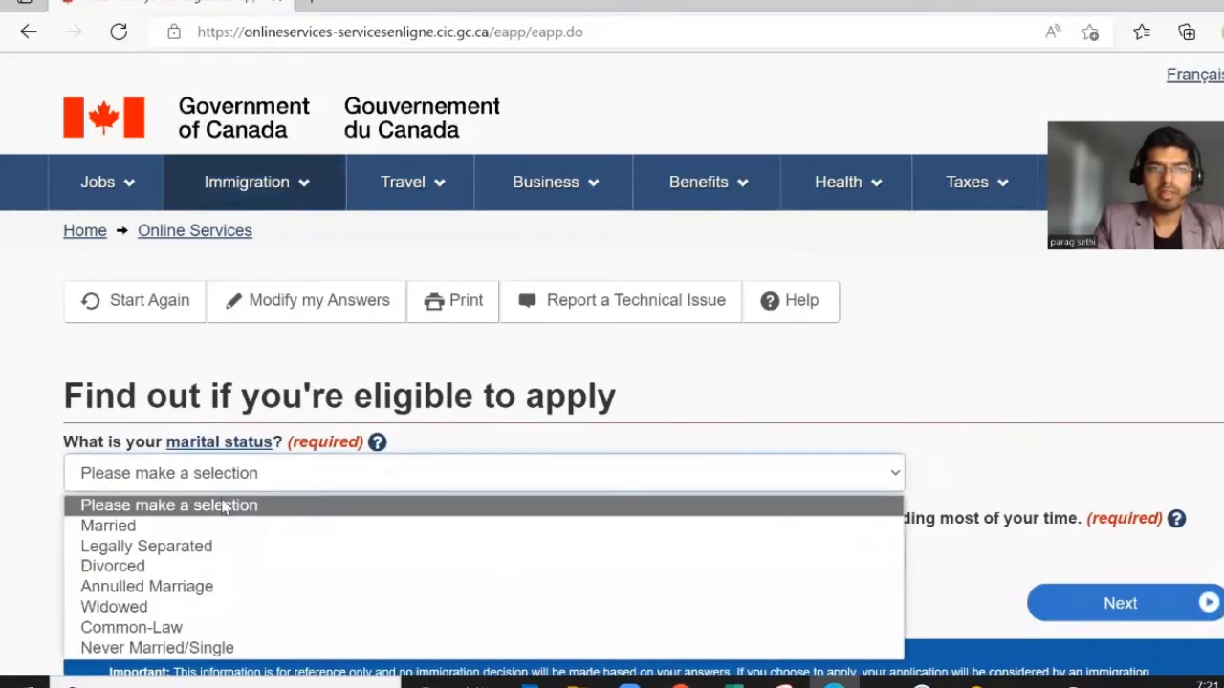
{"action": "left_click", "coordinate": [144, 648]}
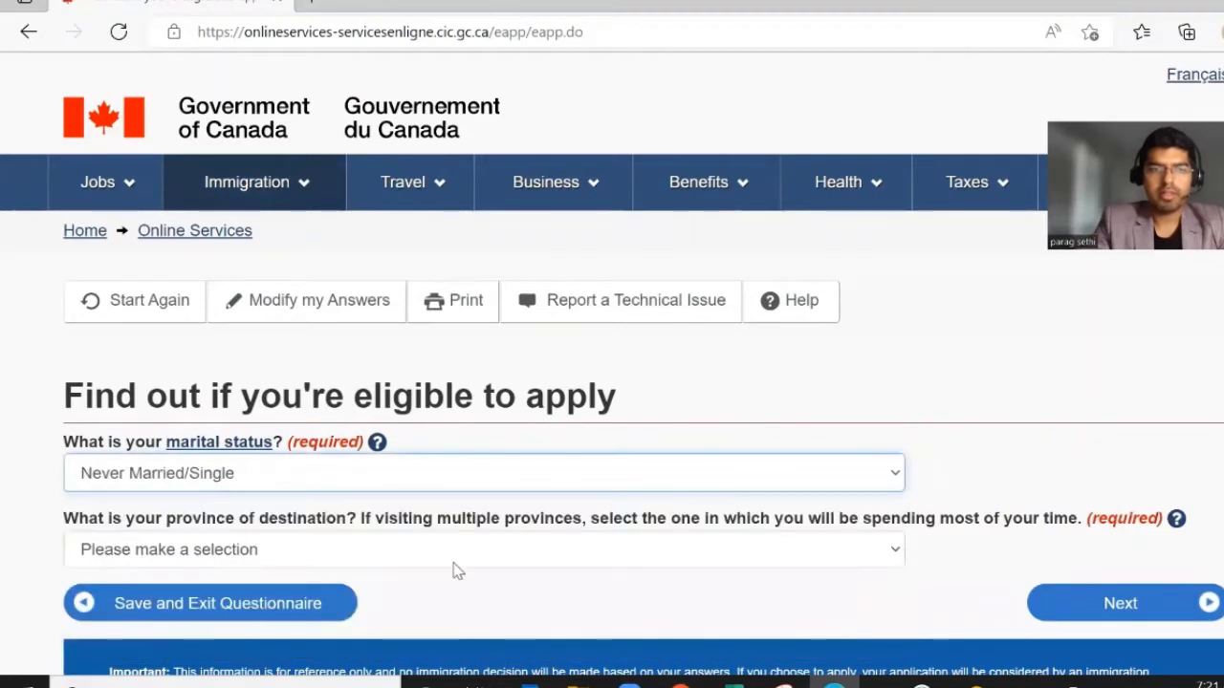
{"action": "left_click", "coordinate": [402, 562]}
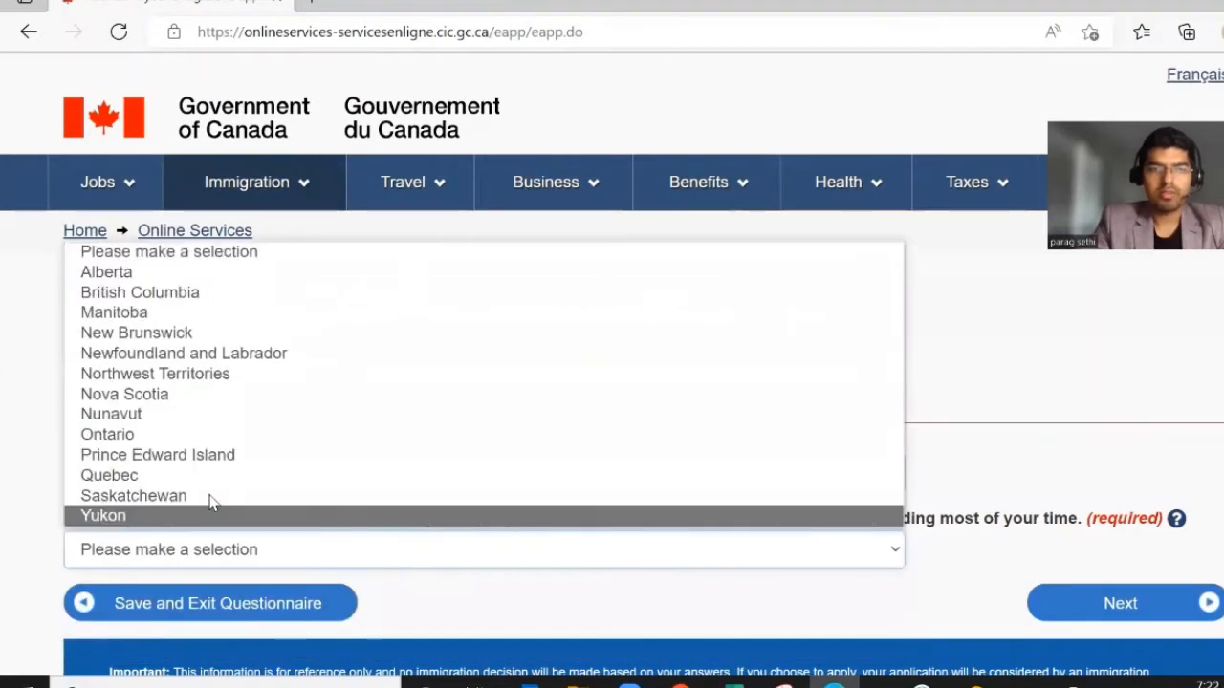
{"action": "left_click", "coordinate": [164, 436]}
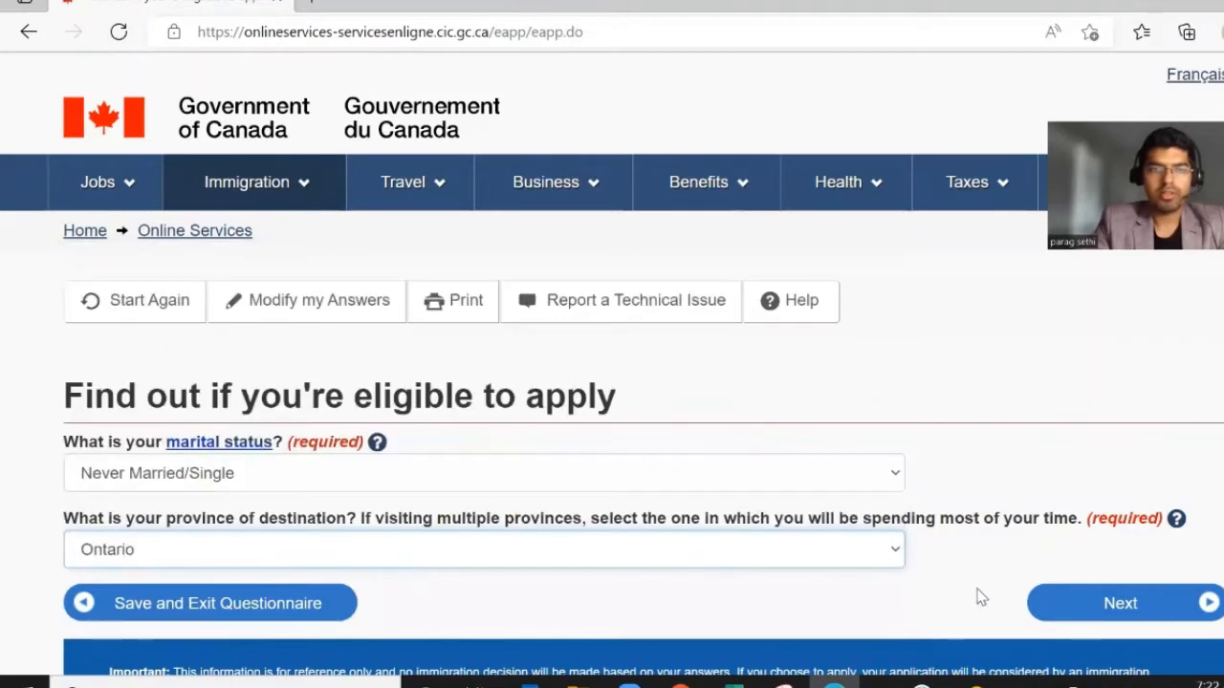
{"action": "left_click", "coordinate": [1103, 601]}
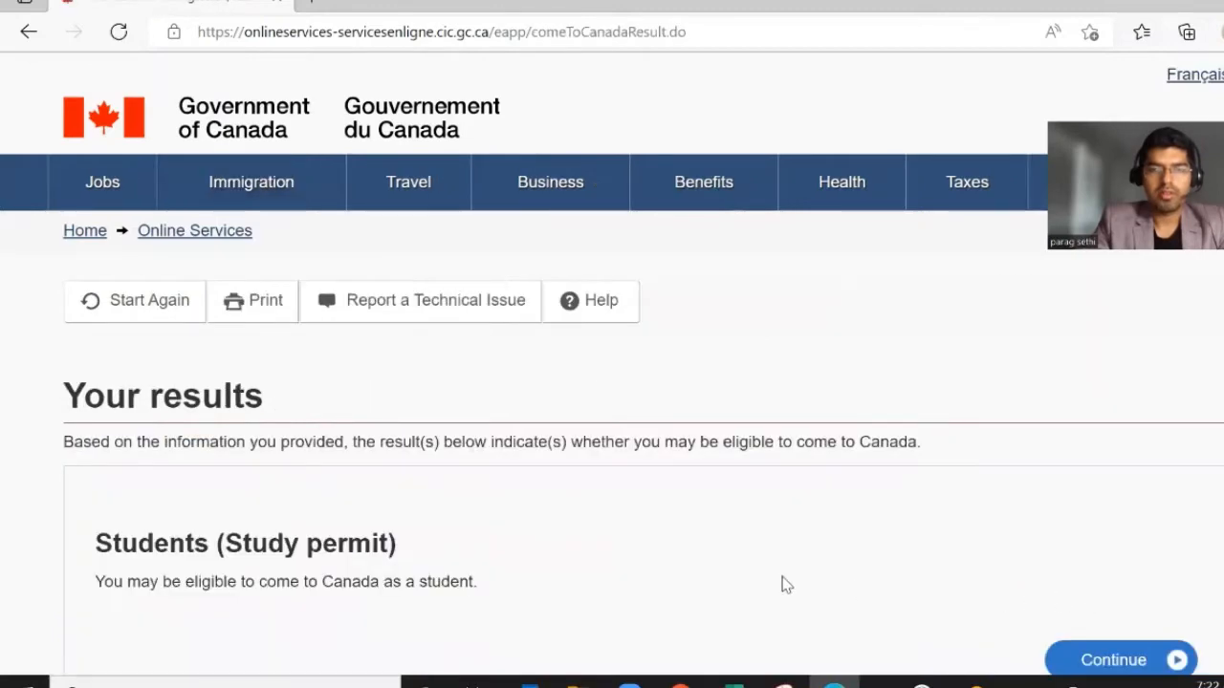
Continue with the Students (Study permit) result and proceed past the personal checklist introduction to the further questions
{"action": "scroll", "coordinate": [781, 582], "scroll_direction": "down", "scroll_amount": 2}
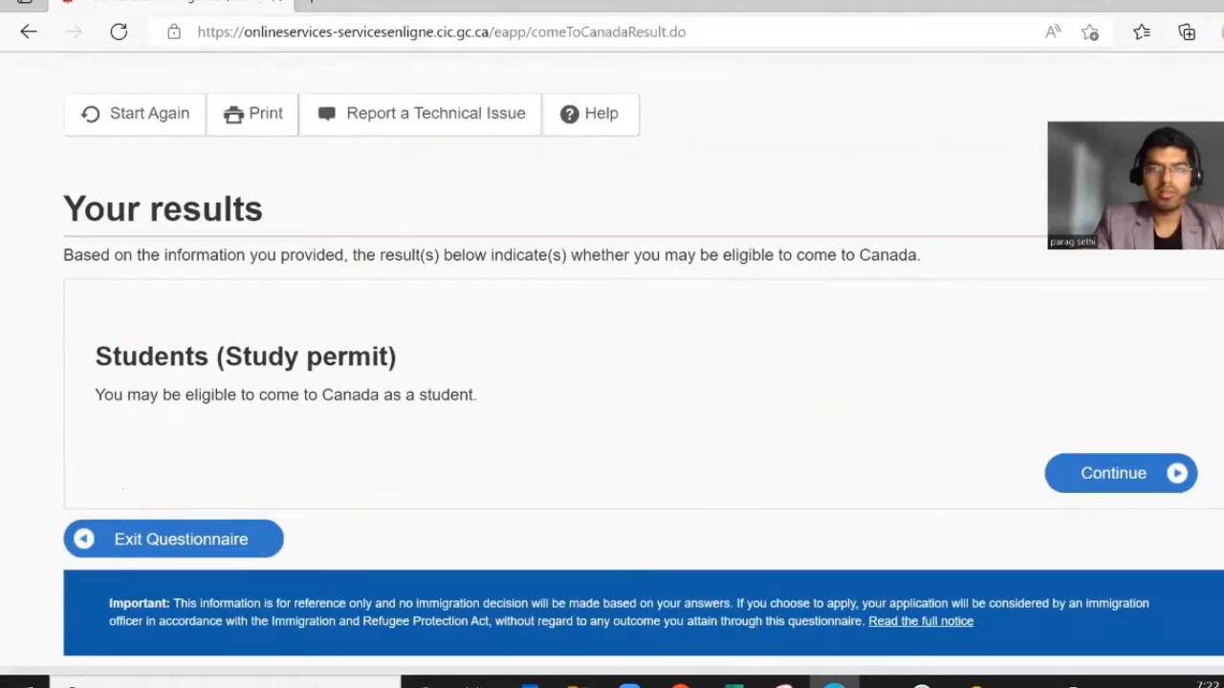
{"action": "left_click", "coordinate": [1126, 490]}
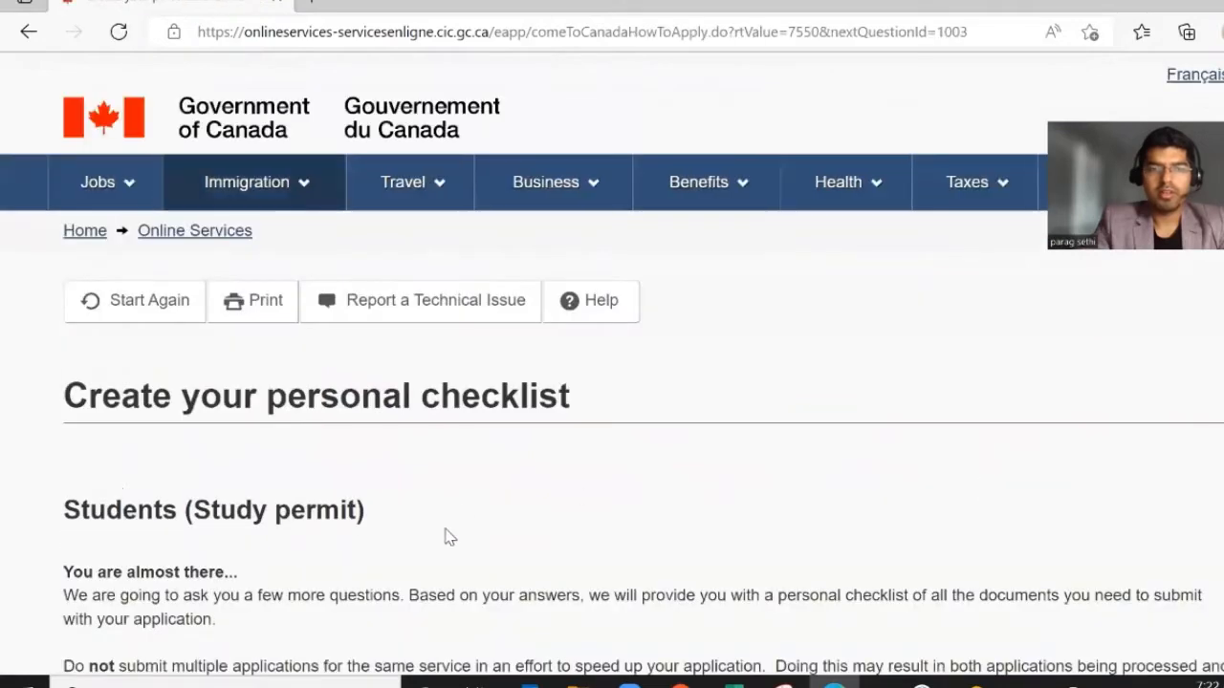
{"action": "scroll", "coordinate": [450, 536], "scroll_direction": "down", "scroll_amount": 2}
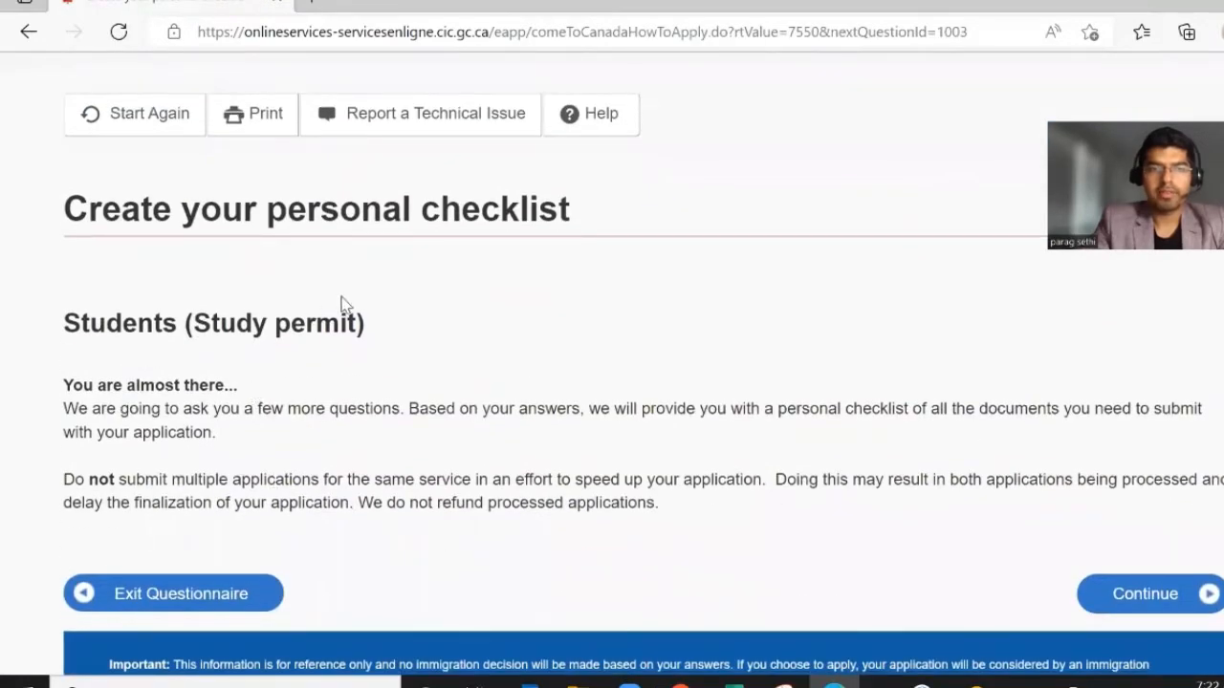
{"action": "left_click", "coordinate": [1167, 585]}
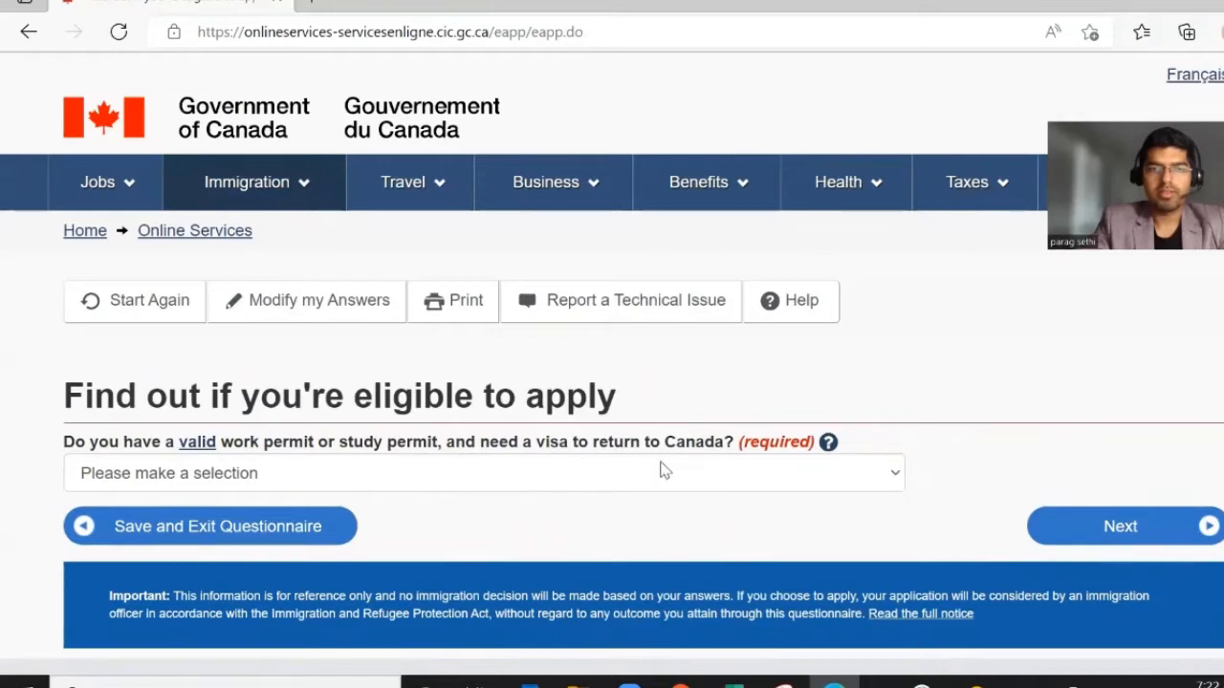
Answer No to having a valid work or study permit and needing a return visa, and continue
{"action": "left_click", "coordinate": [610, 484]}
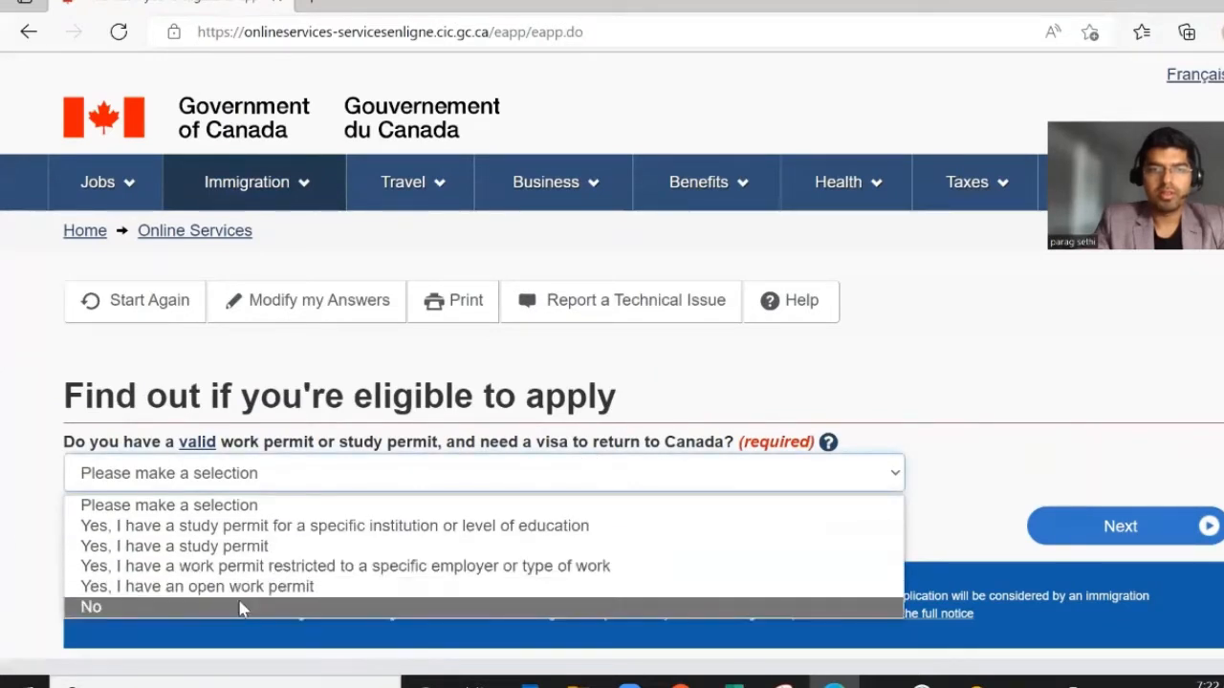
{"action": "left_click", "coordinate": [218, 614]}
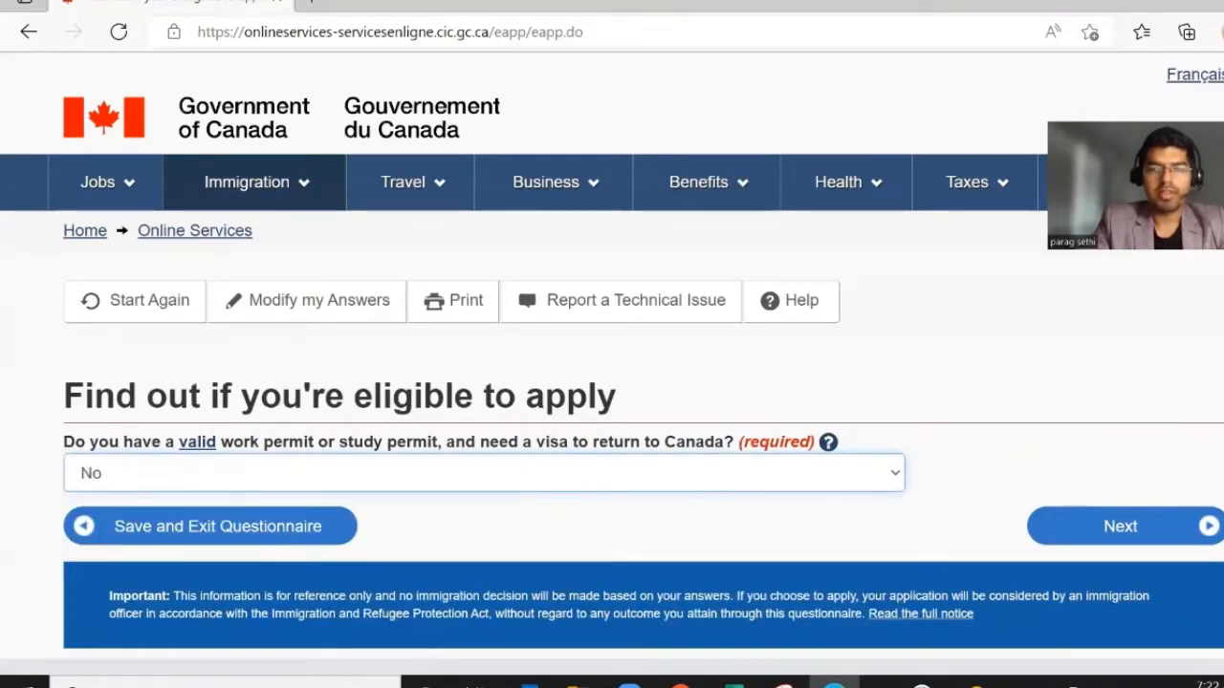
{"action": "left_click", "coordinate": [1115, 527]}
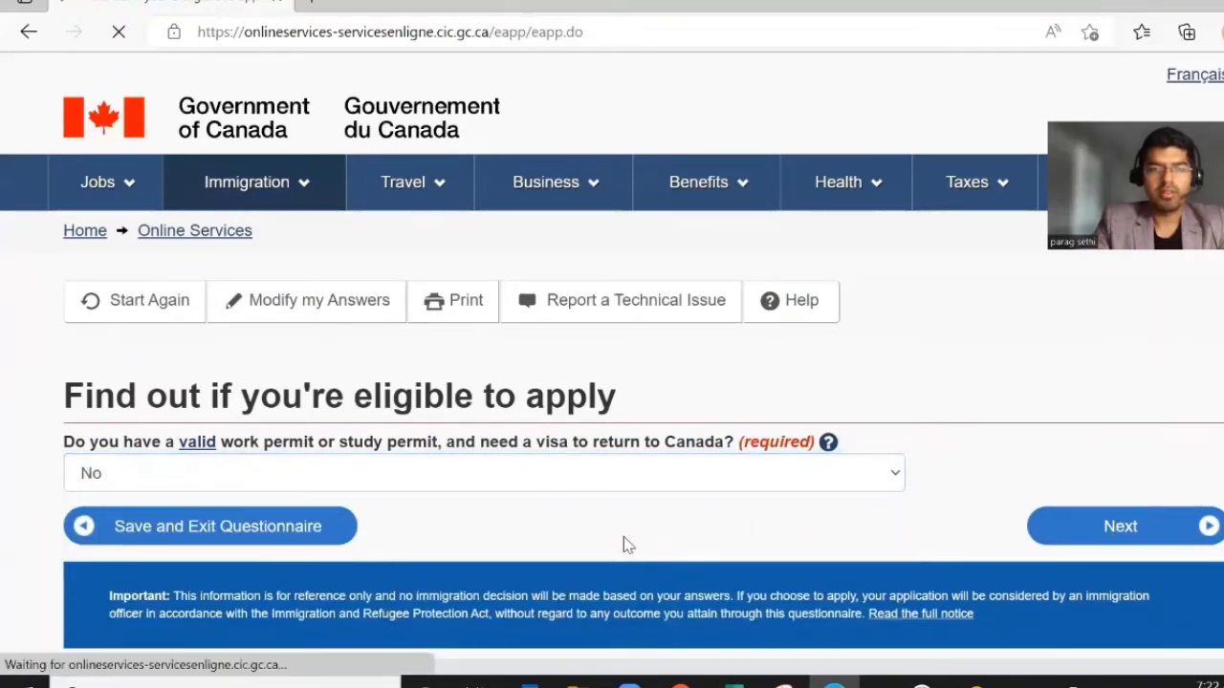
Answer No to being an exchange student and No to work being an essential component of the studies
{"action": "scroll", "coordinate": [623, 541], "scroll_direction": "down", "scroll_amount": 1}
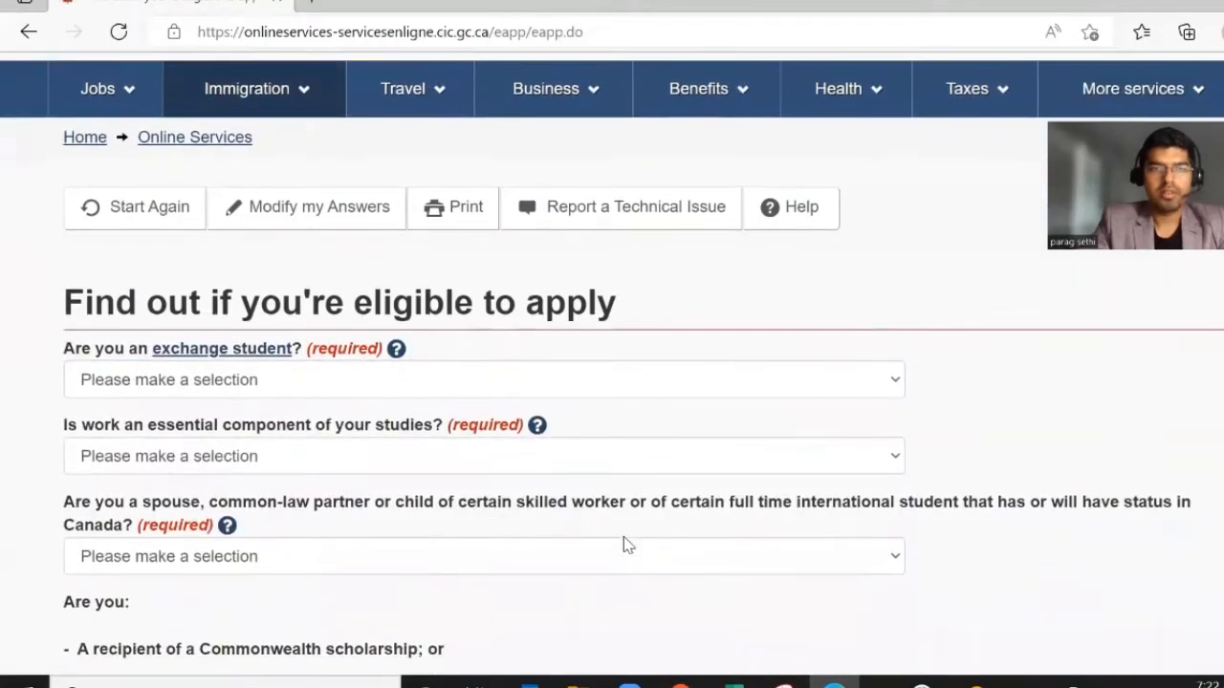
{"action": "left_click", "coordinate": [269, 383]}
{"action": "left_click", "coordinate": [202, 453]}
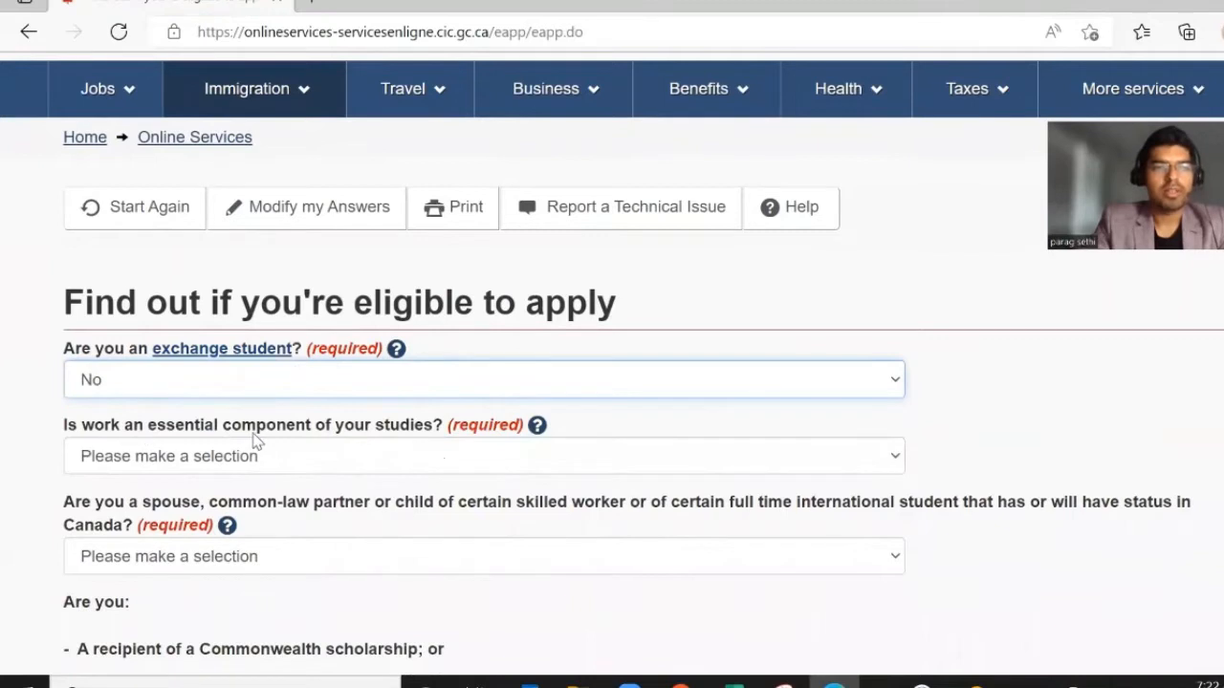
{"action": "left_click", "coordinate": [358, 459]}
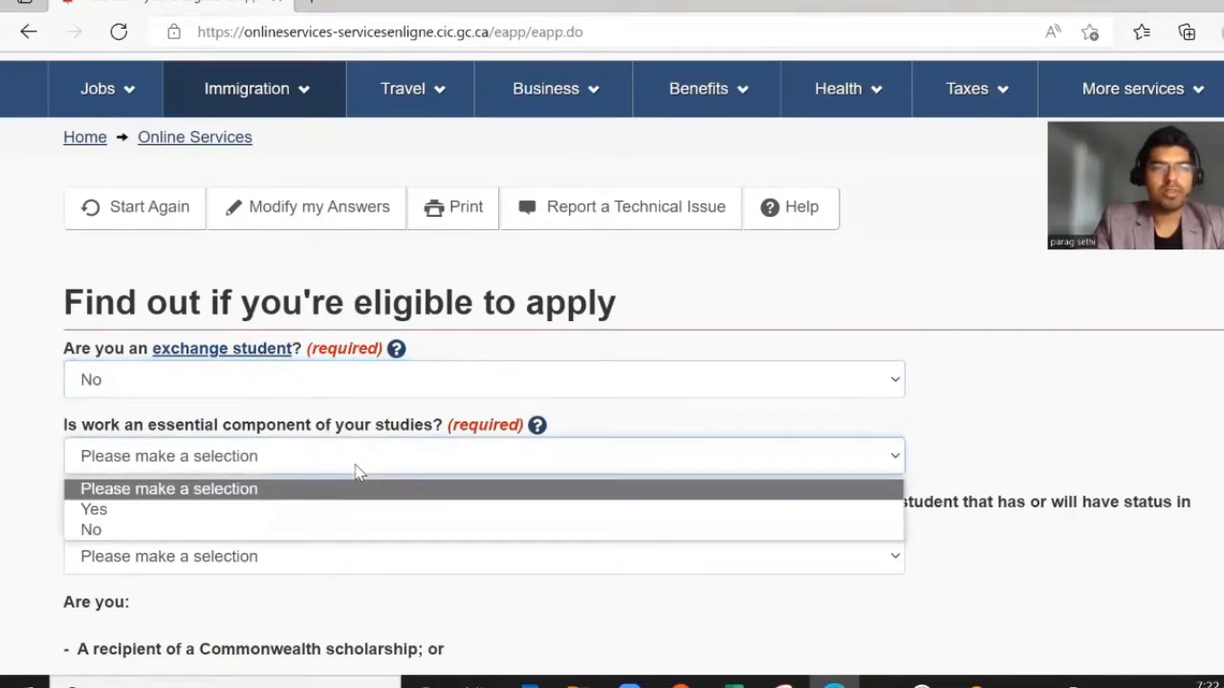
{"action": "left_click", "coordinate": [196, 531]}
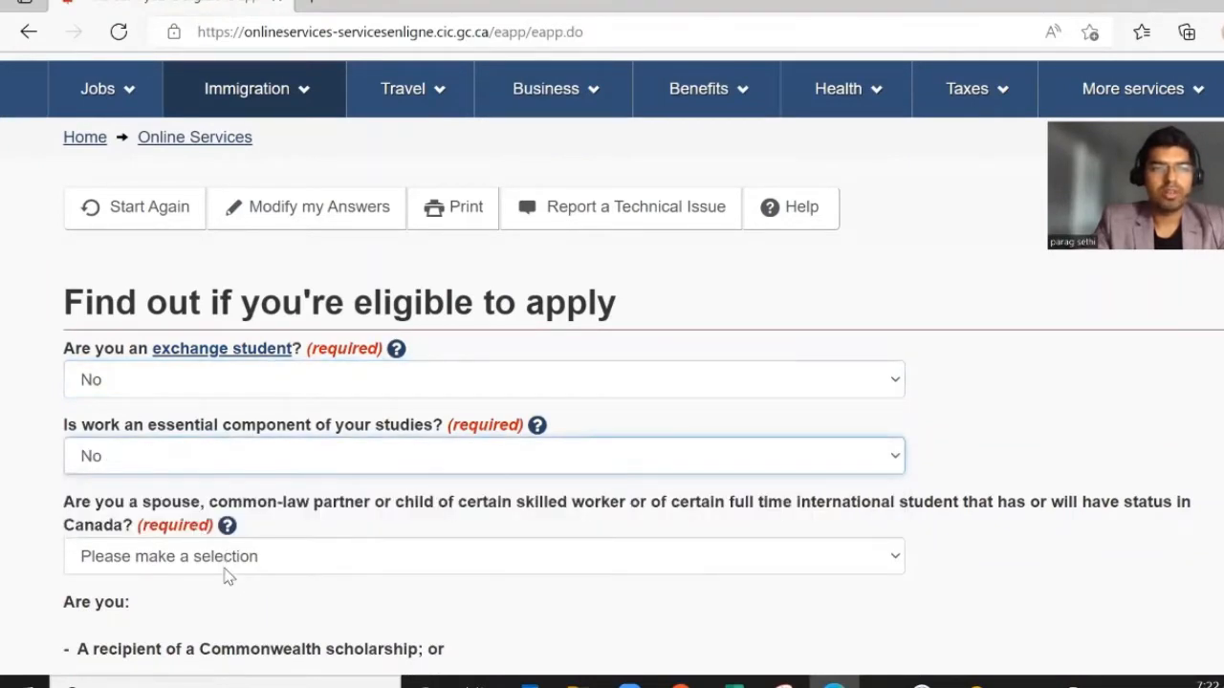
Answer No to the skilled worker or student family question and No to the scholarship, bursary or aid program question, and continue
{"action": "scroll", "coordinate": [228, 575], "scroll_direction": "down", "scroll_amount": 1}
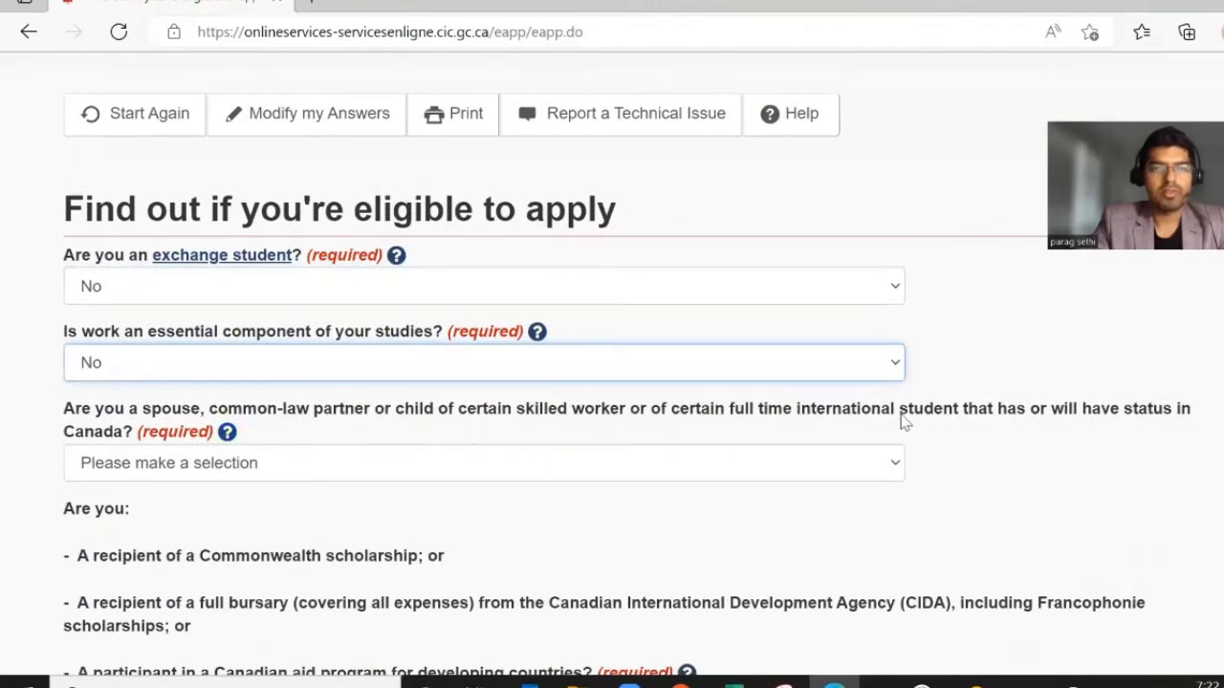
{"action": "left_click", "coordinate": [541, 479]}
{"action": "left_click", "coordinate": [463, 535]}
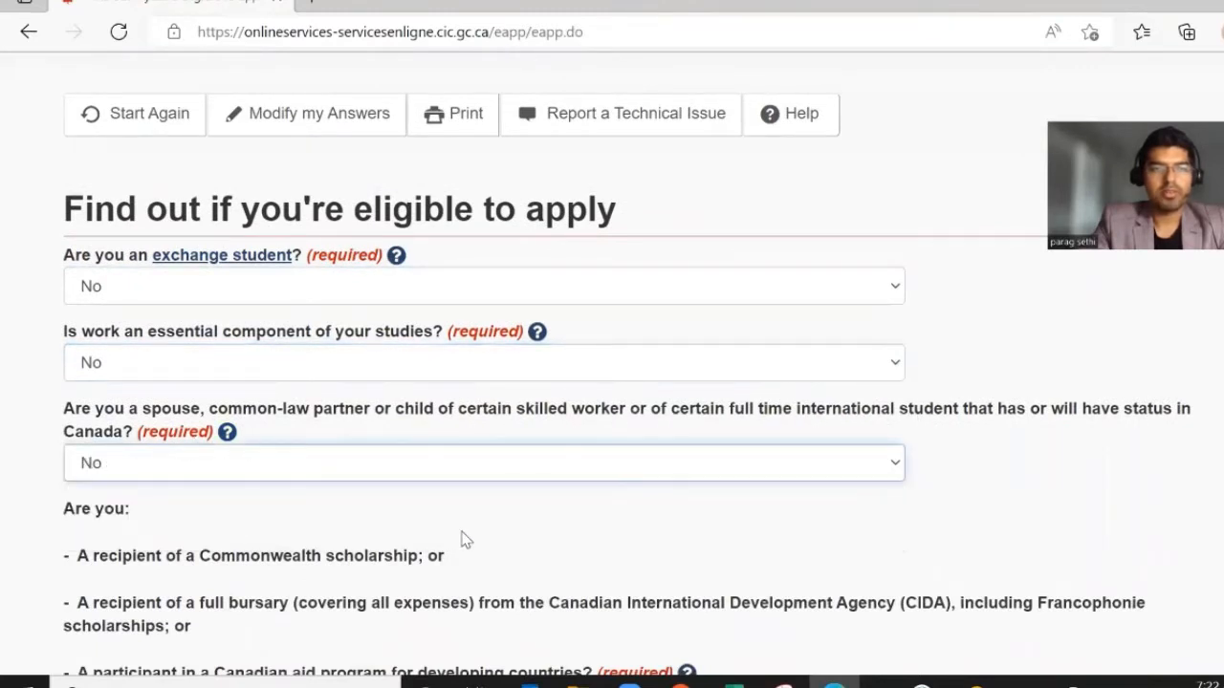
{"action": "scroll", "coordinate": [463, 535], "scroll_direction": "down", "scroll_amount": 1}
{"action": "scroll", "coordinate": [463, 541], "scroll_direction": "down", "scroll_amount": 1}
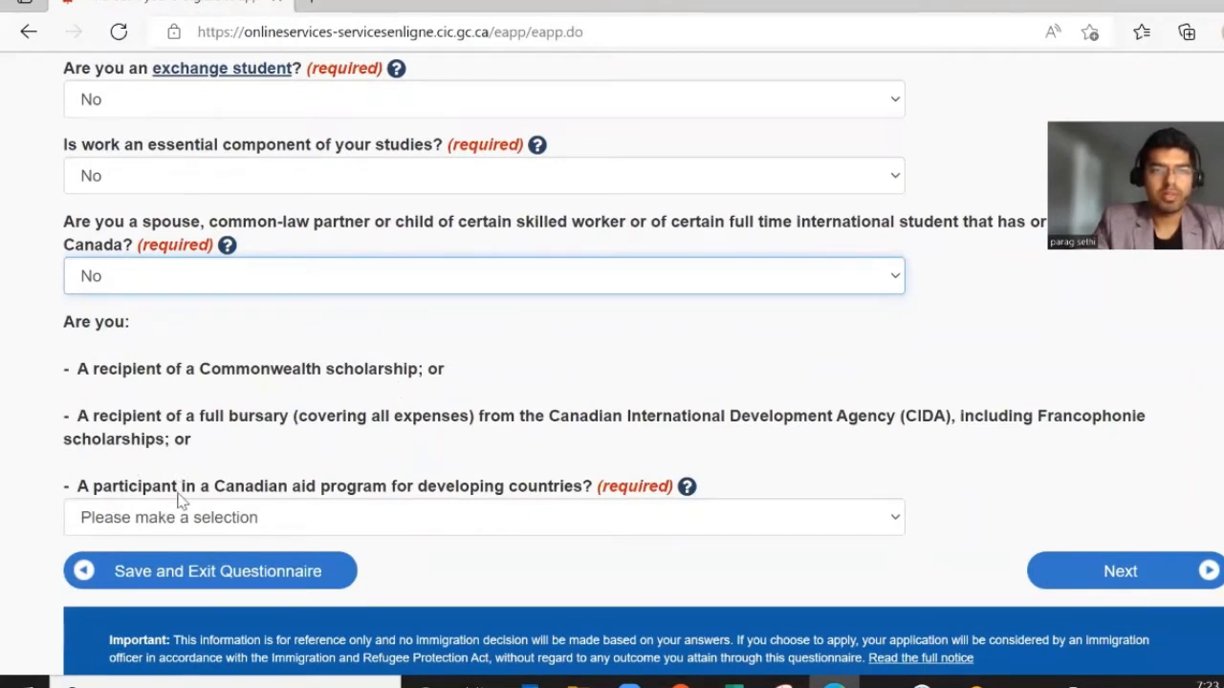
{"action": "left_click", "coordinate": [505, 522]}
{"action": "left_click", "coordinate": [156, 587]}
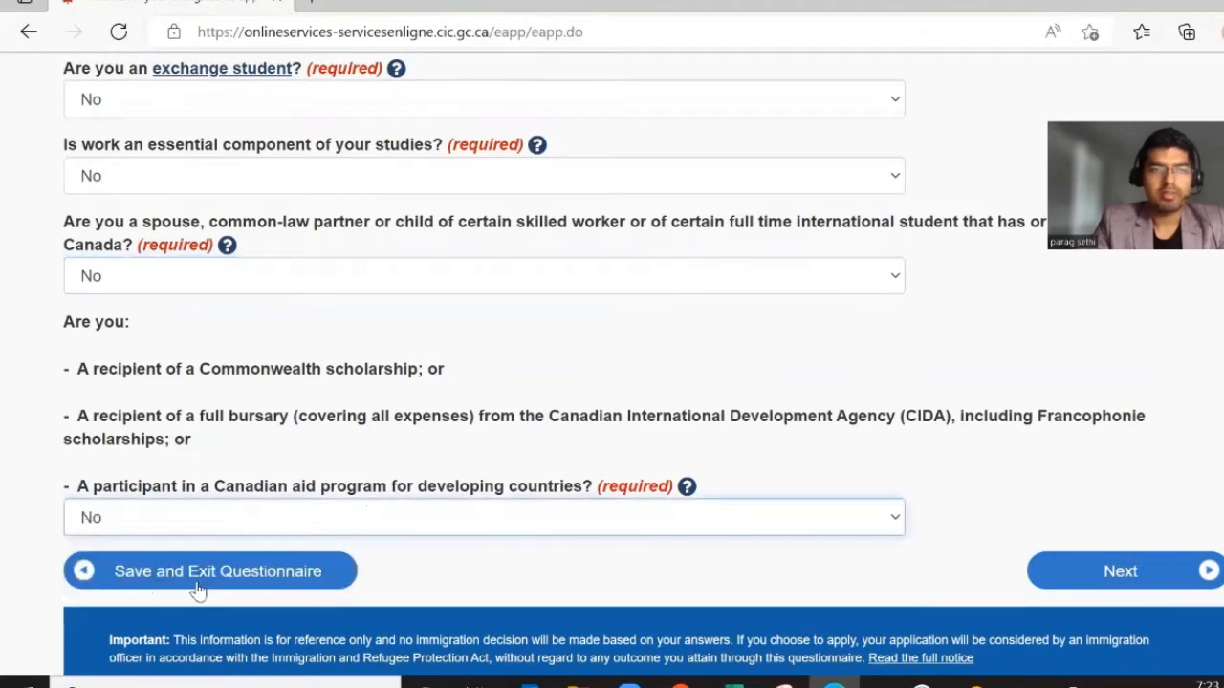
{"action": "left_click", "coordinate": [1032, 586]}
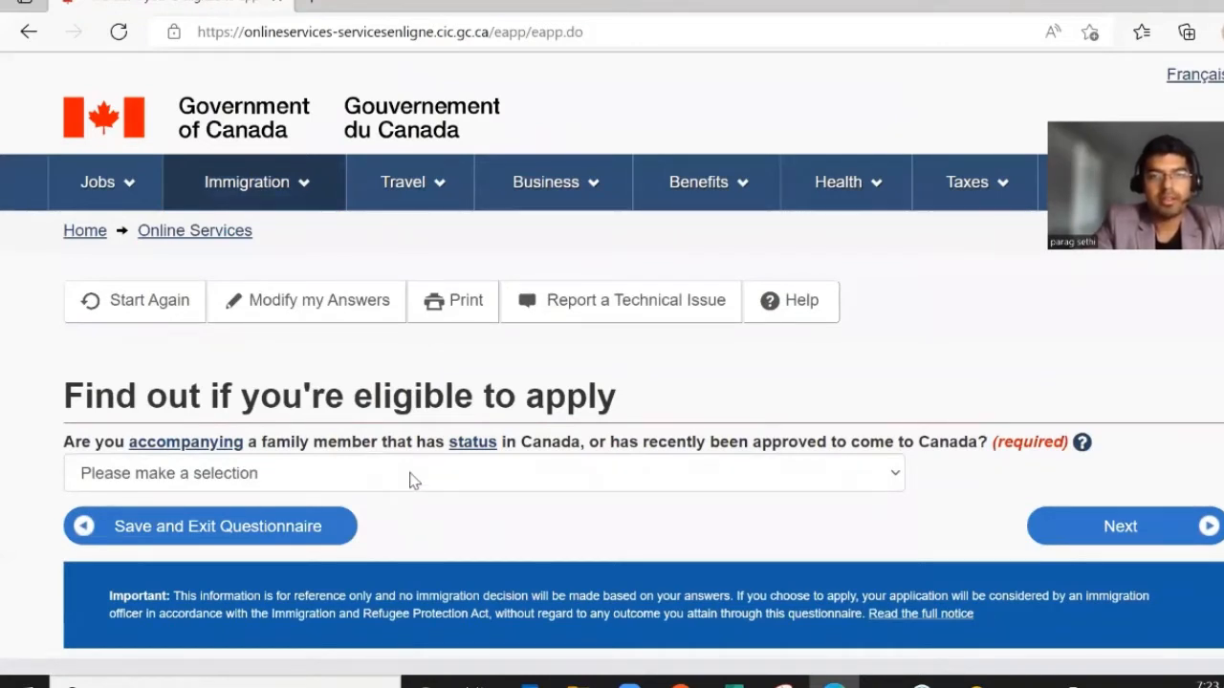
Answer No to accompanying a family member with status in Canada, and answer the criminal offence question, continuing after each
{"action": "left_click", "coordinate": [668, 475]}
{"action": "left_click", "coordinate": [211, 548]}
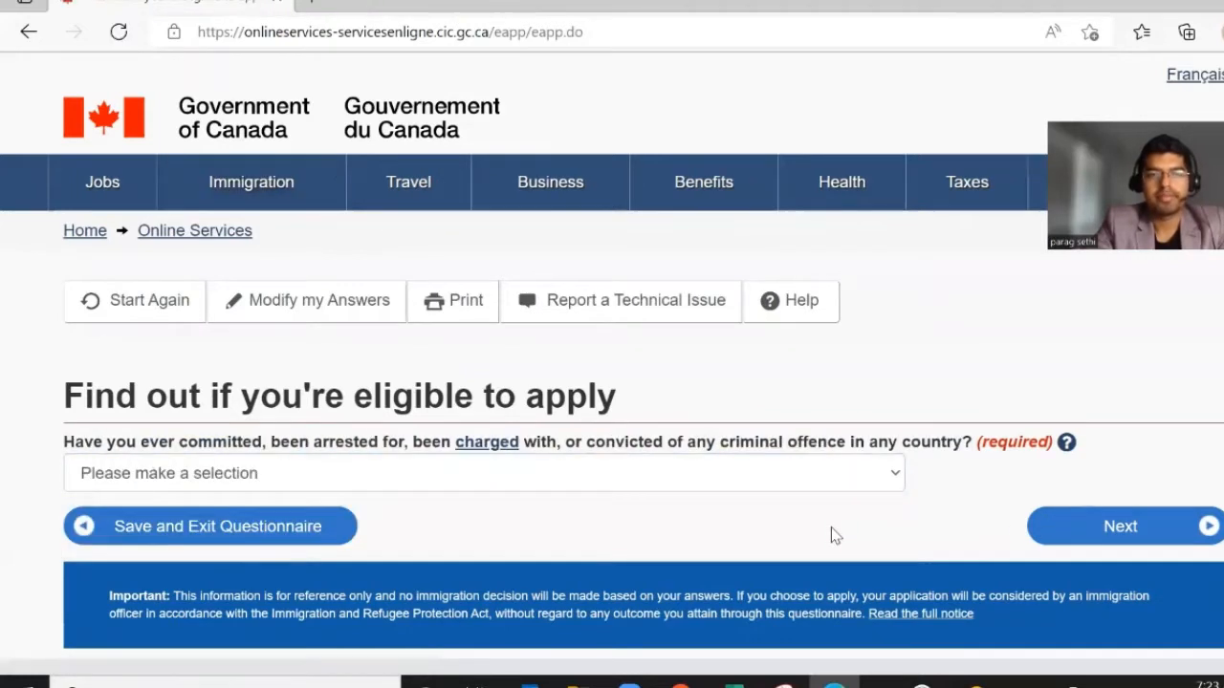
{"action": "left_click", "coordinate": [361, 476]}
{"action": "left_click", "coordinate": [1140, 541]}
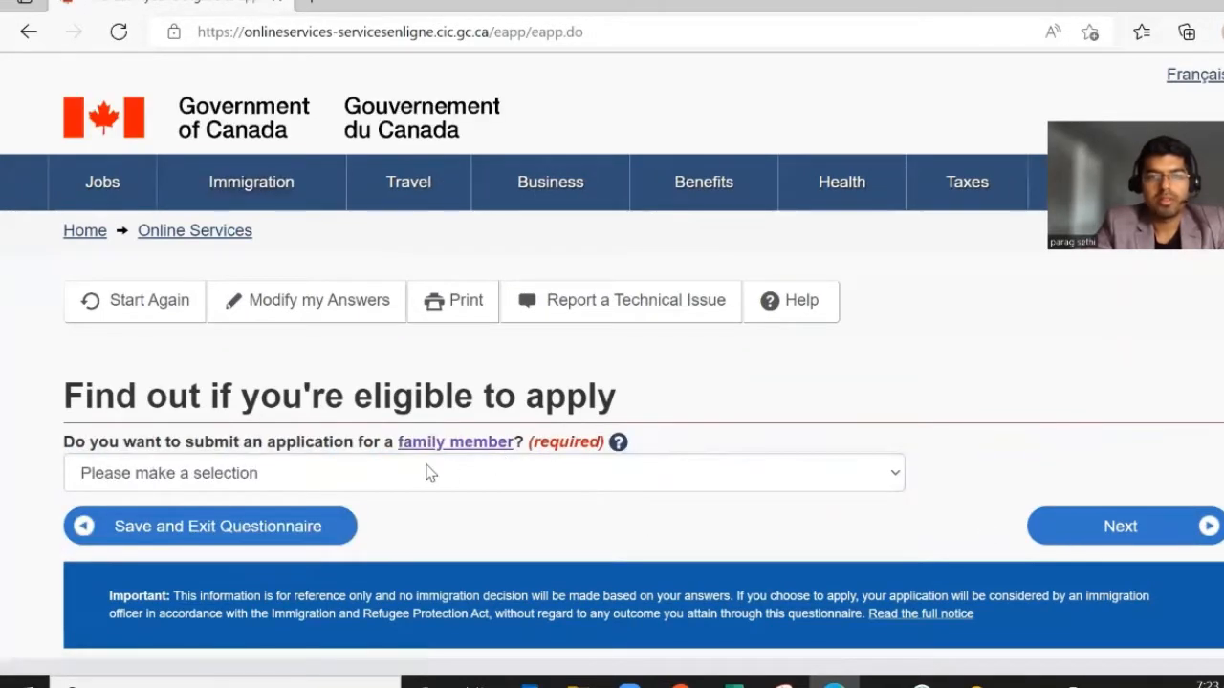
Answer No to submitting an application for a family member, keep No for giving someone access to the application, and continue
{"action": "left_click", "coordinate": [392, 476]}
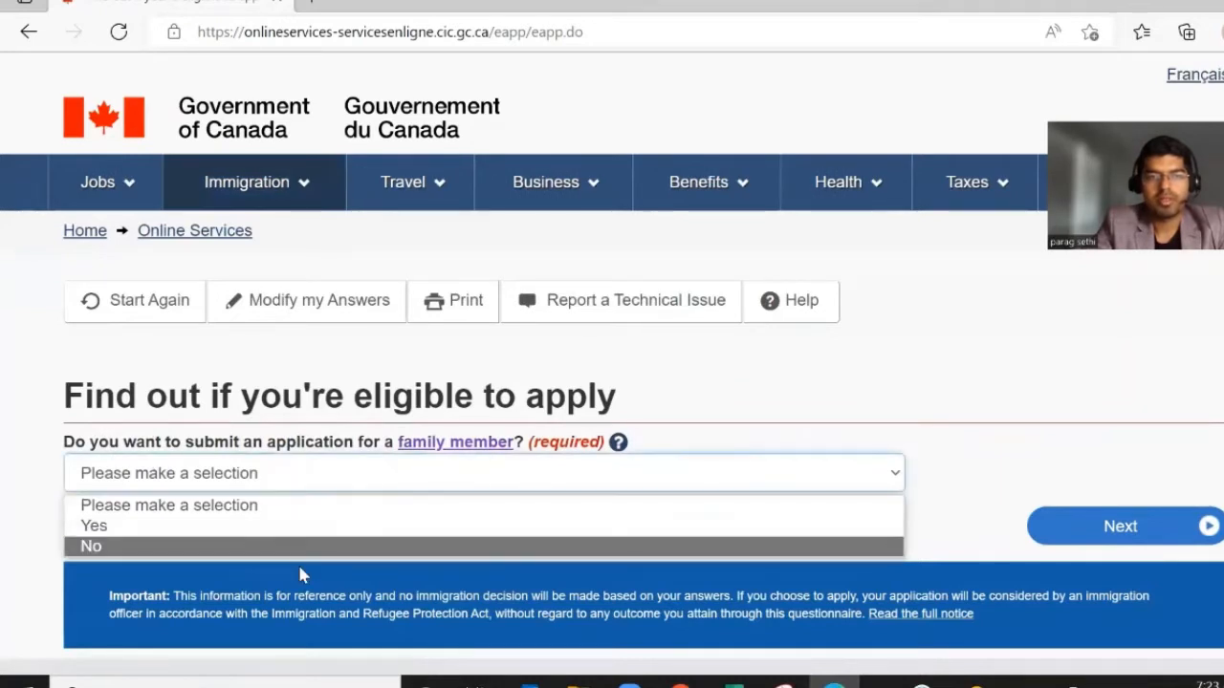
{"action": "left_click", "coordinate": [296, 548]}
{"action": "left_click", "coordinate": [1093, 525]}
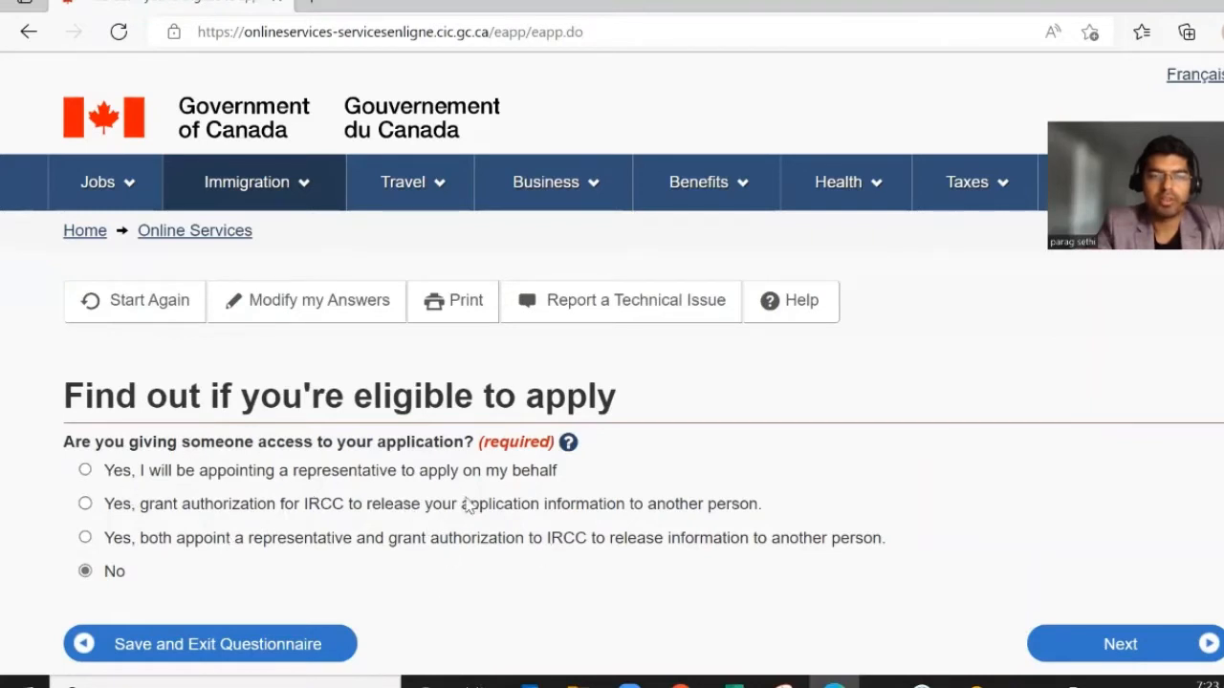
{"action": "left_click", "coordinate": [1145, 649]}
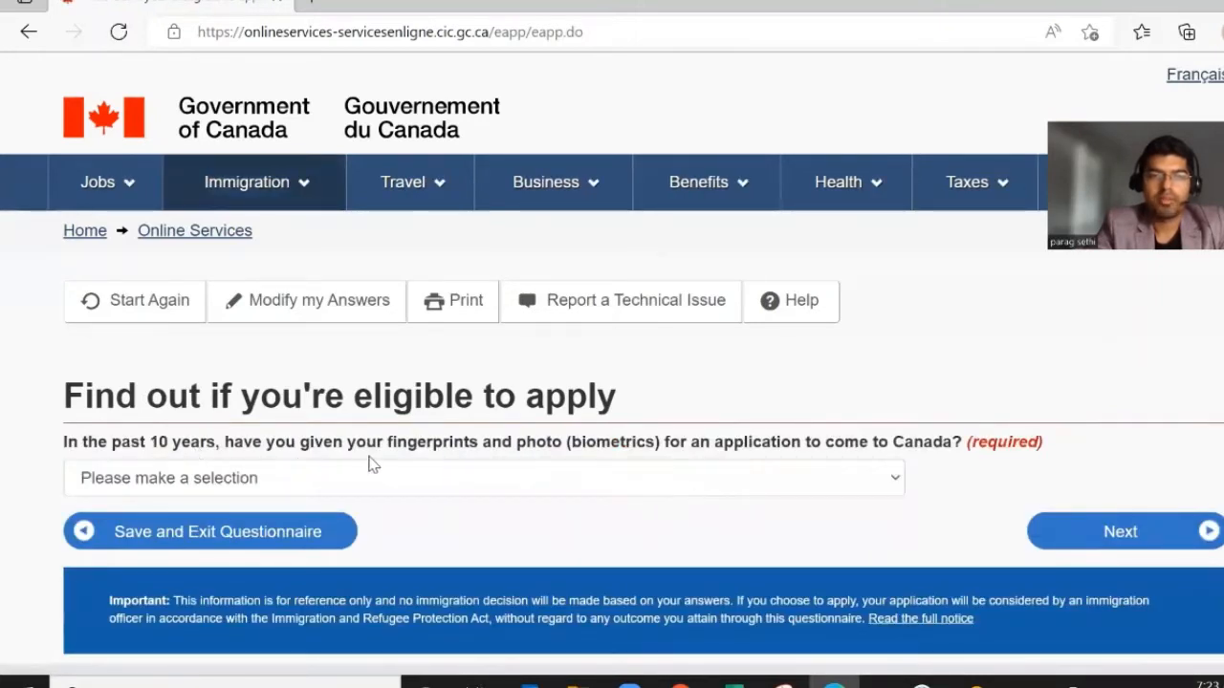
Answer No to giving biometrics in the past 10 years and Yes to paying the application fees, continuing after each
{"action": "left_click", "coordinate": [531, 477]}
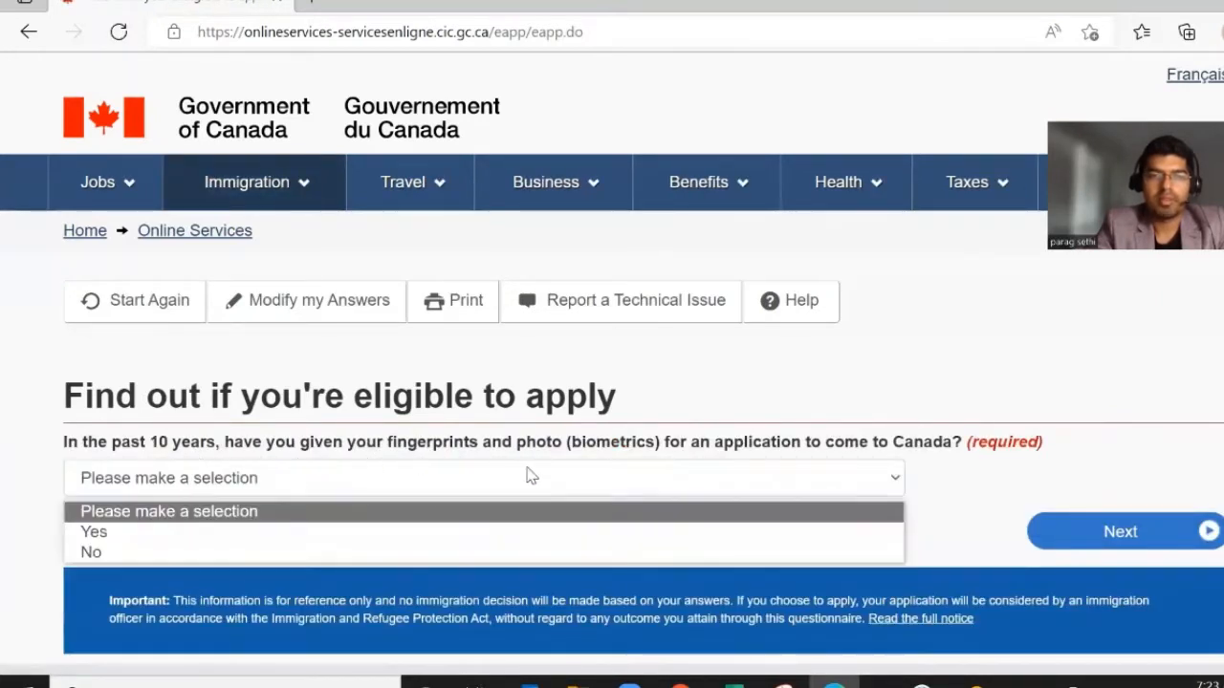
{"action": "left_click", "coordinate": [265, 553]}
{"action": "left_click", "coordinate": [1121, 531]}
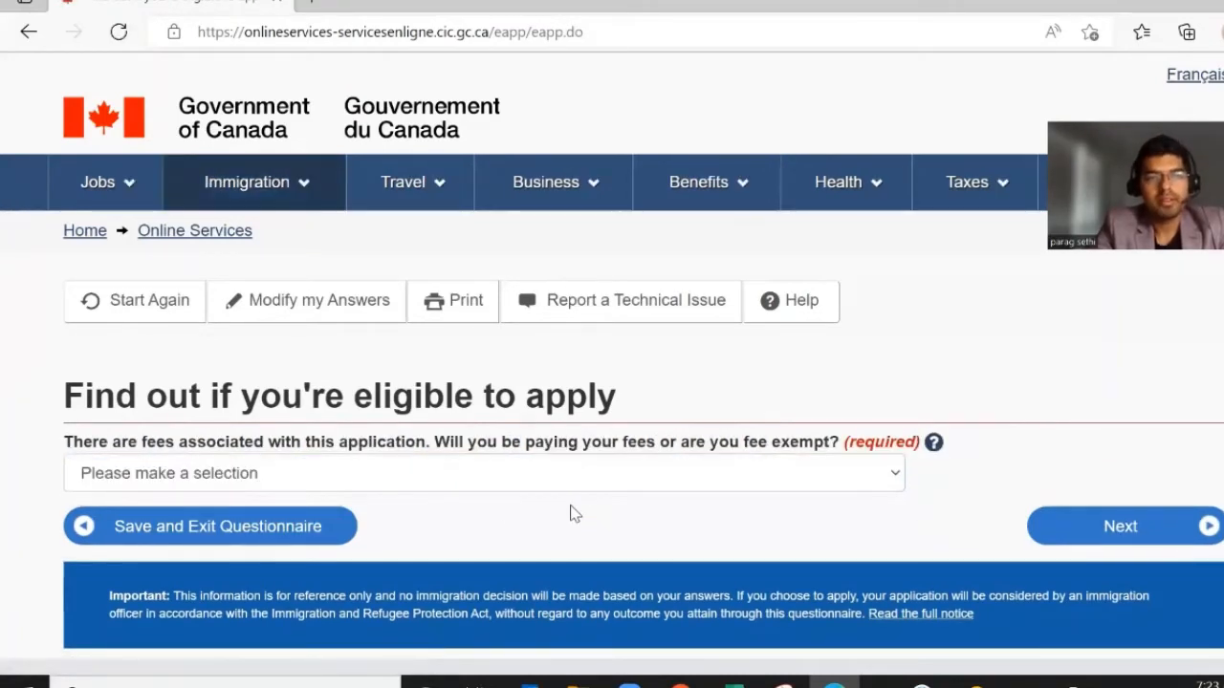
{"action": "left_click", "coordinate": [382, 488]}
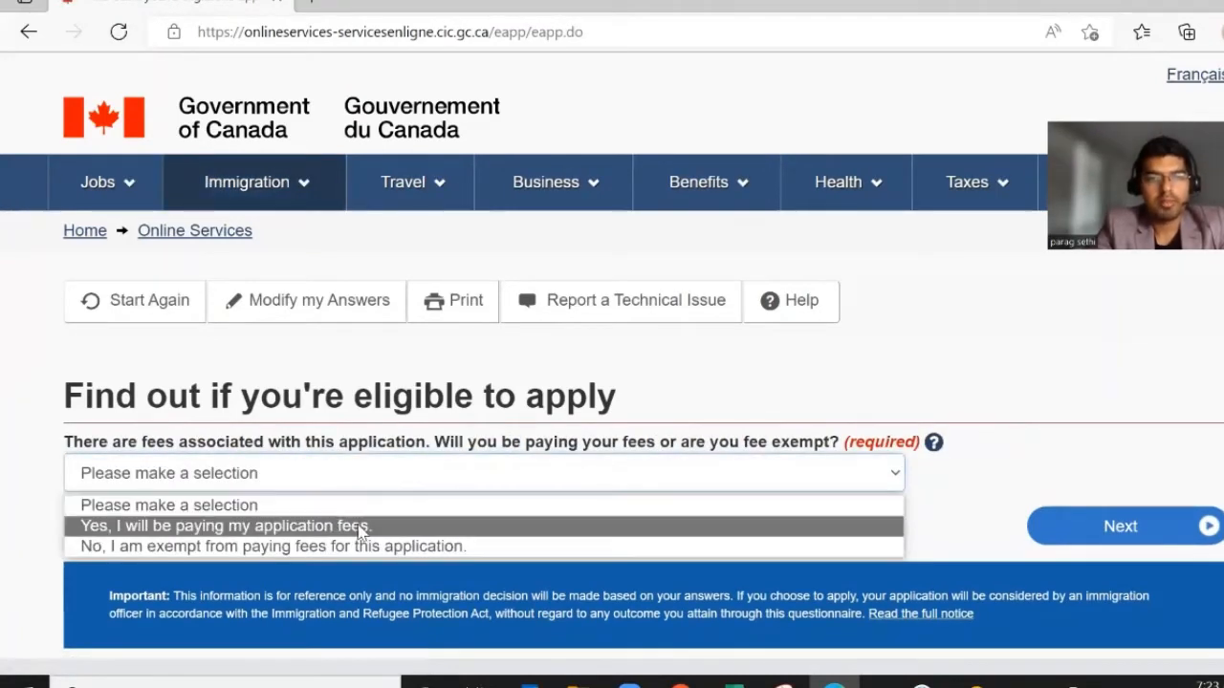
{"action": "left_click", "coordinate": [366, 526]}
{"action": "left_click", "coordinate": [1126, 525]}
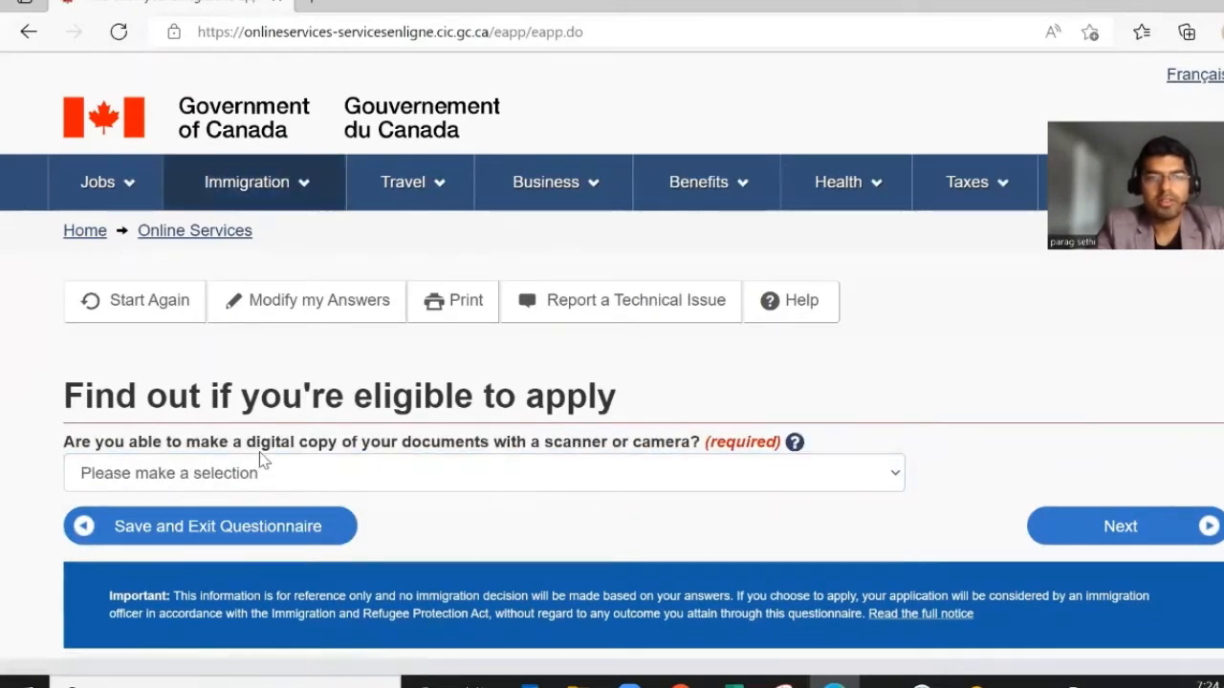
Answer Yes to making digital copies of documents and Yes to paying the application fees online, and proceed to the answer review
{"action": "left_click", "coordinate": [410, 476]}
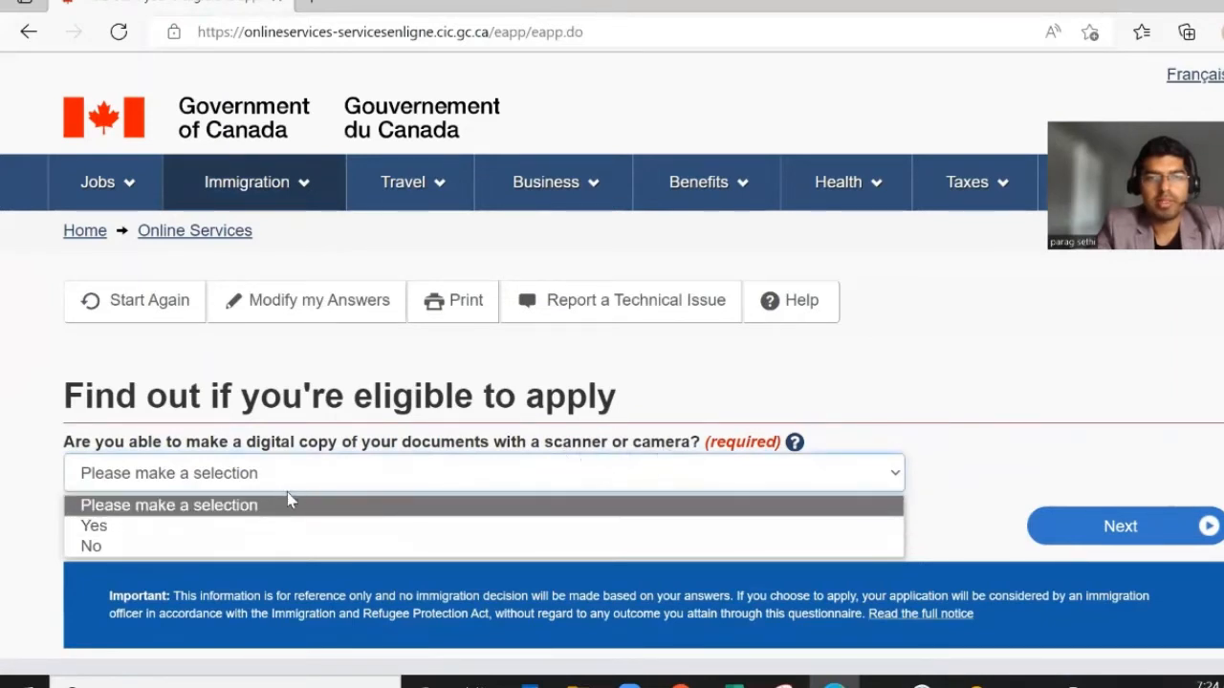
{"action": "left_click", "coordinate": [268, 527]}
{"action": "left_click", "coordinate": [1143, 537]}
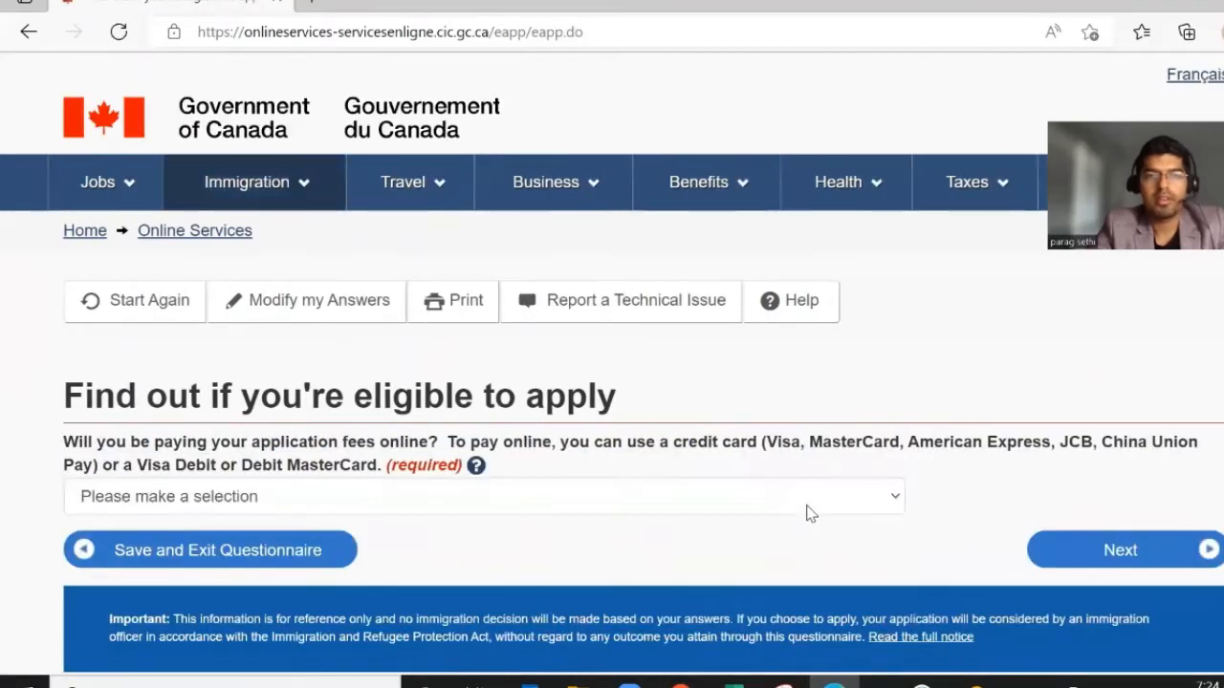
{"action": "left_click", "coordinate": [387, 501]}
{"action": "left_click", "coordinate": [282, 545]}
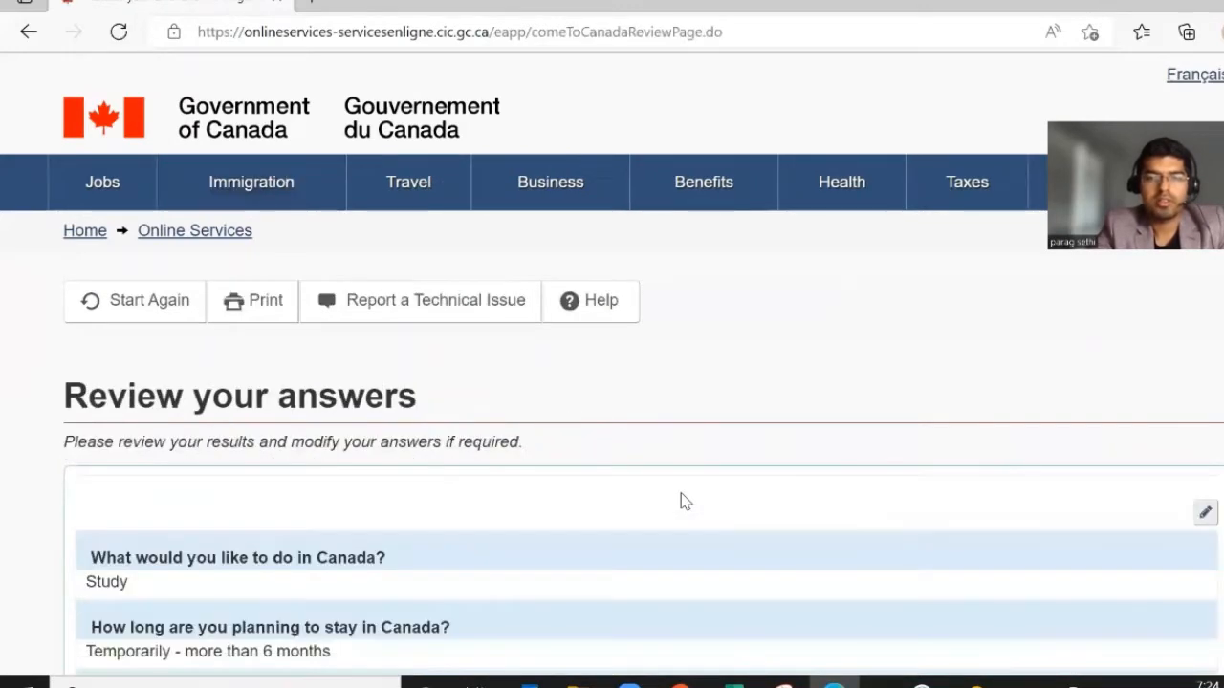
Review all the questionnaire answers and continue to the application submission instructions
{"action": "scroll", "coordinate": [678, 503], "scroll_direction": "down", "scroll_amount": 4}
{"action": "scroll", "coordinate": [667, 545], "scroll_direction": "down", "scroll_amount": 15}
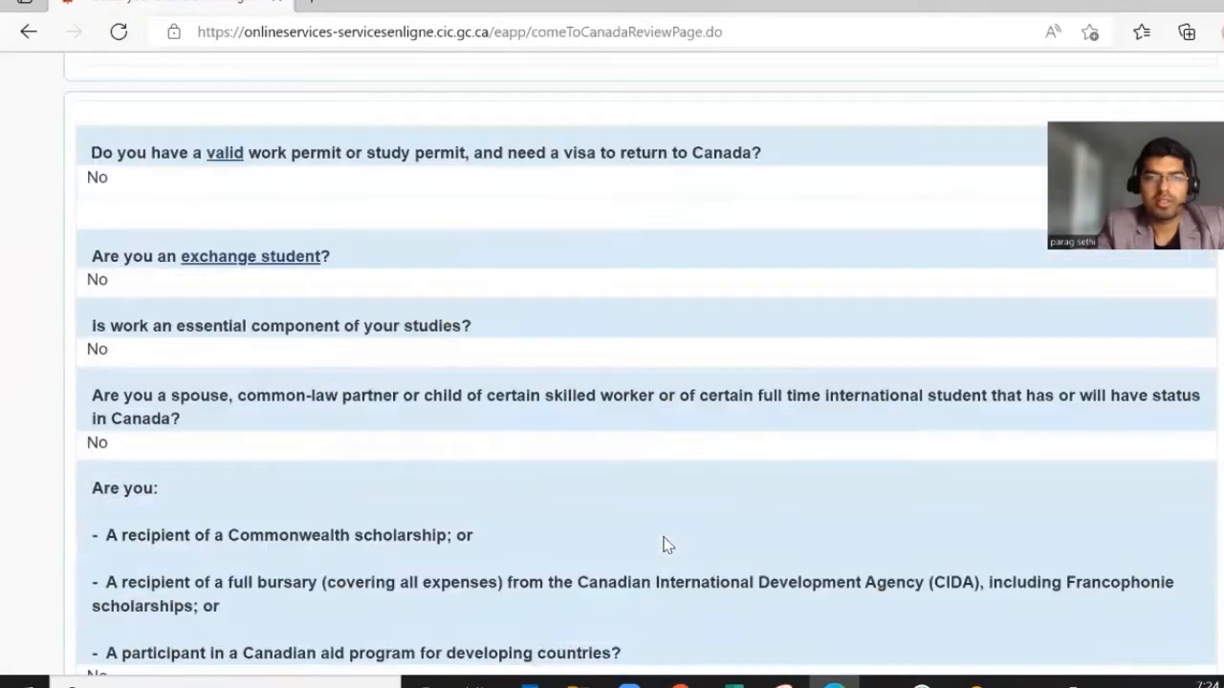
{"action": "scroll", "coordinate": [603, 490], "scroll_direction": "down", "scroll_amount": 7}
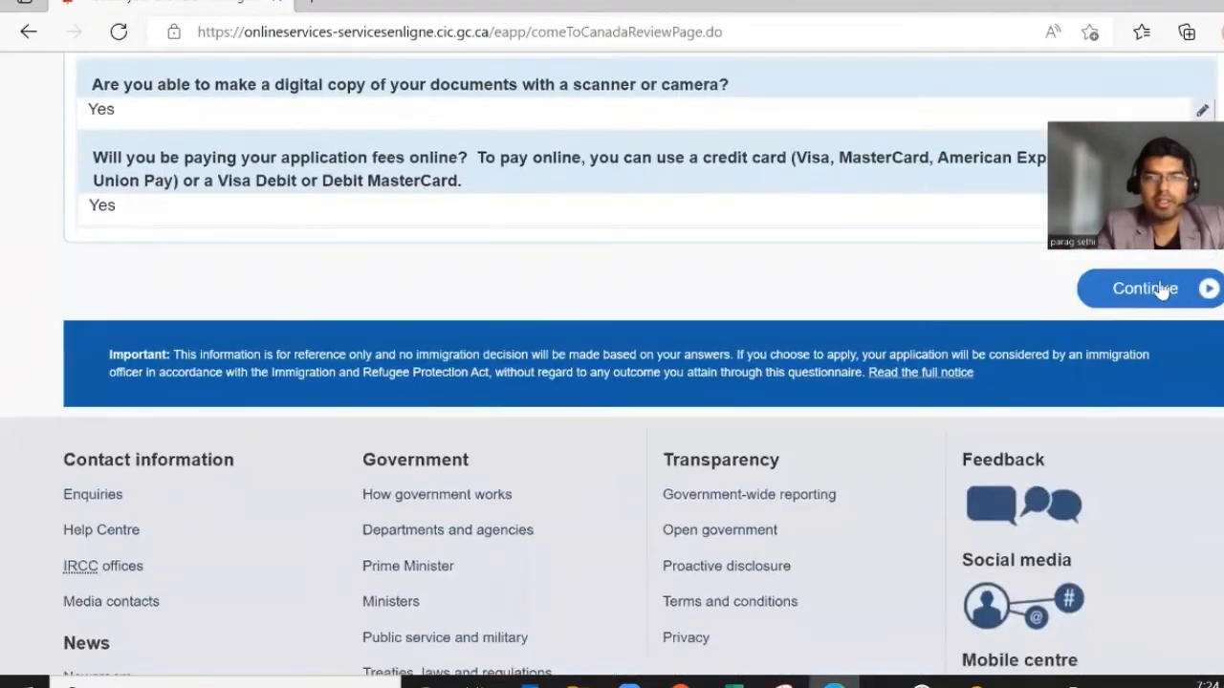
{"action": "left_click", "coordinate": [1159, 288]}
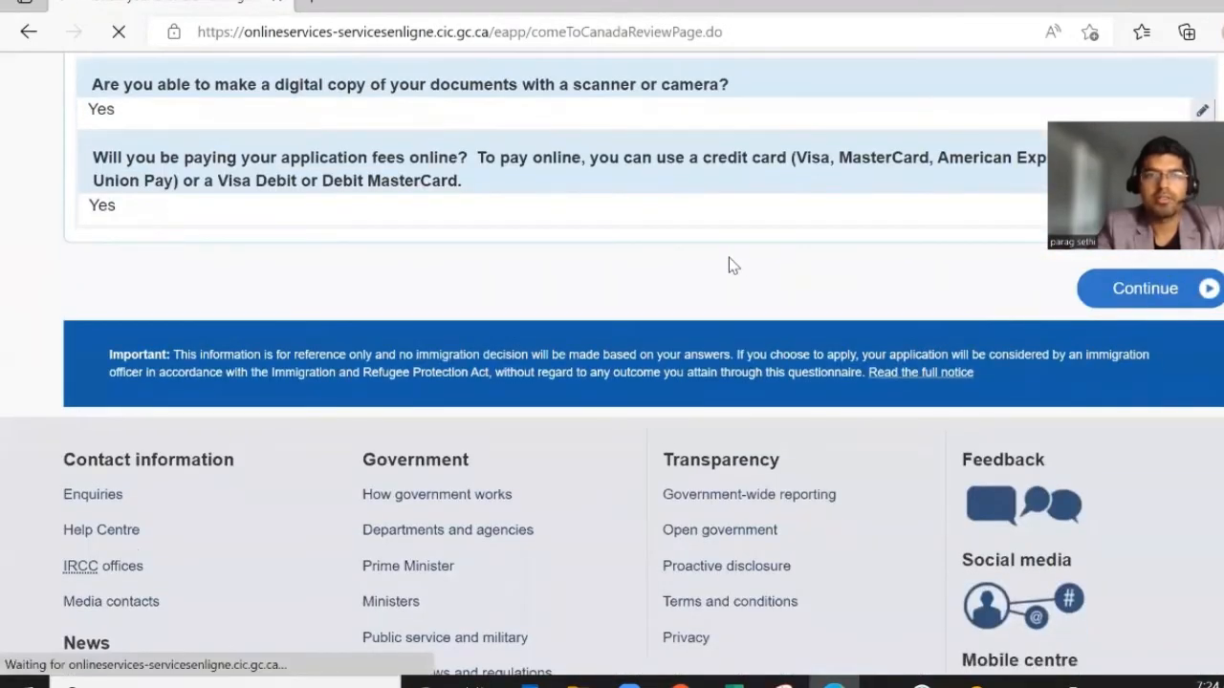
Read the submission instructions from using the account to paying the fees, and continue to the list of documents to submit
{"action": "scroll", "coordinate": [683, 364], "scroll_direction": "down", "scroll_amount": 2}
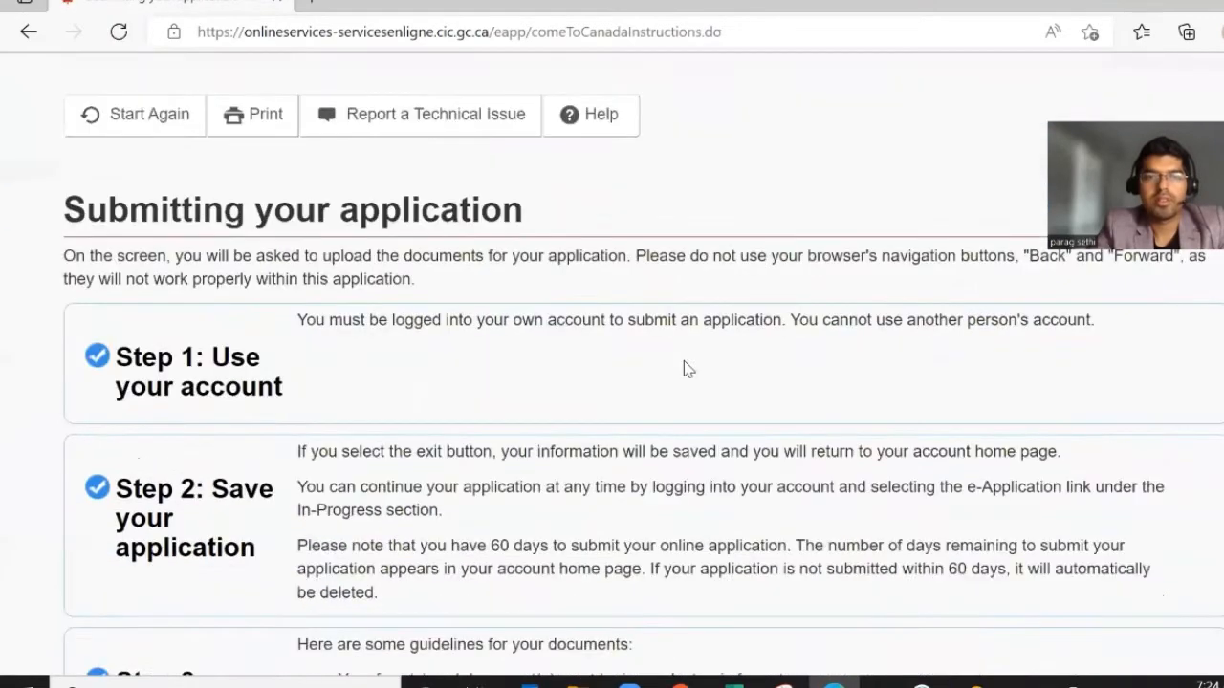
{"action": "scroll", "coordinate": [686, 437], "scroll_direction": "down", "scroll_amount": 12}
{"action": "scroll", "coordinate": [341, 350], "scroll_direction": "up", "scroll_amount": 10}
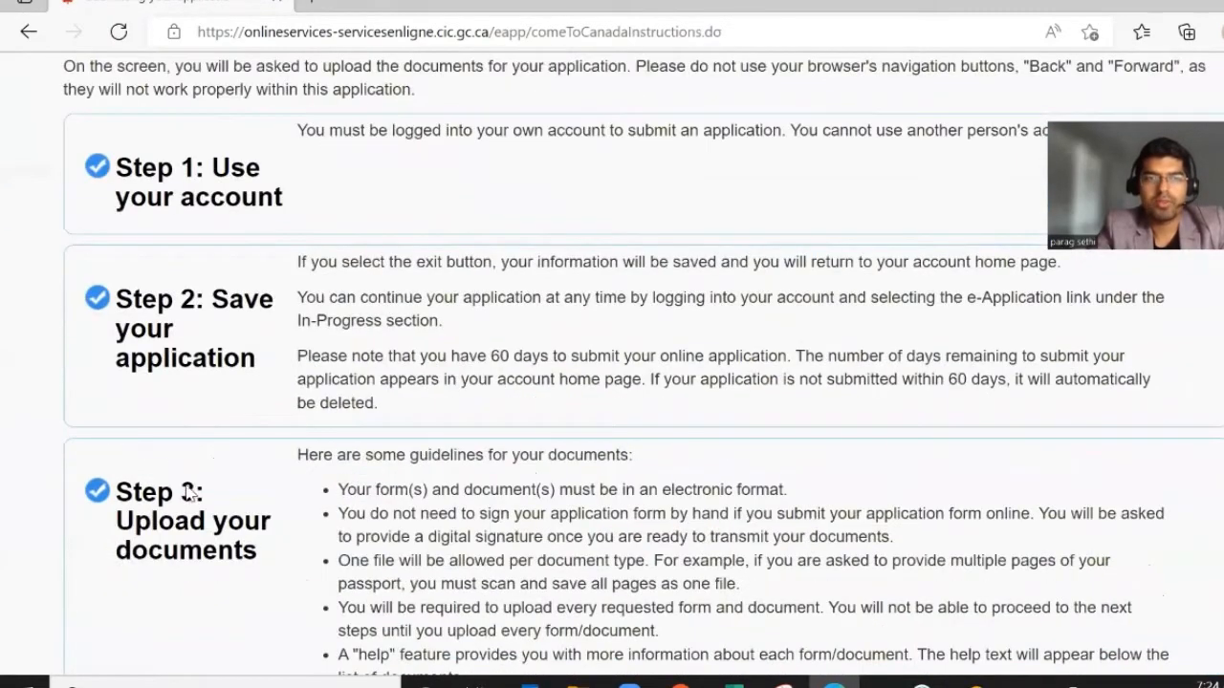
{"action": "scroll", "coordinate": [164, 478], "scroll_direction": "up", "scroll_amount": 3}
{"action": "scroll", "coordinate": [287, 519], "scroll_direction": "down", "scroll_amount": 2}
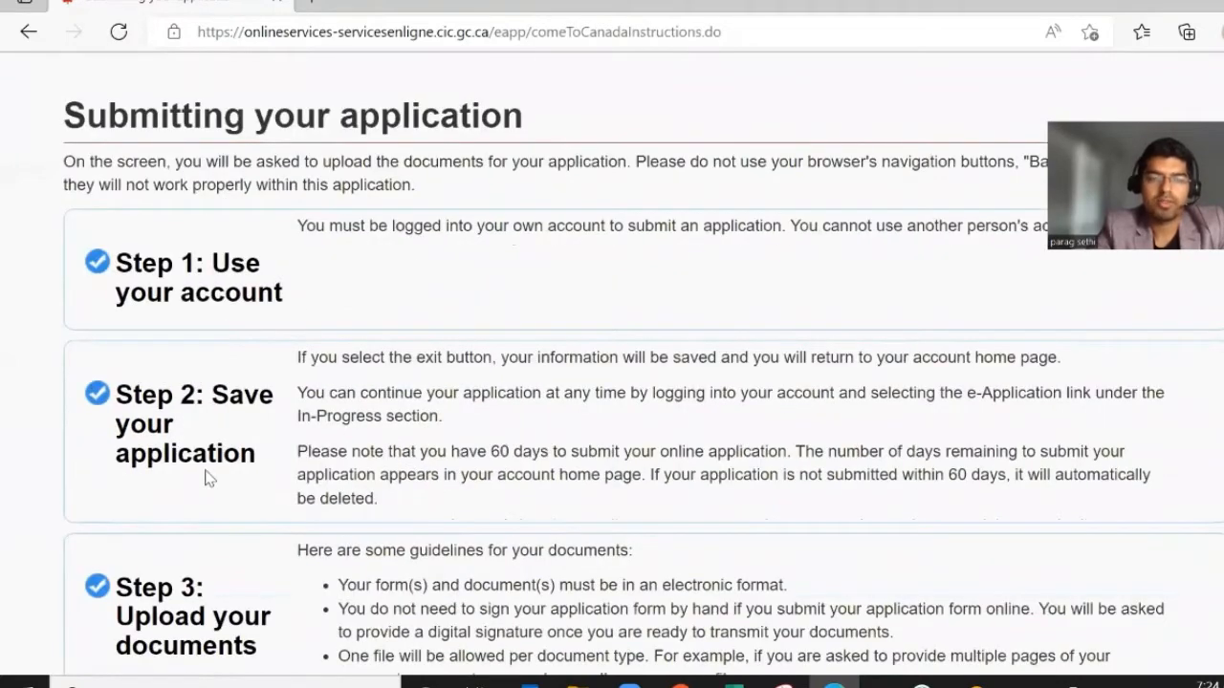
{"action": "scroll", "coordinate": [238, 511], "scroll_direction": "down", "scroll_amount": 1}
{"action": "scroll", "coordinate": [218, 400], "scroll_direction": "down", "scroll_amount": 2}
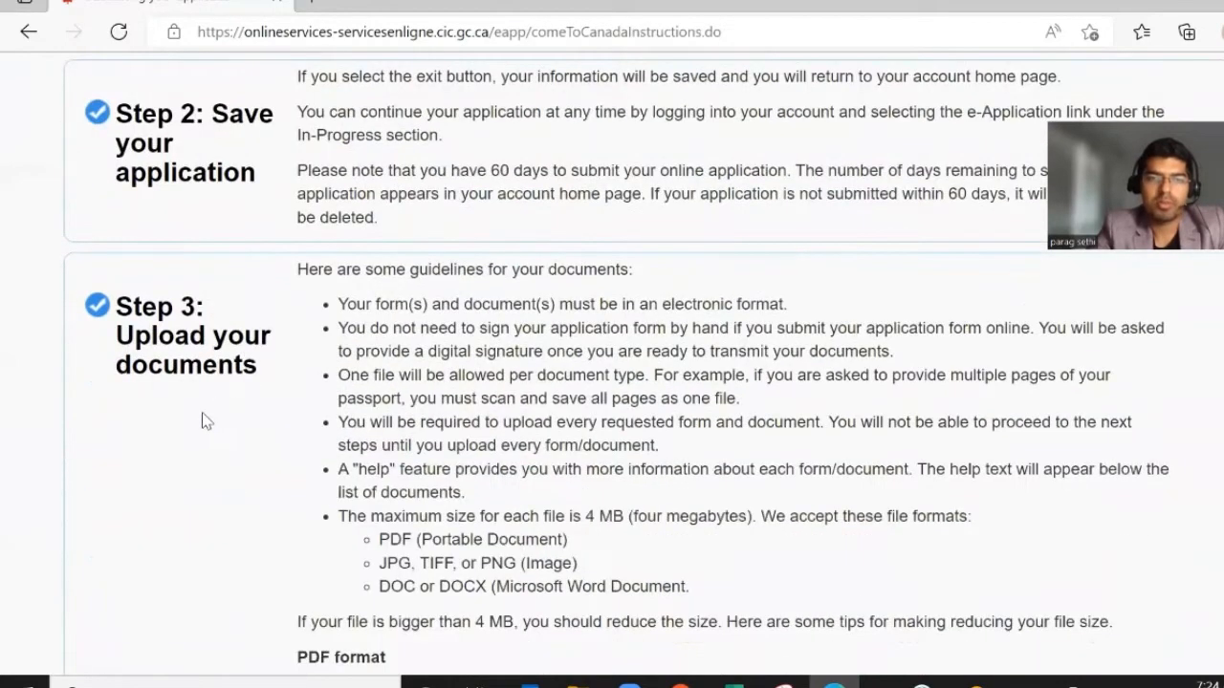
{"action": "scroll", "coordinate": [256, 446], "scroll_direction": "down", "scroll_amount": 8}
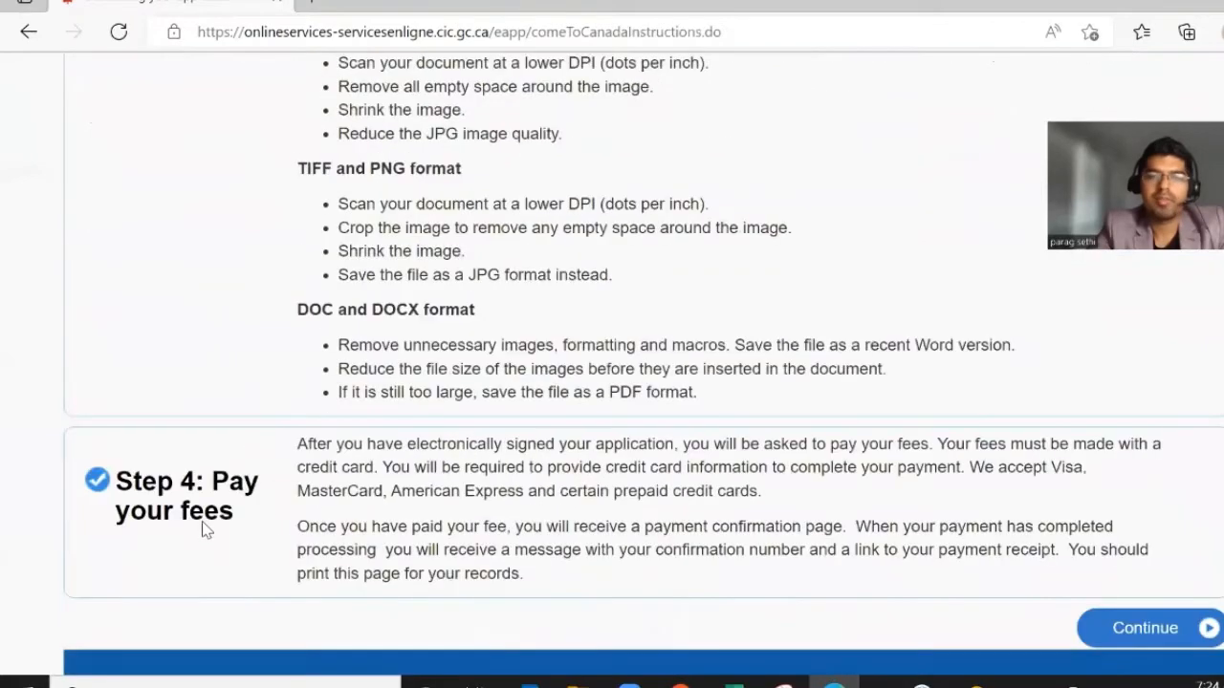
{"action": "scroll", "coordinate": [612, 383], "scroll_direction": "down", "scroll_amount": 1}
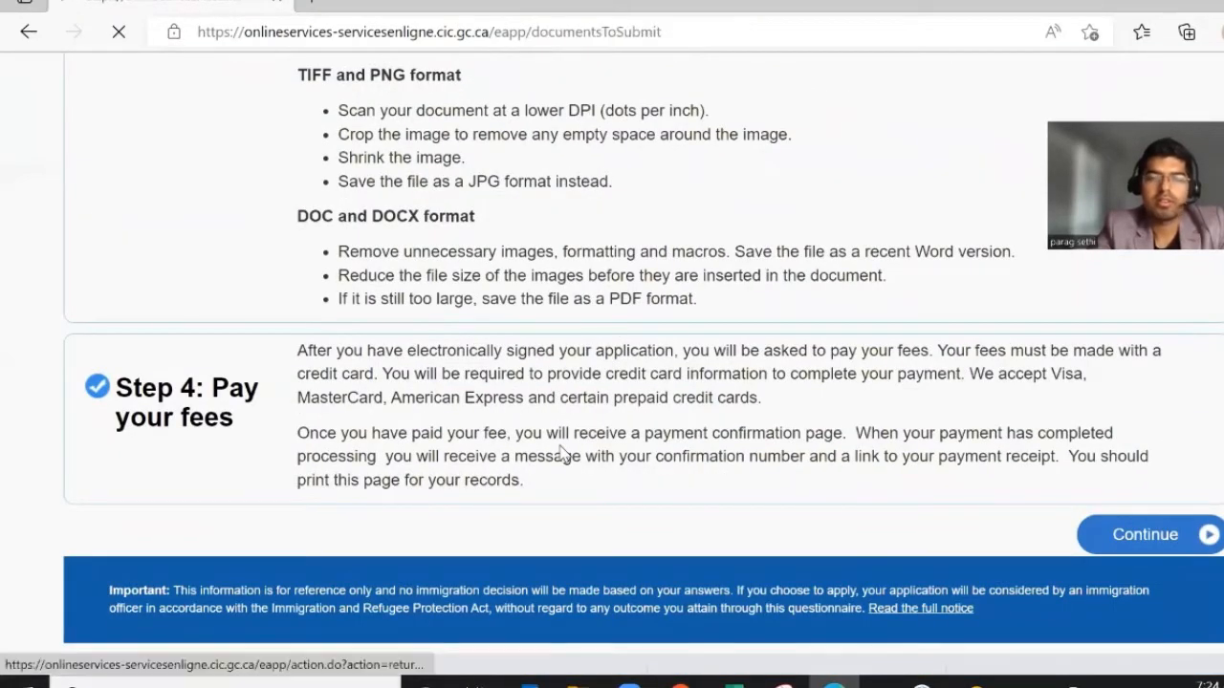
Review the required application forms, supporting documents and optional documents in the study permit document checklist
{"action": "scroll", "coordinate": [560, 451], "scroll_direction": "down", "scroll_amount": 3}
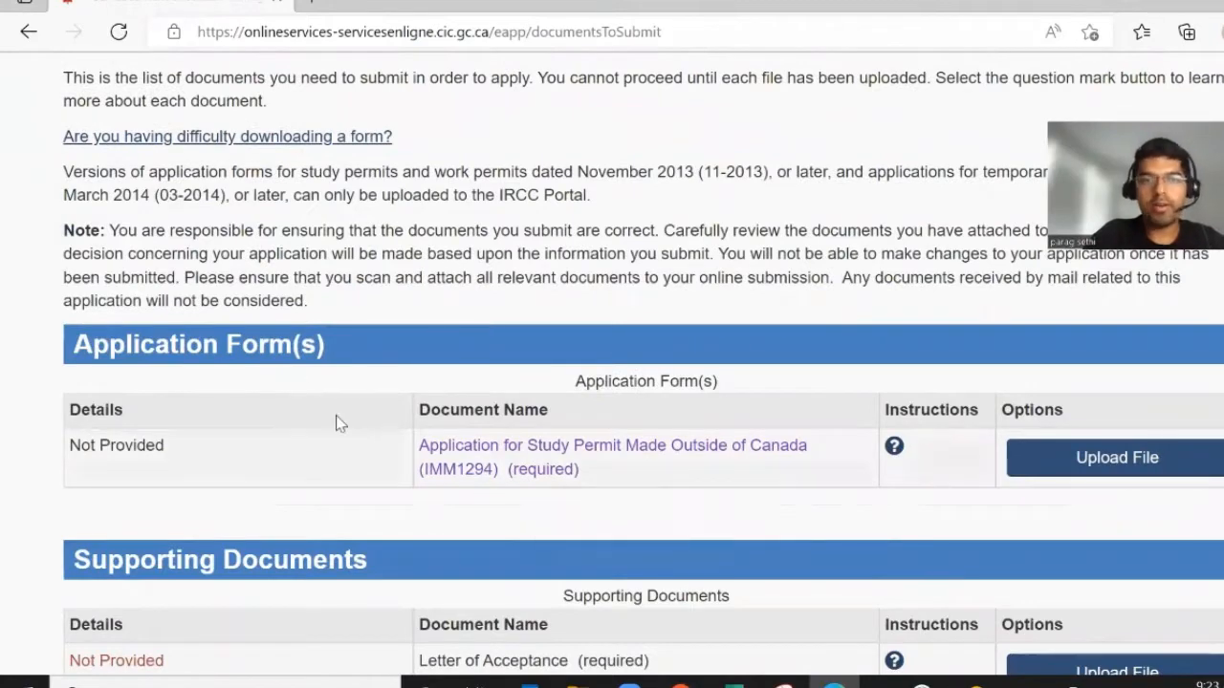
{"action": "scroll", "coordinate": [303, 484], "scroll_direction": "down", "scroll_amount": 3}
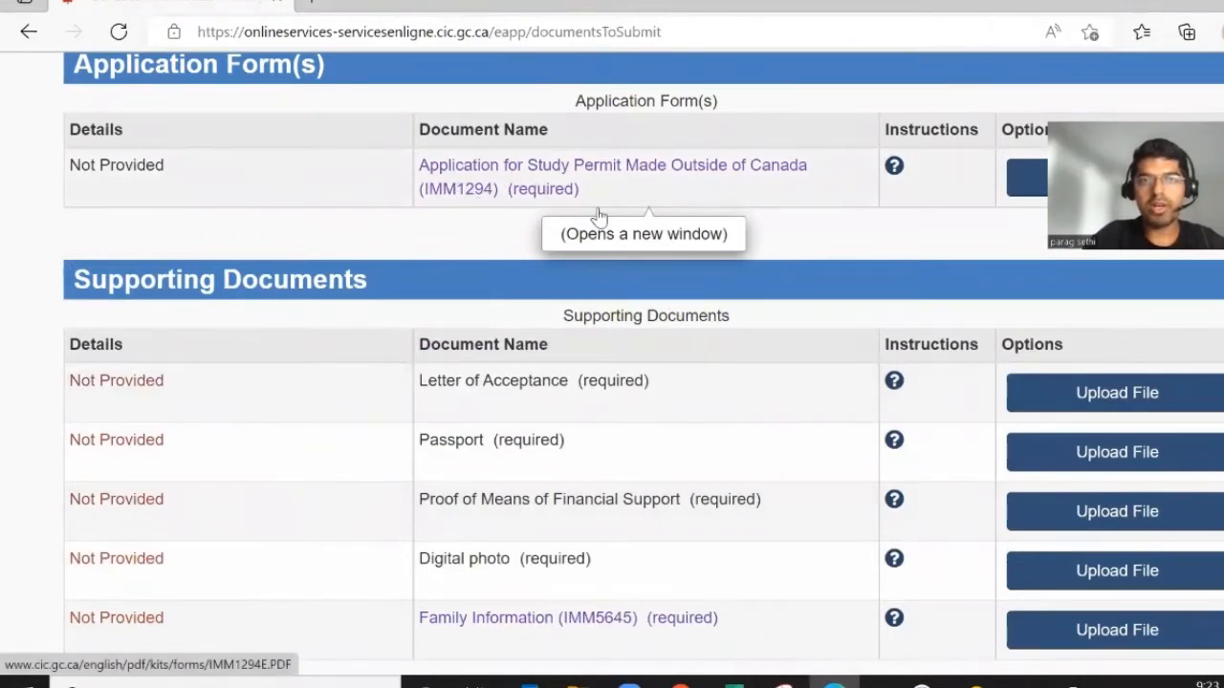
{"action": "scroll", "coordinate": [818, 357], "scroll_direction": "down", "scroll_amount": 2}
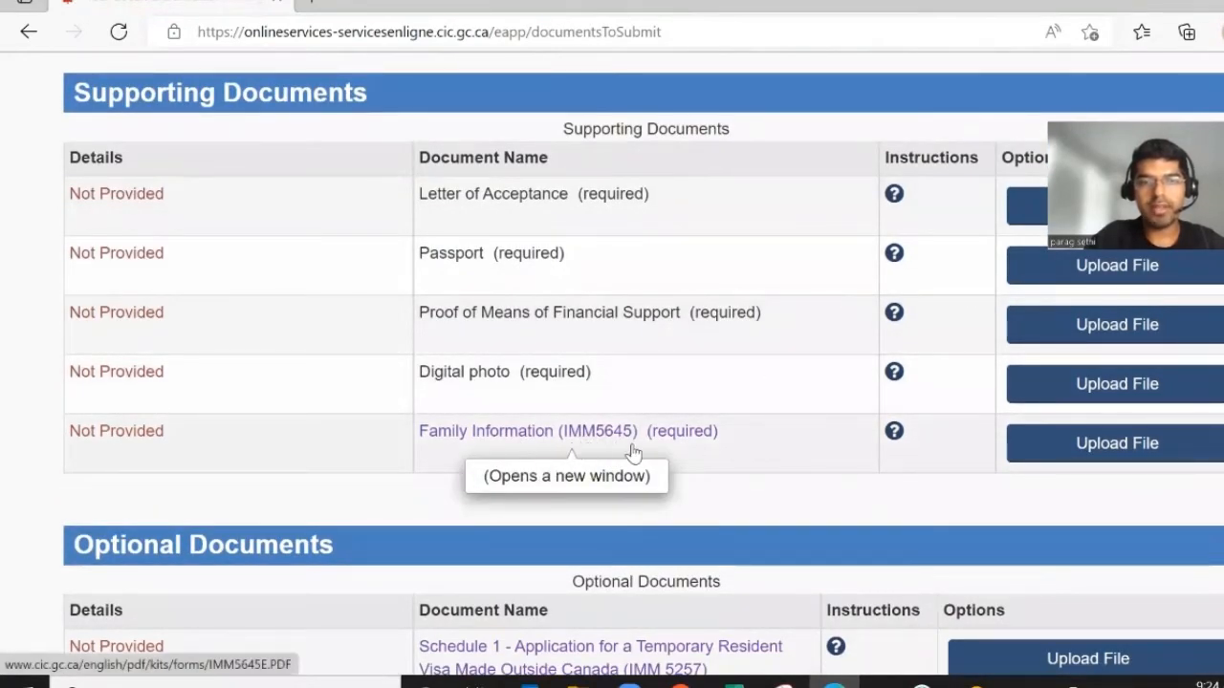
{"action": "scroll", "coordinate": [808, 488], "scroll_direction": "down", "scroll_amount": 4}
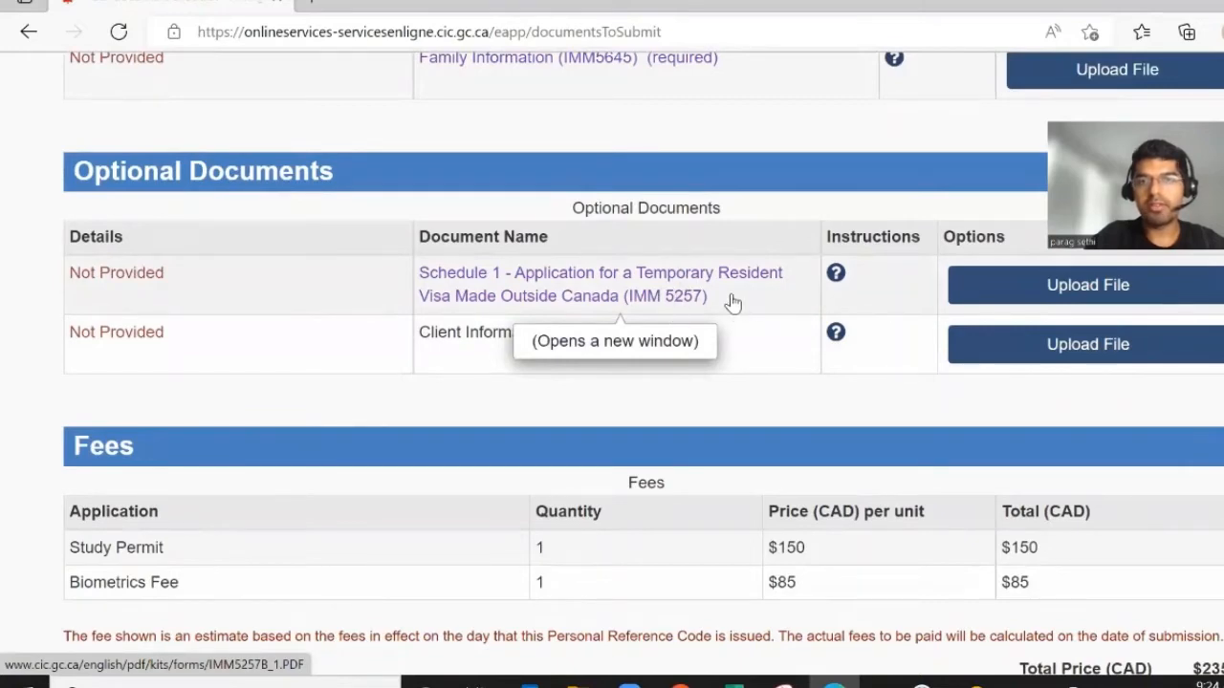
{"action": "scroll", "coordinate": [727, 372], "scroll_direction": "up", "scroll_amount": 6}
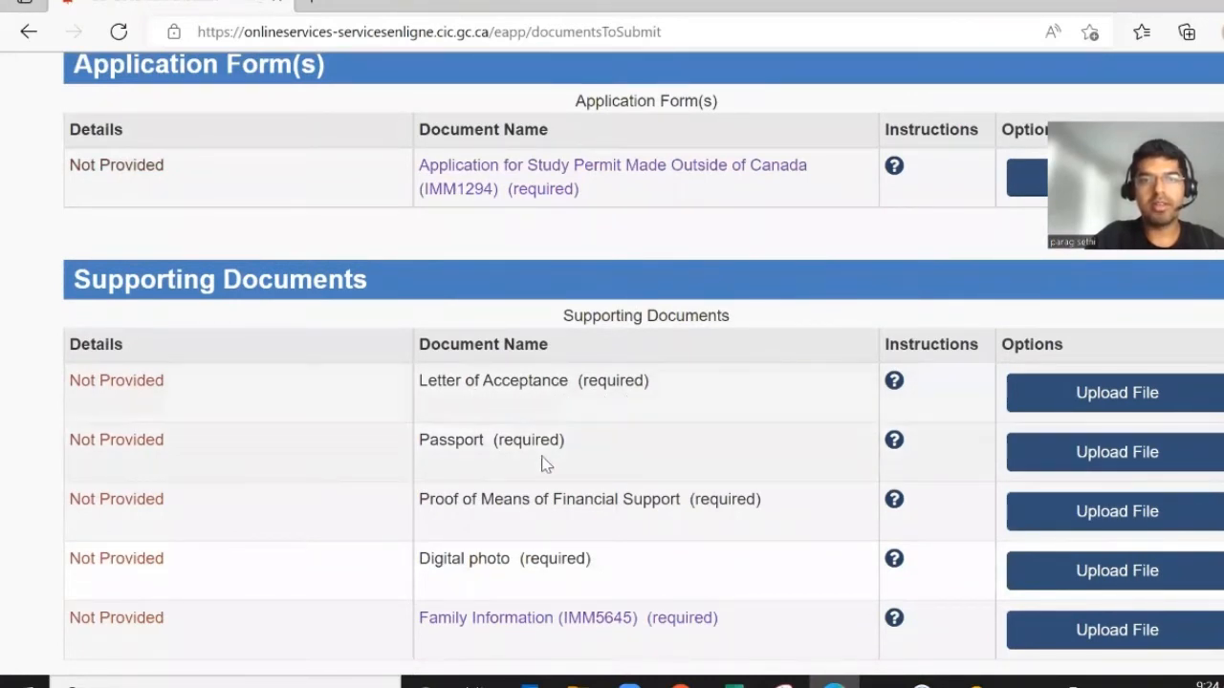
{"action": "scroll", "coordinate": [442, 438], "scroll_direction": "down", "scroll_amount": 1}
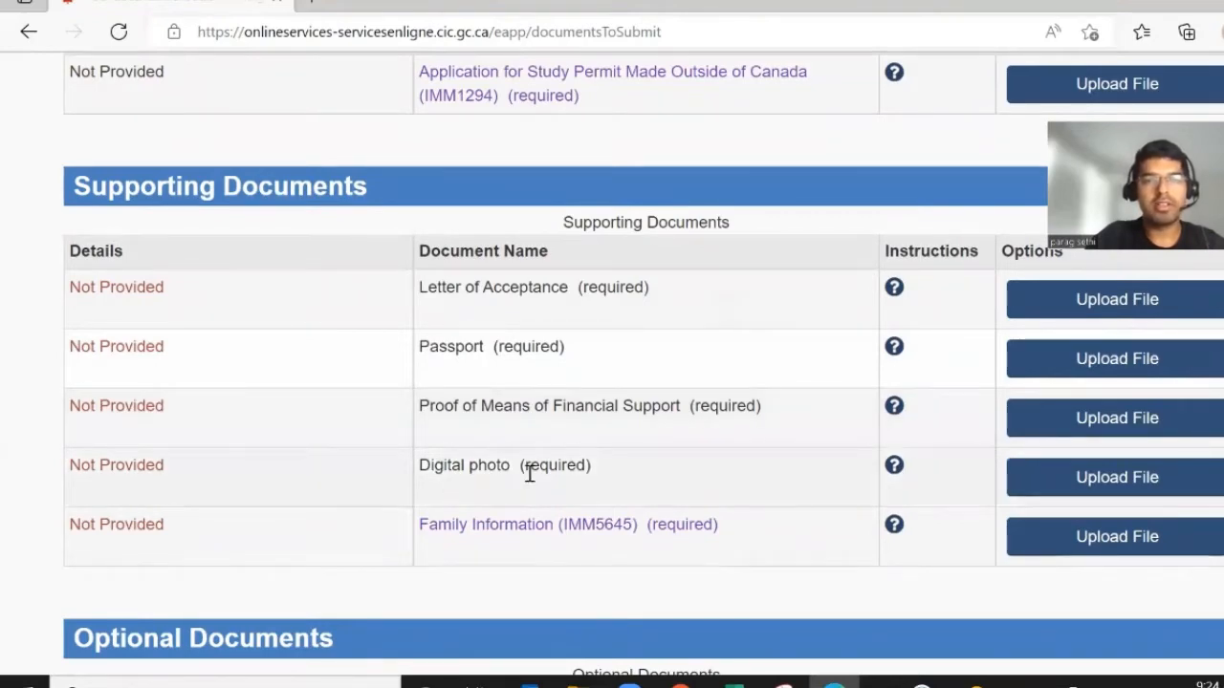
Read the checklist instructions for the Digital photo and the Proof of Means of Financial Support
{"action": "left_click", "coordinate": [891, 470]}
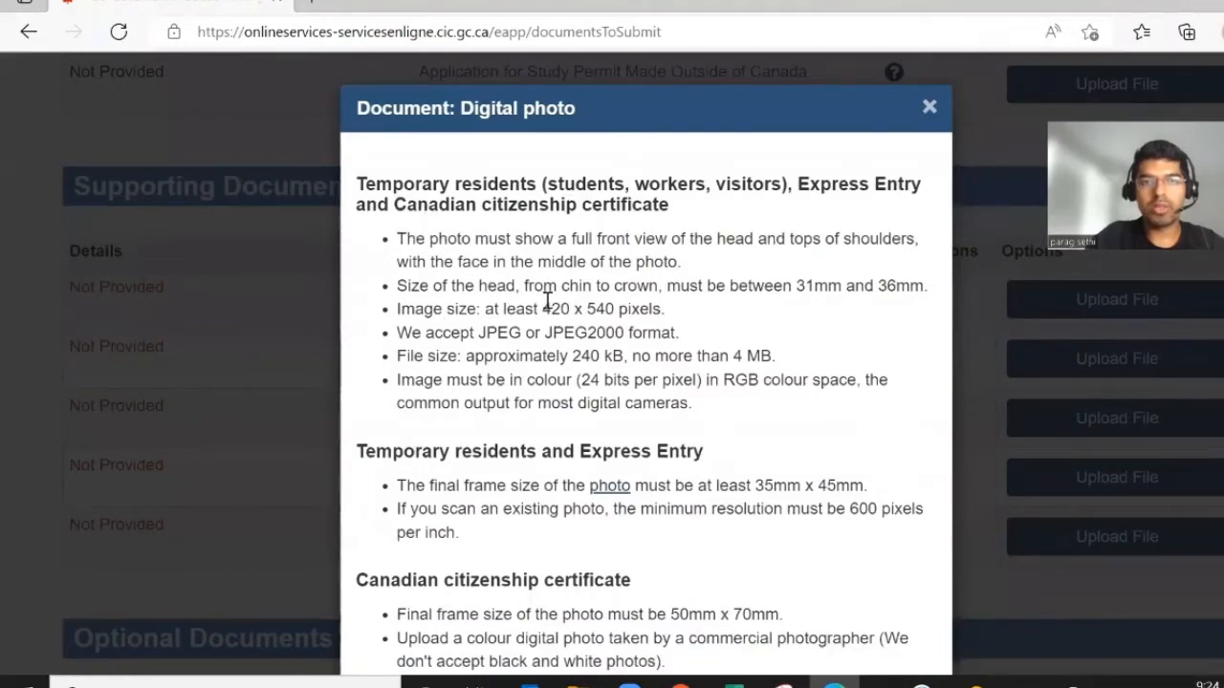
{"action": "key", "text": "Escape"}
{"action": "left_click", "coordinate": [890, 407]}
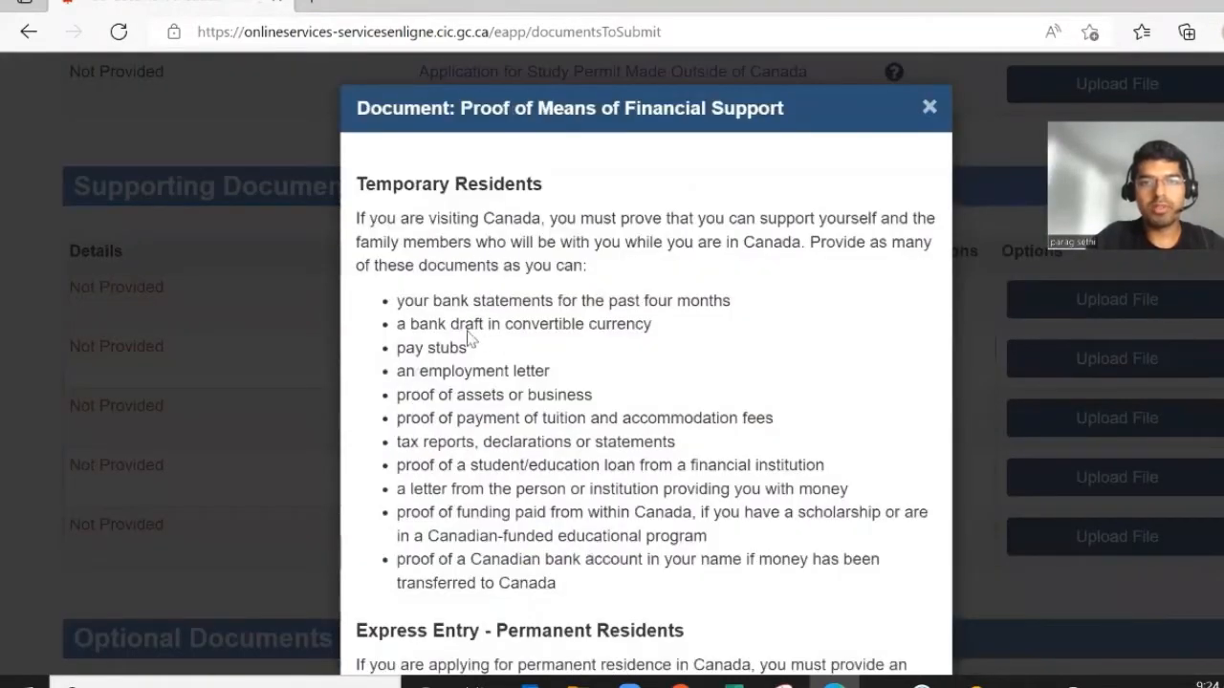
{"action": "left_click", "coordinate": [926, 113]}
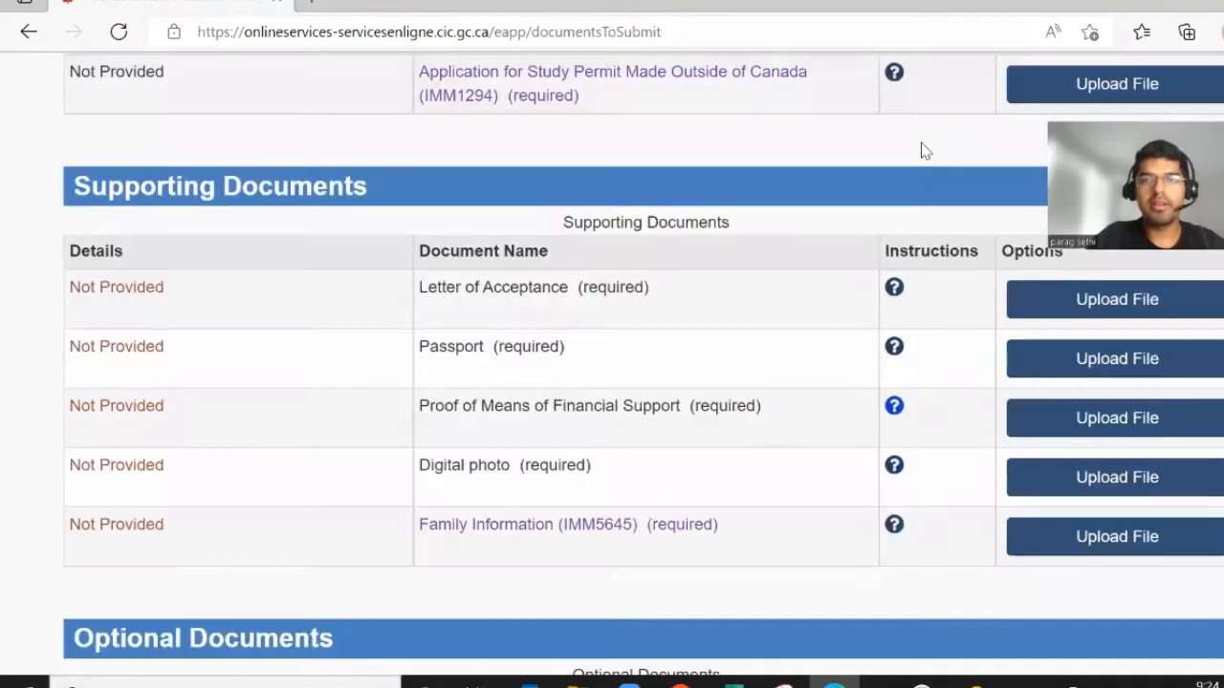
Read the checklist instructions for the Passport and the Letter of Acceptance
{"action": "left_click", "coordinate": [894, 346]}
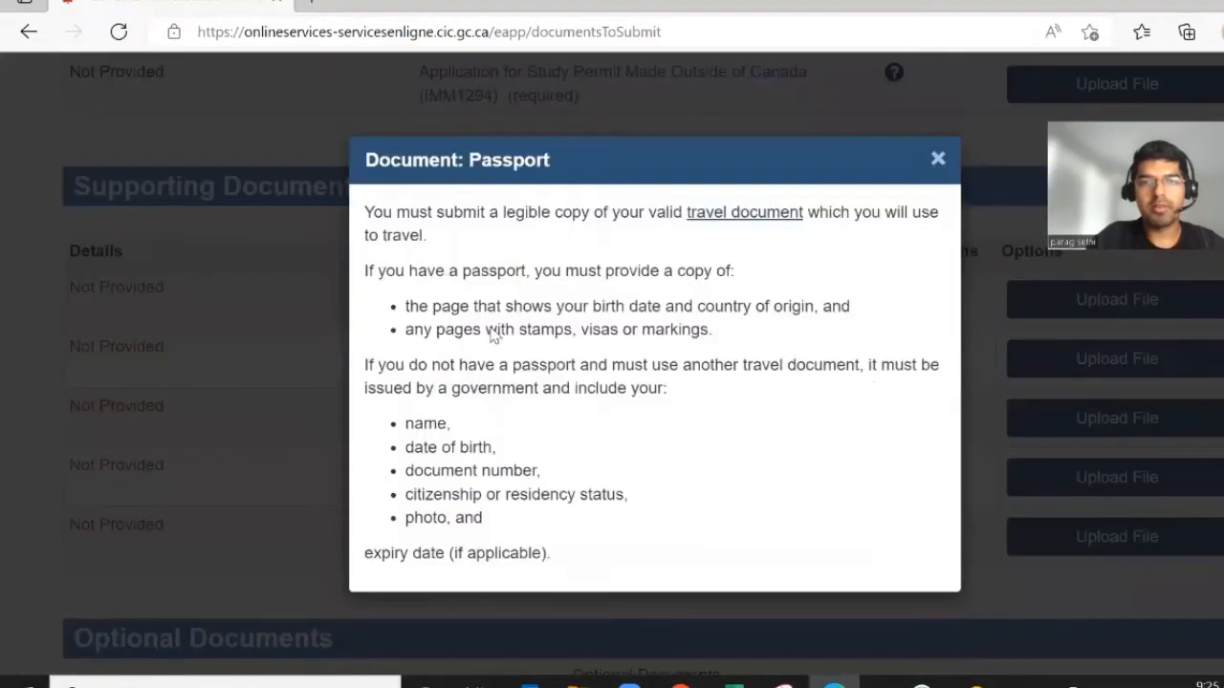
{"action": "left_click", "coordinate": [937, 159]}
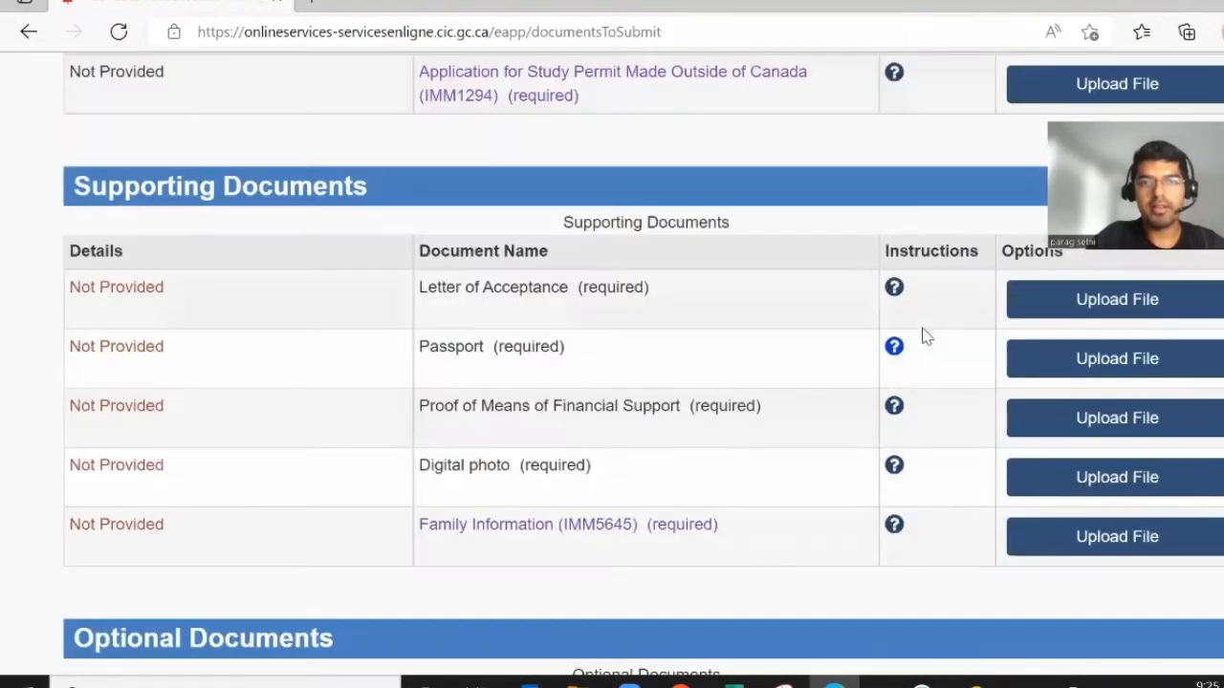
{"action": "left_click", "coordinate": [897, 289]}
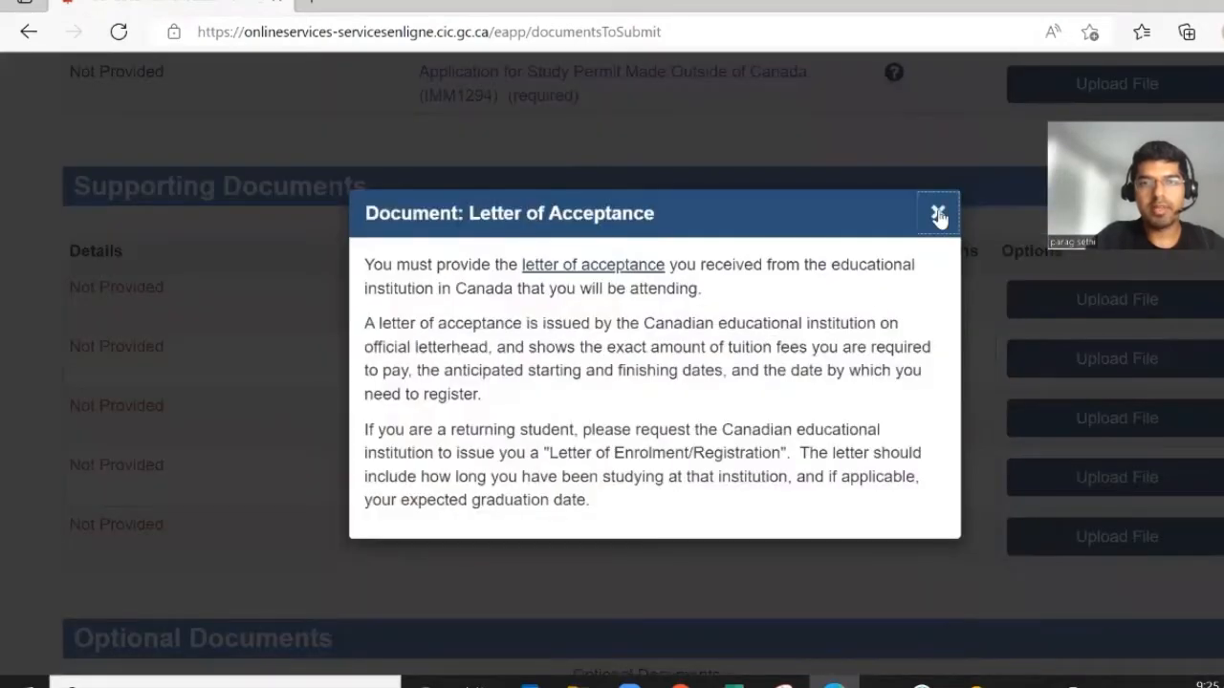
{"action": "left_click", "coordinate": [937, 210]}
Read the instructions for the optional Client Information document
{"action": "scroll", "coordinate": [806, 512], "scroll_direction": "down", "scroll_amount": 3}
{"action": "left_click", "coordinate": [837, 521]}
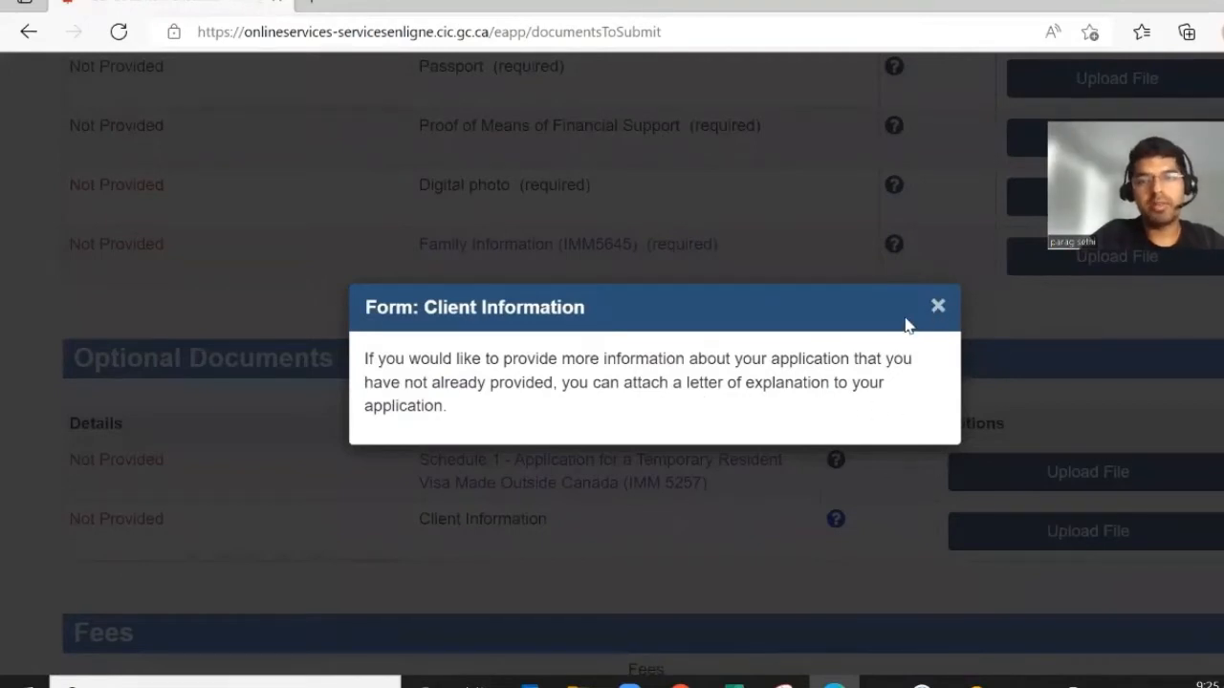
{"action": "left_click", "coordinate": [936, 308]}
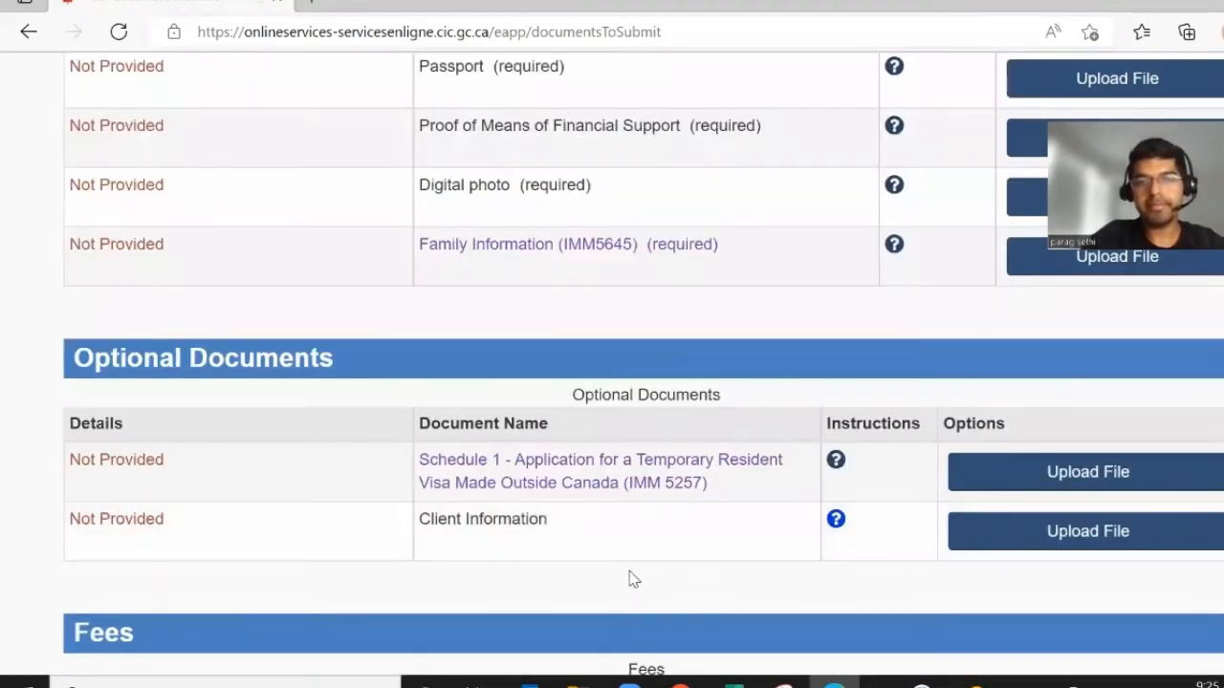
Review the study permit and biometrics fees and the help links at the end of the document checklist
{"action": "scroll", "coordinate": [632, 579], "scroll_direction": "down", "scroll_amount": 2}
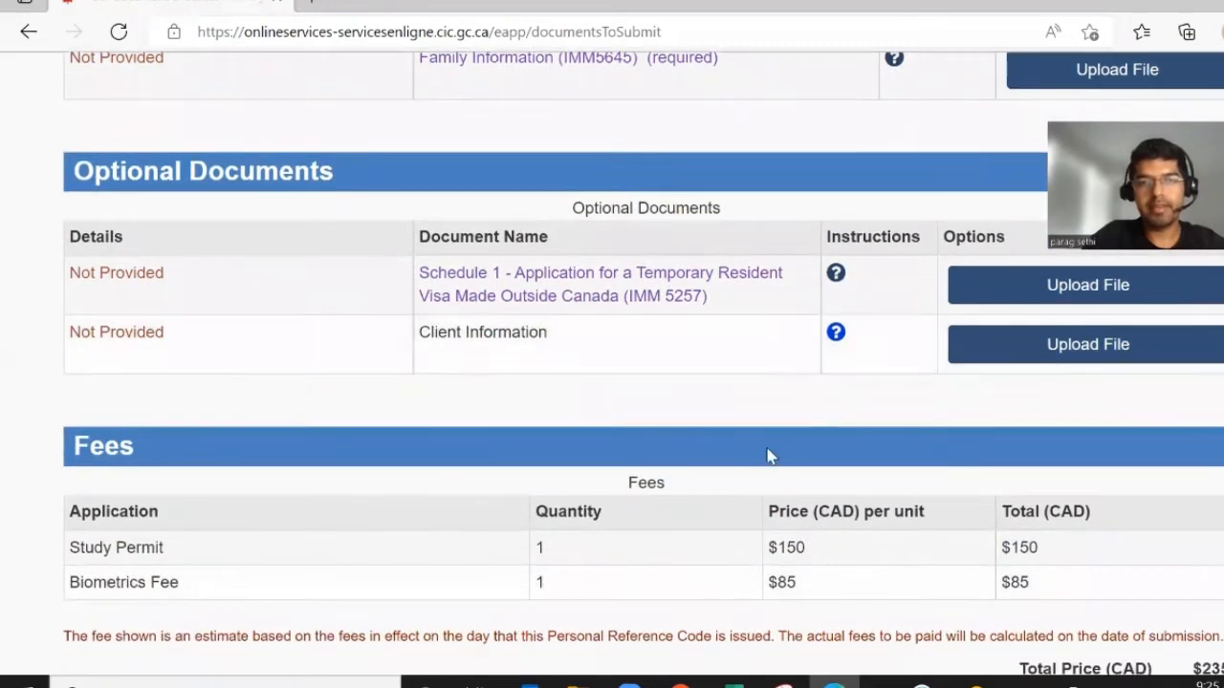
{"action": "scroll", "coordinate": [809, 408], "scroll_direction": "down", "scroll_amount": 2}
{"action": "scroll", "coordinate": [1134, 507], "scroll_direction": "down", "scroll_amount": 1}
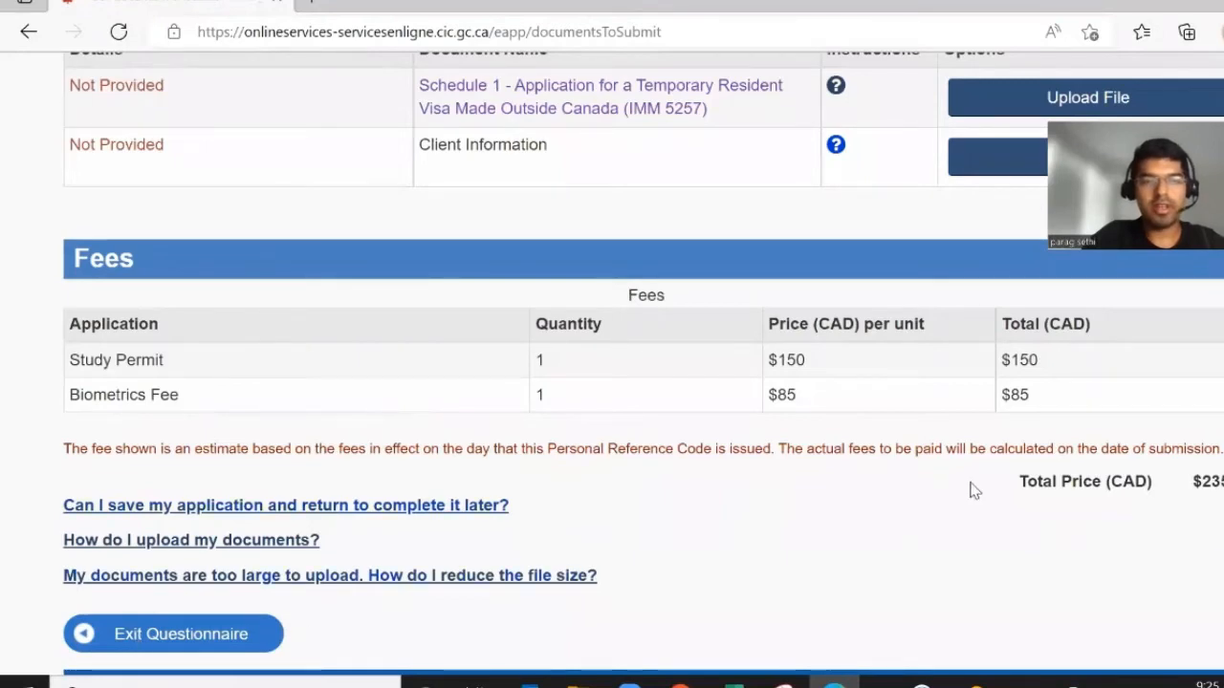
{"action": "scroll", "coordinate": [970, 491], "scroll_direction": "down", "scroll_amount": 1}
{"action": "scroll", "coordinate": [970, 492], "scroll_direction": "up", "scroll_amount": 1}
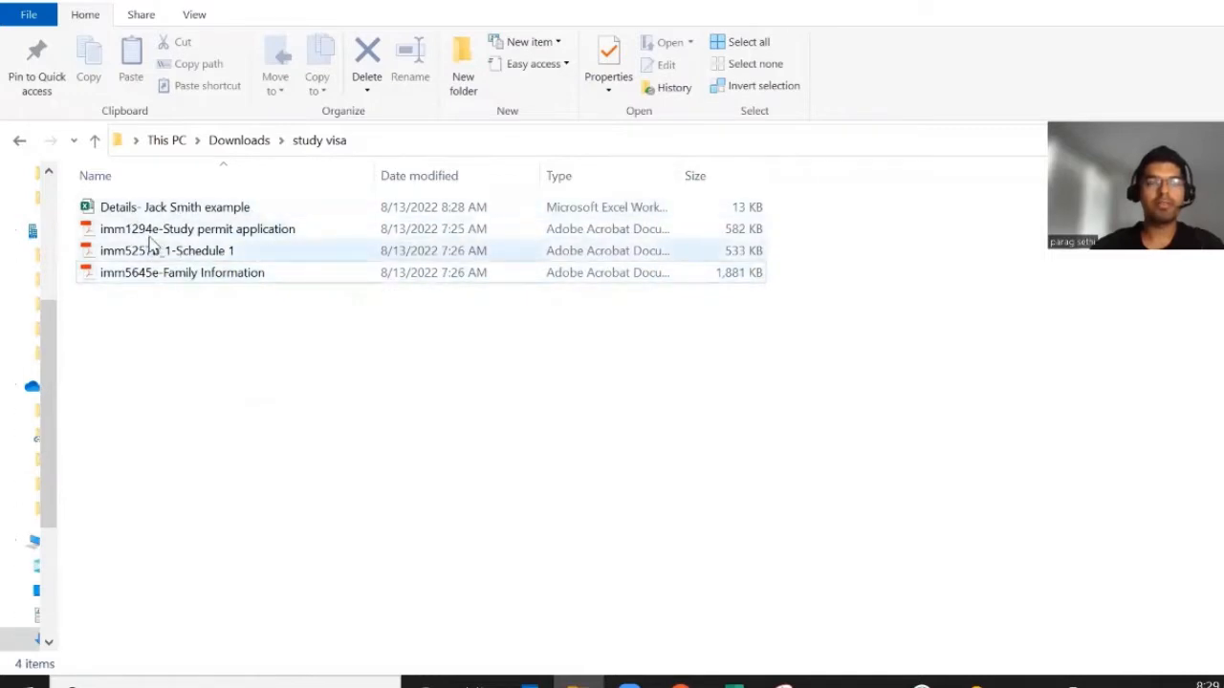
Open imm1294e-Study permit application from the study visa folder in Acrobat, and bring up the applicant details workbook in Excel
{"action": "left_click", "coordinate": [215, 272]}
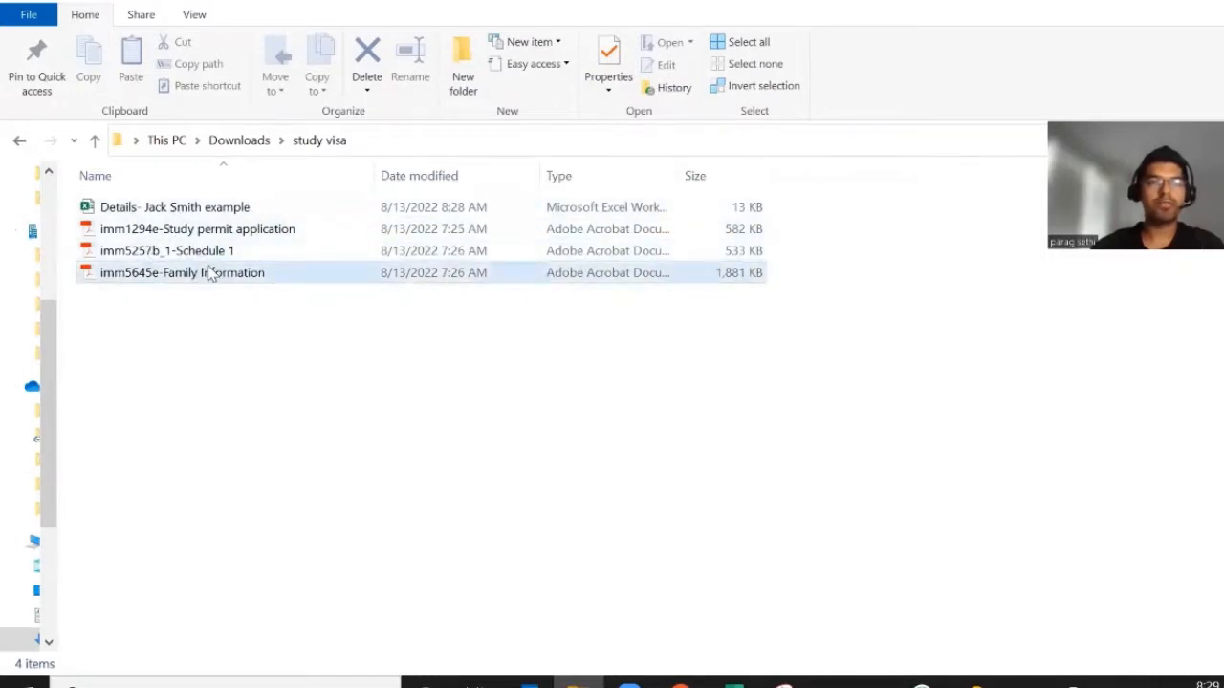
{"action": "double_click", "coordinate": [139, 234]}
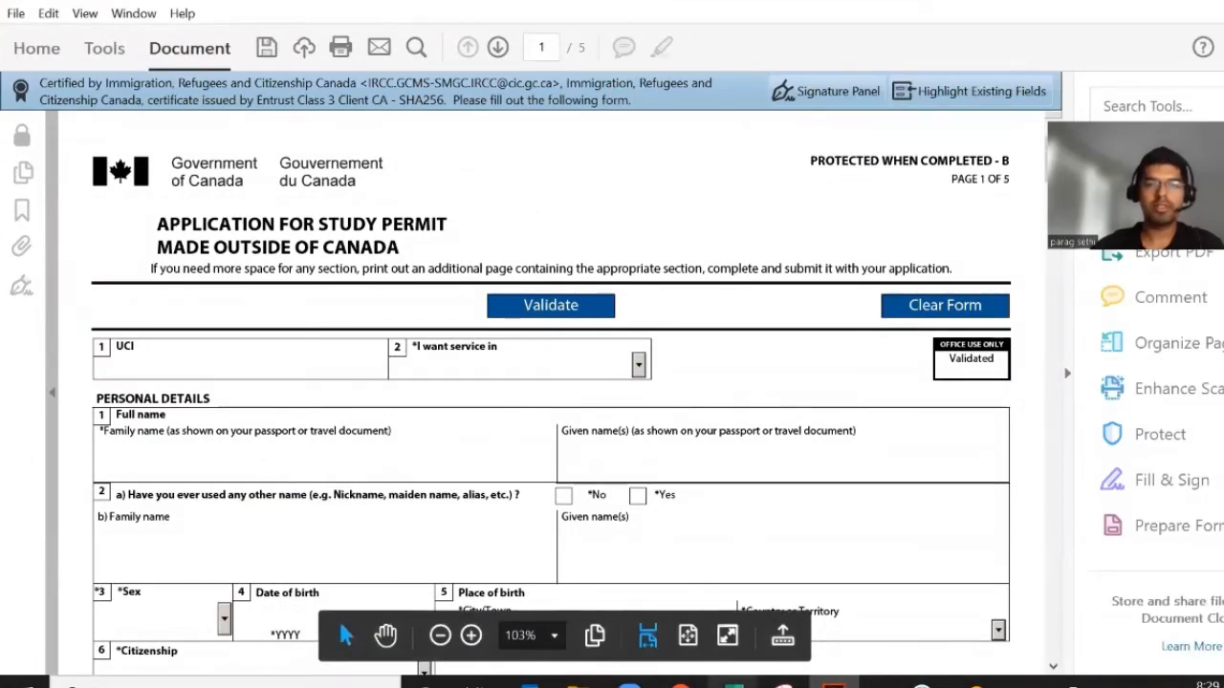
{"action": "left_click", "coordinate": [733, 683]}
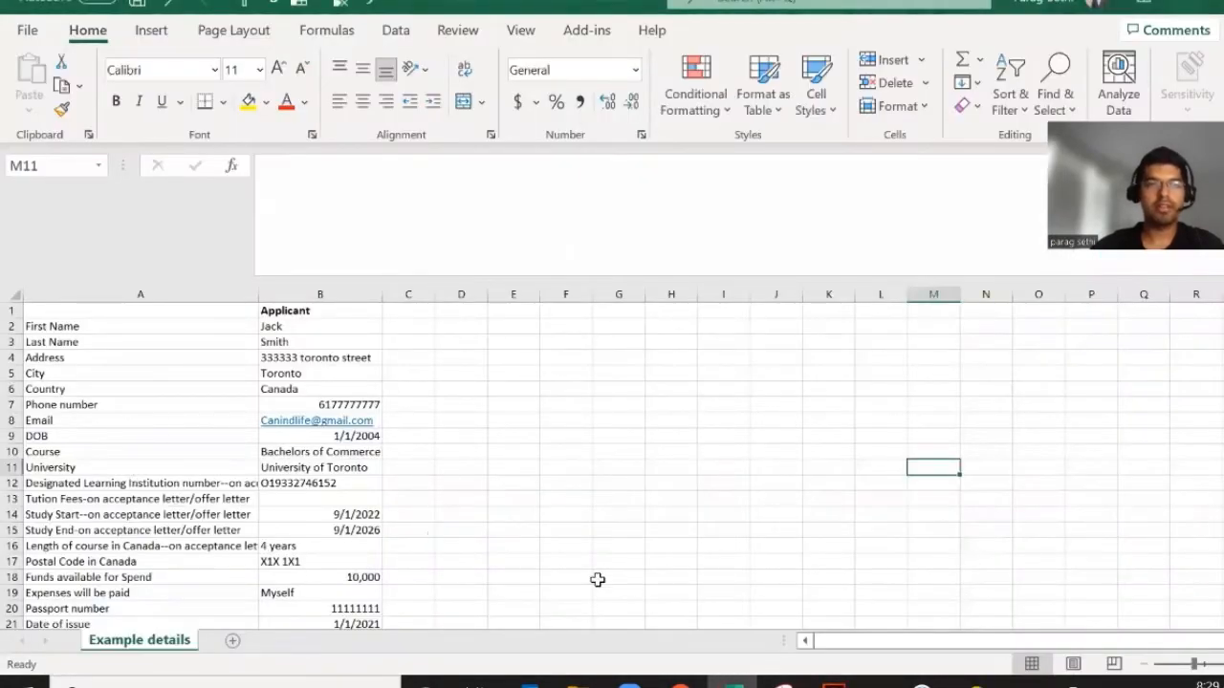
{"action": "key", "text": "alt+Tab"}
{"action": "key", "text": "alt+Tab"}
{"action": "key", "text": "alt+Tab"}
{"action": "key", "text": "alt+Tab"}
Copy the applicant's last name from the Excel details sheet into the Family name field of the study permit form
{"action": "left_click", "coordinate": [294, 338]}
{"action": "key", "text": "ctrl+c"}
{"action": "key", "text": "alt+Tab"}
{"action": "left_click", "coordinate": [227, 475]}
{"action": "key", "text": "ctrl+v"}
Copy the applicant's first name from the Excel details sheet into the Given name(s) field of the form
{"action": "key", "text": "alt+Tab"}
{"action": "left_click", "coordinate": [296, 326]}
{"action": "key", "text": "ctrl+c"}
{"action": "key", "text": "alt+Tab"}
{"action": "left_click", "coordinate": [669, 470]}
{"action": "key", "text": "ctrl+v"}
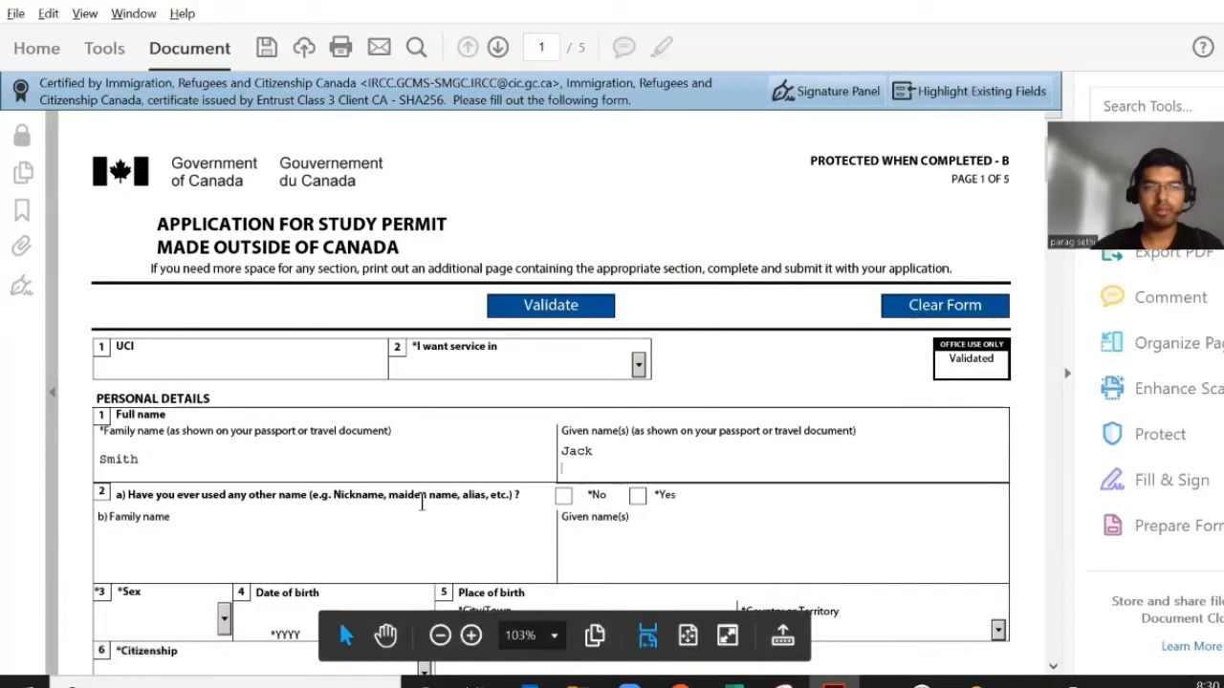
Answer No to having ever used any other name and set the sex to Male
{"action": "left_click", "coordinate": [563, 496]}
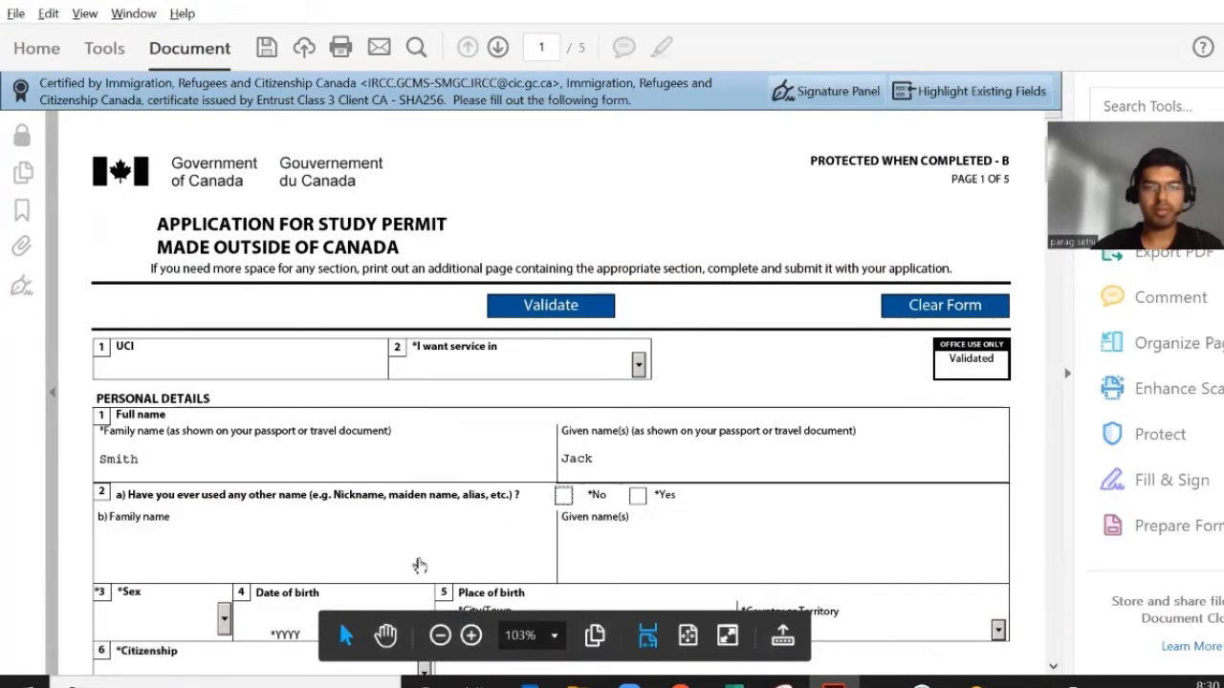
{"action": "scroll", "coordinate": [407, 563], "scroll_direction": "down", "scroll_amount": 2}
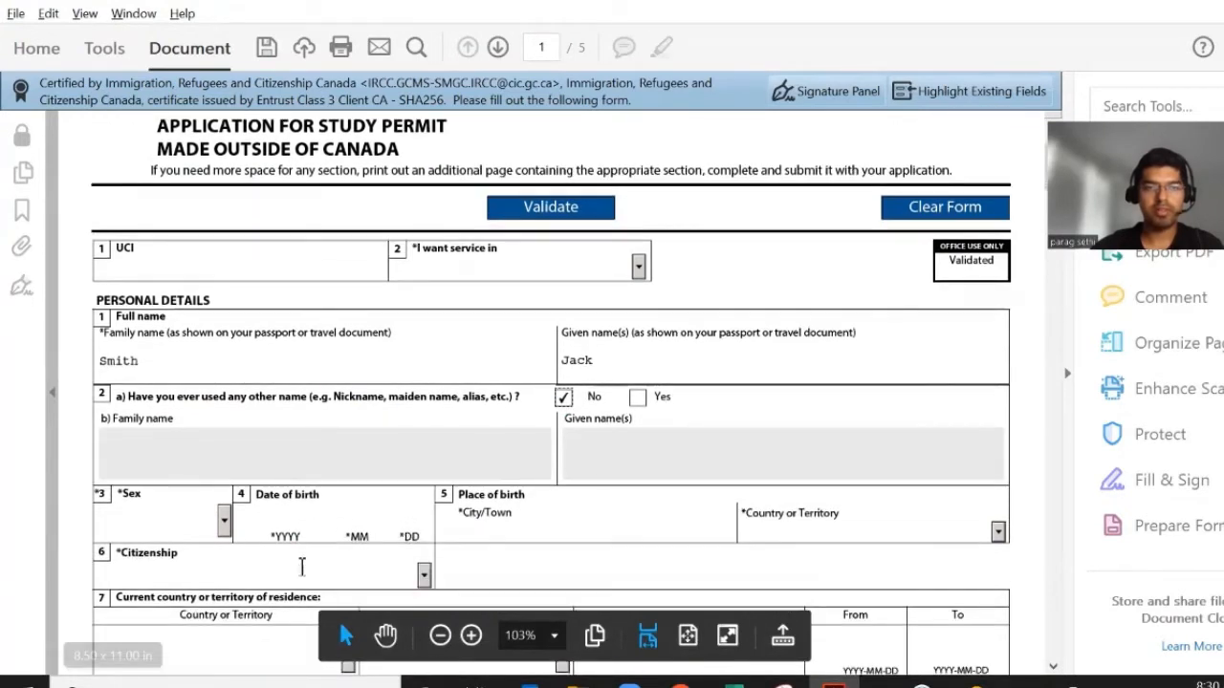
{"action": "left_click", "coordinate": [224, 521]}
{"action": "left_click", "coordinate": [120, 577]}
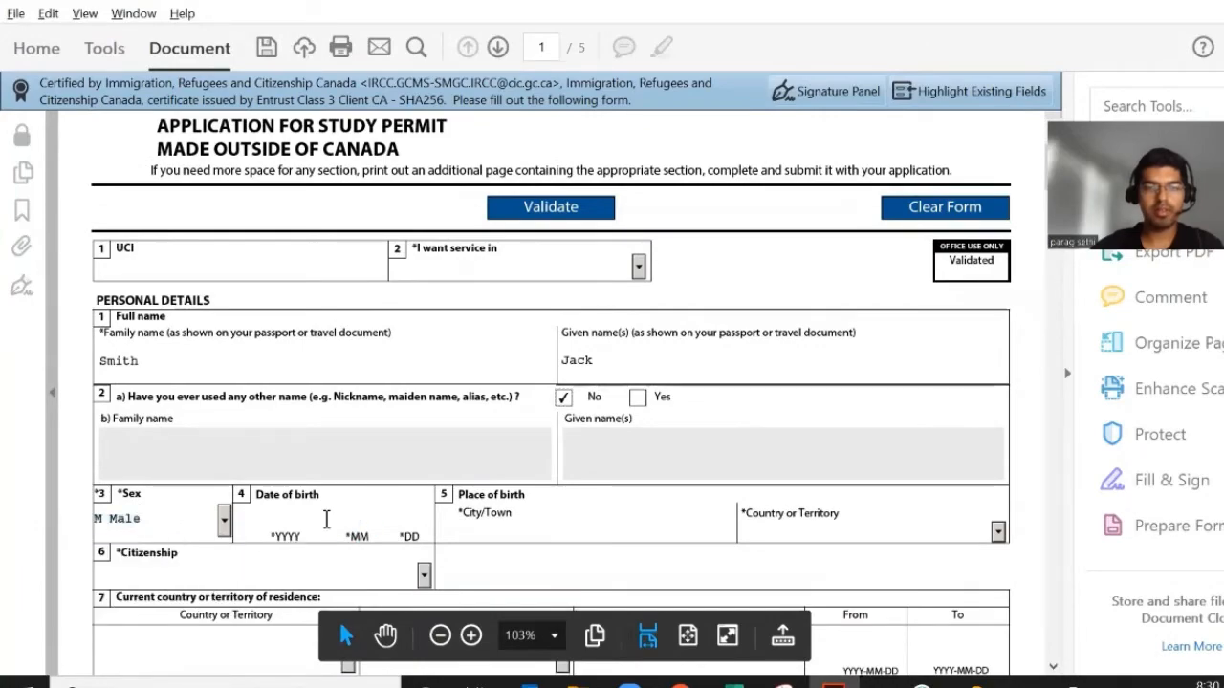
Look up the applicant's DOB in the Excel details sheet and enter it as year, month and day in Date of birth
{"action": "key", "text": "alt+Tab"}
{"action": "left_click", "coordinate": [354, 436]}
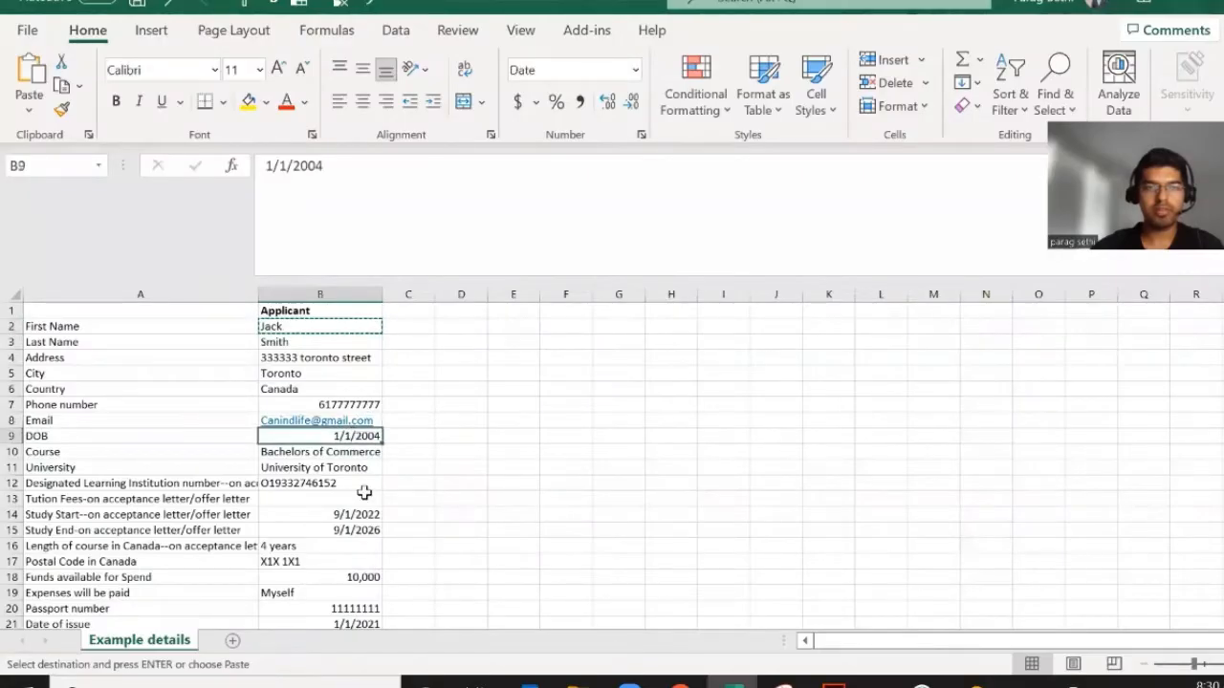
{"action": "key", "text": "alt+Tab"}
{"action": "type", "text": "200"}
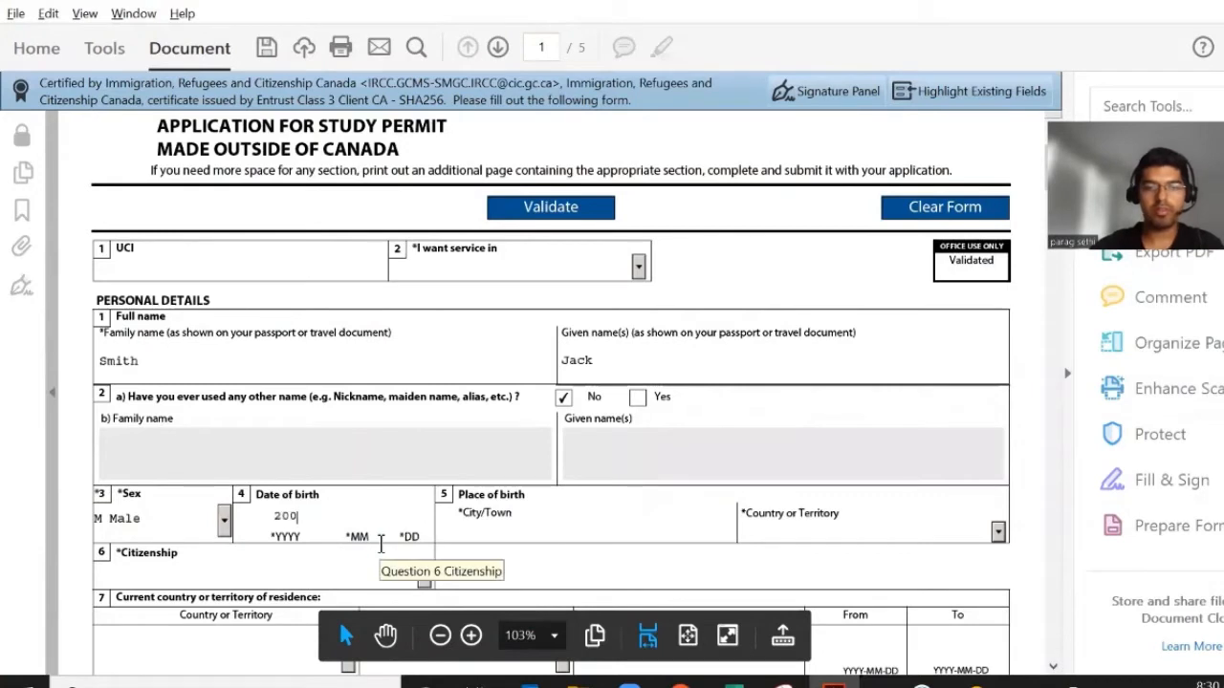
{"action": "type", "text": "4 01 01"}
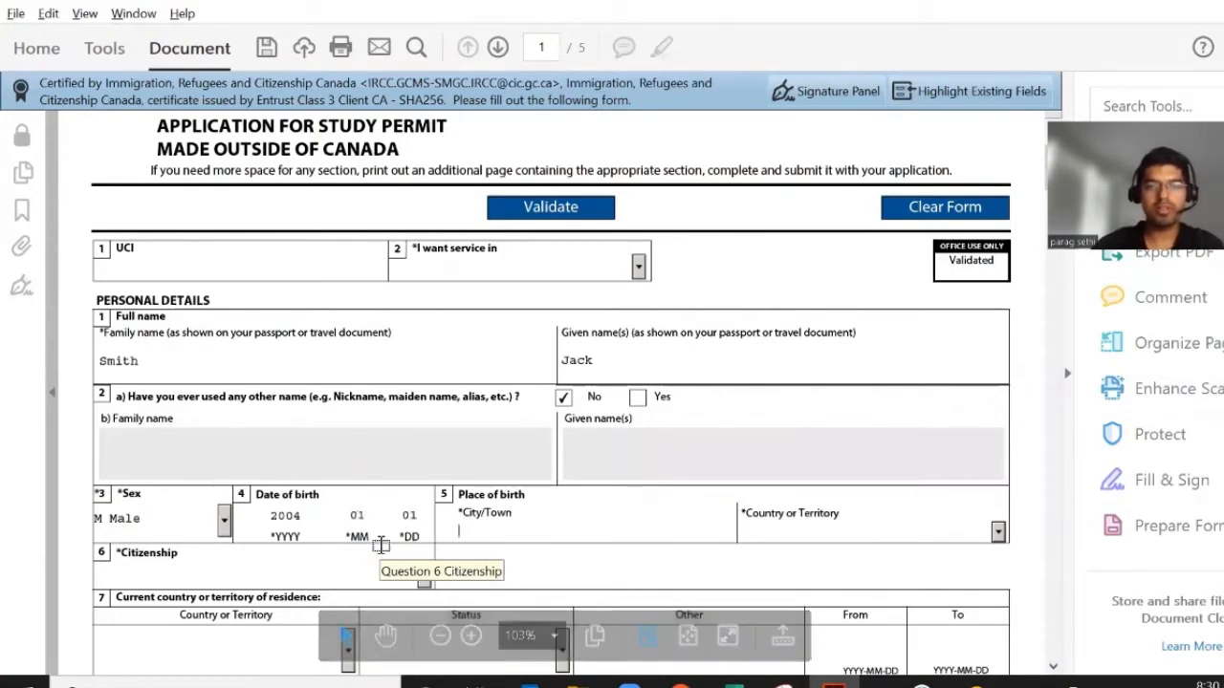
Fill in the place of birth with the city Delhi, copied from the Excel details sheet, and the country India
{"action": "key", "text": "alt+Tab"}
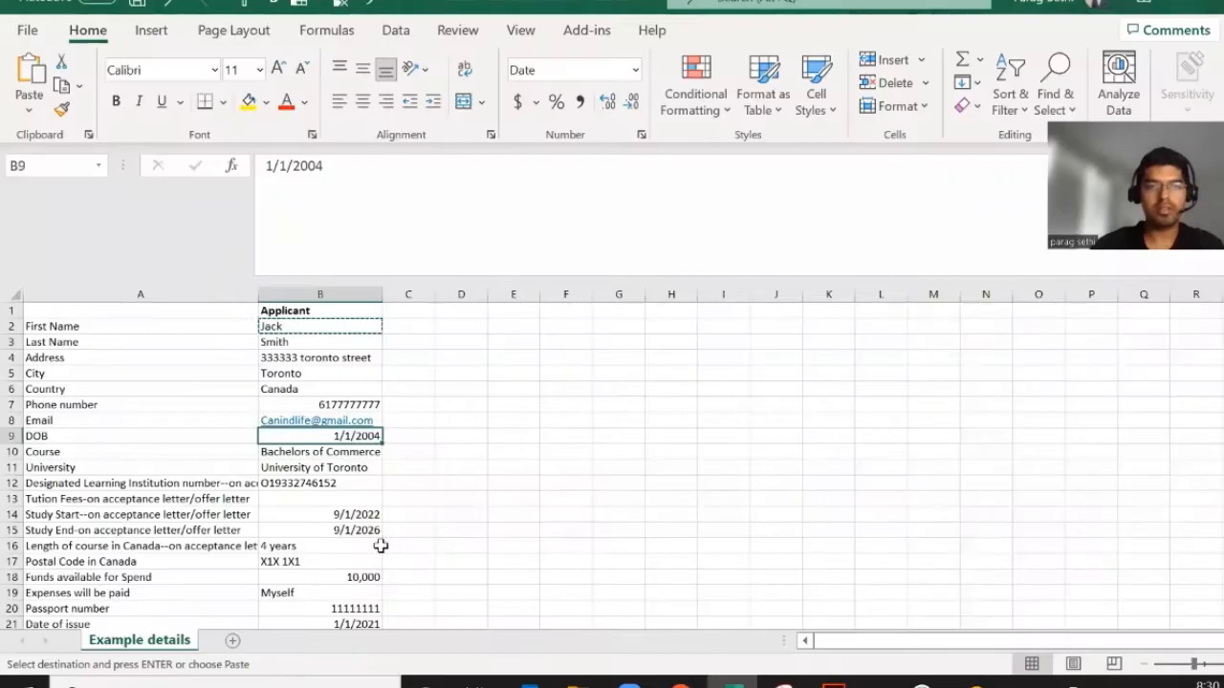
{"action": "scroll", "coordinate": [442, 468], "scroll_direction": "down", "scroll_amount": 11}
{"action": "scroll", "coordinate": [442, 467], "scroll_direction": "up", "scroll_amount": 3}
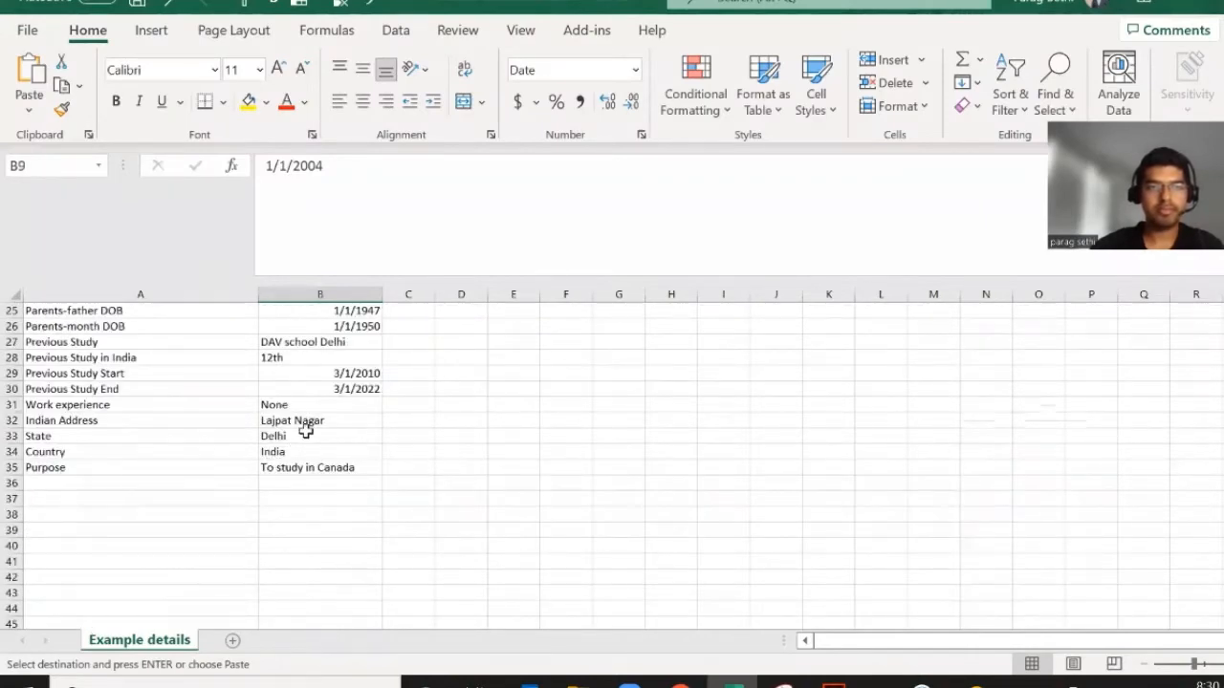
{"action": "left_click", "coordinate": [305, 431]}
{"action": "key", "text": "ctrl+c"}
{"action": "key", "text": "alt+Tab"}
{"action": "left_click", "coordinate": [579, 532]}
{"action": "key", "text": "ctrl+v"}
{"action": "key", "text": "Tab"}
{"action": "type", "text": "I"}
{"action": "key", "text": "Tab"}
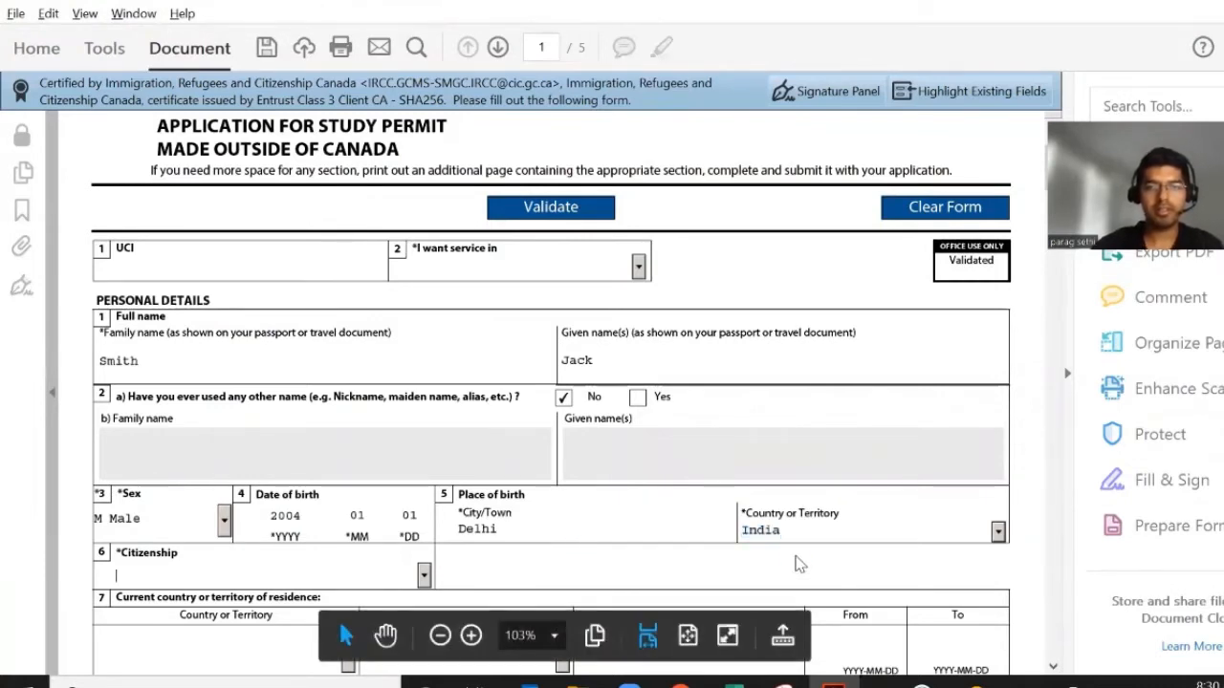
Set the citizenship in question 6 to India
{"action": "scroll", "coordinate": [727, 574], "scroll_direction": "down", "scroll_amount": 1}
{"action": "type", "text": "I"}
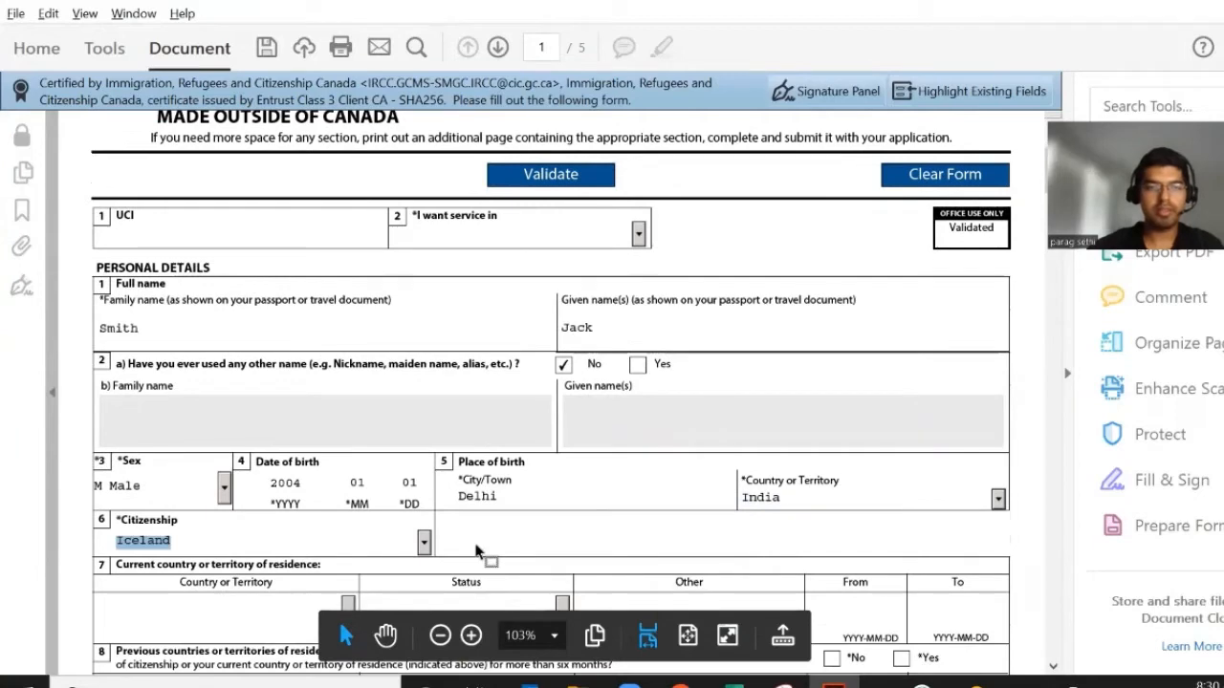
{"action": "type", "text": "ndia"}
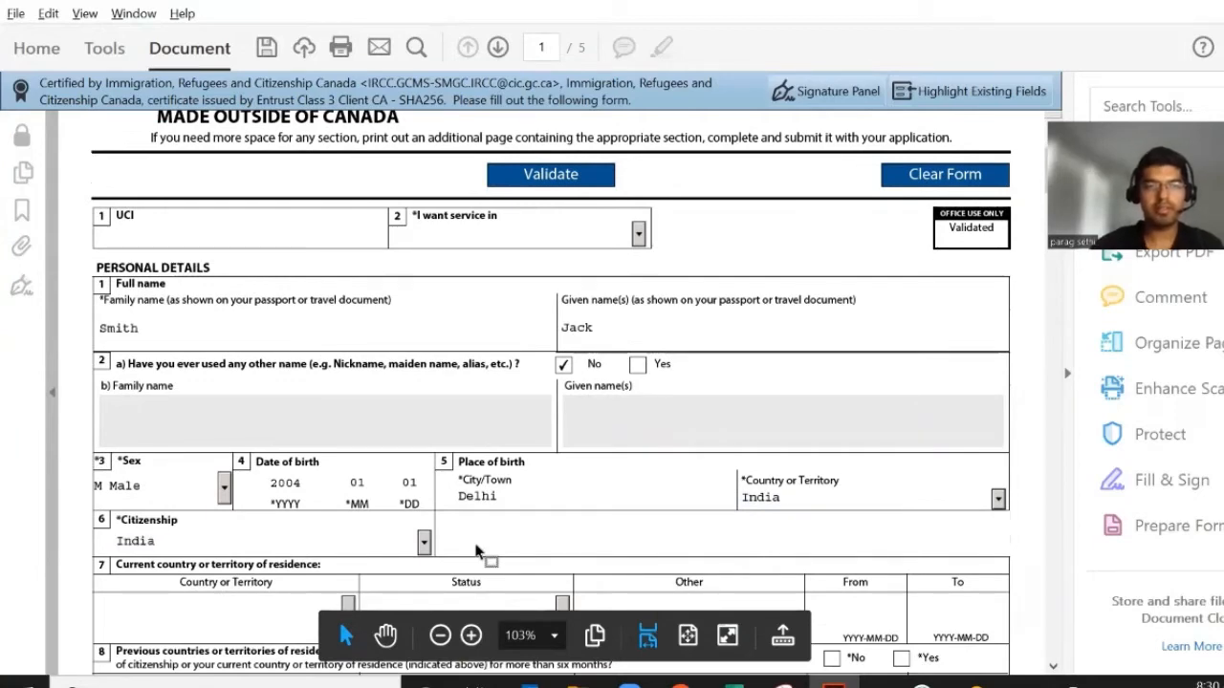
Fill in the current country of residence in question 7 as India with the status Citizen
{"action": "scroll", "coordinate": [475, 552], "scroll_direction": "down", "scroll_amount": 2}
{"action": "left_click", "coordinate": [234, 545]}
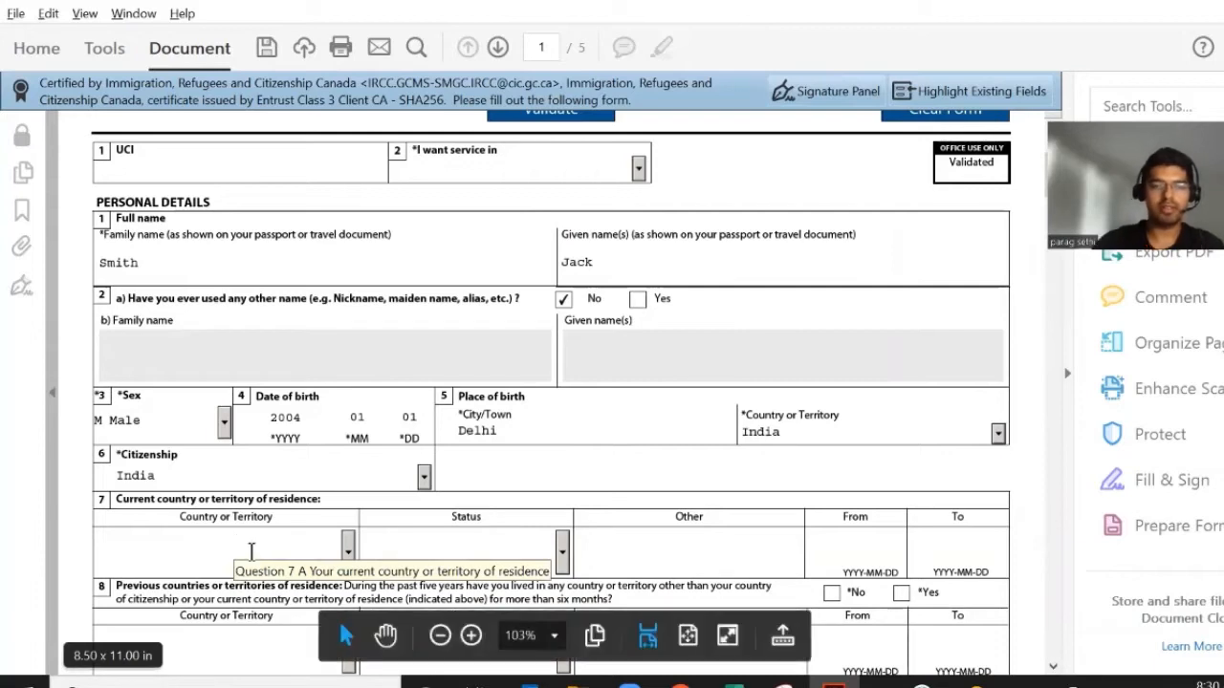
{"action": "type", "text": "I"}
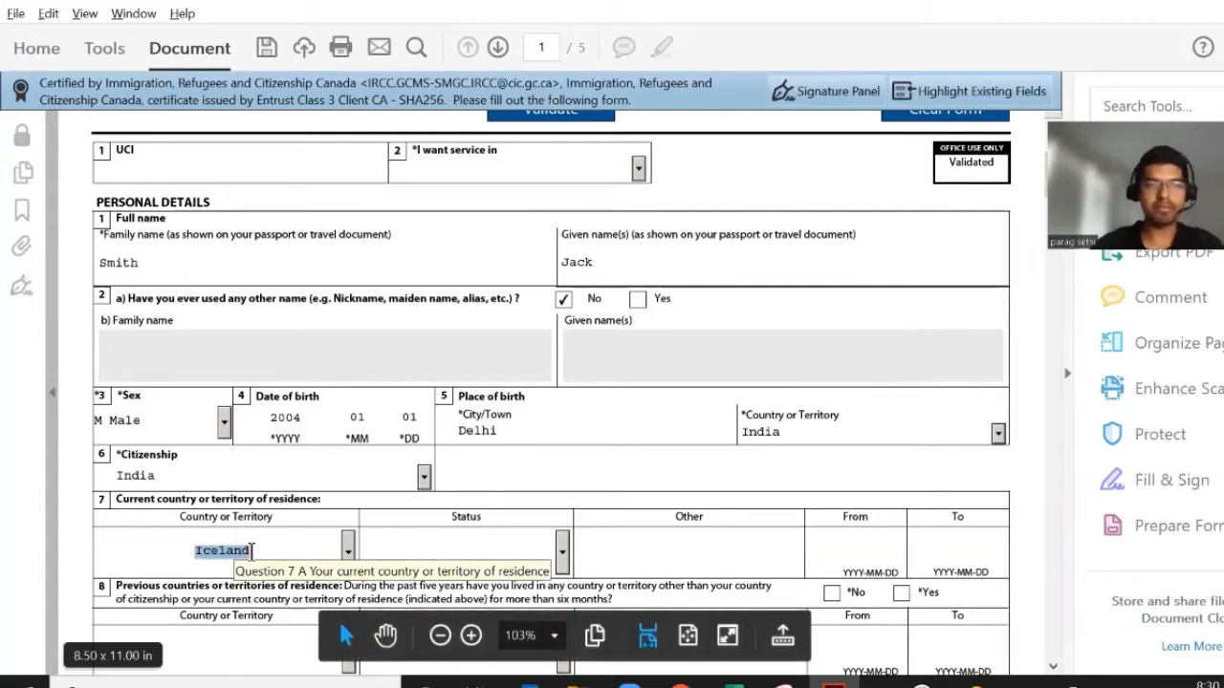
{"action": "type", "text": "N"}
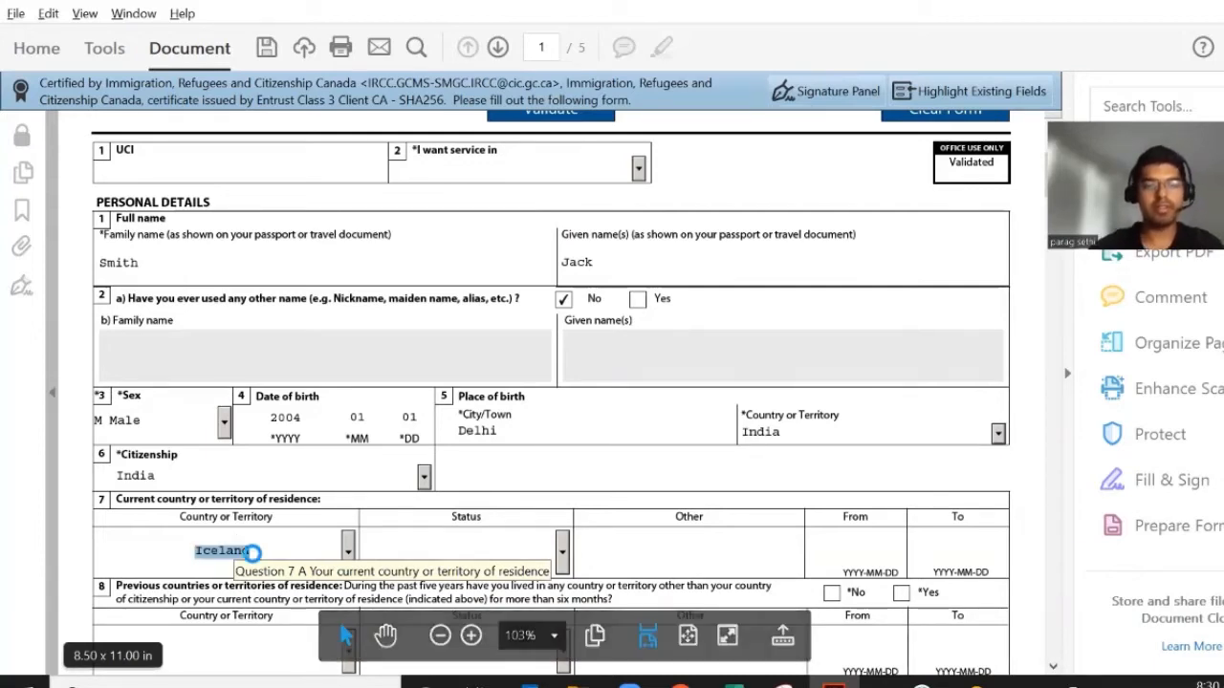
{"action": "type", "text": "ndia"}
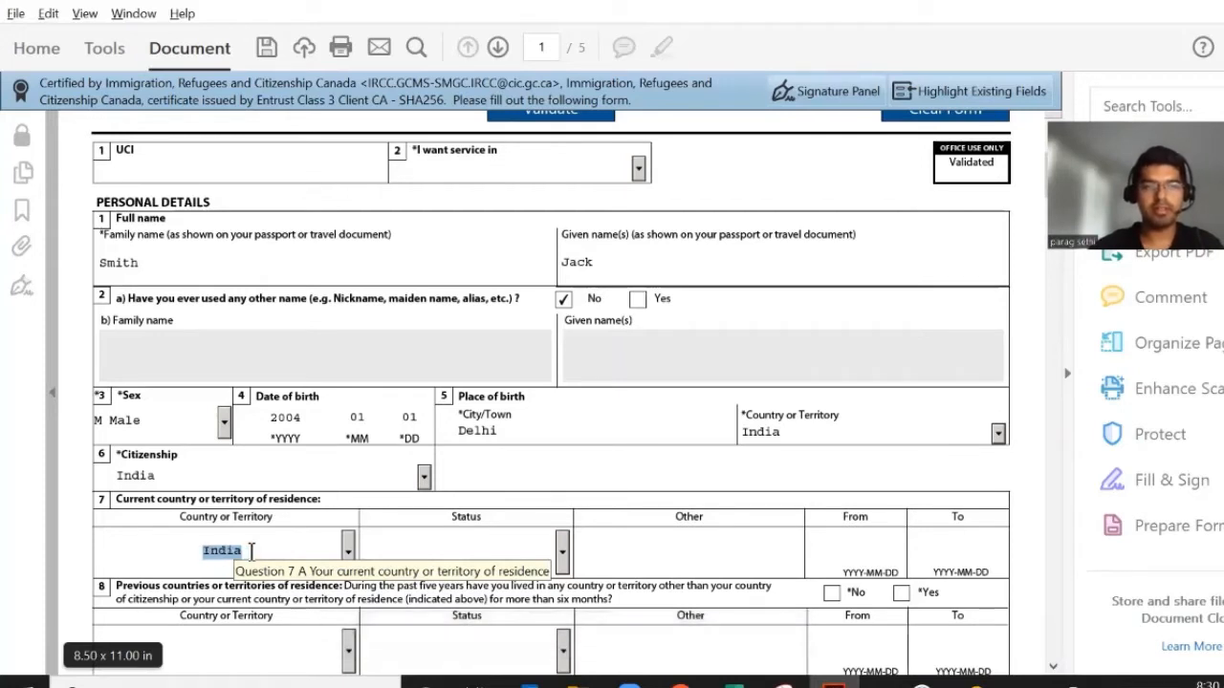
{"action": "key", "text": "Tab"}
{"action": "type", "text": "C"}
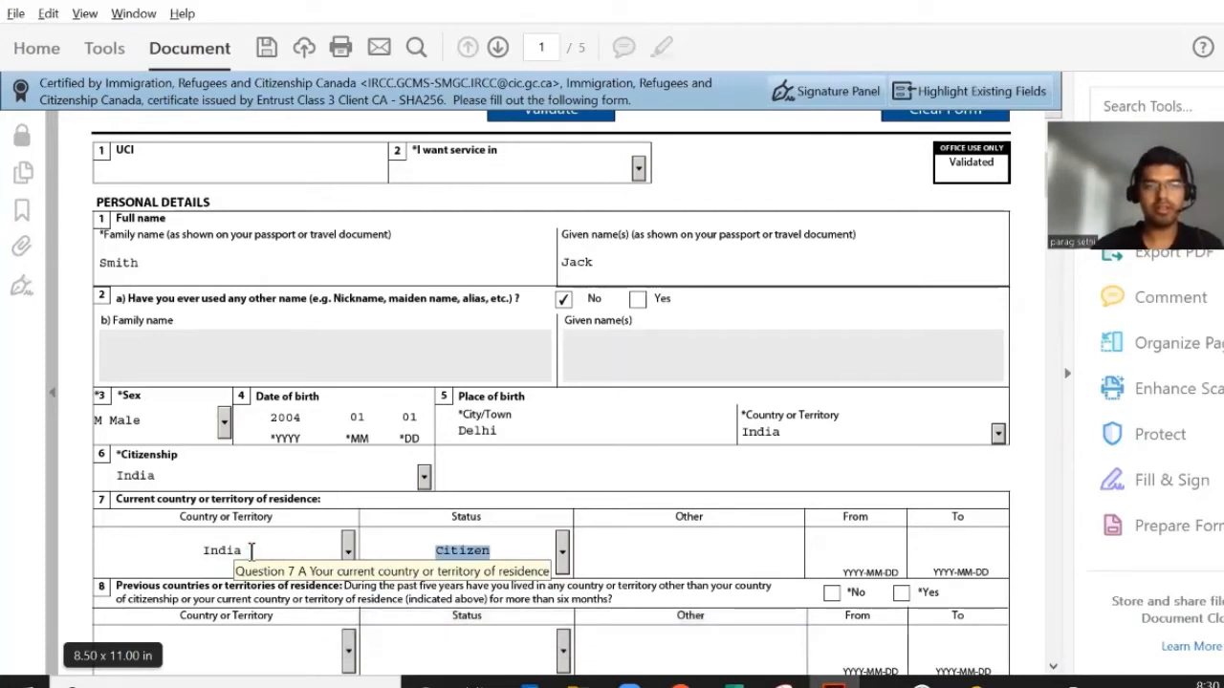
{"action": "key", "text": "Tab"}
Answer No to previous countries of residence in question 8 and Yes to applying from the current country of residence in question 9
{"action": "scroll", "coordinate": [284, 566], "scroll_direction": "down", "scroll_amount": 2}
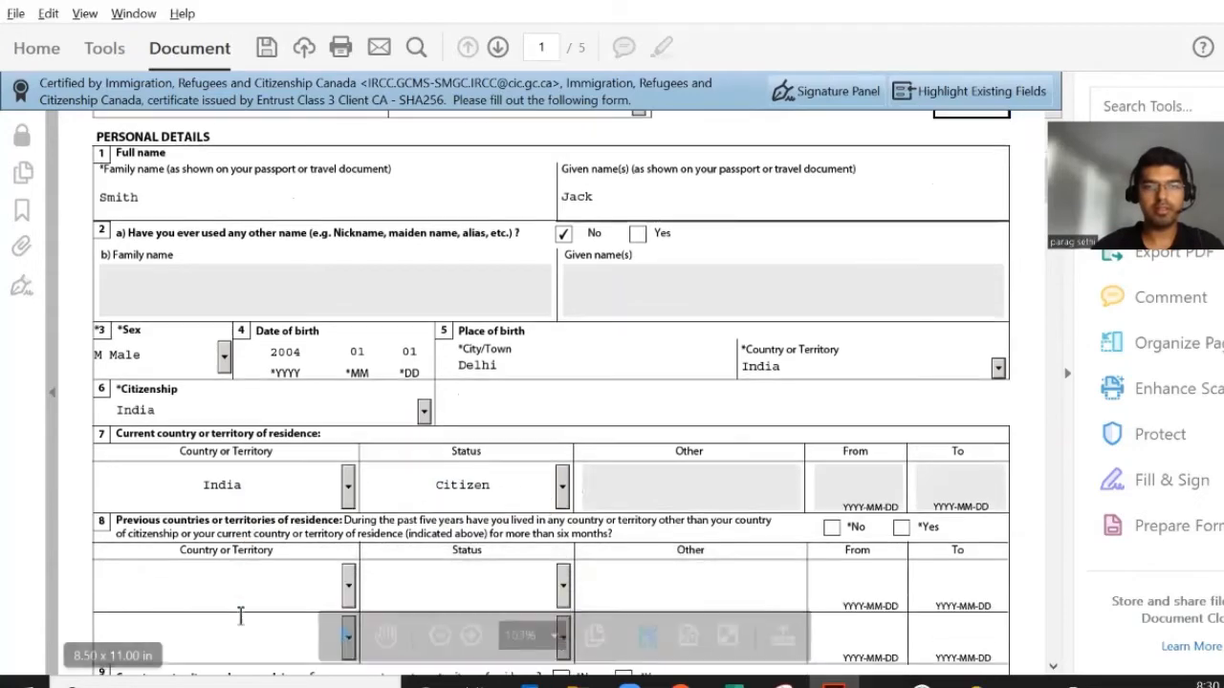
{"action": "scroll", "coordinate": [268, 587], "scroll_direction": "down", "scroll_amount": 1}
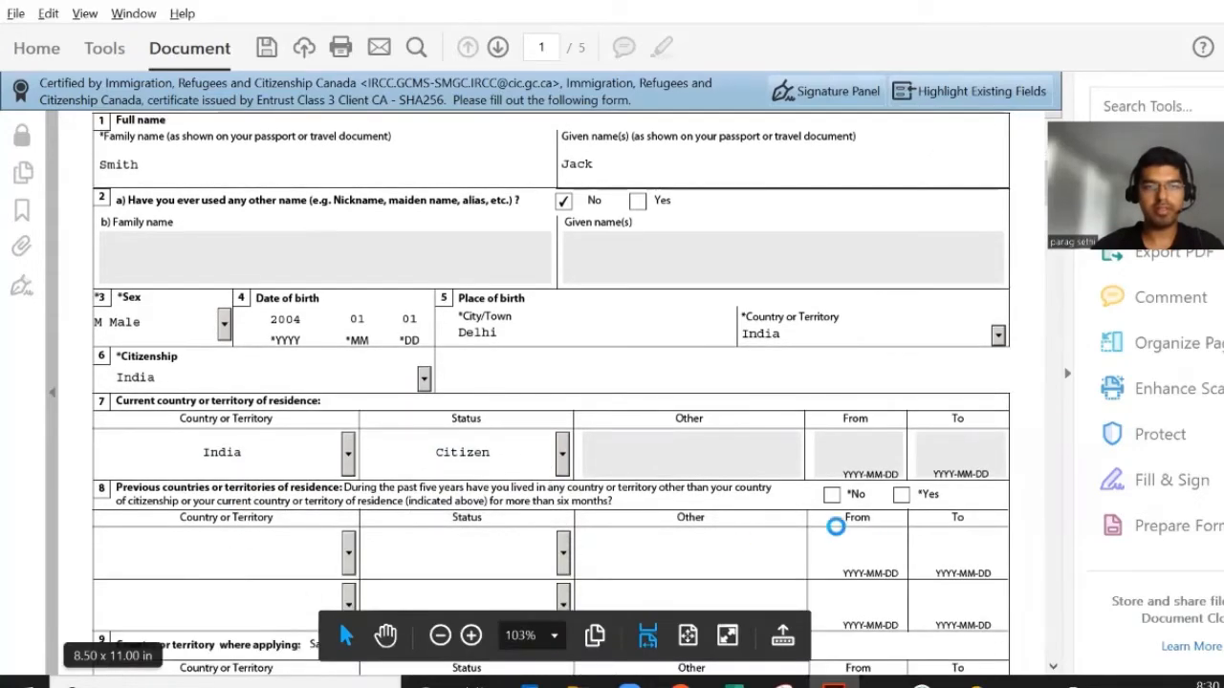
{"action": "left_click", "coordinate": [831, 499]}
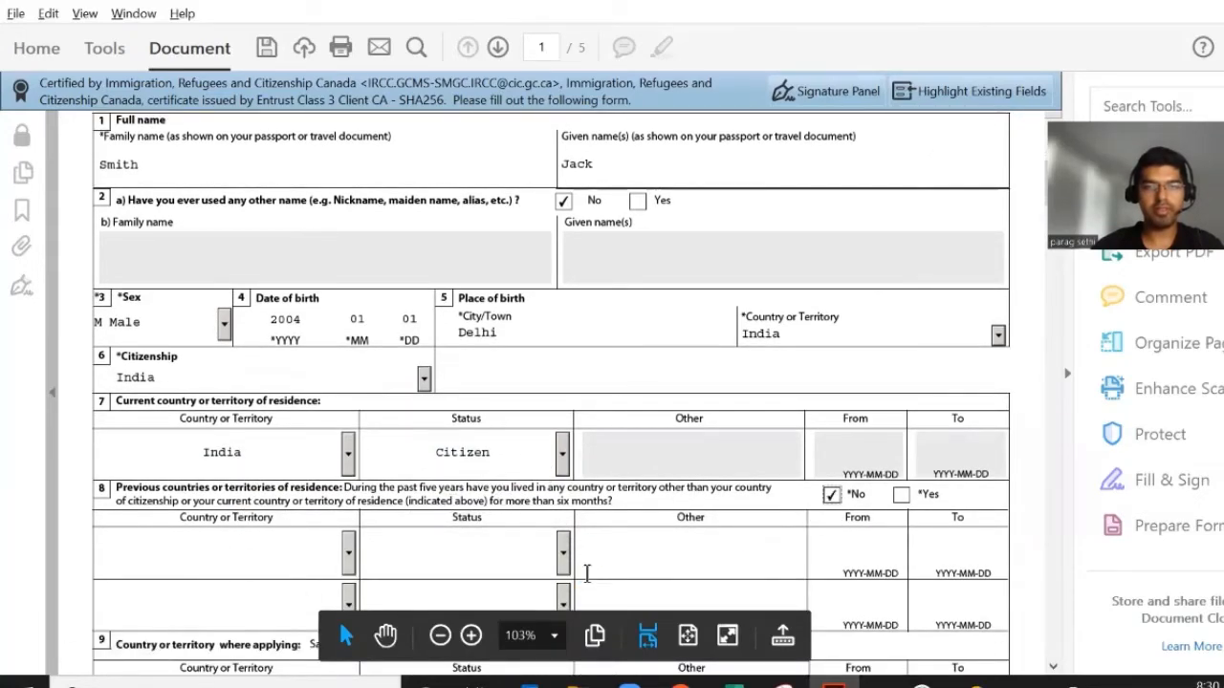
{"action": "scroll", "coordinate": [579, 562], "scroll_direction": "down", "scroll_amount": 2}
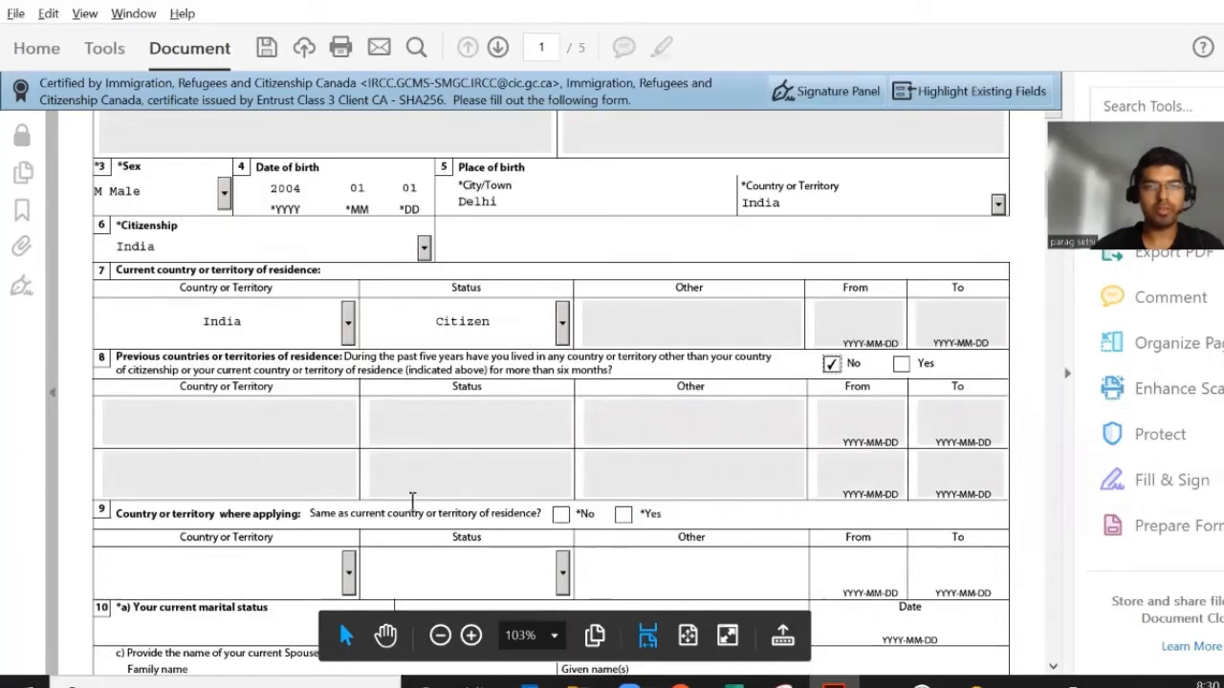
{"action": "scroll", "coordinate": [412, 502], "scroll_direction": "down", "scroll_amount": 1}
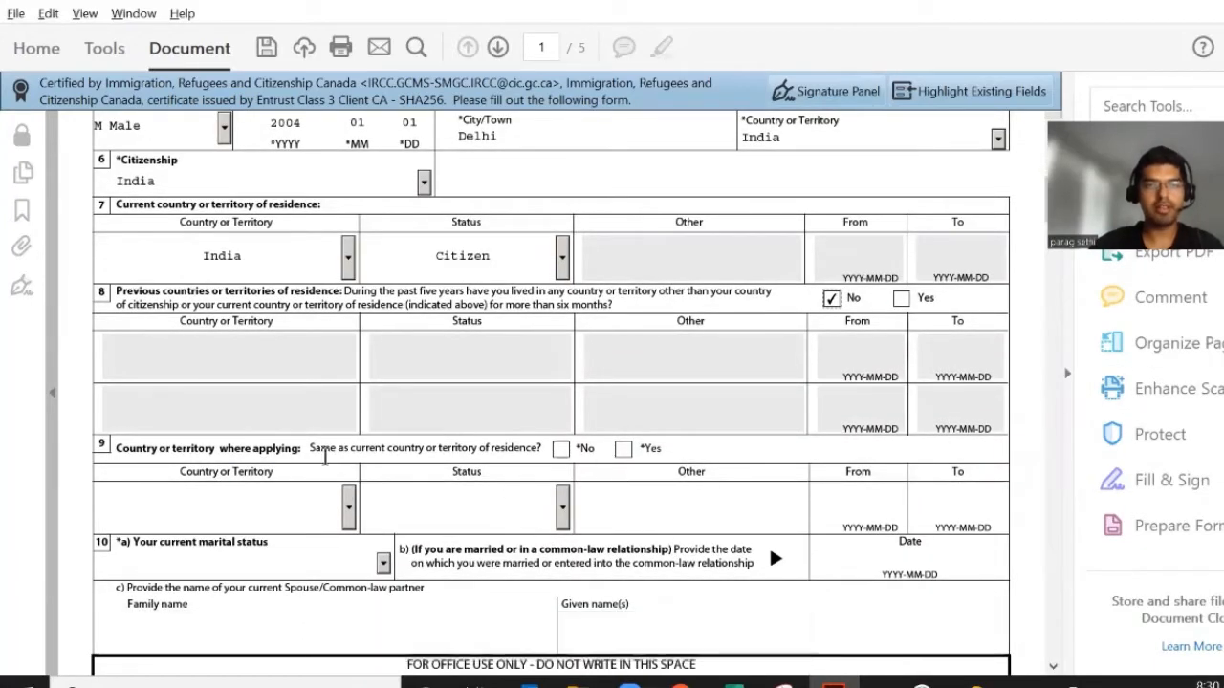
{"action": "left_click", "coordinate": [623, 448]}
Set the current marital status to Single and answer No to having previously been married or in a common-law relationship
{"action": "scroll", "coordinate": [295, 543], "scroll_direction": "down", "scroll_amount": 1}
{"action": "scroll", "coordinate": [296, 541], "scroll_direction": "down", "scroll_amount": 1}
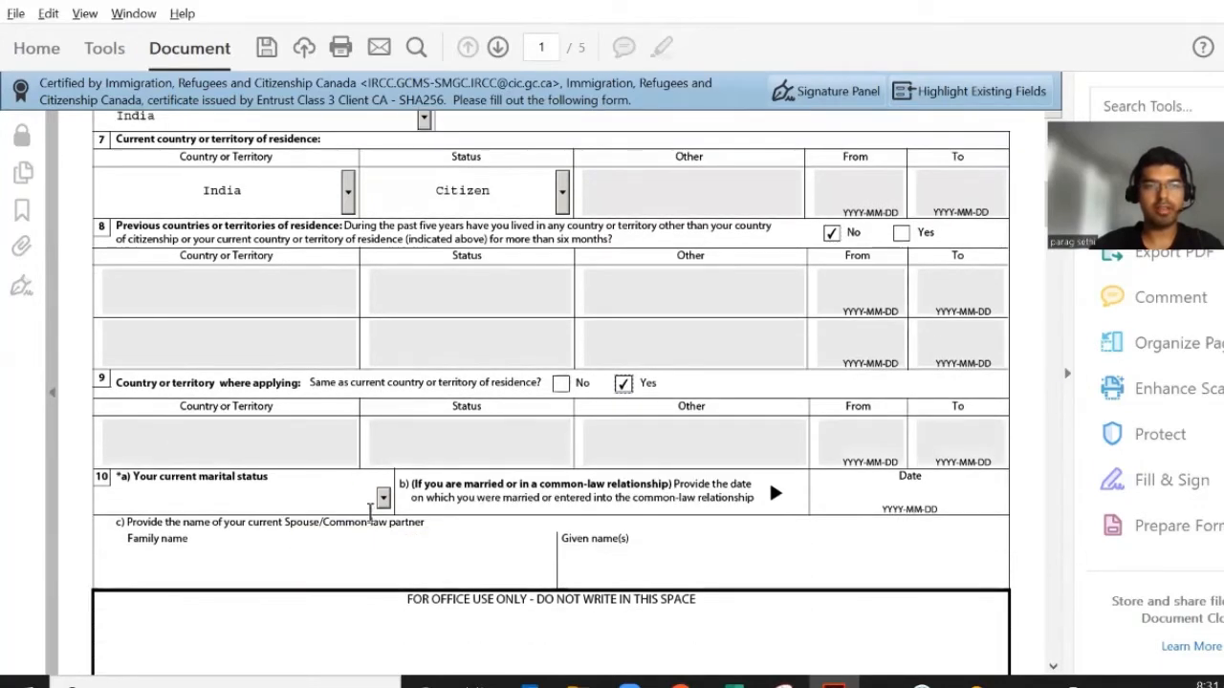
{"action": "left_click", "coordinate": [383, 498]}
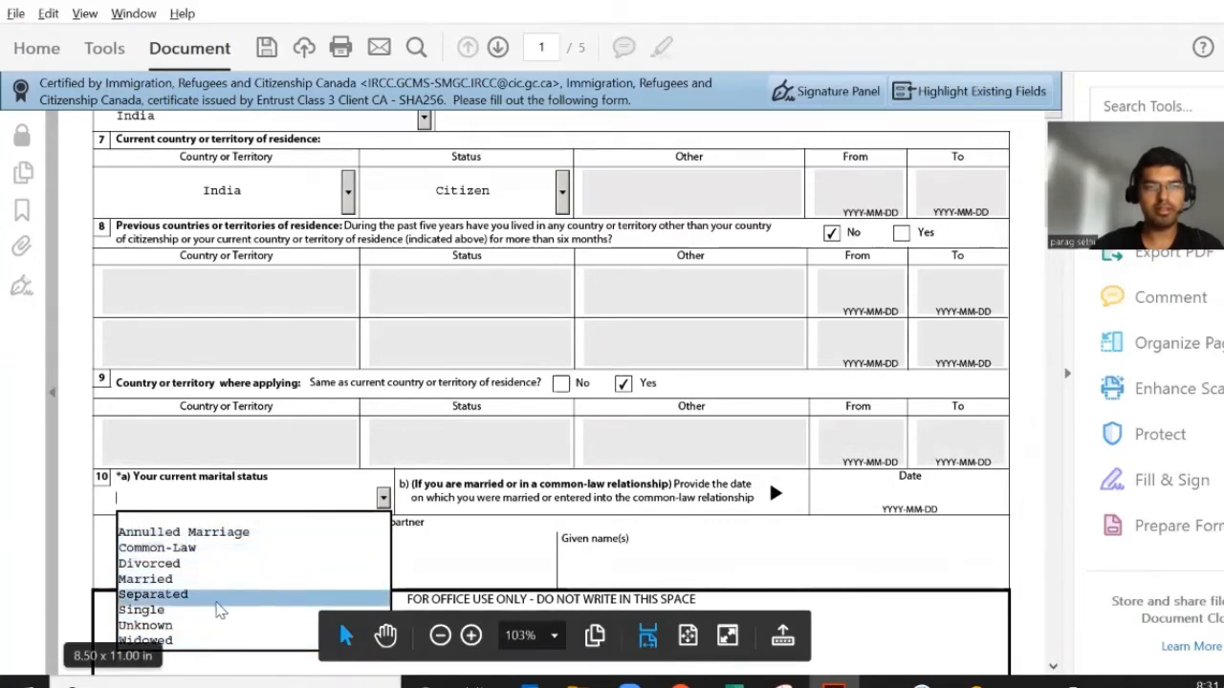
{"action": "left_click", "coordinate": [215, 610]}
{"action": "scroll", "coordinate": [661, 543], "scroll_direction": "down", "scroll_amount": 8}
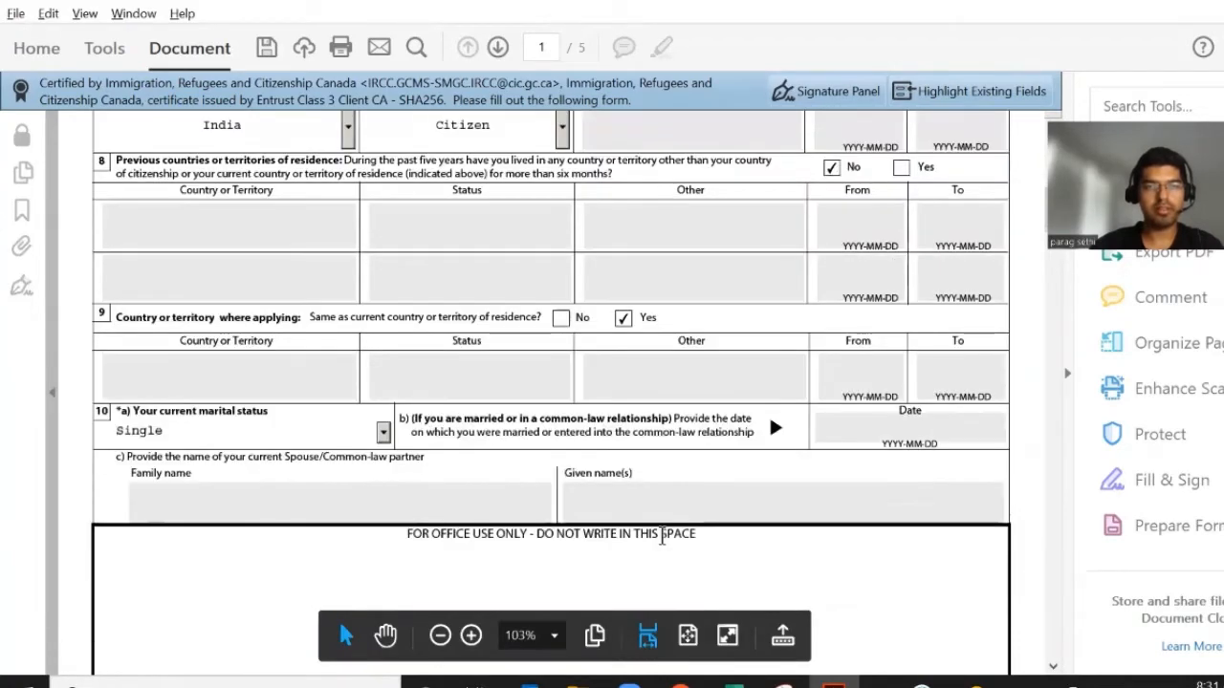
{"action": "scroll", "coordinate": [660, 541], "scroll_direction": "down", "scroll_amount": 7}
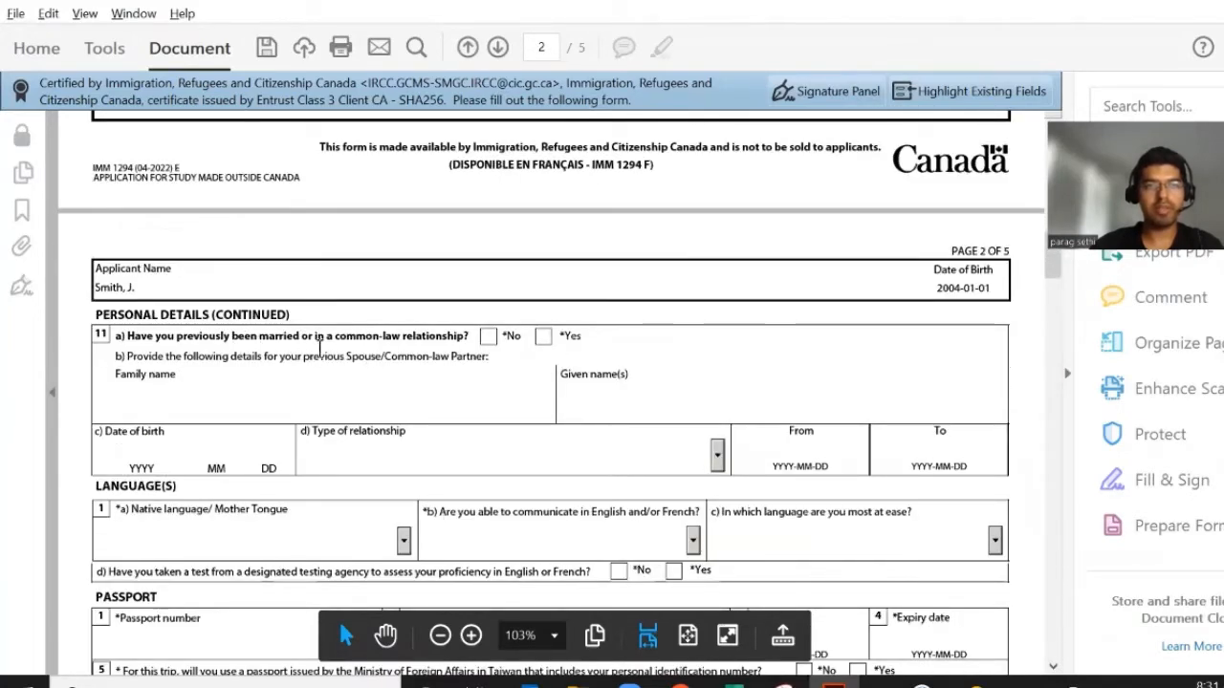
{"action": "left_click", "coordinate": [486, 336]}
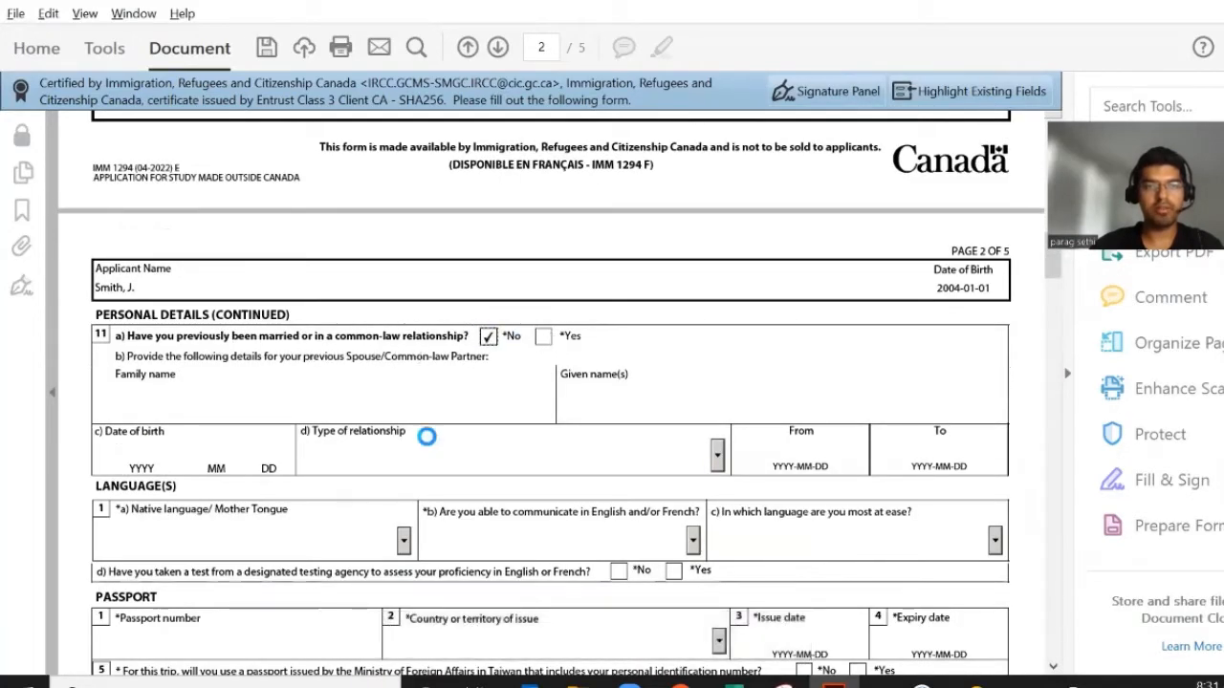
Set the native language in the Language(s) section to Hindi
{"action": "scroll", "coordinate": [352, 540], "scroll_direction": "down", "scroll_amount": 1}
{"action": "scroll", "coordinate": [351, 555], "scroll_direction": "down", "scroll_amount": 2}
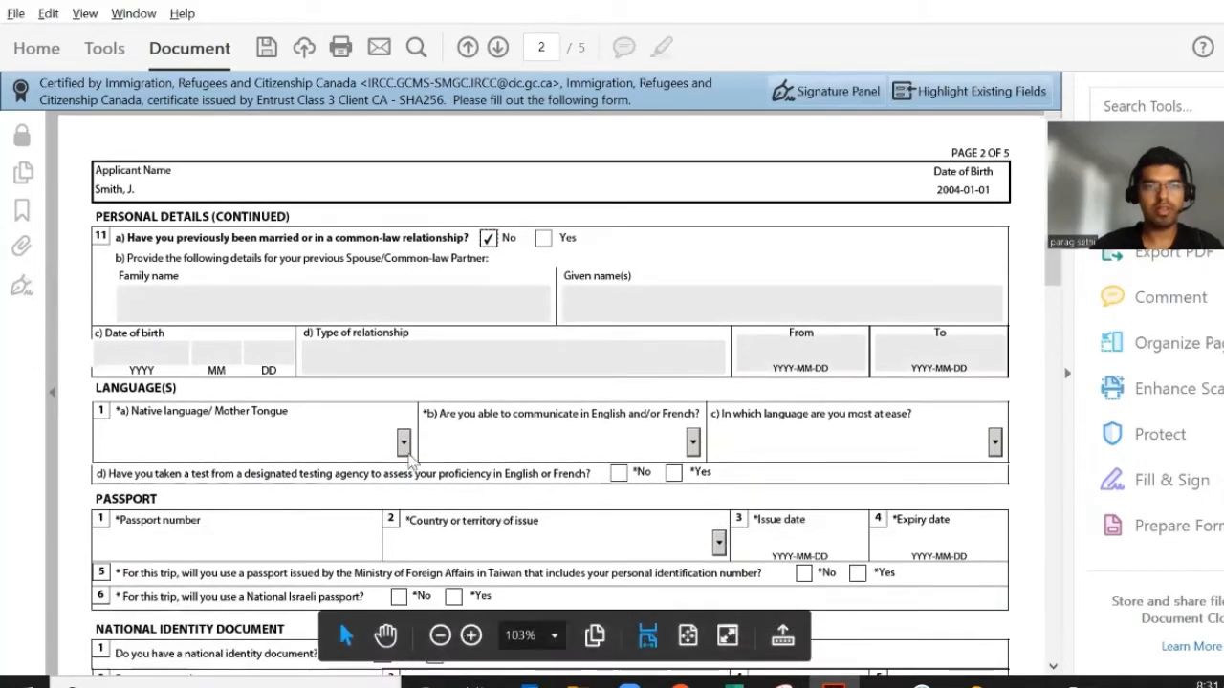
{"action": "left_click", "coordinate": [404, 446]}
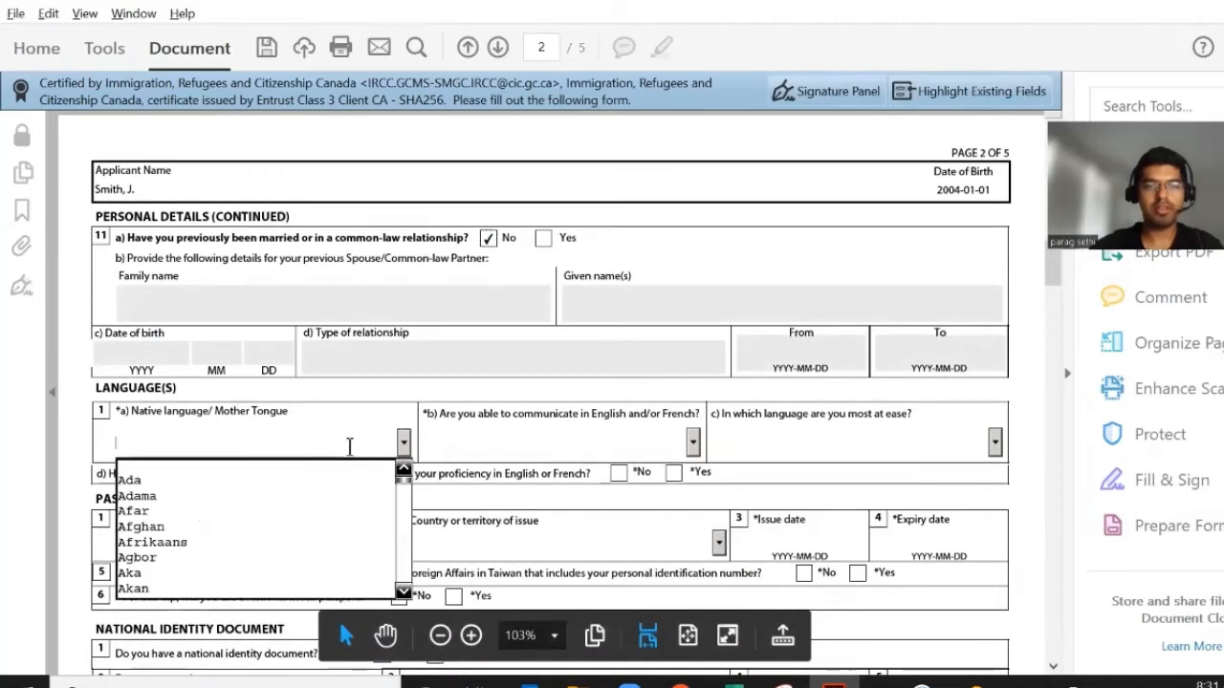
{"action": "key", "text": "h"}
{"action": "key", "text": "h"}
{"action": "key", "text": "h"}
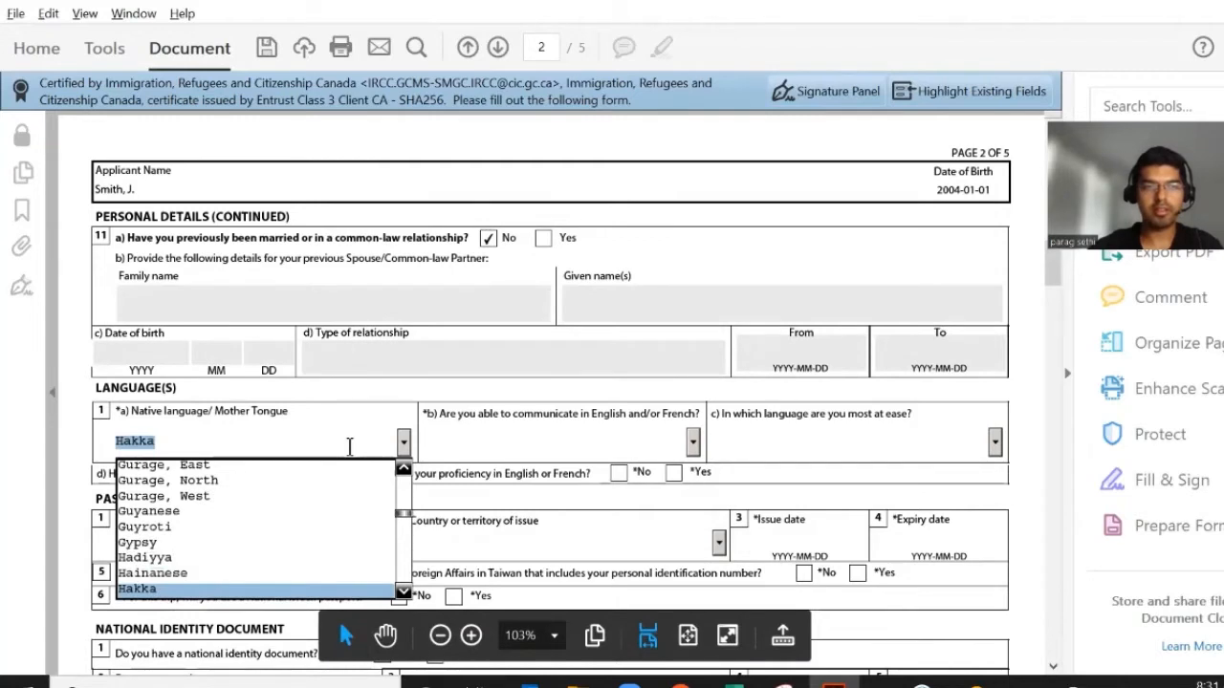
{"action": "key", "text": "h"}
{"action": "key", "text": "h"}
{"action": "key", "text": "h"}
{"action": "key", "text": "h"}
{"action": "key", "text": "h"}
{"action": "key", "text": "h"}
{"action": "key", "text": "h"}
{"action": "key", "text": "h"}
{"action": "key", "text": "h"}
{"action": "key", "text": "h"}
{"action": "key", "text": "h"}
{"action": "key", "text": "h"}
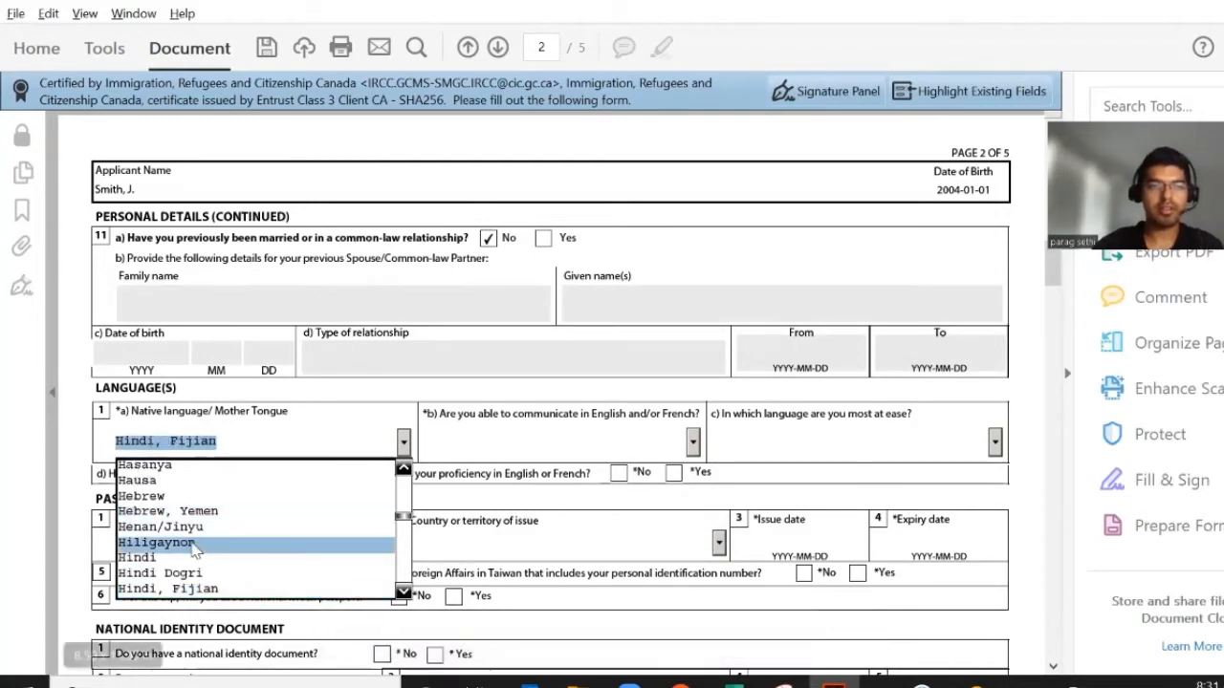
{"action": "left_click", "coordinate": [192, 557]}
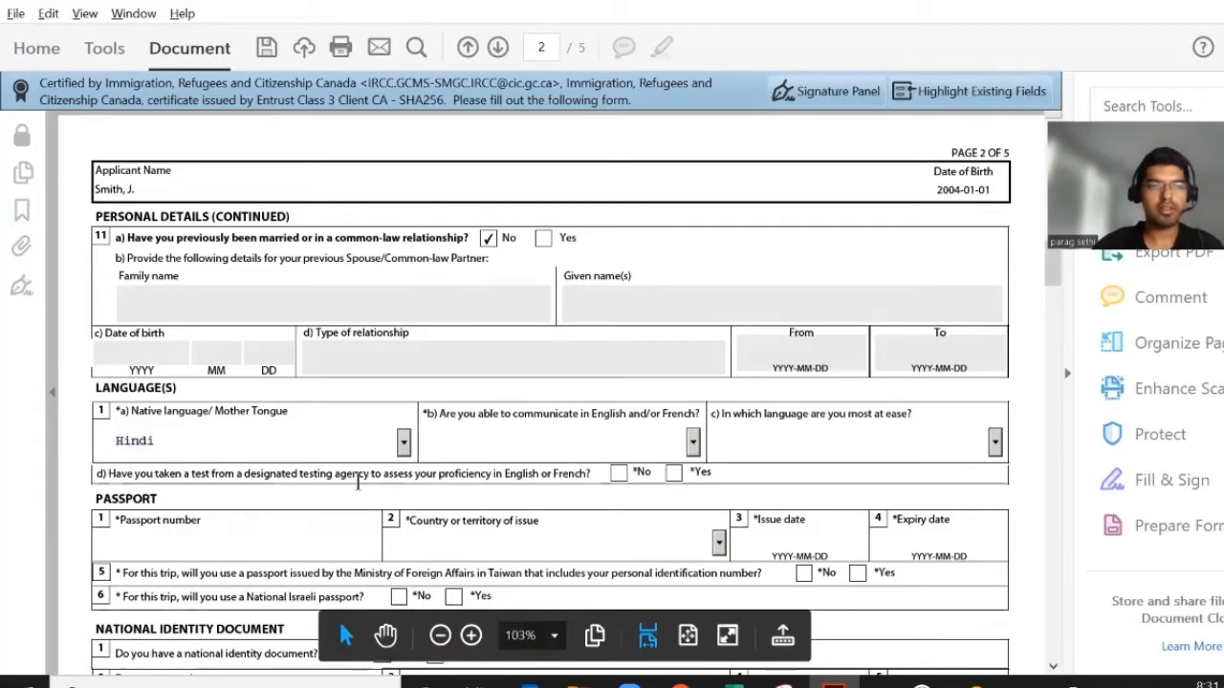
Choose English as the language of communication and answer Yes to having taken a designated language proficiency test
{"action": "left_click", "coordinate": [479, 449]}
{"action": "left_click", "coordinate": [519, 481]}
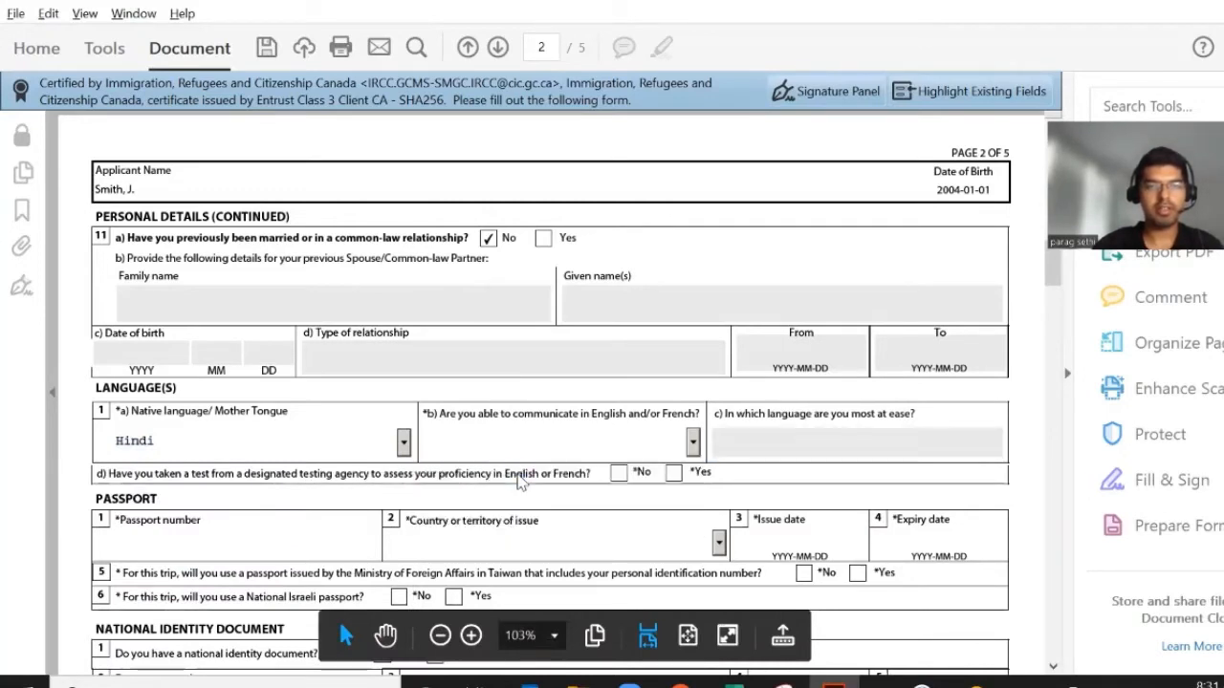
{"action": "left_click", "coordinate": [692, 441]}
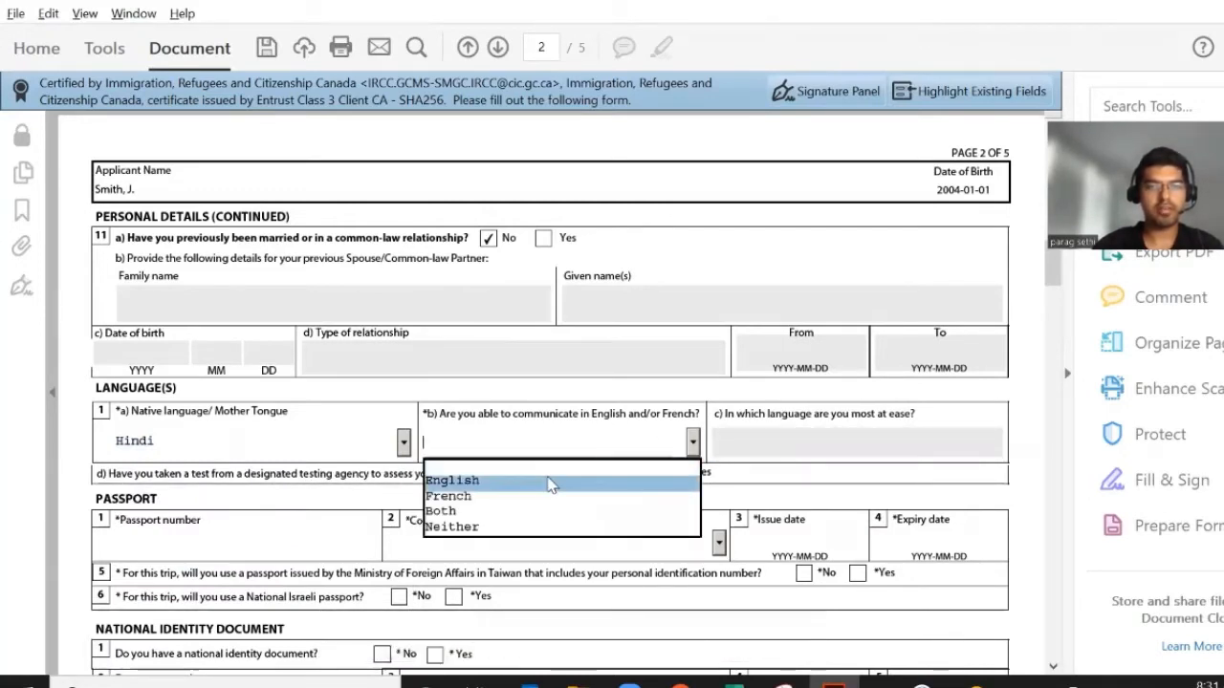
{"action": "left_click", "coordinate": [552, 485]}
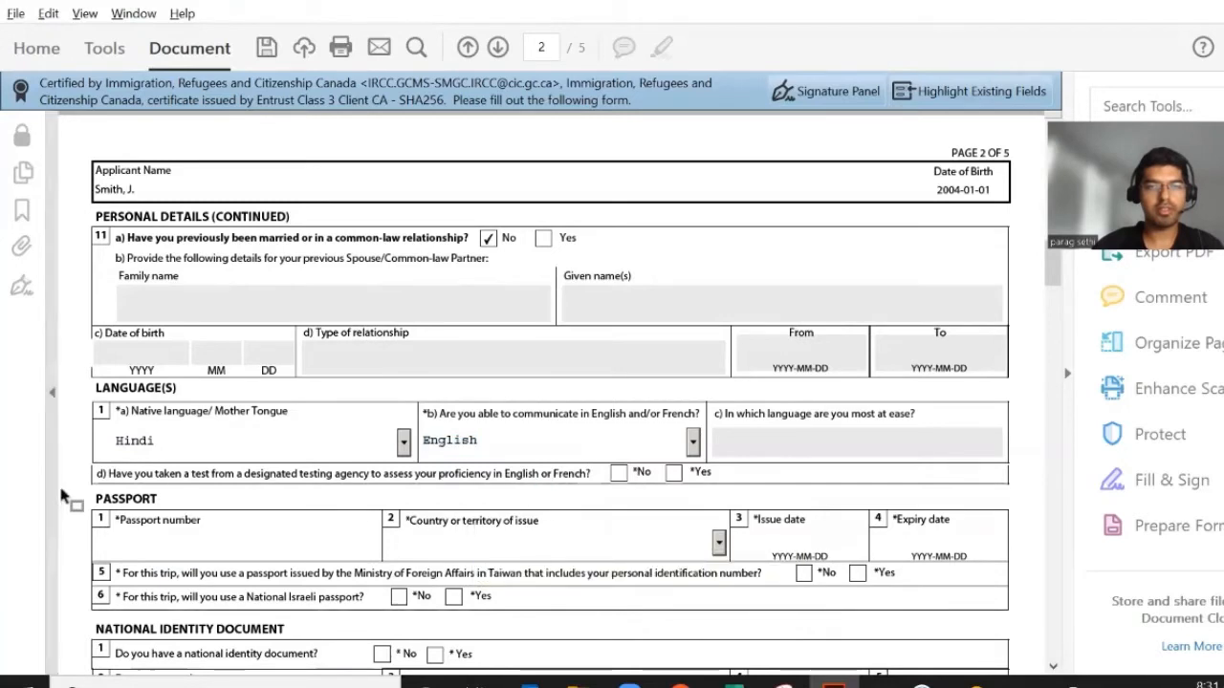
{"action": "left_click", "coordinate": [674, 473]}
Copy the applicant's passport number from the Excel details sheet into the Passport number field of the form
{"action": "scroll", "coordinate": [340, 538], "scroll_direction": "down", "scroll_amount": 2}
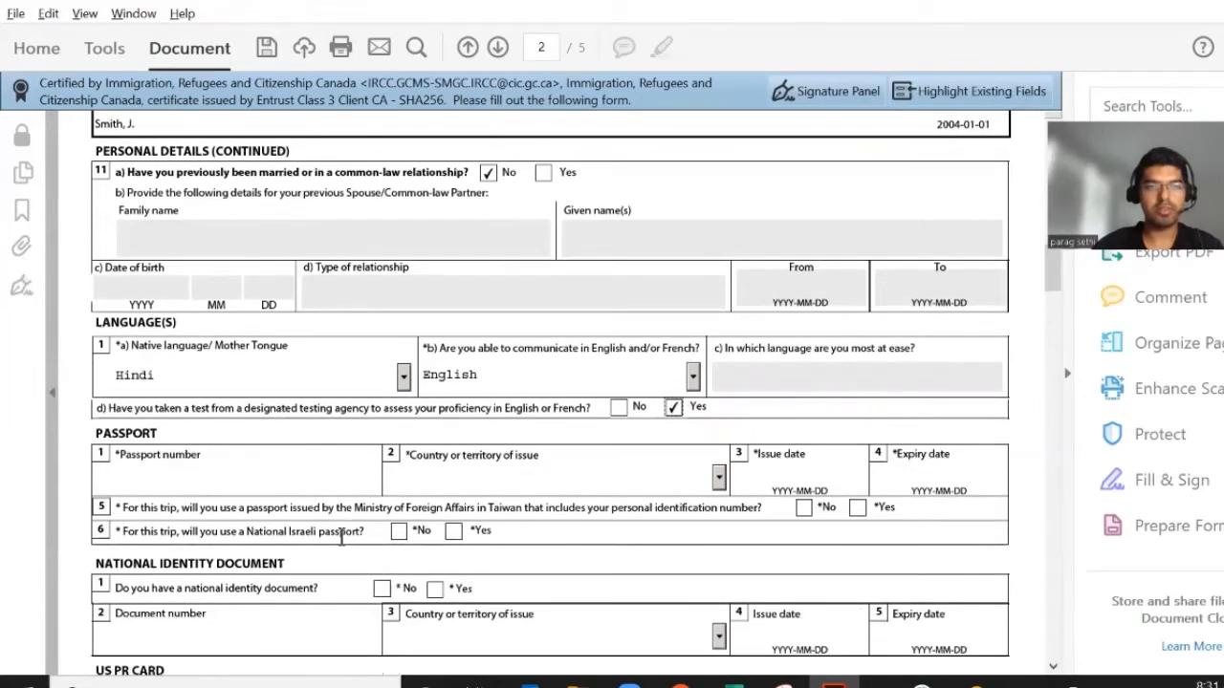
{"action": "key", "text": "alt+Tab"}
{"action": "scroll", "coordinate": [224, 486], "scroll_direction": "up", "scroll_amount": 8}
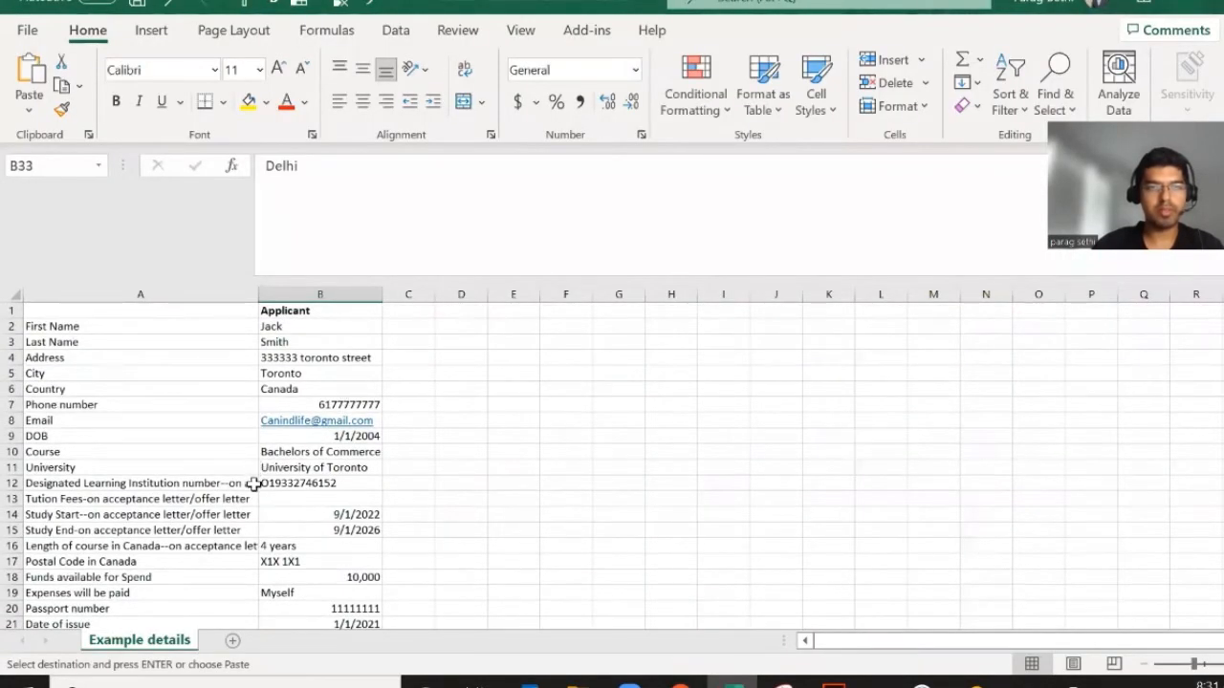
{"action": "scroll", "coordinate": [254, 485], "scroll_direction": "down", "scroll_amount": 3}
{"action": "left_click", "coordinate": [326, 469]}
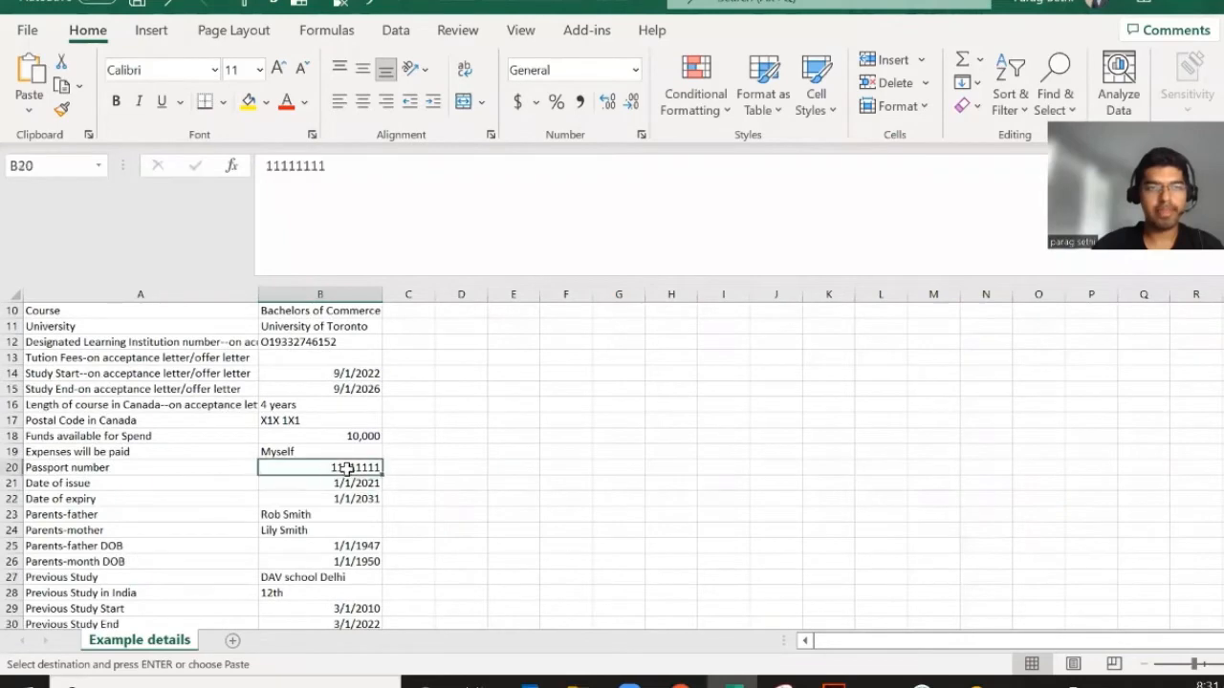
{"action": "key", "text": "ctrl+c"}
{"action": "key", "text": "alt+Tab"}
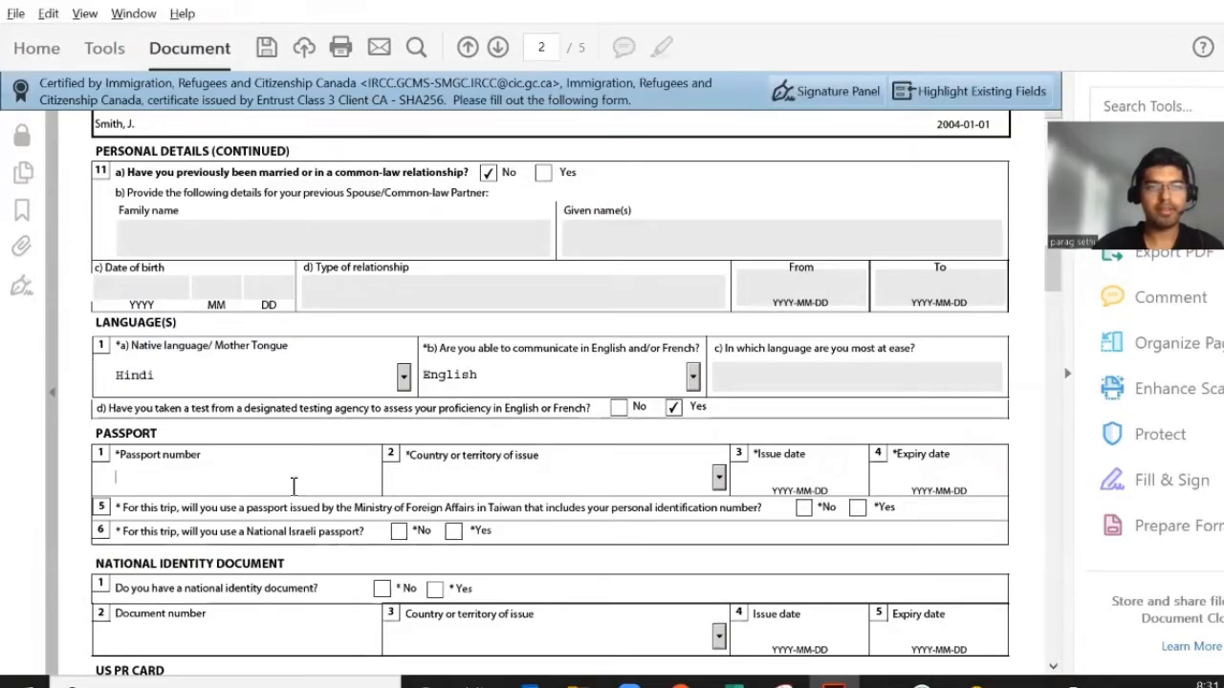
{"action": "key", "text": "ctrl+v"}
{"action": "key", "text": "Tab"}
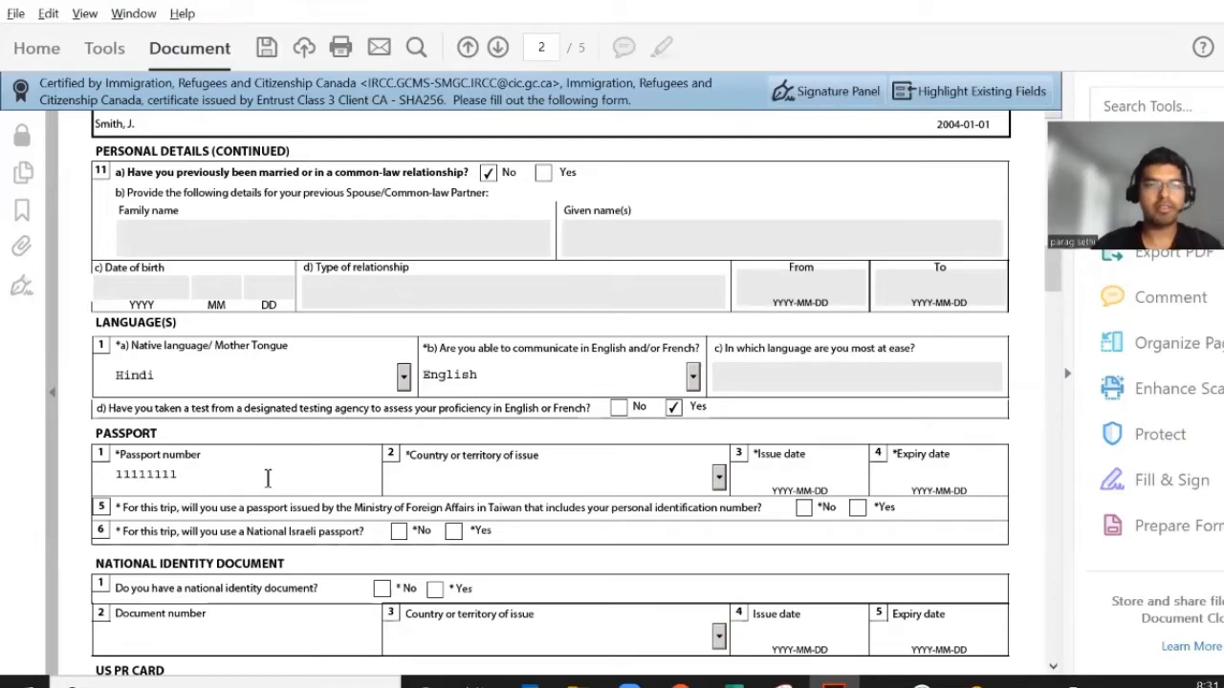
Set the passport's country or territory of issue to IND (India)
{"action": "key", "text": "alt+Tab"}
{"action": "key", "text": "alt+Tab"}
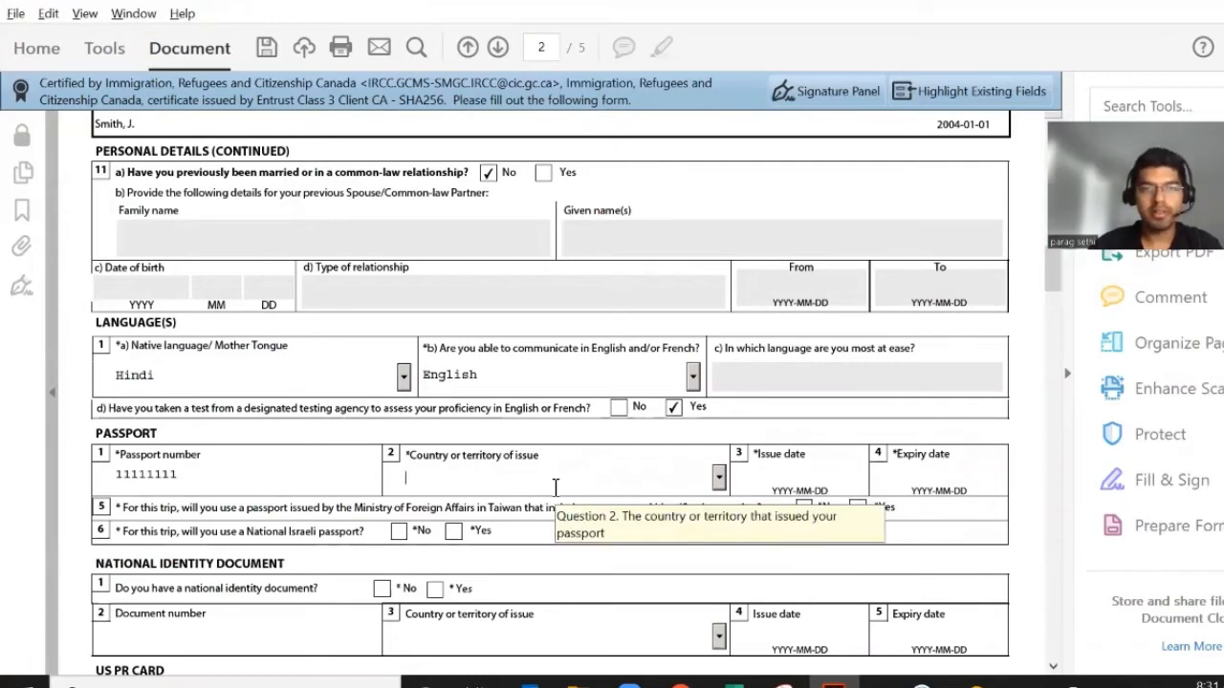
{"action": "key", "text": "alt+Tab"}
{"action": "key", "text": "alt+Tab"}
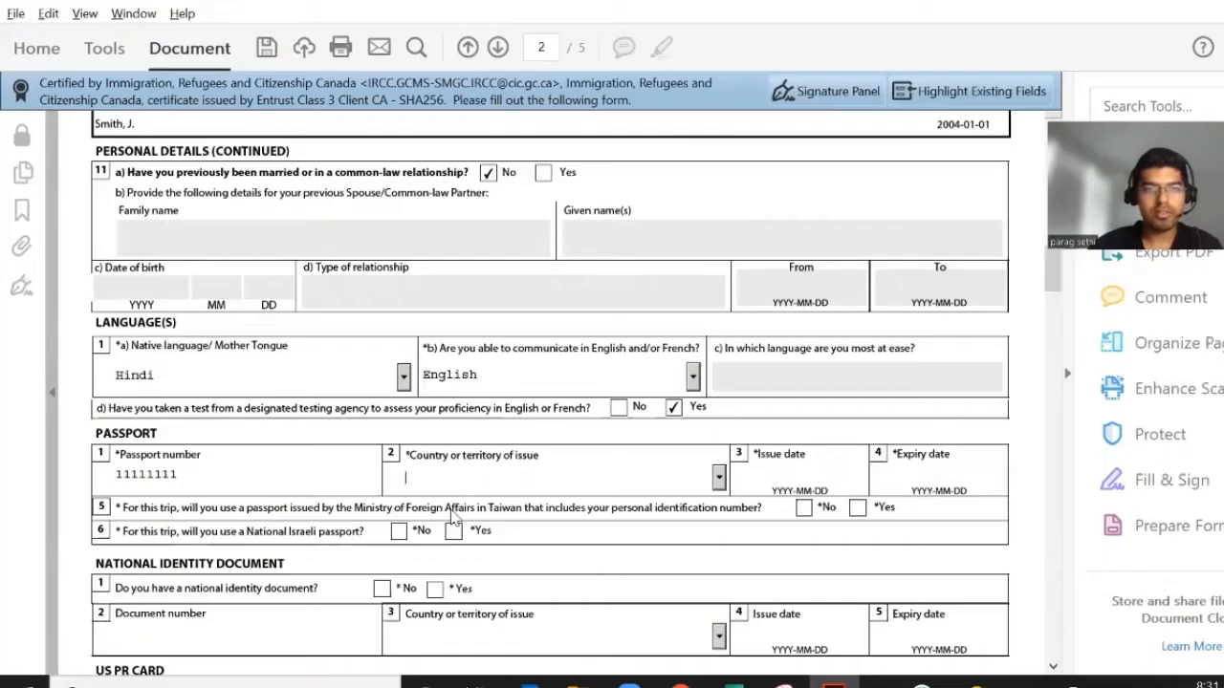
{"action": "type", "text": "inii"}
{"action": "key", "text": "Tab"}
Look up the passport's date of issue in the Excel details sheet and enter 2021-01-01 as the Issue date
{"action": "key", "text": "alt+Tab"}
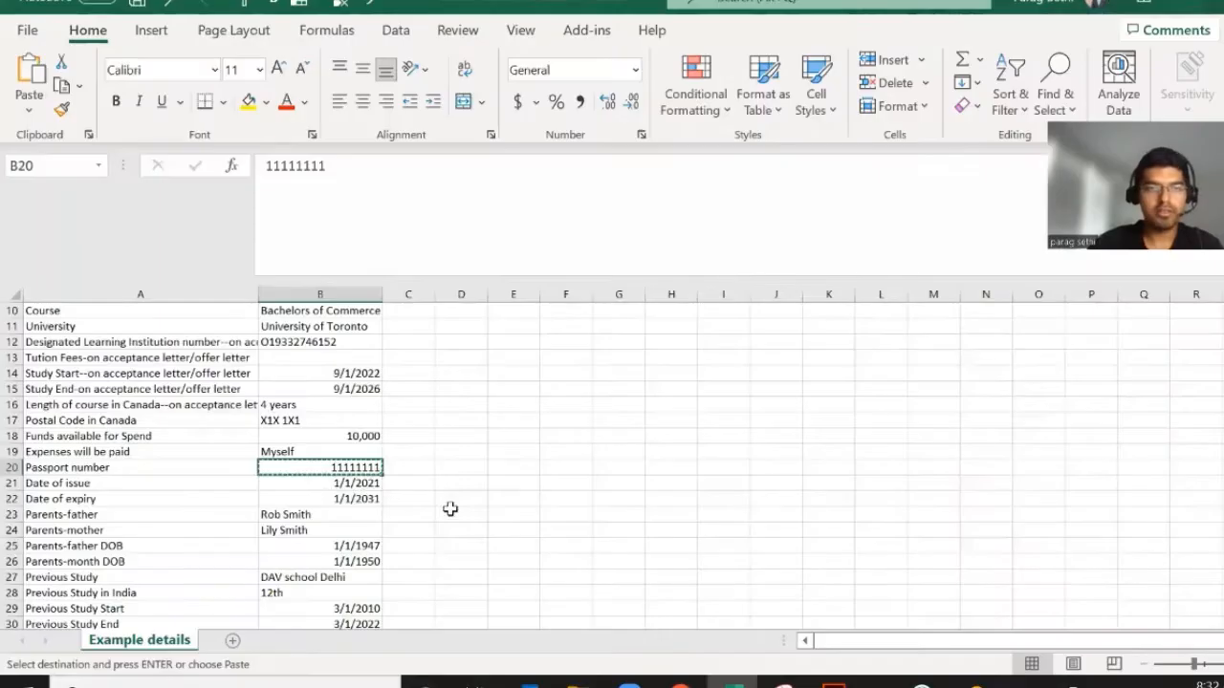
{"action": "left_click", "coordinate": [335, 483]}
{"action": "key", "text": "ctrl+c"}
{"action": "key", "text": "alt+Tab"}
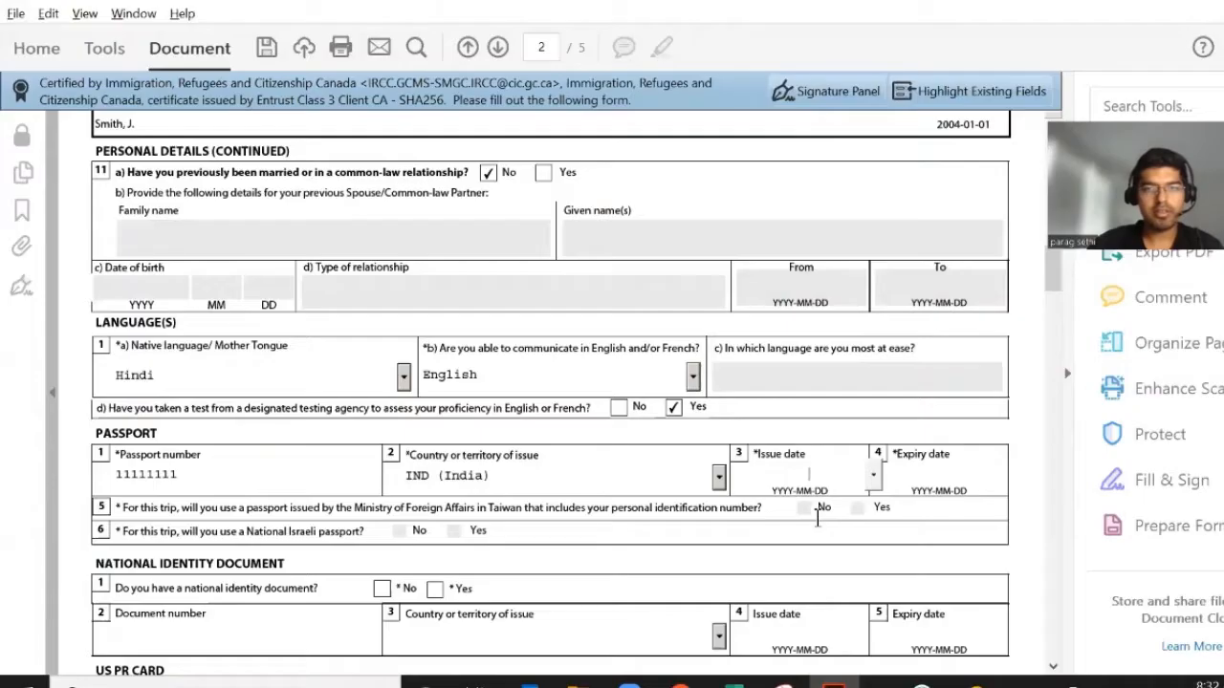
{"action": "key", "text": "alt+Tab"}
{"action": "key", "text": "alt+Tab"}
{"action": "type", "text": "20"}
{"action": "key", "text": "alt+Tab"}
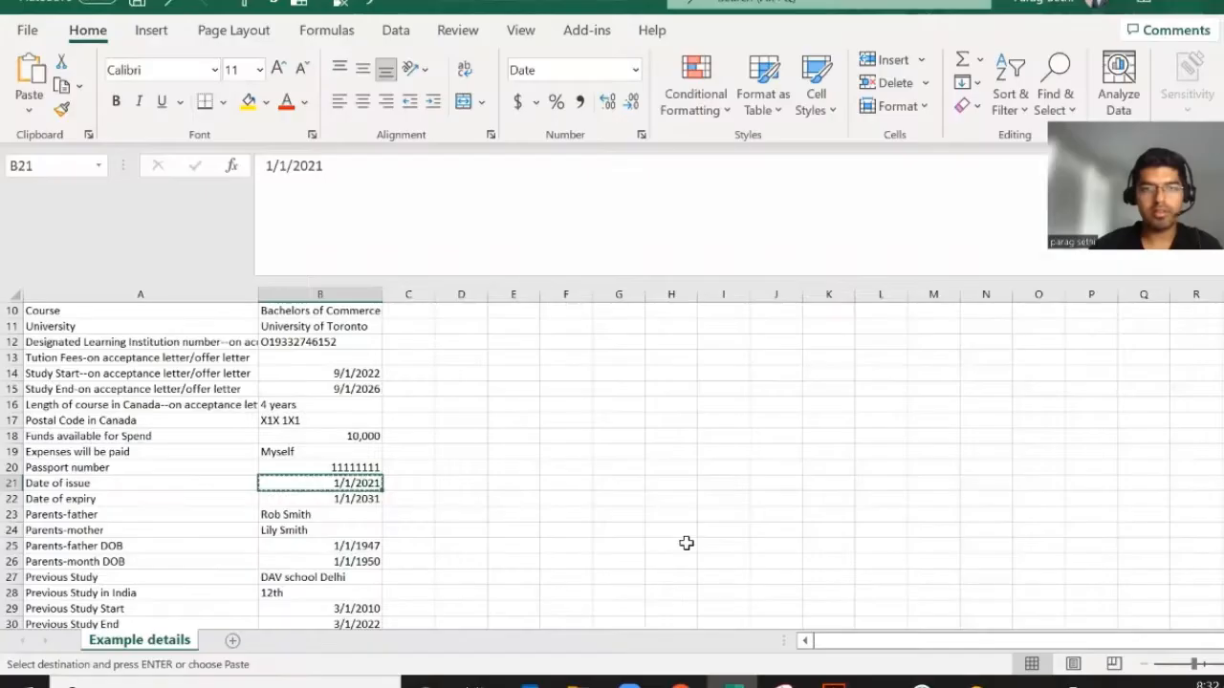
{"action": "key", "text": "alt+Tab"}
{"action": "type", "text": "21/"}
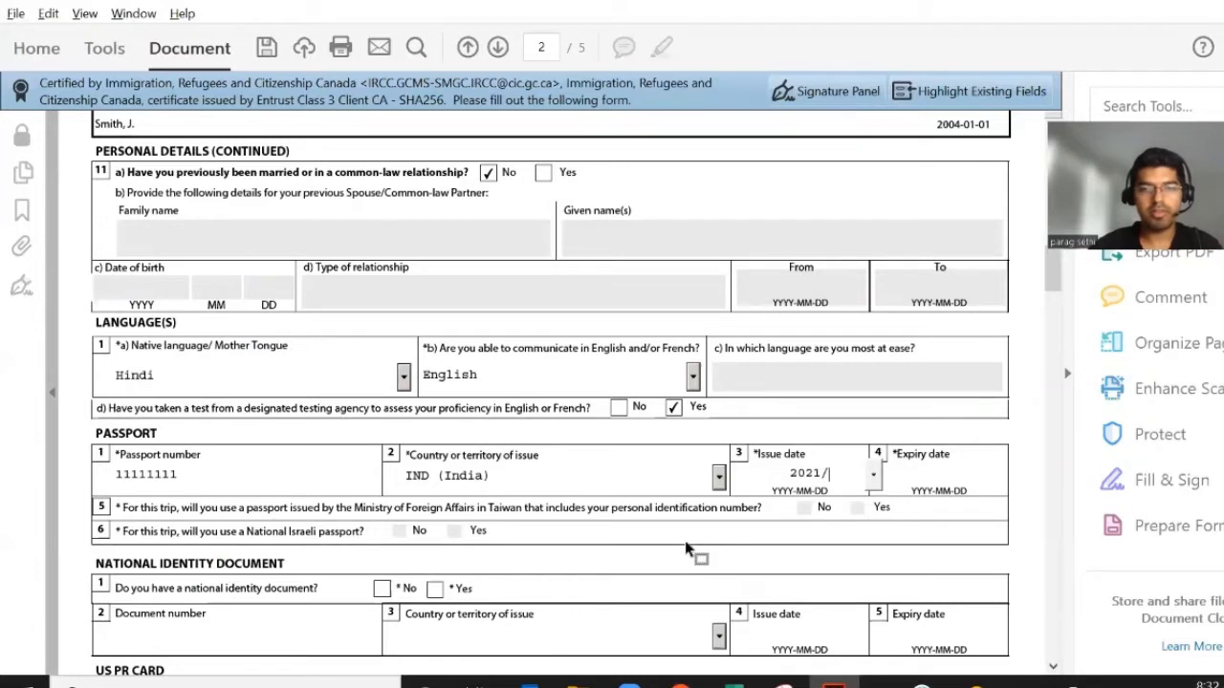
{"action": "type", "text": "01"}
{"action": "type", "text": "/01"}
{"action": "key", "text": "Tab"}
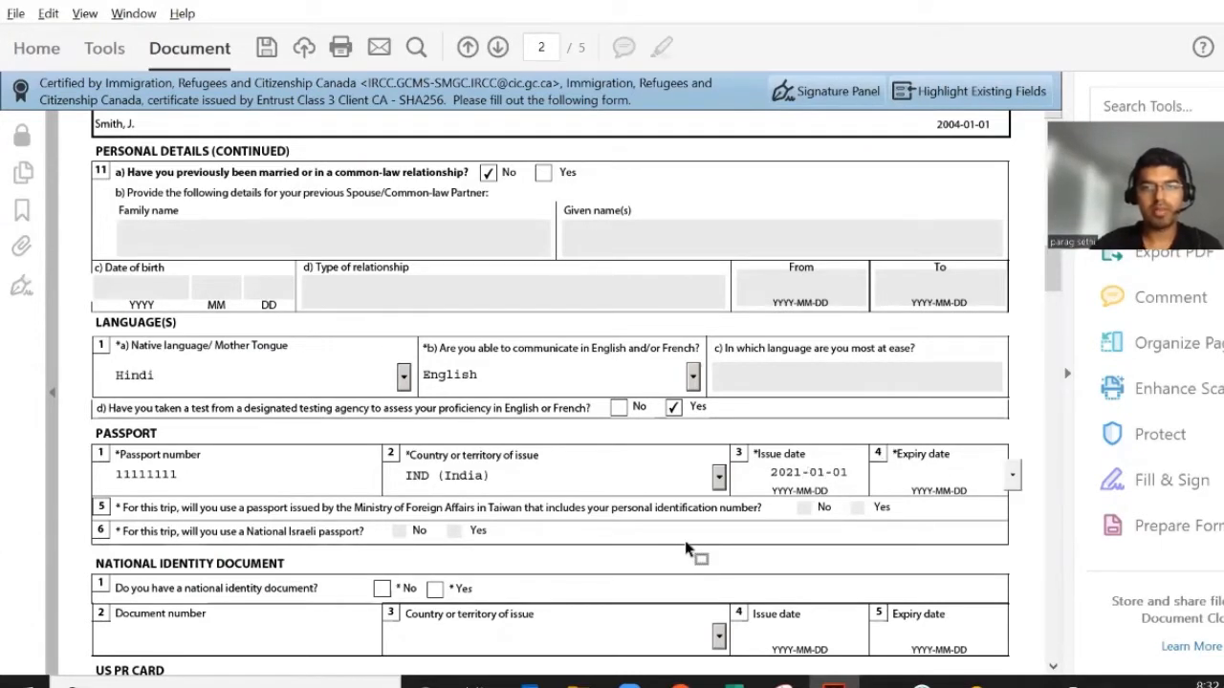
Look up the passport's expiry date in the Excel details sheet and enter 2031-01-01 as the Expiry date
{"action": "key", "text": "alt+Tab"}
{"action": "key", "text": "alt+Tab"}
{"action": "type", "text": "20"}
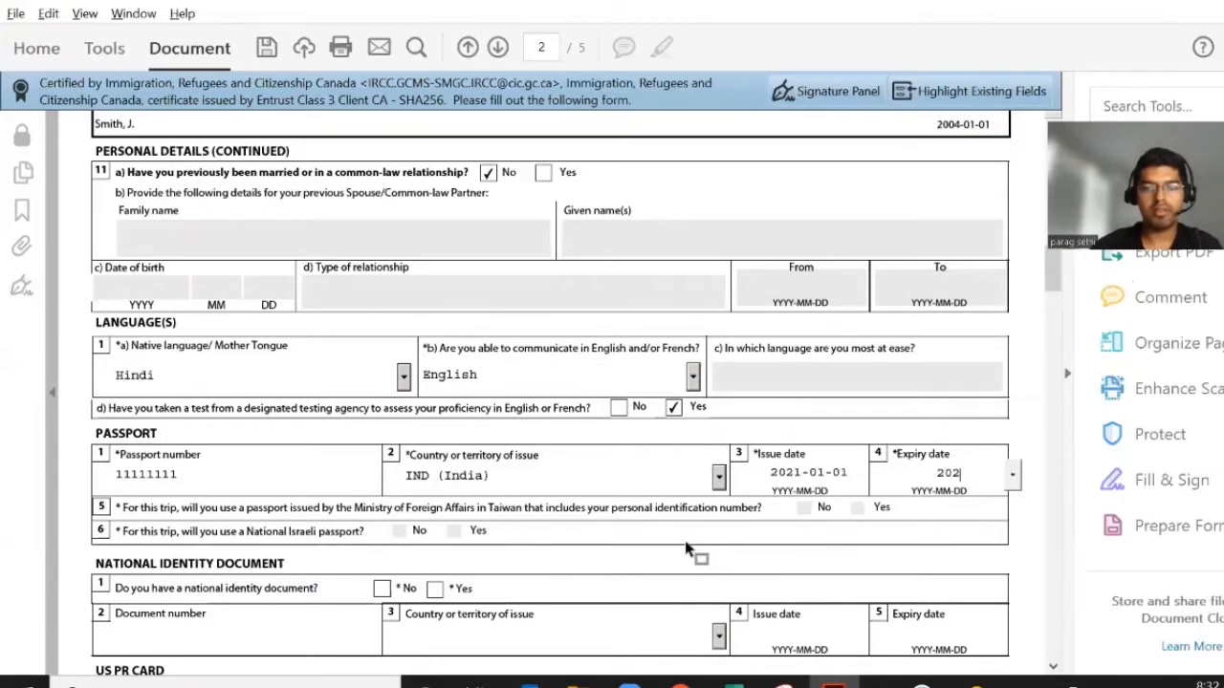
{"action": "type", "text": "31/01/01"}
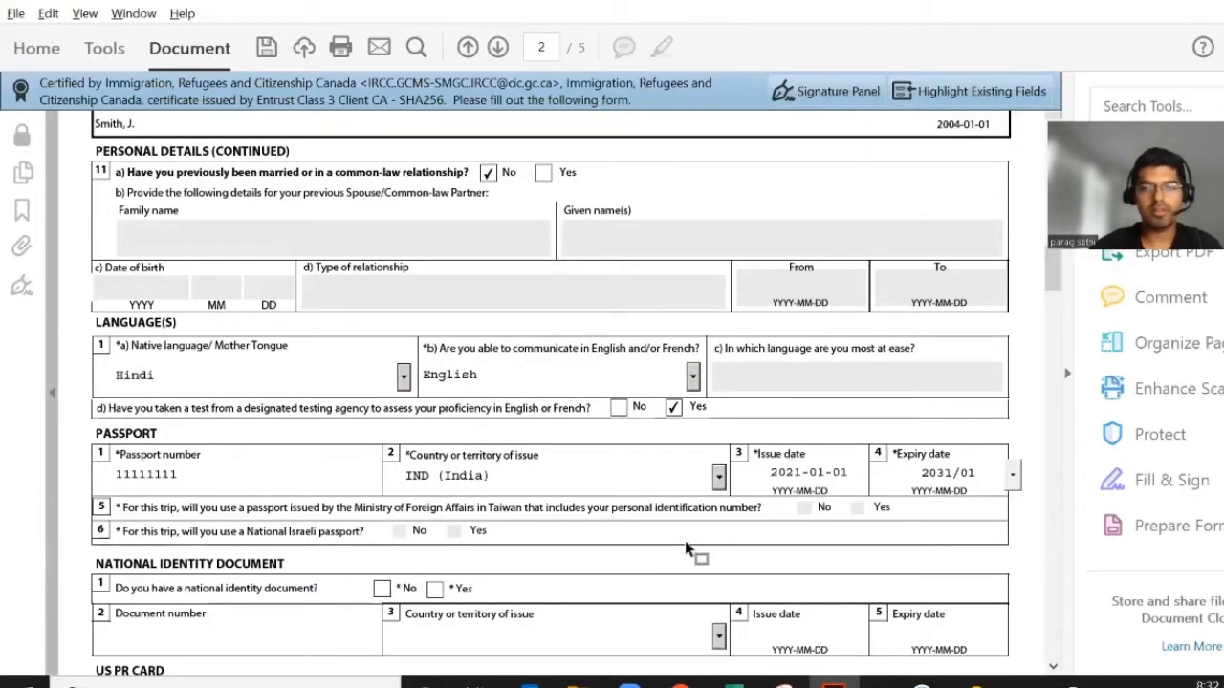
{"action": "key", "text": "Tab"}
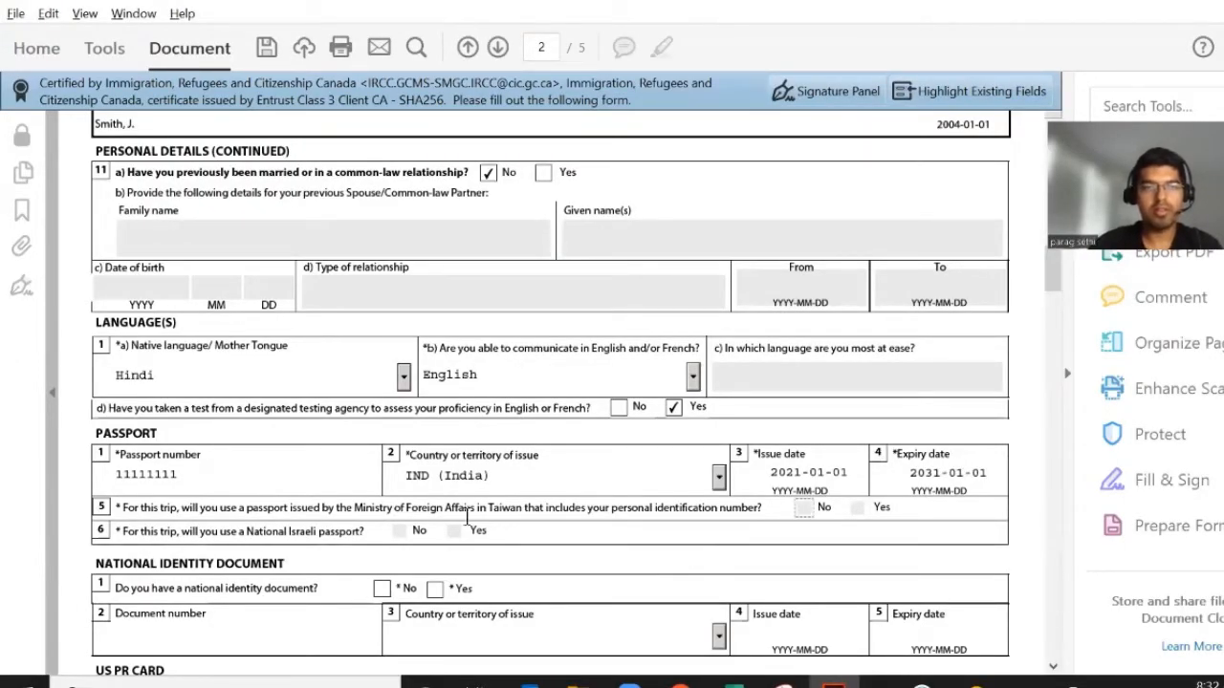
Answer Yes to having a national identity document and reuse the copied passport number as its document number
{"action": "left_click", "coordinate": [435, 589]}
{"action": "scroll", "coordinate": [631, 515], "scroll_direction": "down", "scroll_amount": 2}
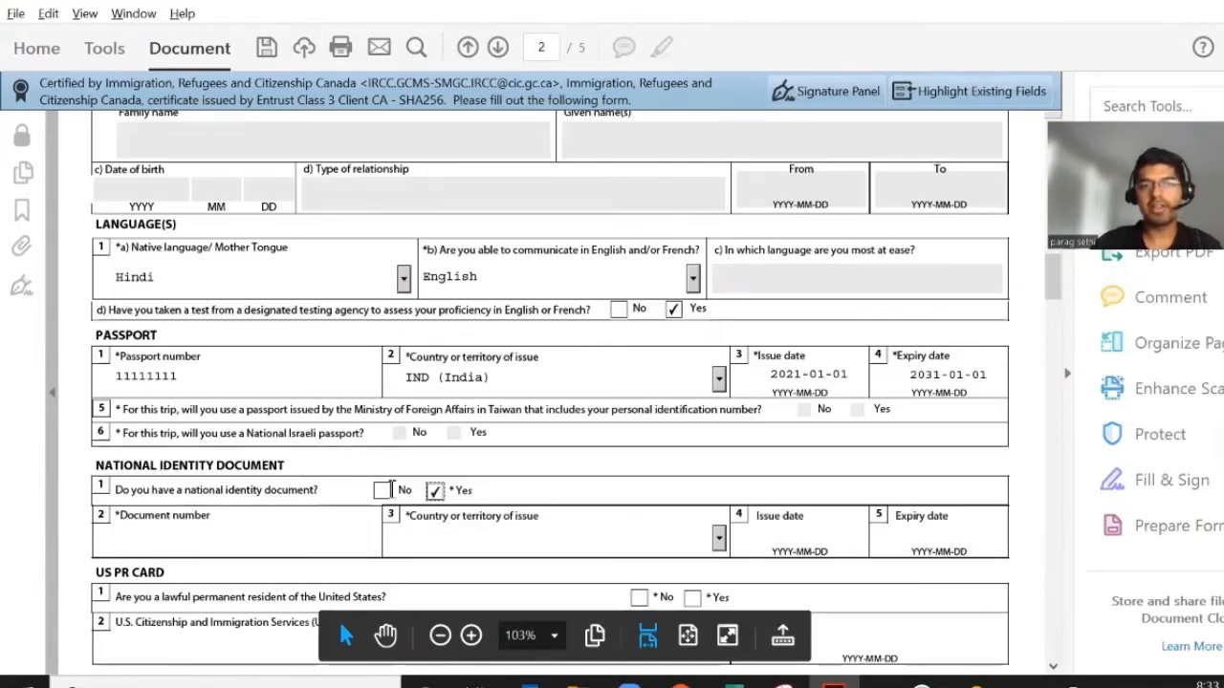
{"action": "left_click", "coordinate": [170, 544]}
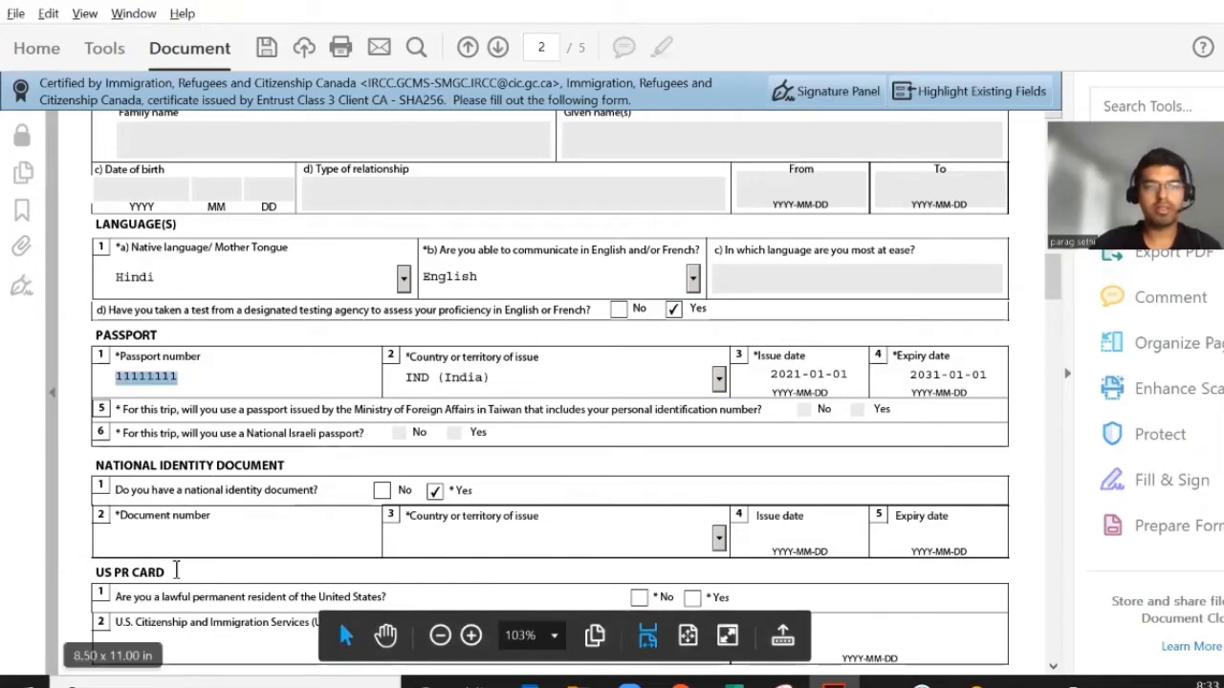
{"action": "key", "text": "ctrl+v"}
Set the national identity document's country or territory of issue to IND (India)
{"action": "key", "text": "Tab"}
{"action": "type", "text": "in"}
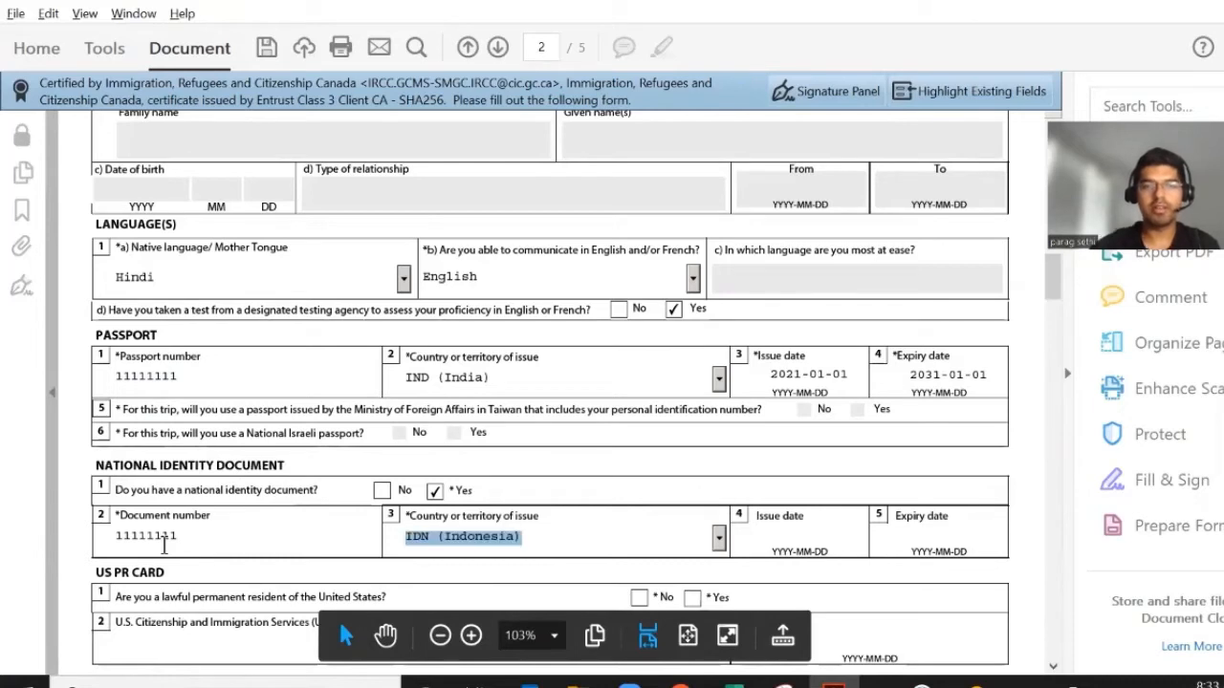
{"action": "key", "text": "Tab"}
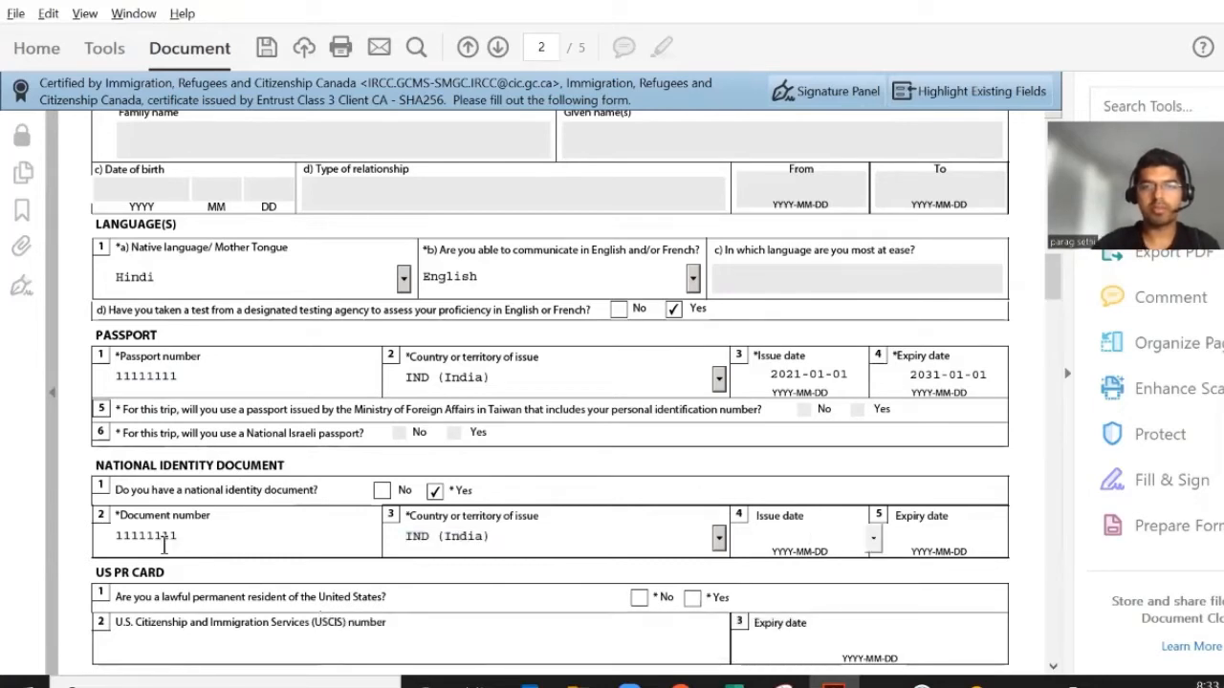
Copy the passport's issue date 2021-01-01 and expiry date 2031-01-01 into the national identity document's date fields
{"action": "left_click", "coordinate": [846, 376]}
{"action": "left_click", "coordinate": [813, 541]}
{"action": "key", "text": "ctrl+v"}
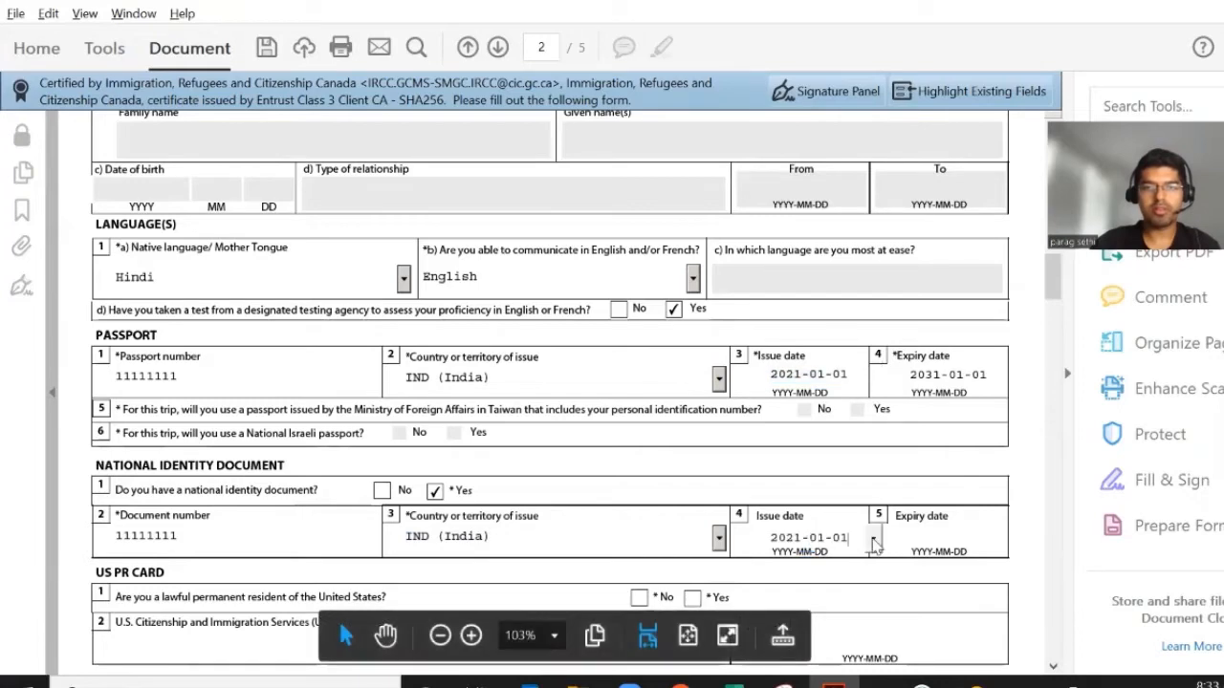
{"action": "left_click", "coordinate": [998, 379]}
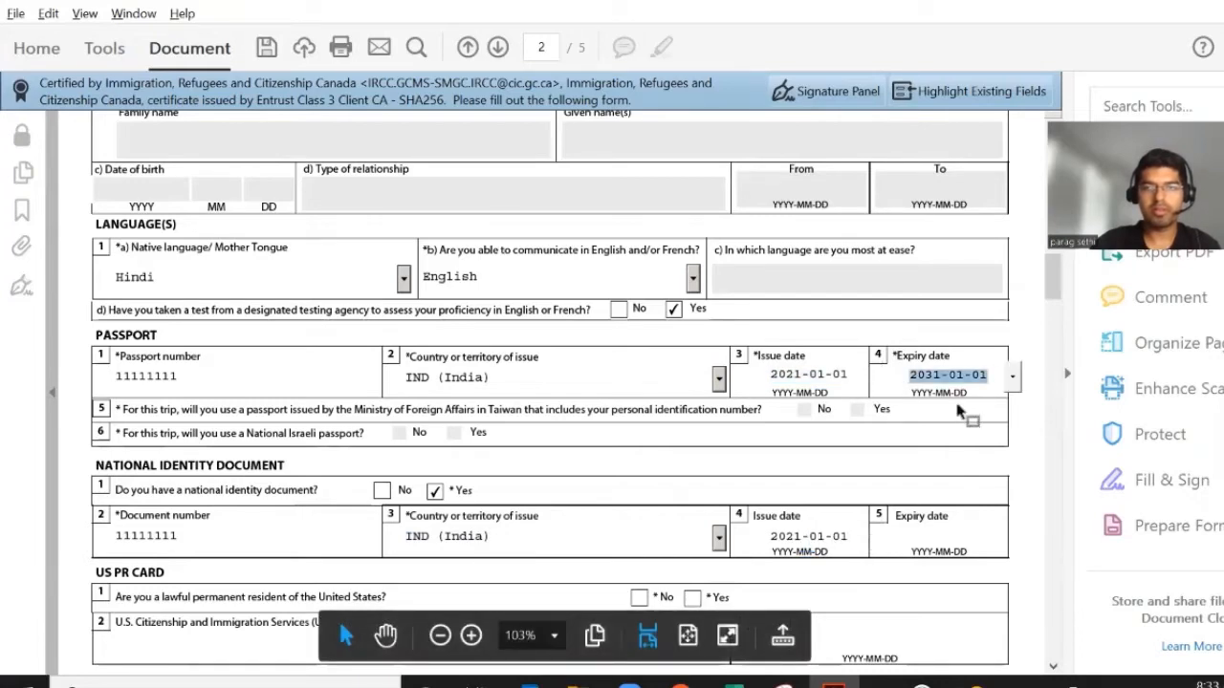
{"action": "left_click", "coordinate": [929, 534]}
{"action": "key", "text": "ctrl+v"}
Answer No to being a lawful permanent resident of the United States in the US PR card section
{"action": "scroll", "coordinate": [445, 555], "scroll_direction": "down", "scroll_amount": 3}
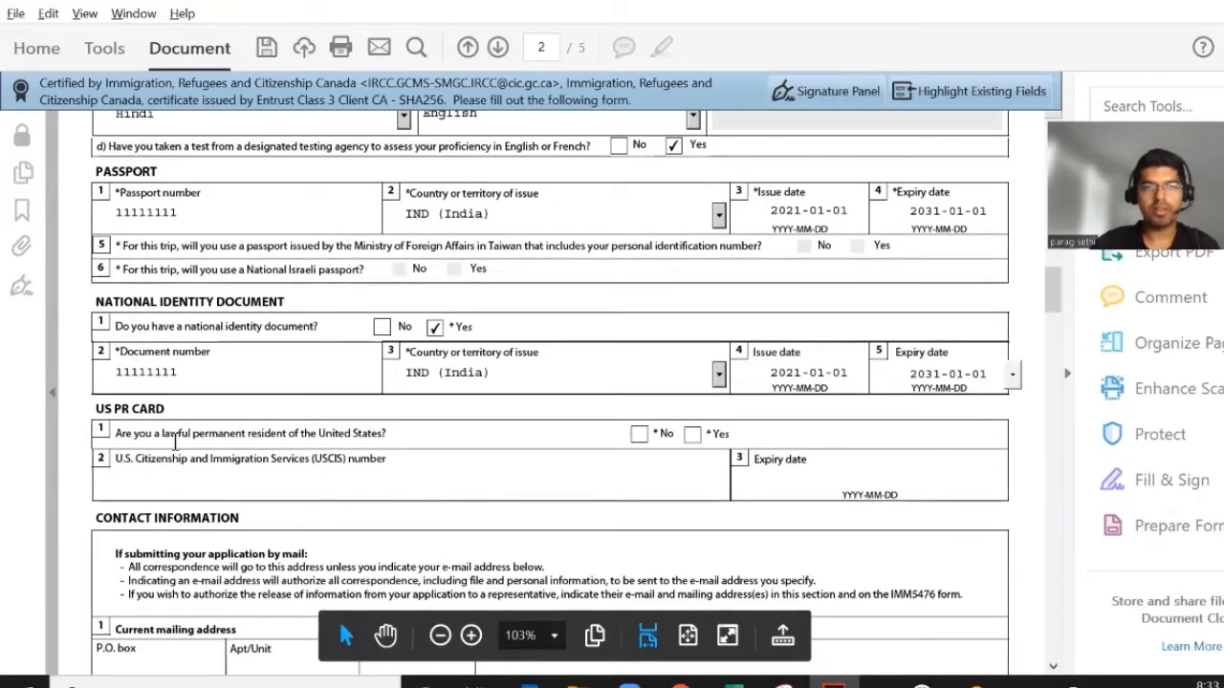
{"action": "left_click", "coordinate": [639, 434]}
{"action": "scroll", "coordinate": [563, 563], "scroll_direction": "down", "scroll_amount": 5}
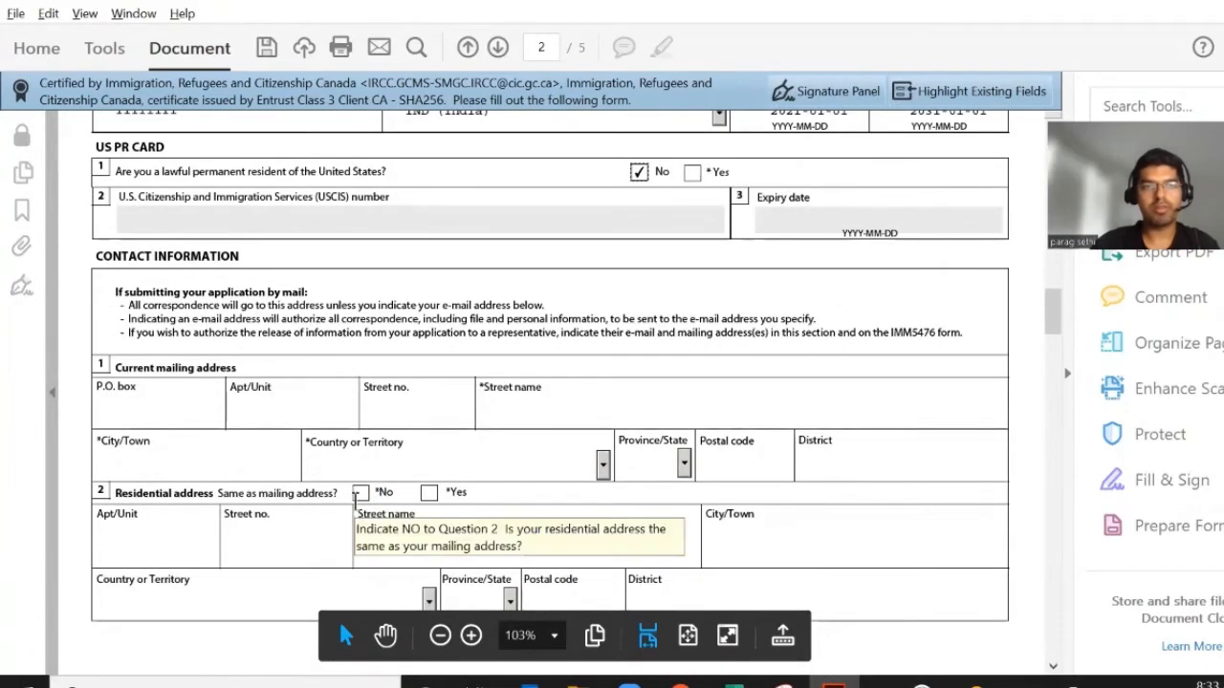
Copy the applicant's Indian address from the Excel details sheet into the Street name field of the current mailing address
{"action": "scroll", "coordinate": [277, 474], "scroll_direction": "down", "scroll_amount": 1}
{"action": "key", "text": "alt+Tab"}
{"action": "scroll", "coordinate": [428, 524], "scroll_direction": "down", "scroll_amount": 10}
{"action": "scroll", "coordinate": [428, 524], "scroll_direction": "up", "scroll_amount": 8}
{"action": "left_click", "coordinate": [331, 379]}
{"action": "key", "text": "ctrl+c"}
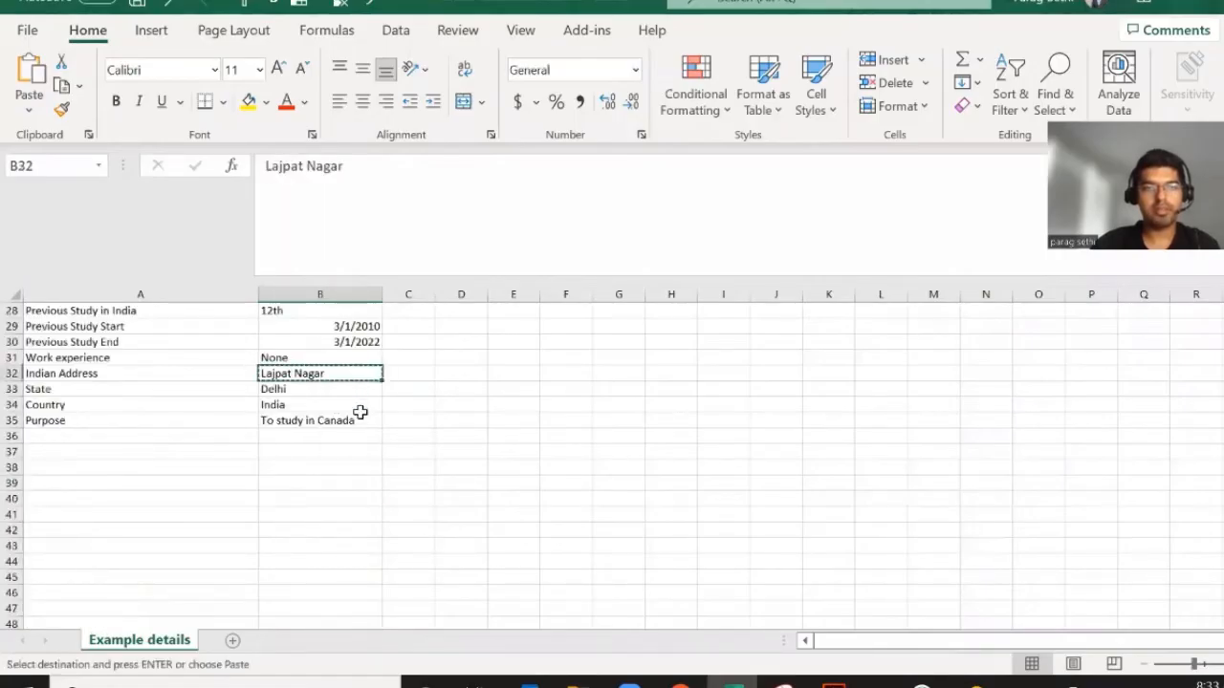
{"action": "key", "text": "alt+Tab"}
{"action": "left_click", "coordinate": [558, 376]}
{"action": "key", "text": "ctrl+v"}
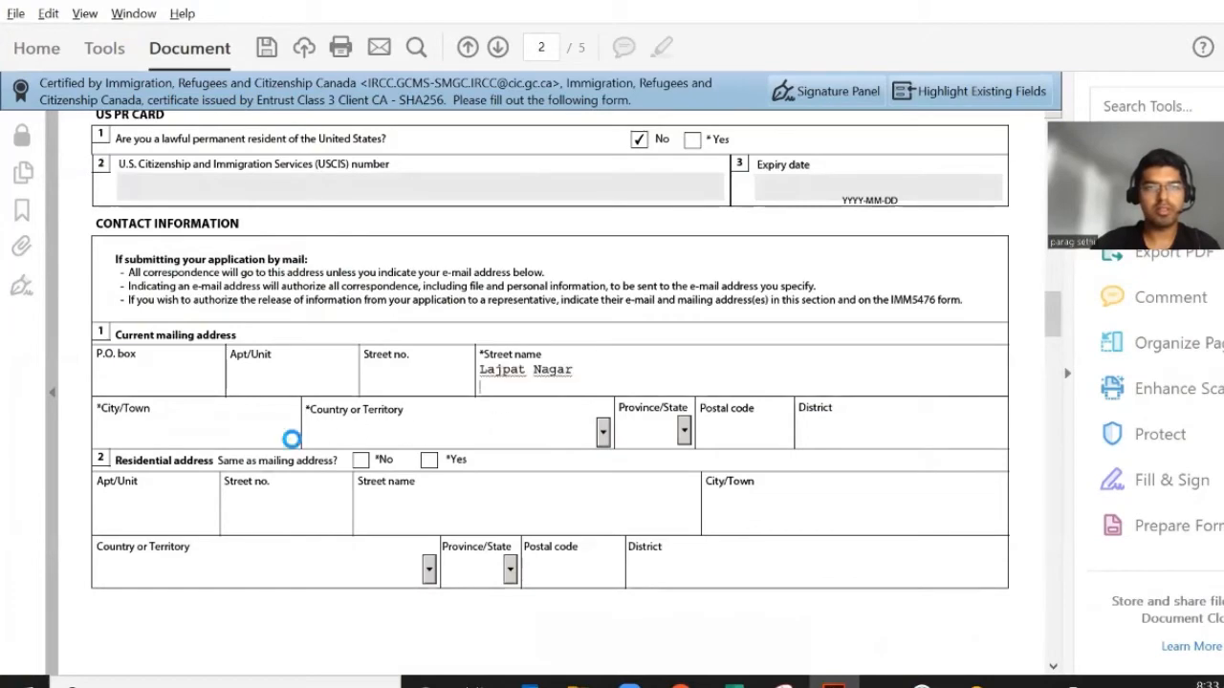
Copy the State entry from the Excel details sheet into the mailing address's City/Town field and choose India as the country
{"action": "left_click", "coordinate": [151, 431]}
{"action": "key", "text": "alt+Tab"}
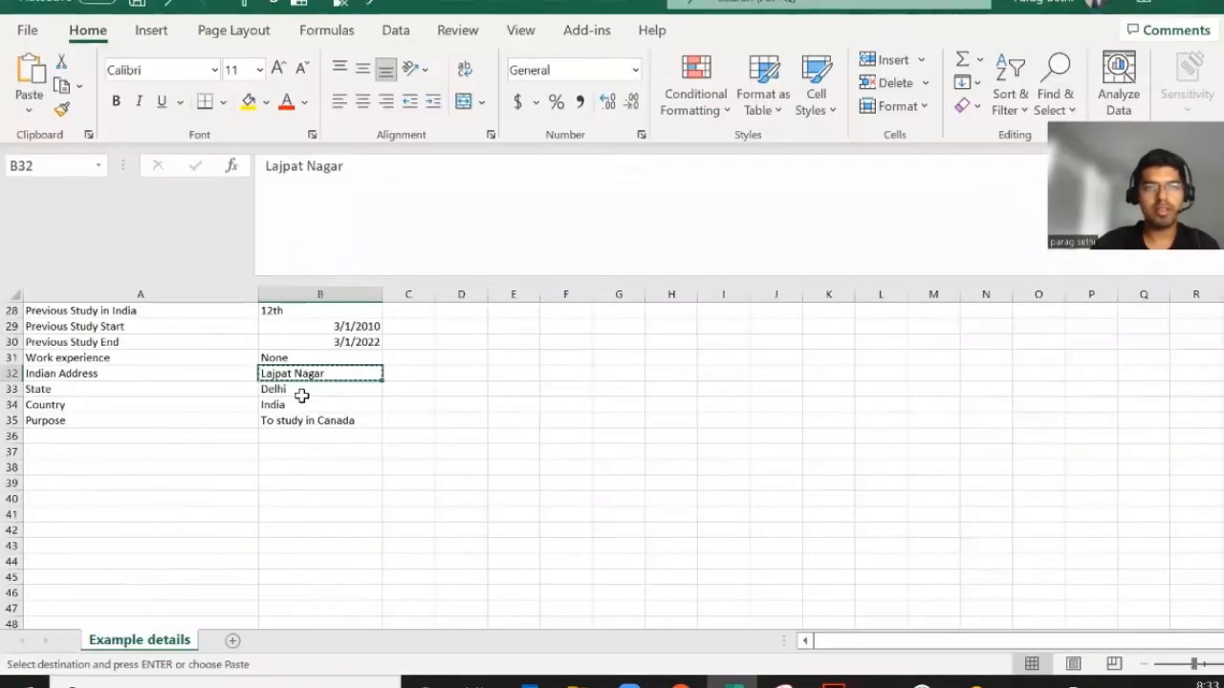
{"action": "left_click", "coordinate": [304, 392]}
{"action": "key", "text": "ctrl+c"}
{"action": "key", "text": "alt+Tab"}
{"action": "key", "text": "ctrl+v"}
{"action": "key", "text": "Tab"}
{"action": "type", "text": "in"}
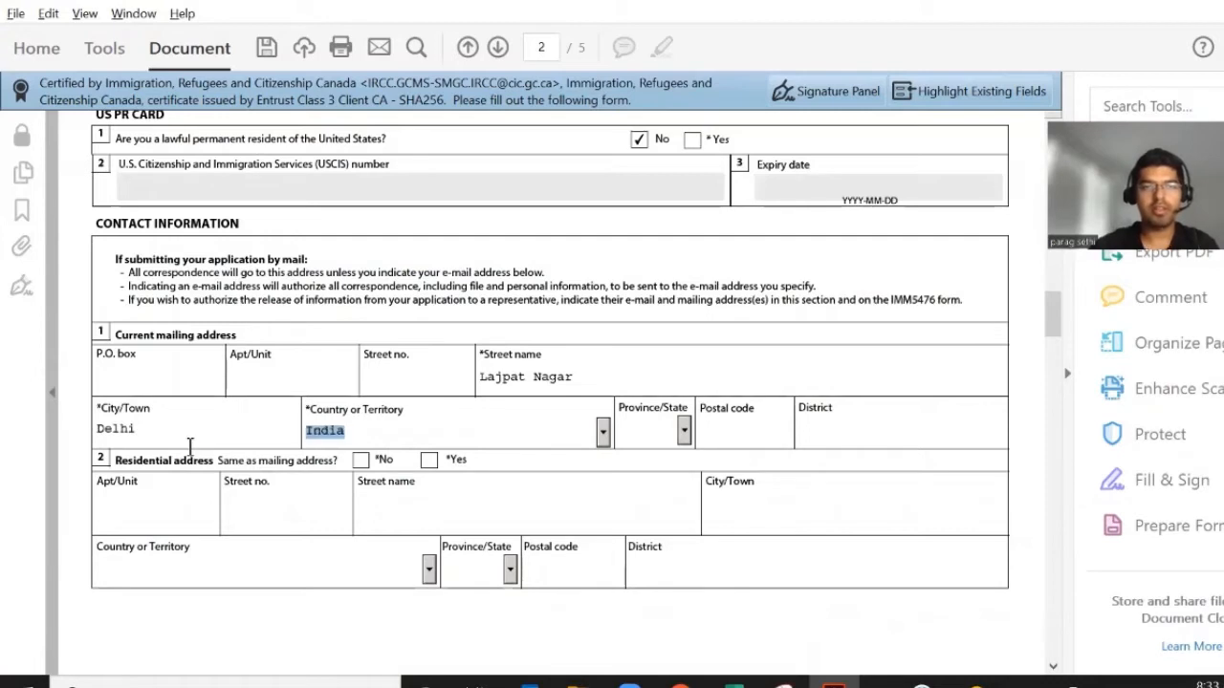
Enter the mailing address's postal code and answer Yes to the residential address being the same as the mailing address
{"action": "key", "text": "Tab"}
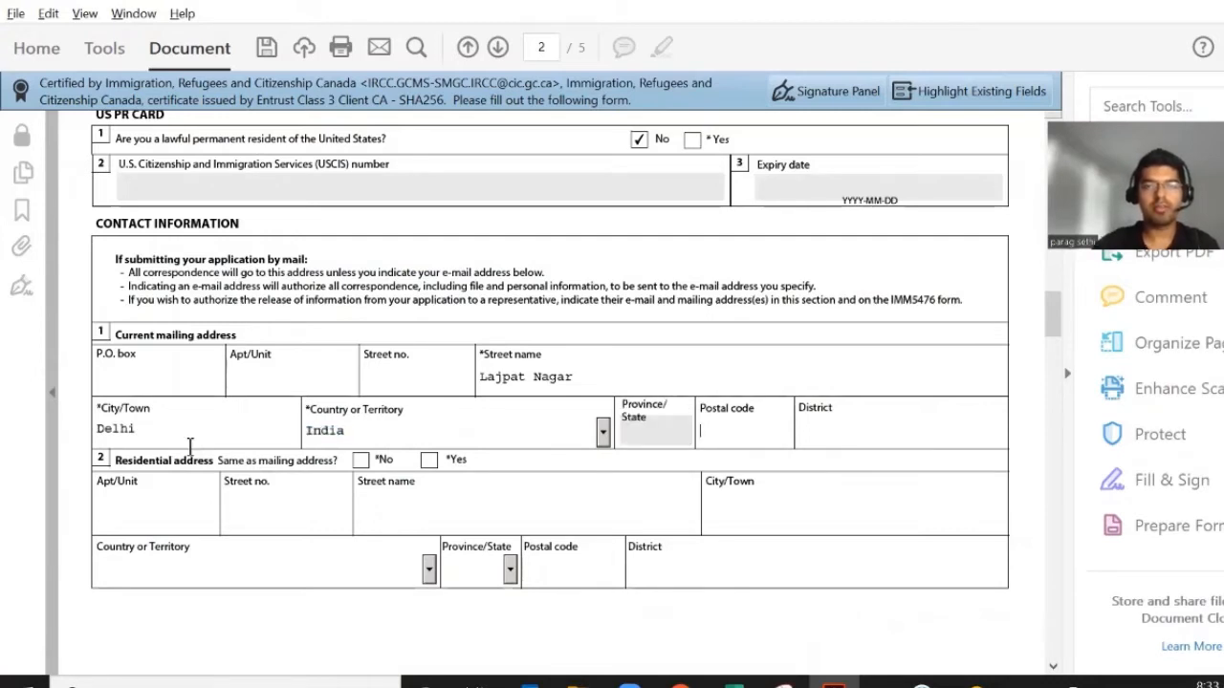
{"action": "type", "text": "110111"}
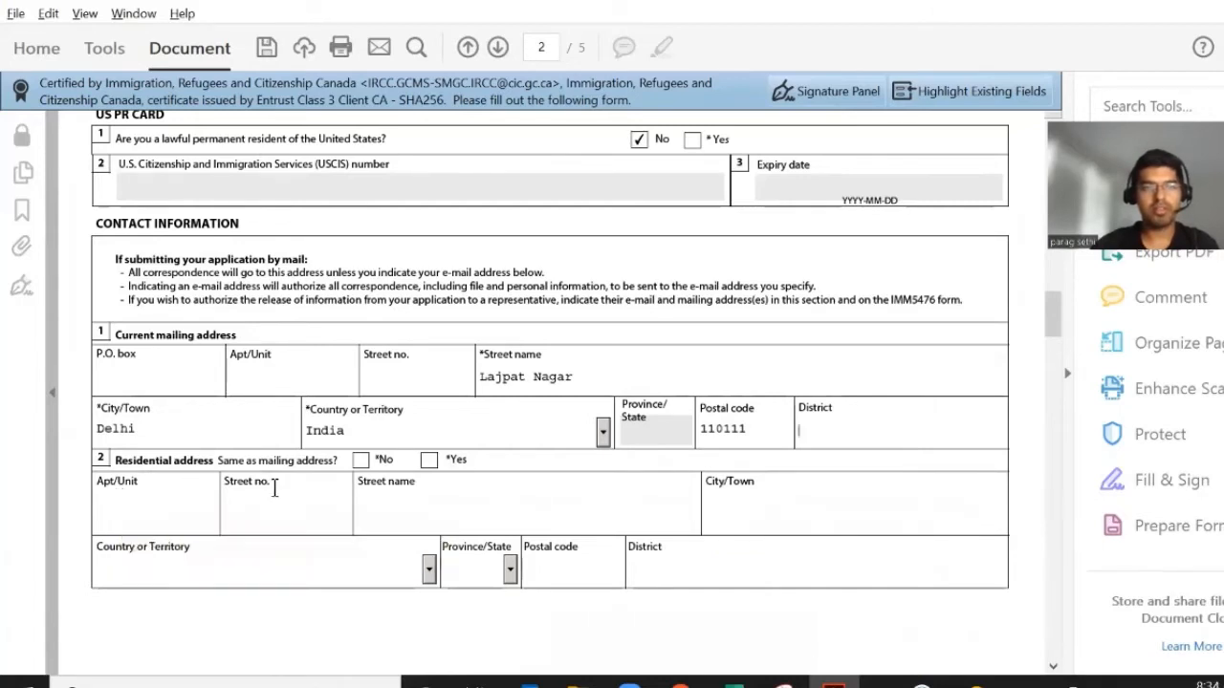
{"action": "left_click", "coordinate": [429, 460]}
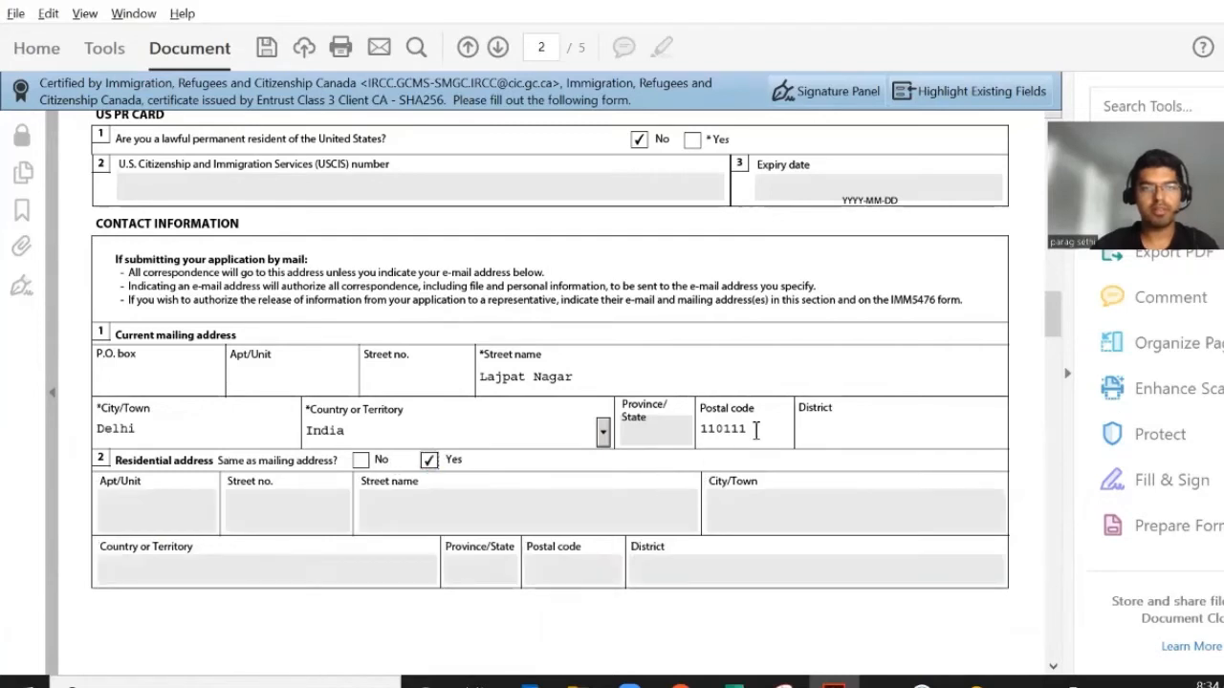
Mark the main telephone number as Other, with type Cellular and country code 91
{"action": "scroll", "coordinate": [752, 426], "scroll_direction": "down", "scroll_amount": 5}
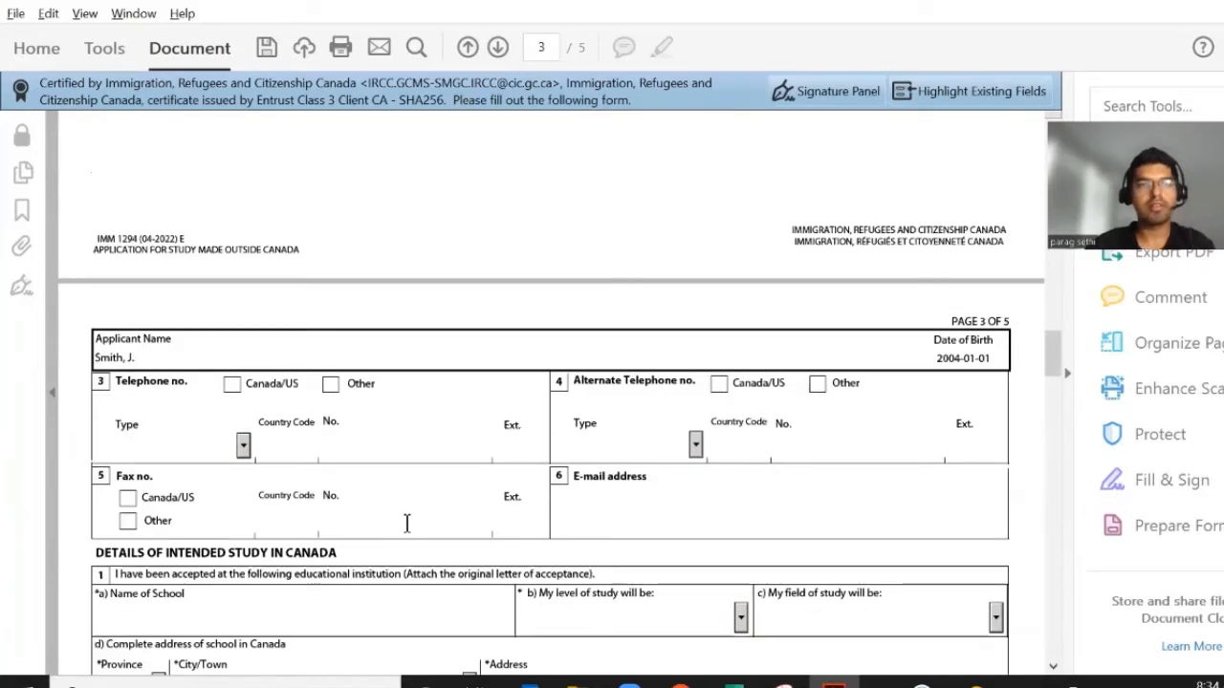
{"action": "left_click", "coordinate": [331, 386]}
{"action": "left_click", "coordinate": [241, 445]}
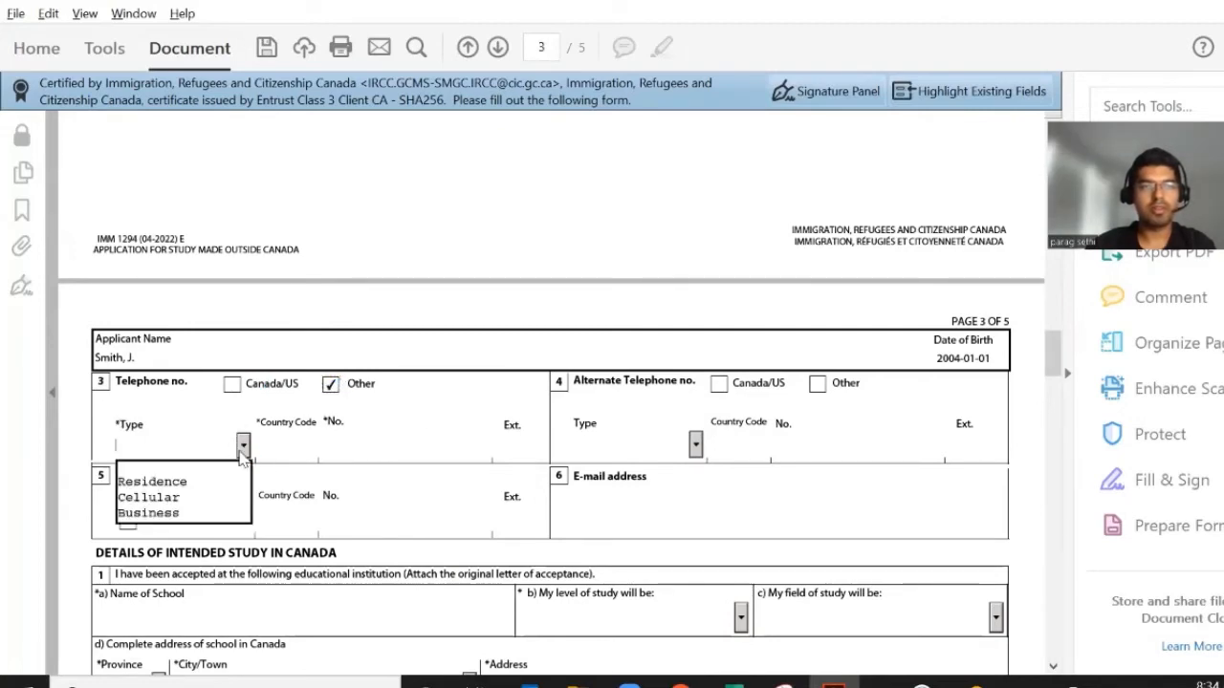
{"action": "left_click", "coordinate": [178, 500]}
{"action": "left_click", "coordinate": [299, 448]}
{"action": "type", "text": "91"}
{"action": "key", "text": "Tab"}
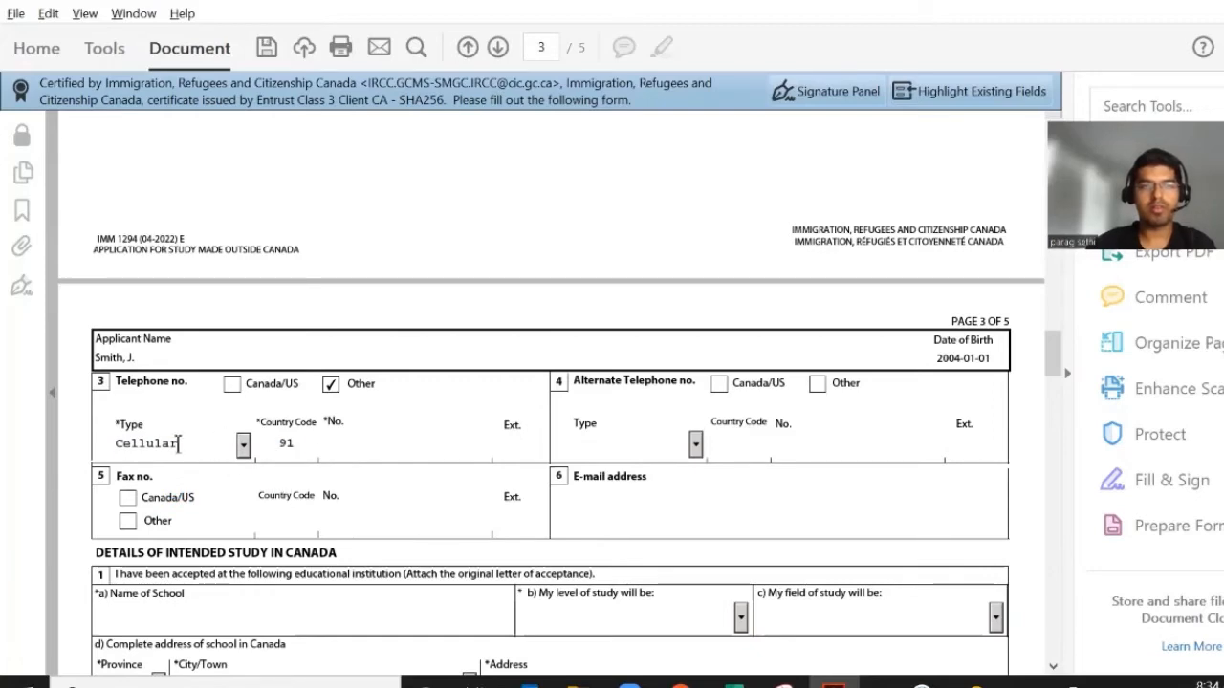
Copy the applicant's phone number from the Excel details sheet into the main telephone No. field of the form
{"action": "key", "text": "alt+Tab"}
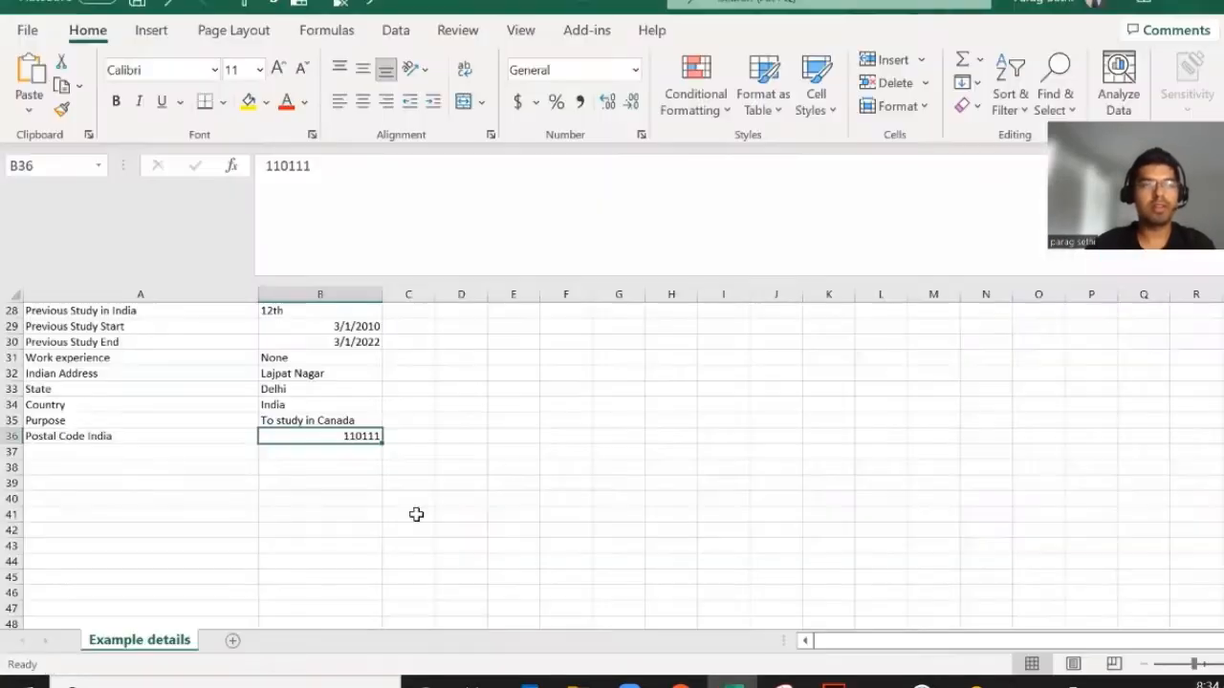
{"action": "scroll", "coordinate": [418, 524], "scroll_direction": "up", "scroll_amount": 8}
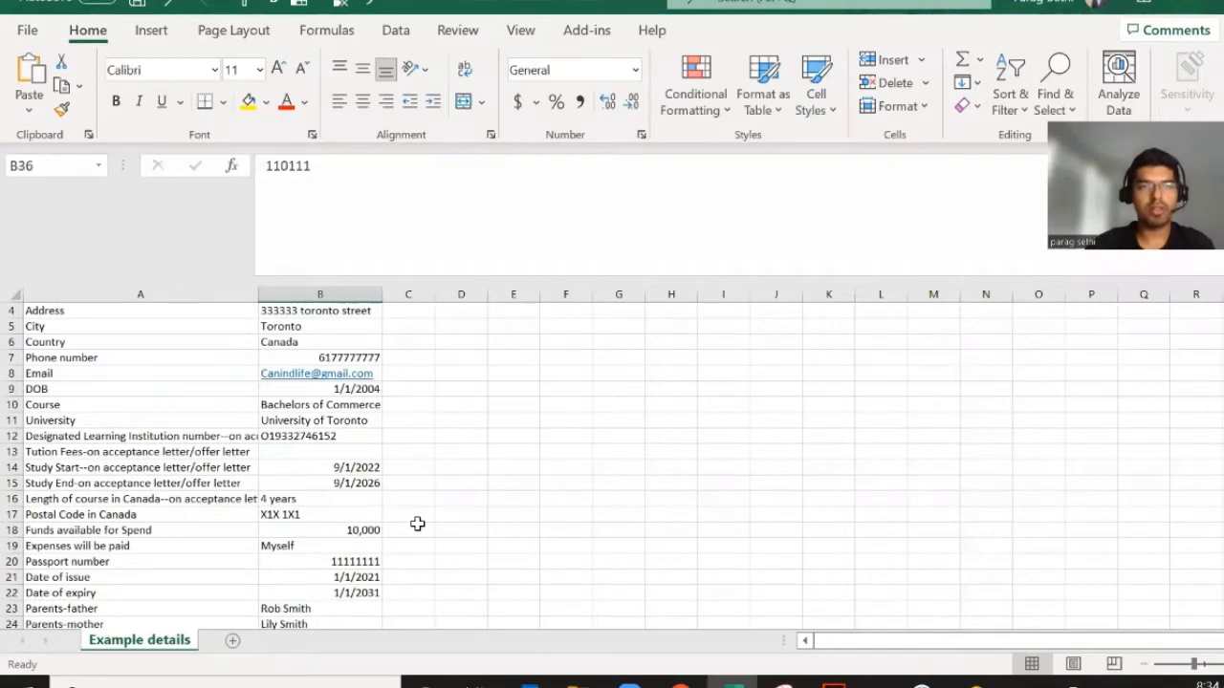
{"action": "scroll", "coordinate": [418, 524], "scroll_direction": "up", "scroll_amount": 1}
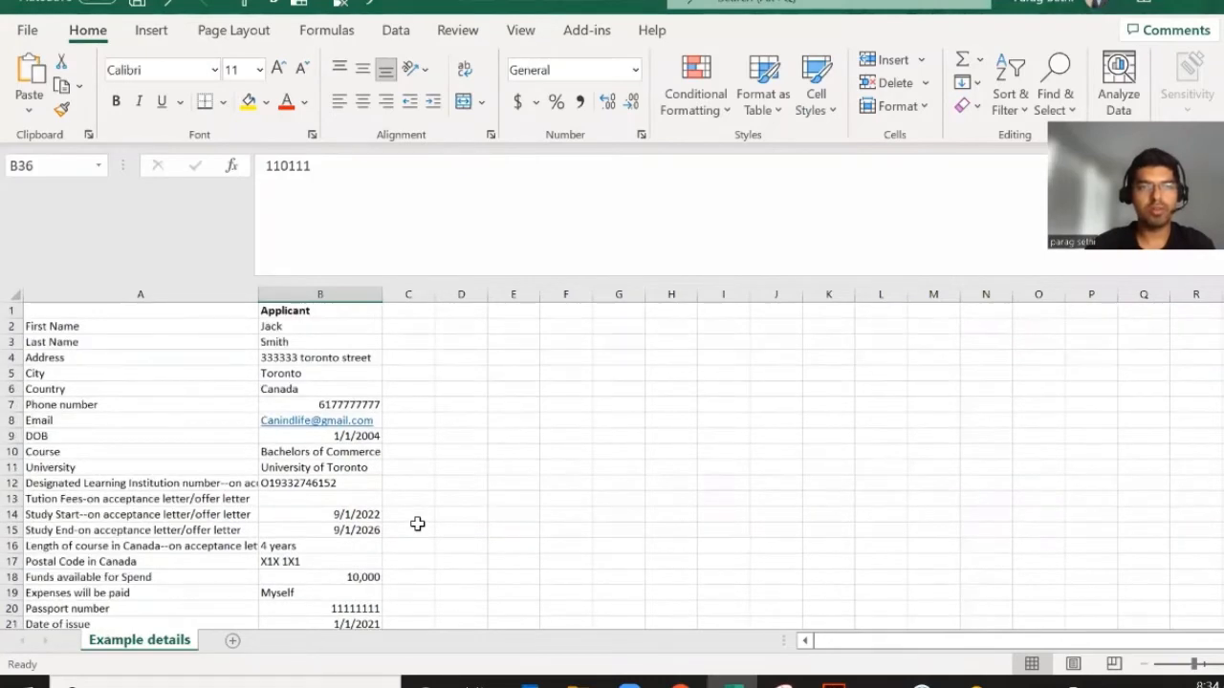
{"action": "left_click", "coordinate": [369, 404]}
{"action": "key", "text": "ctrl+c"}
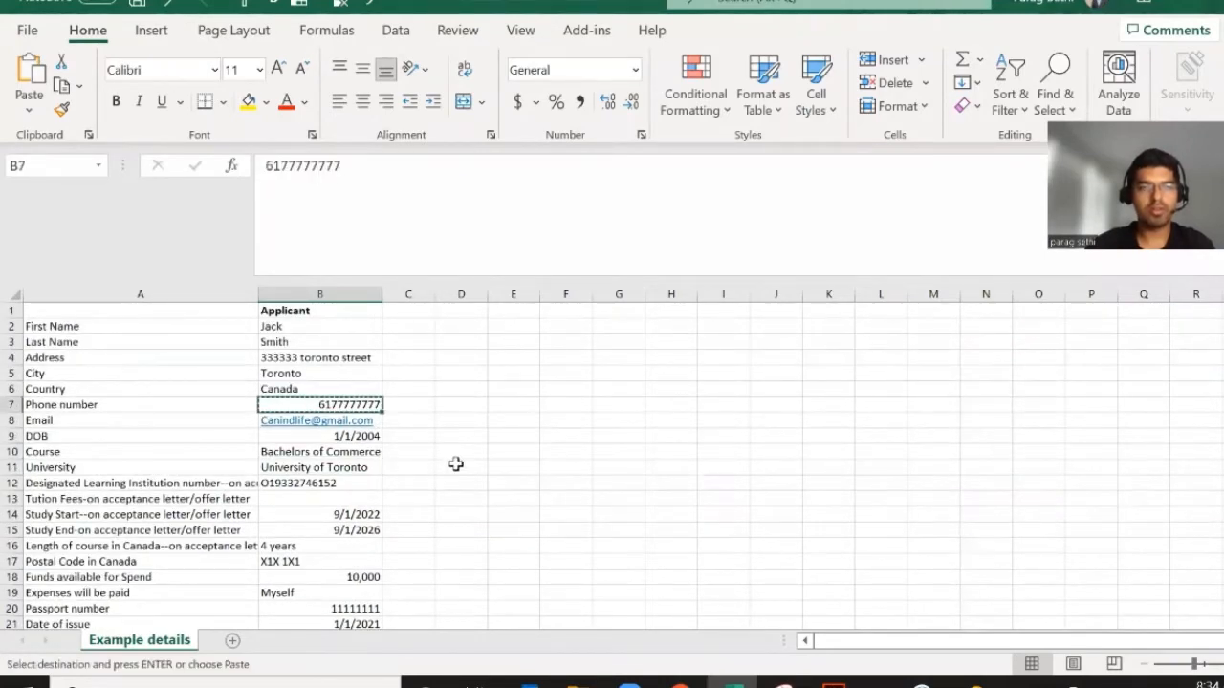
{"action": "key", "text": "alt+Tab"}
{"action": "left_click", "coordinate": [437, 445]}
{"action": "key", "text": "ctrl+v"}
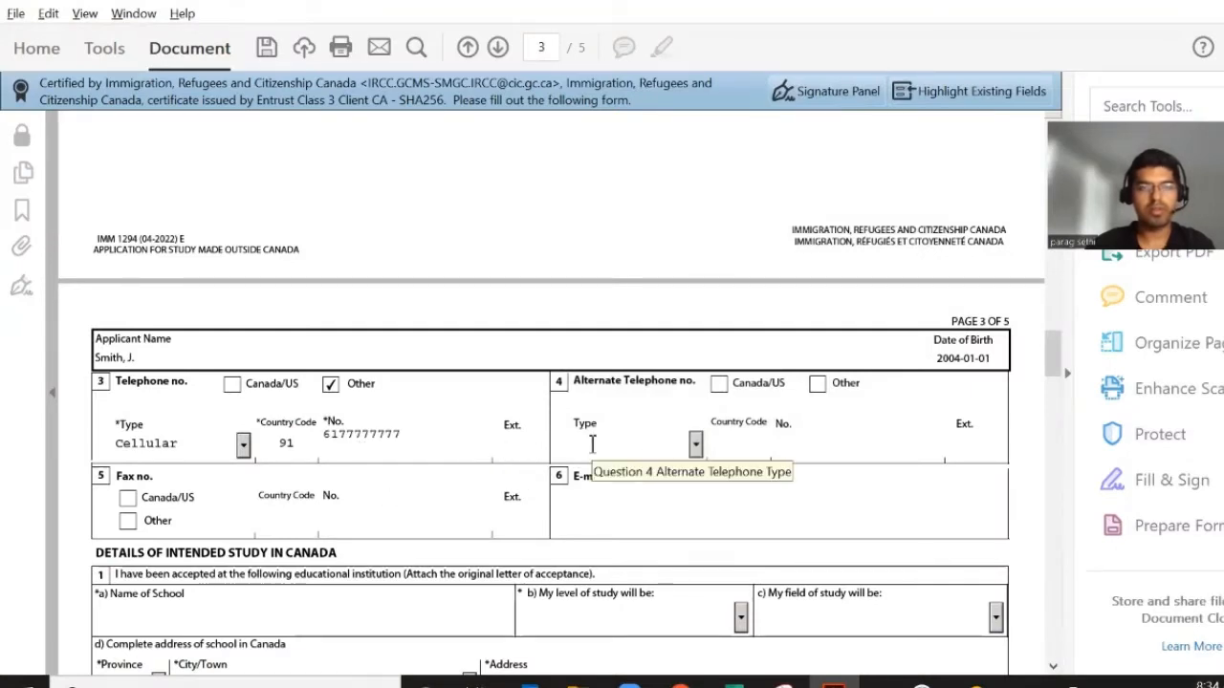
{"action": "left_click", "coordinate": [326, 502]}
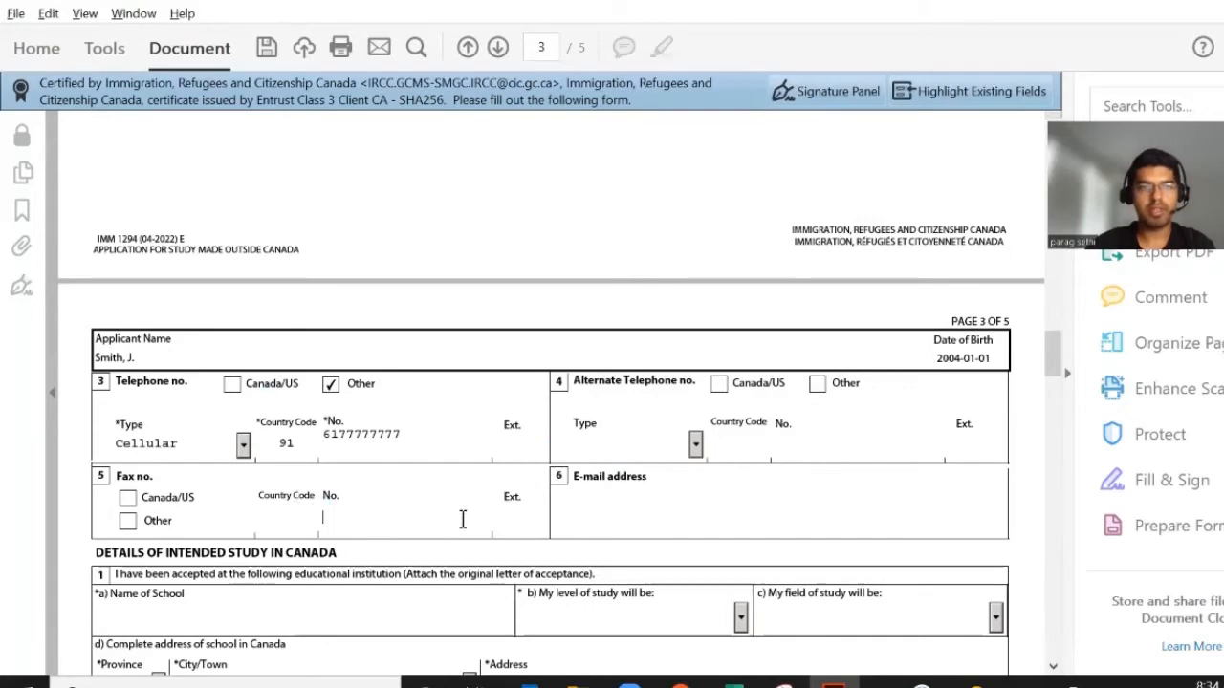
Copy the applicant's e-mail from the Excel details sheet into the form's E-mail address field
{"action": "scroll", "coordinate": [462, 519], "scroll_direction": "down", "scroll_amount": 2}
{"action": "key", "text": "alt+Tab"}
{"action": "left_click", "coordinate": [212, 419]}
{"action": "key", "text": "Right"}
{"action": "key", "text": "ctrl+c"}
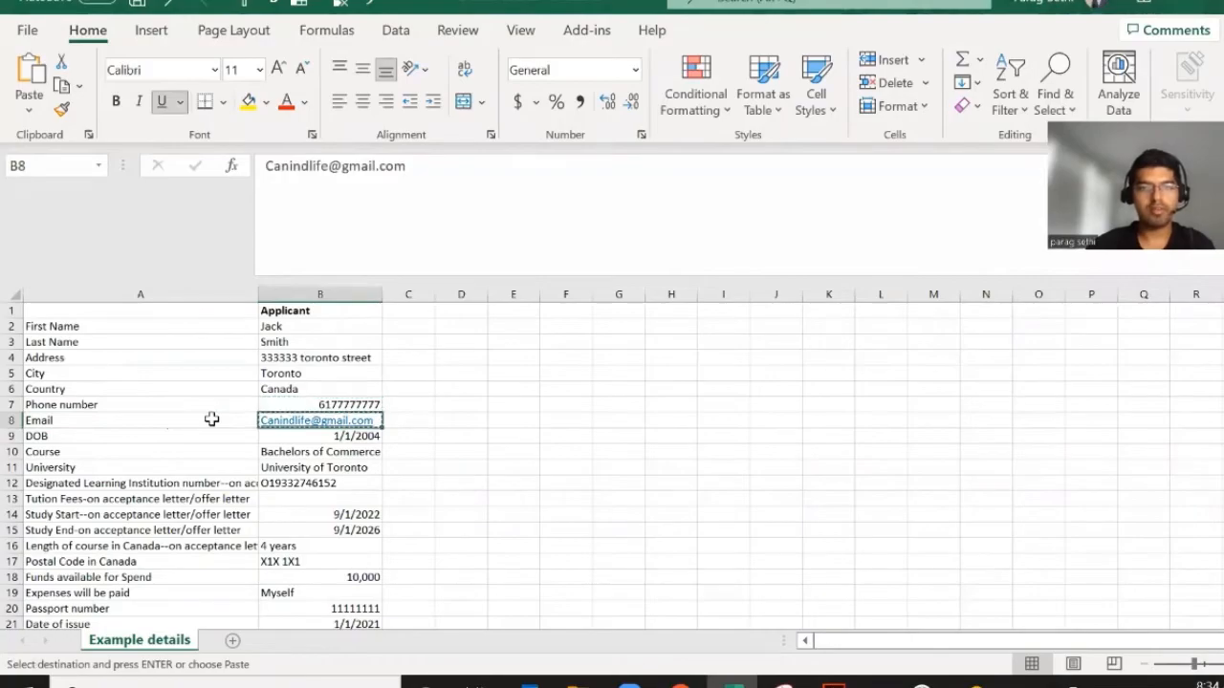
{"action": "key", "text": "alt+Tab"}
{"action": "left_click", "coordinate": [742, 483]}
{"action": "key", "text": "ctrl+v"}
Copy University of Toronto from the Excel details sheet into the Name of School field under the intended study details
{"action": "scroll", "coordinate": [218, 435], "scroll_direction": "down", "scroll_amount": 2}
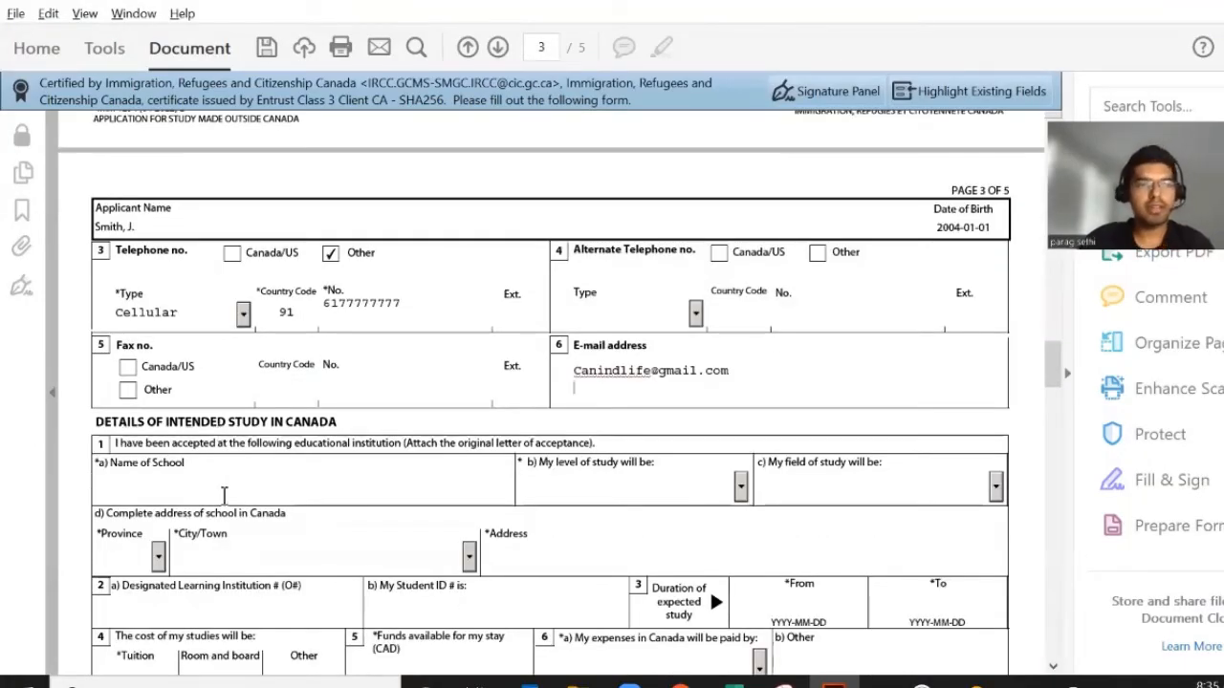
{"action": "key", "text": "alt+Tab"}
{"action": "scroll", "coordinate": [272, 481], "scroll_direction": "down", "scroll_amount": 1}
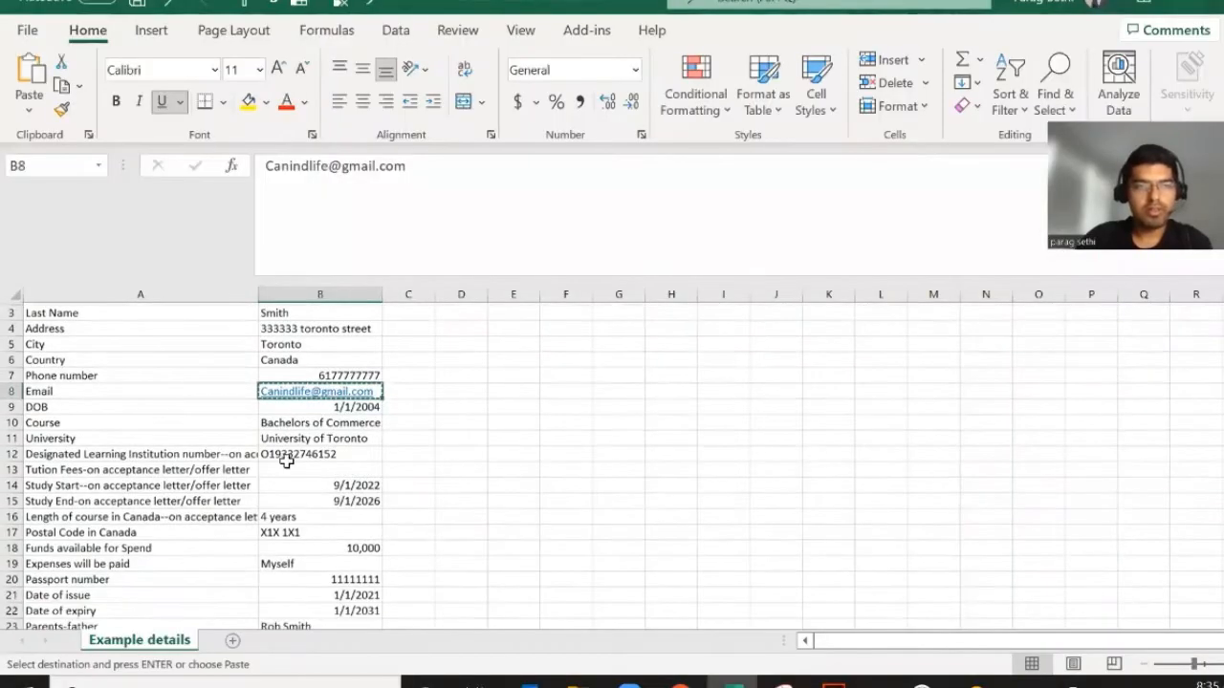
{"action": "scroll", "coordinate": [272, 481], "scroll_direction": "down", "scroll_amount": 1}
{"action": "left_click", "coordinate": [319, 418]}
{"action": "key", "text": "alt+Tab"}
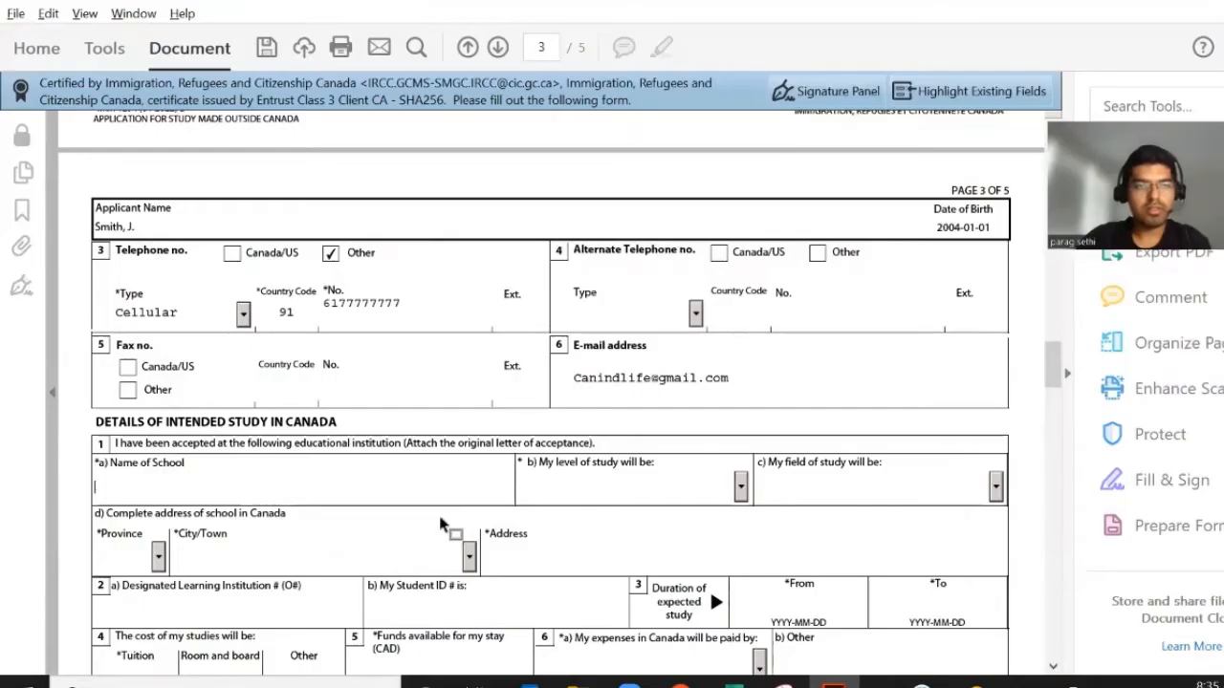
{"action": "key", "text": "ctrl+v"}
Set the level of study to University - Bachelor's Deg. in the intended study details
{"action": "left_click", "coordinate": [715, 497]}
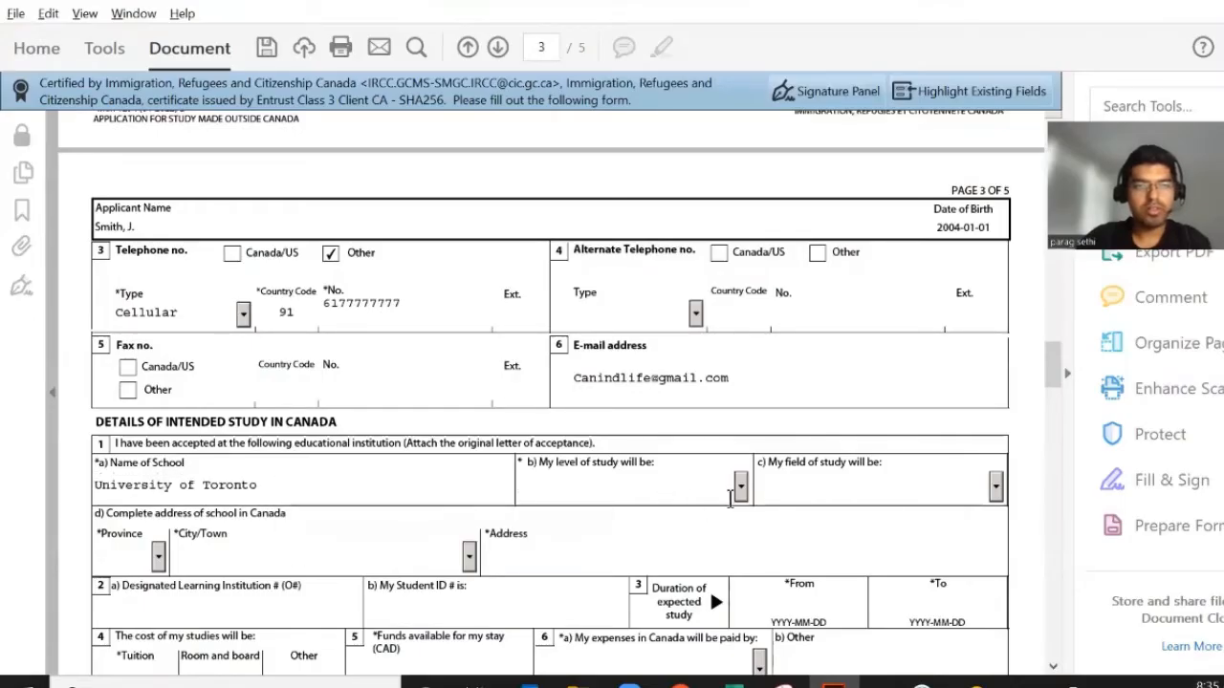
{"action": "left_click", "coordinate": [740, 486]}
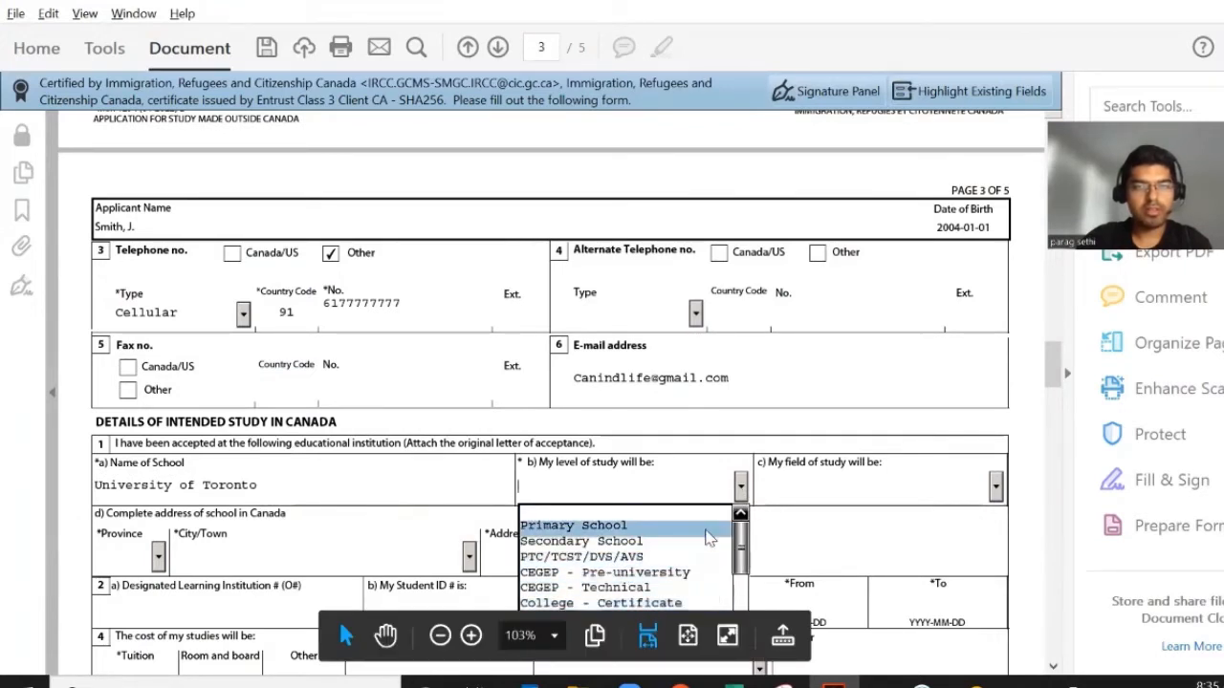
{"action": "scroll", "coordinate": [706, 532], "scroll_direction": "down", "scroll_amount": 2}
{"action": "left_click", "coordinate": [743, 574]}
{"action": "left_click", "coordinate": [742, 574]}
{"action": "left_click", "coordinate": [742, 574]}
{"action": "left_click", "coordinate": [742, 573]}
{"action": "left_click", "coordinate": [742, 574]}
{"action": "left_click", "coordinate": [742, 574]}
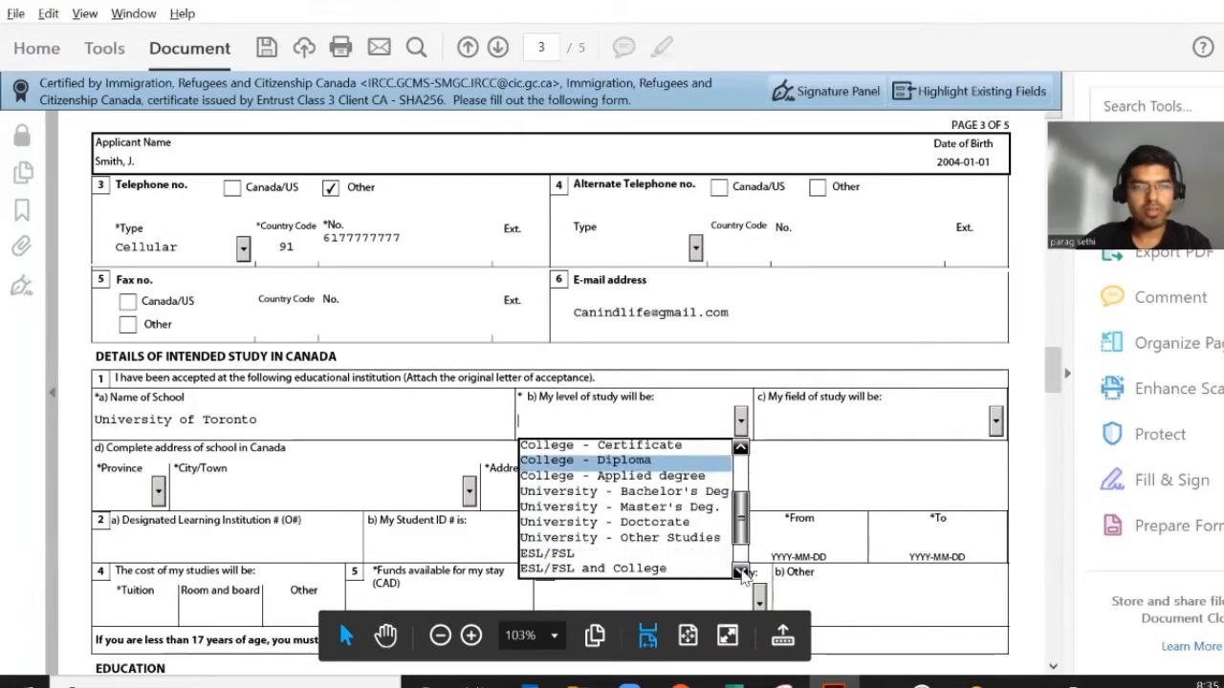
{"action": "left_click", "coordinate": [670, 491]}
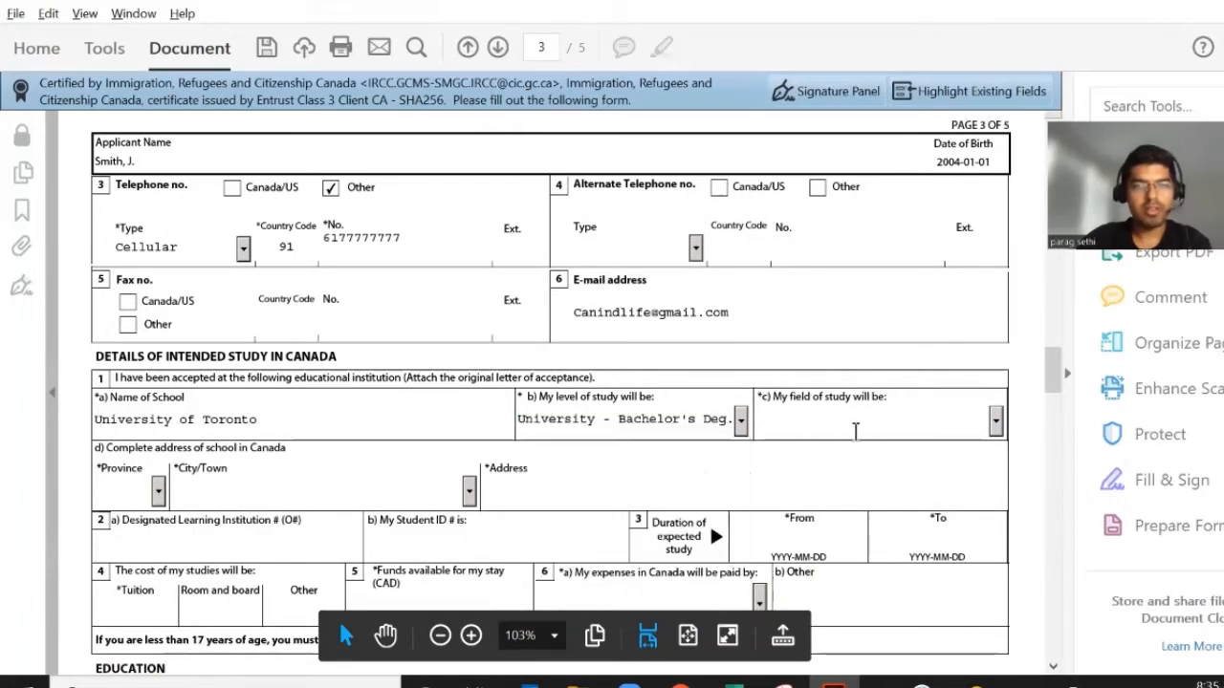
Set the field of study to Business/Commerce and the school's province to ON in the intended study details
{"action": "left_click", "coordinate": [996, 421]}
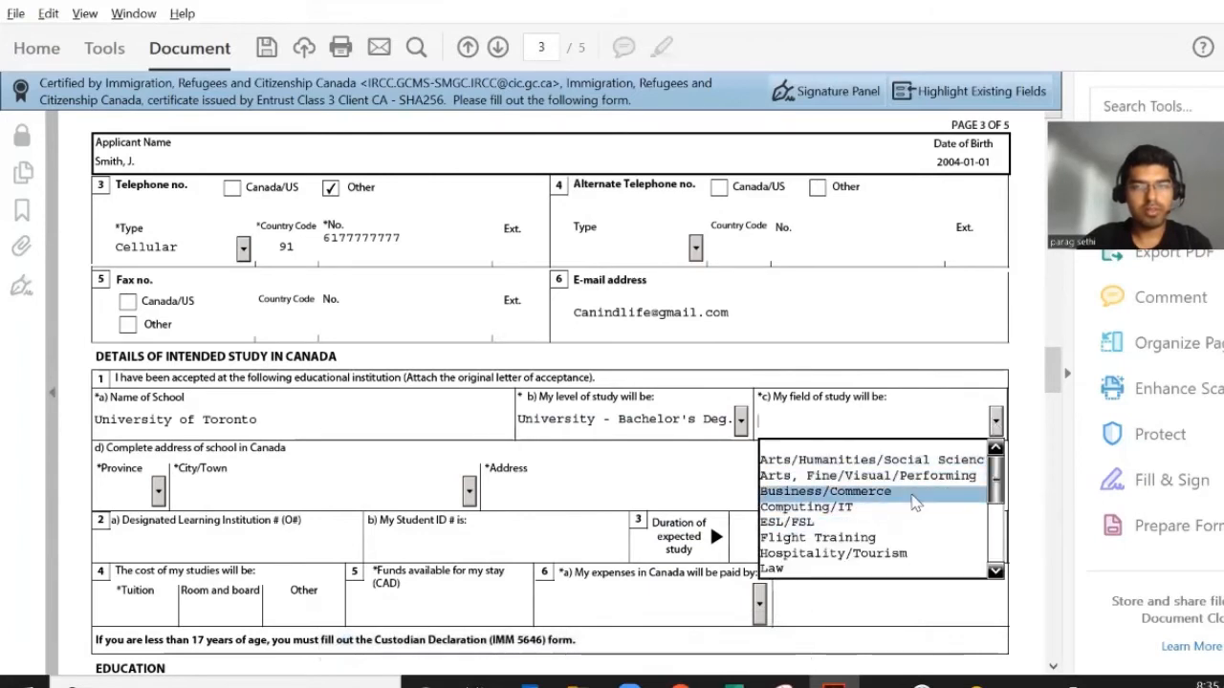
{"action": "left_click", "coordinate": [918, 493]}
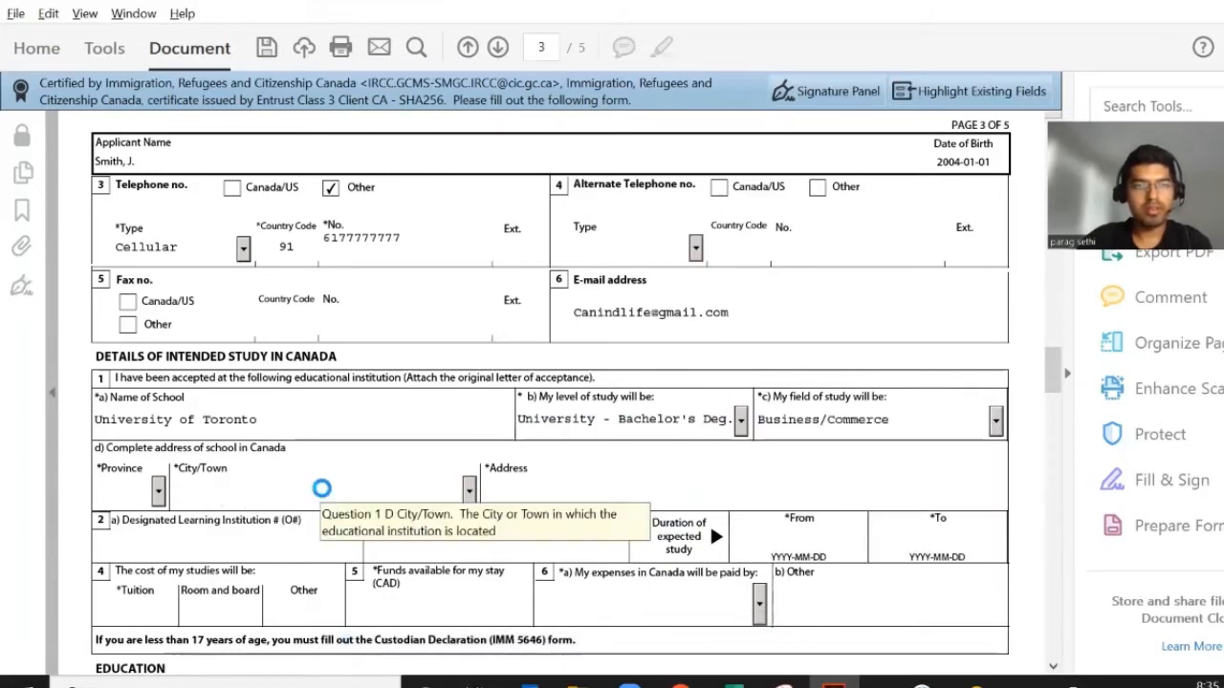
{"action": "scroll", "coordinate": [320, 494], "scroll_direction": "down", "scroll_amount": 1}
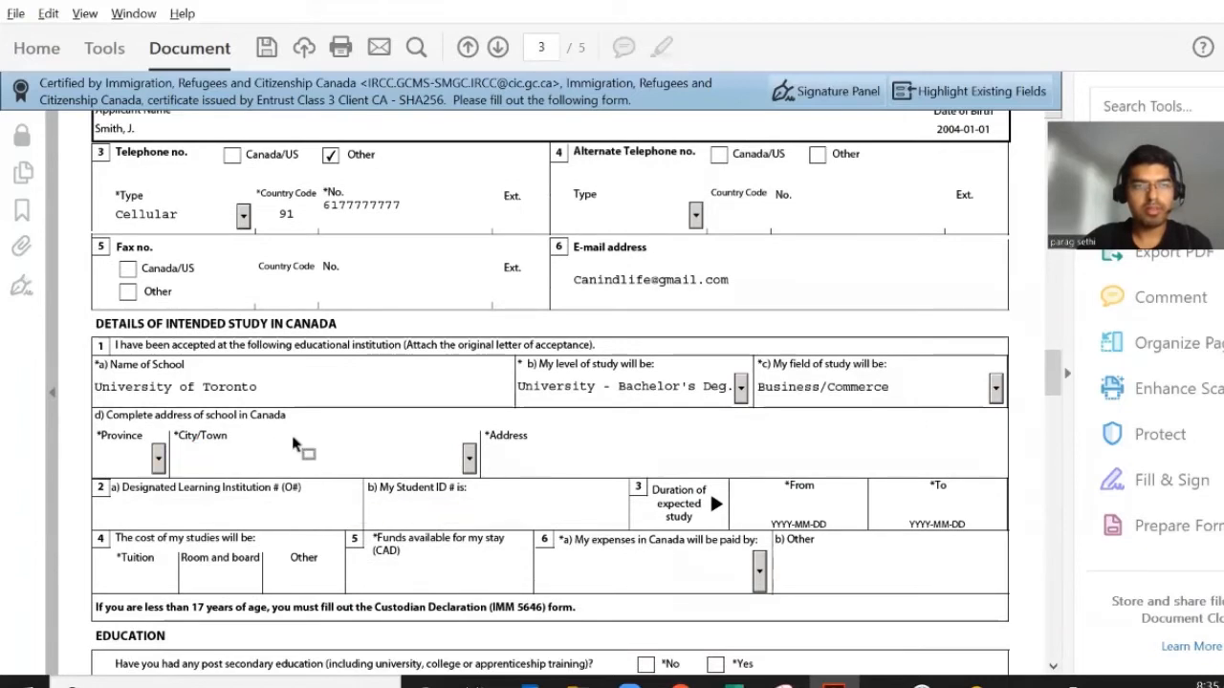
{"action": "left_click", "coordinate": [157, 459]}
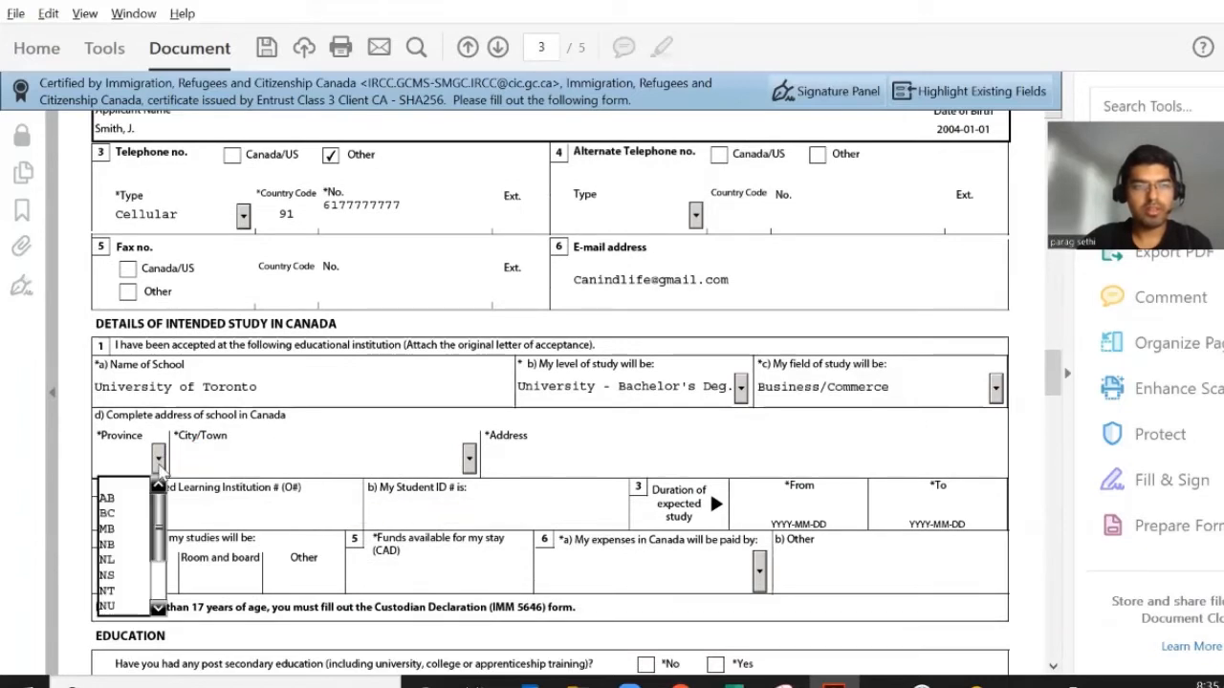
{"action": "scroll", "coordinate": [142, 569], "scroll_direction": "down", "scroll_amount": 2}
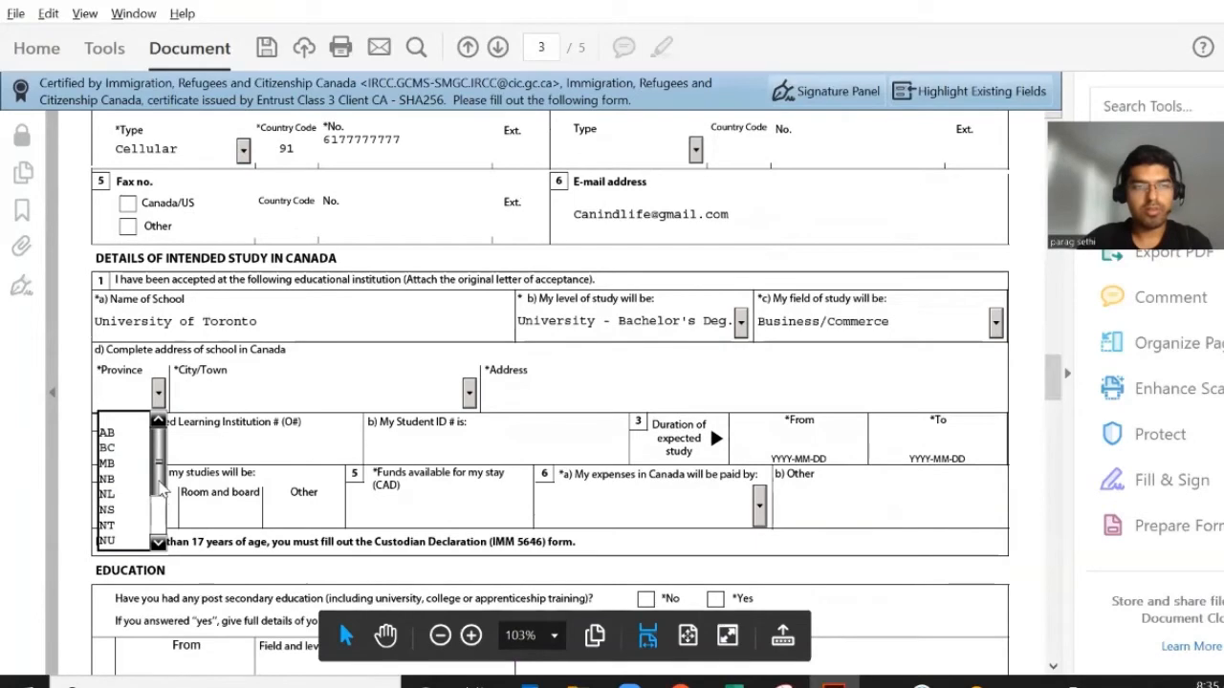
{"action": "scroll", "coordinate": [143, 531], "scroll_direction": "down", "scroll_amount": 2}
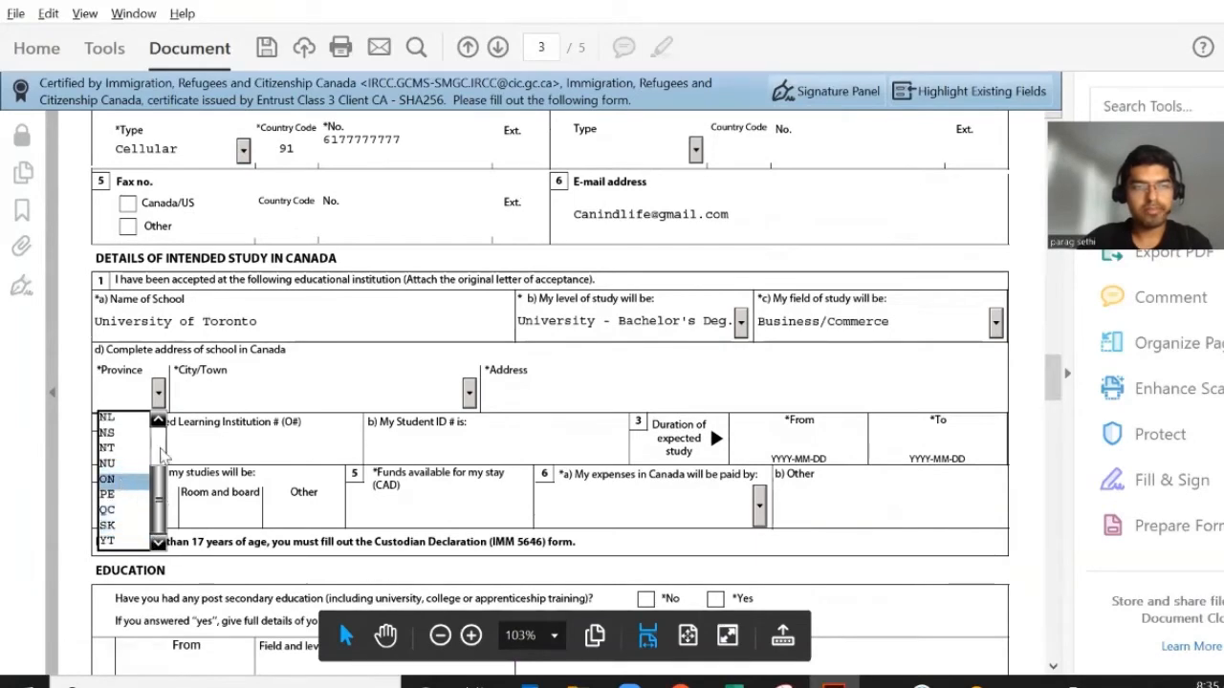
{"action": "left_click", "coordinate": [115, 478]}
Enter Toronto as the school's city and copy the street address from the Excel details sheet into the school's Address field
{"action": "left_click", "coordinate": [248, 395]}
{"action": "type", "text": "Toronto"}
{"action": "scroll", "coordinate": [248, 394], "scroll_direction": "down", "scroll_amount": 1}
{"action": "left_click", "coordinate": [560, 325]}
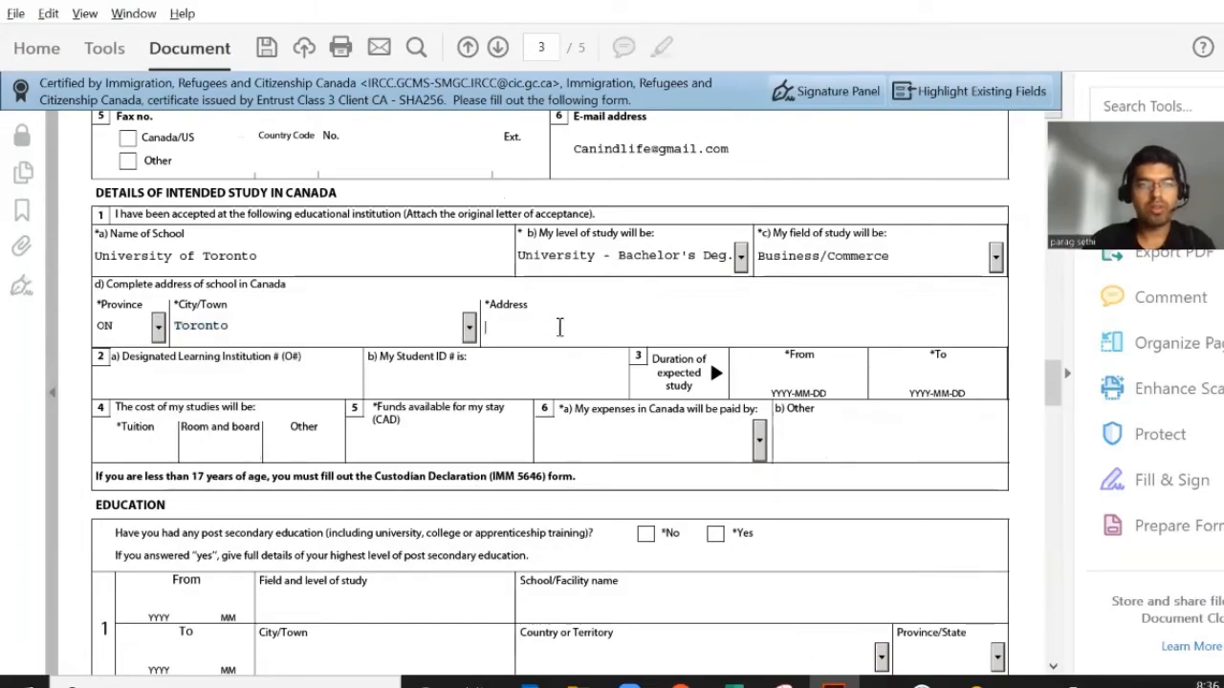
{"action": "key", "text": "alt+Tab"}
{"action": "left_click", "coordinate": [292, 357]}
{"action": "key", "text": "ctrl+c"}
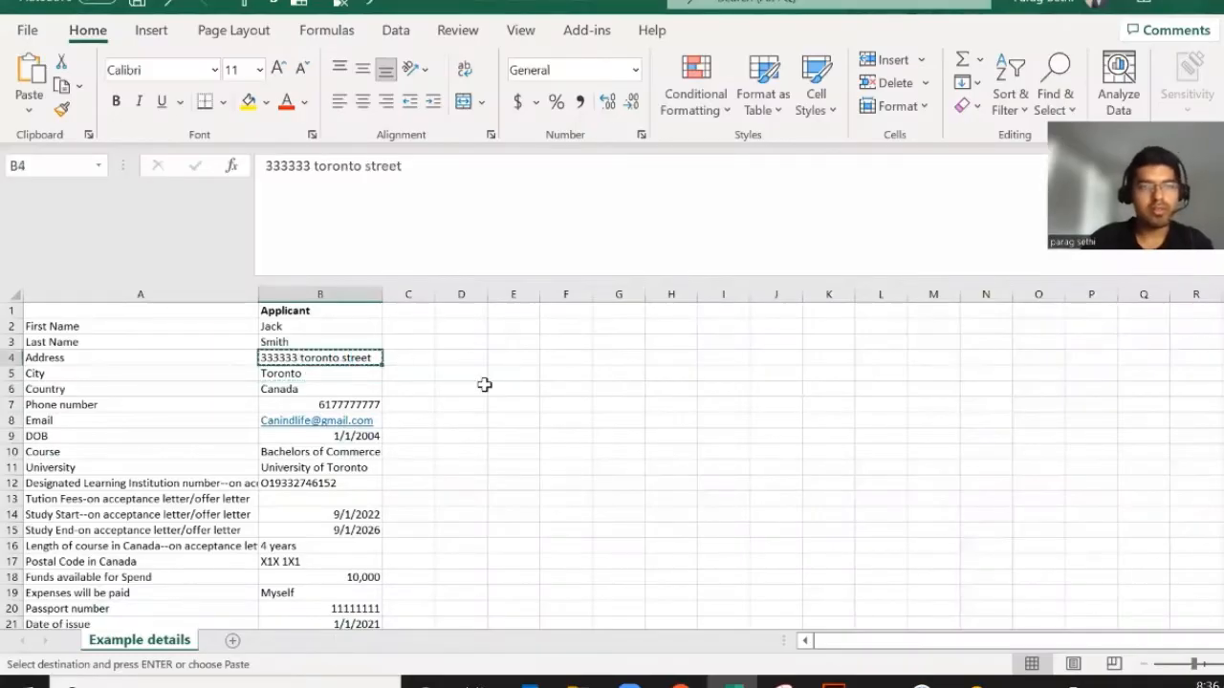
{"action": "key", "text": "alt+Tab"}
{"action": "key", "text": "ctrl+v"}
Copy the Designated Learning Institution number from the Excel details sheet into question 2a of the intended study details
{"action": "left_click", "coordinate": [208, 385]}
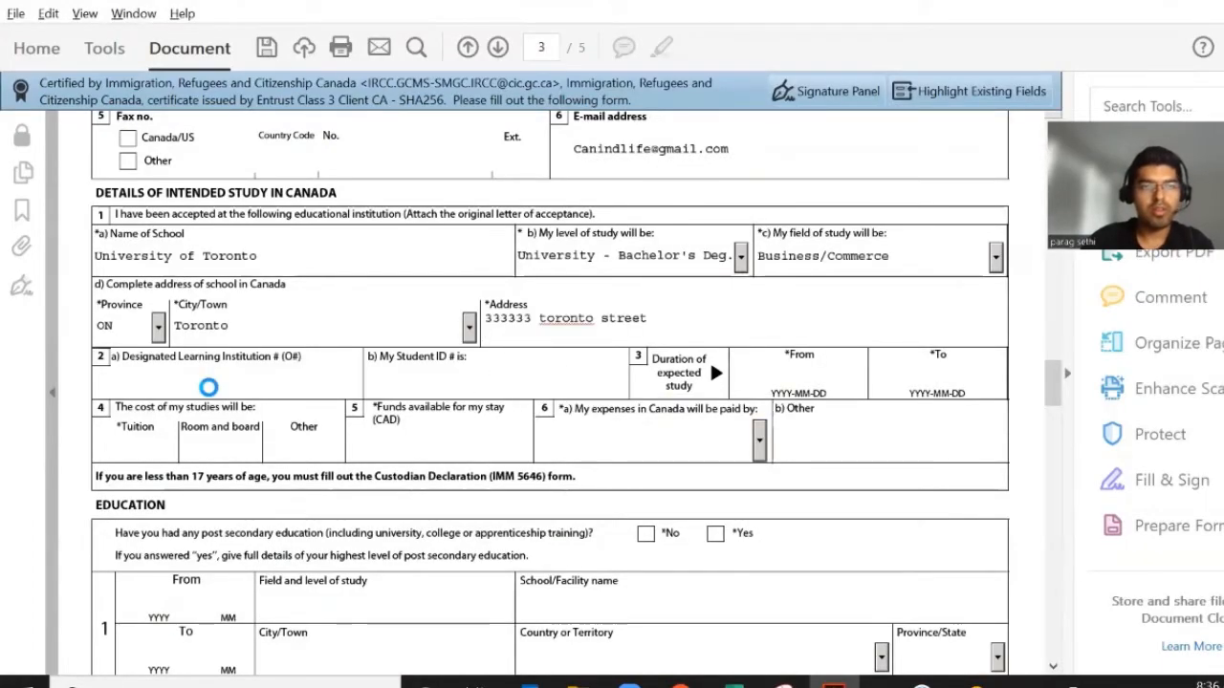
{"action": "key", "text": "alt+Tab"}
{"action": "left_click", "coordinate": [334, 482]}
{"action": "key", "text": "ctrl+c"}
{"action": "key", "text": "alt+Tab"}
{"action": "key", "text": "ctrl+v"}
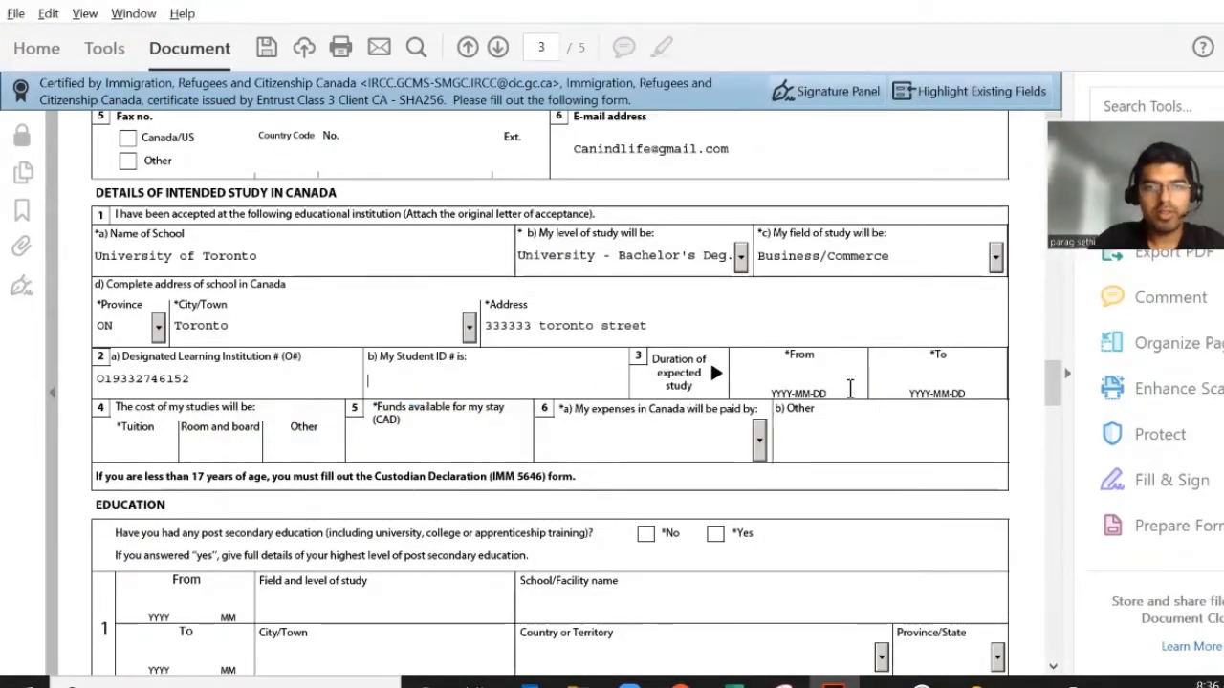
Enter 2022-09-01 as the From date of the expected study duration, using the study start in the Excel details sheet
{"action": "key", "text": "alt+Tab"}
{"action": "left_click", "coordinate": [354, 374]}
{"action": "key", "text": "ctrl+c"}
{"action": "key", "text": "alt+Tab"}
{"action": "key", "text": "alt+Tab"}
{"action": "key", "text": "alt+Tab"}
{"action": "left_click", "coordinate": [793, 384]}
{"action": "type", "text": "2022"}
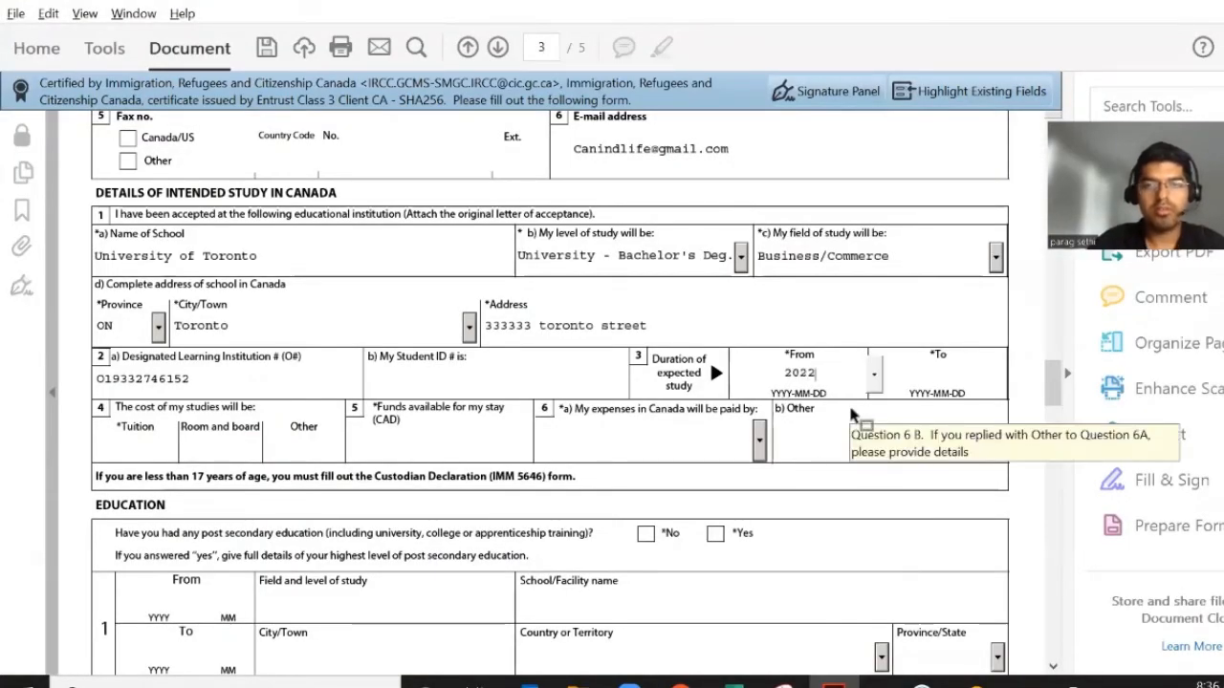
{"action": "key", "text": "alt+Tab"}
{"action": "key", "text": "alt+Tab"}
{"action": "type", "text": "-09-01"}
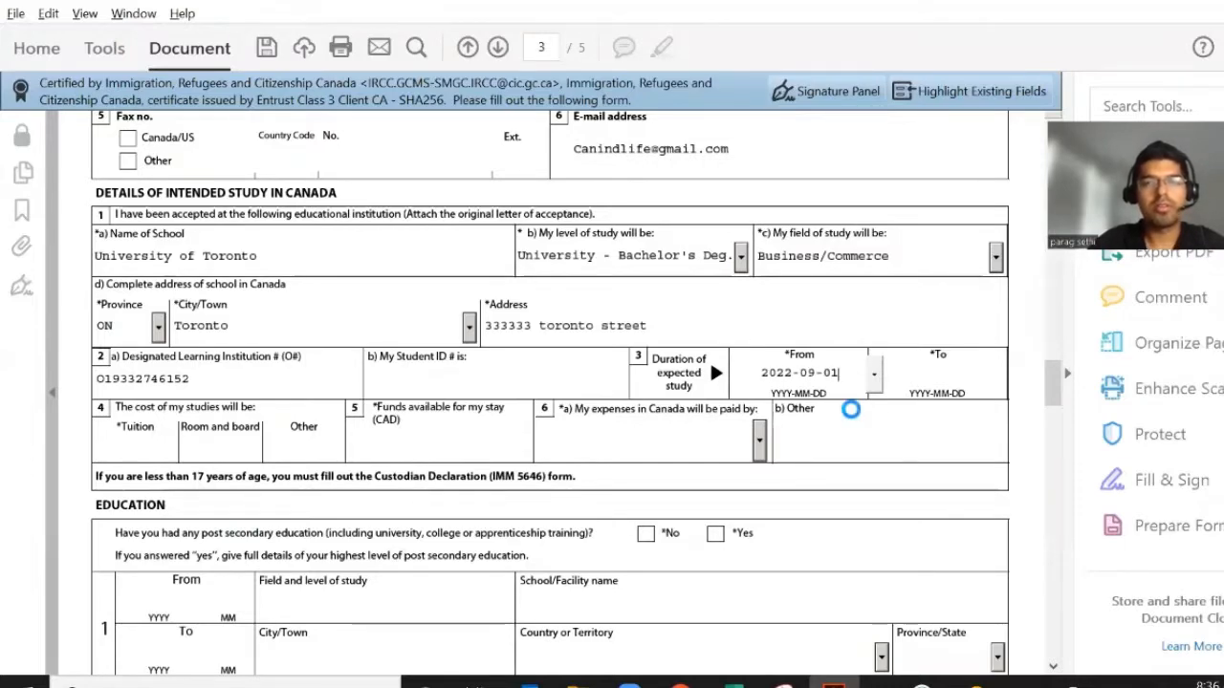
Enter 2026-09-01 as the To date of the expected study duration, using the study end in the Excel details sheet
{"action": "key", "text": "Tab"}
{"action": "key", "text": "alt+Tab"}
{"action": "key", "text": "alt+Tab"}
{"action": "type", "text": "2026"}
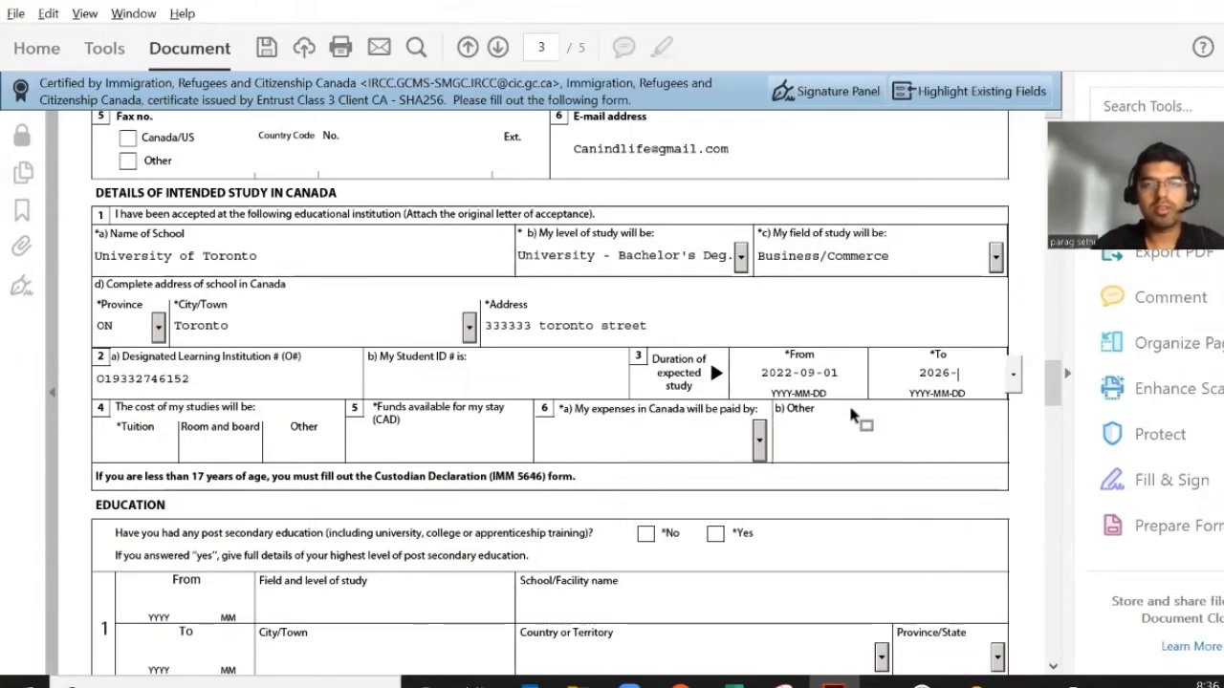
{"action": "type", "text": "-"}
{"action": "key", "text": "alt+Tab"}
{"action": "key", "text": "alt+Tab"}
{"action": "type", "text": "09-01"}
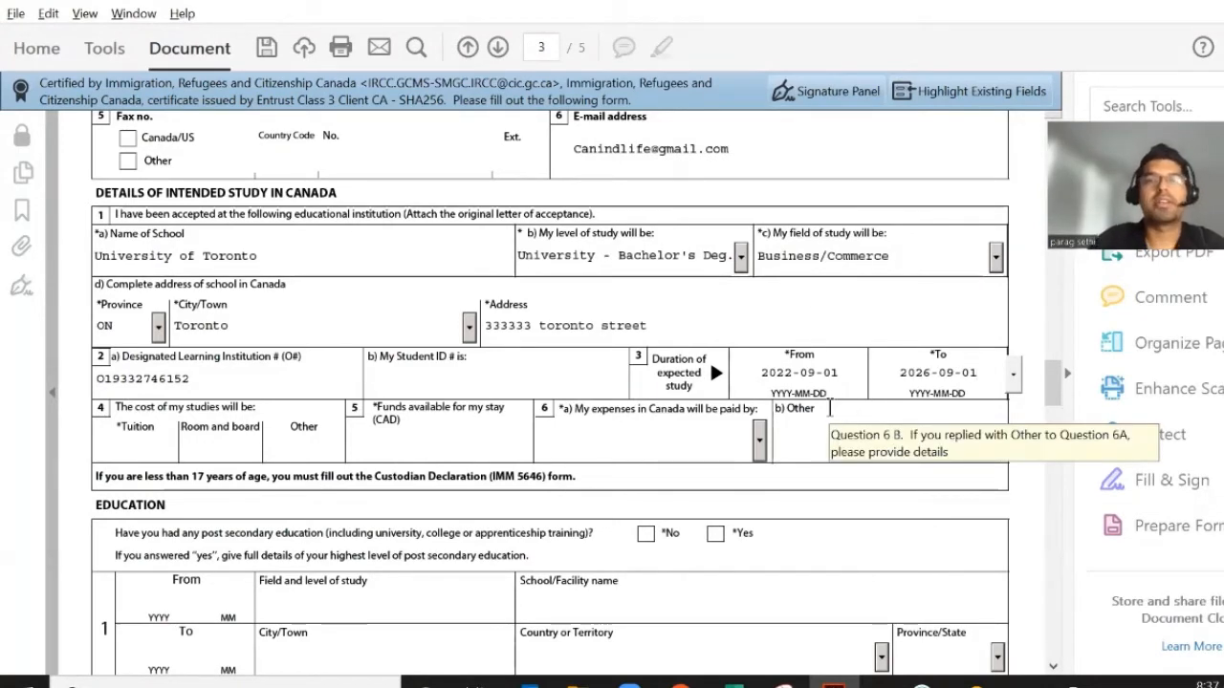
Copy the $40,000 tuition fee from the Excel details sheet into the Tuition field under the cost of studies
{"action": "key", "text": "alt+Tab"}
{"action": "left_click", "coordinate": [359, 436]}
{"action": "key", "text": "ctrl+c"}
{"action": "key", "text": "alt+Tab"}
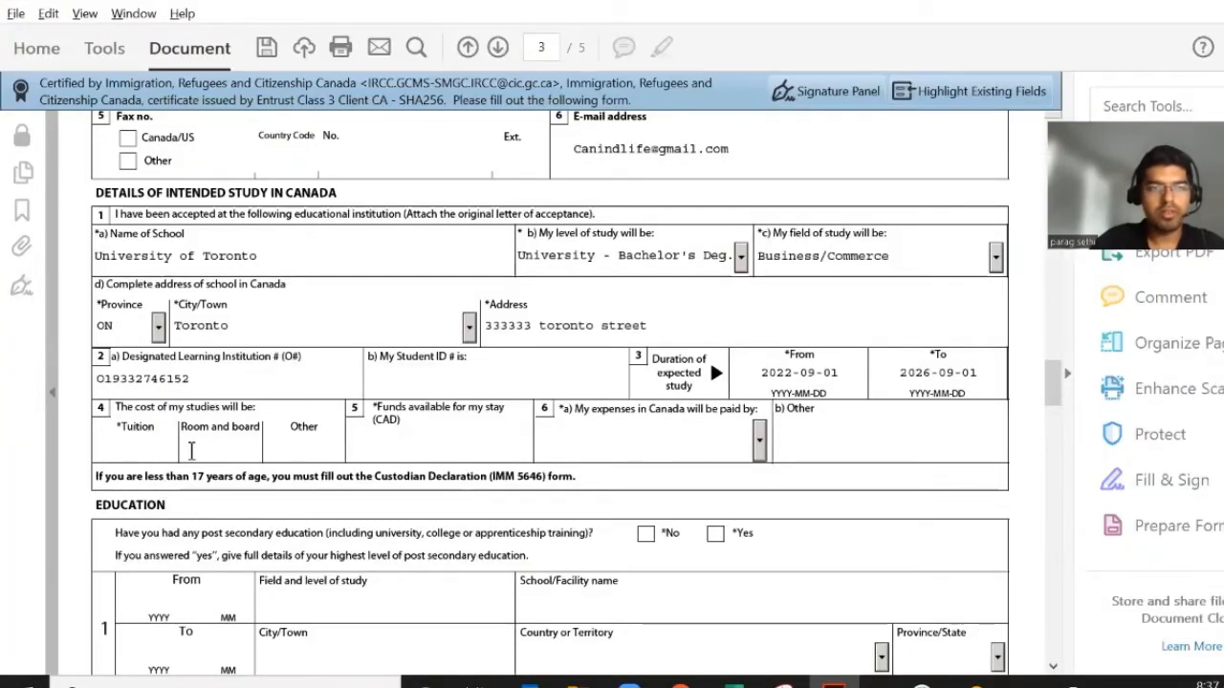
{"action": "left_click", "coordinate": [172, 451]}
{"action": "key", "text": "ctrl+v"}
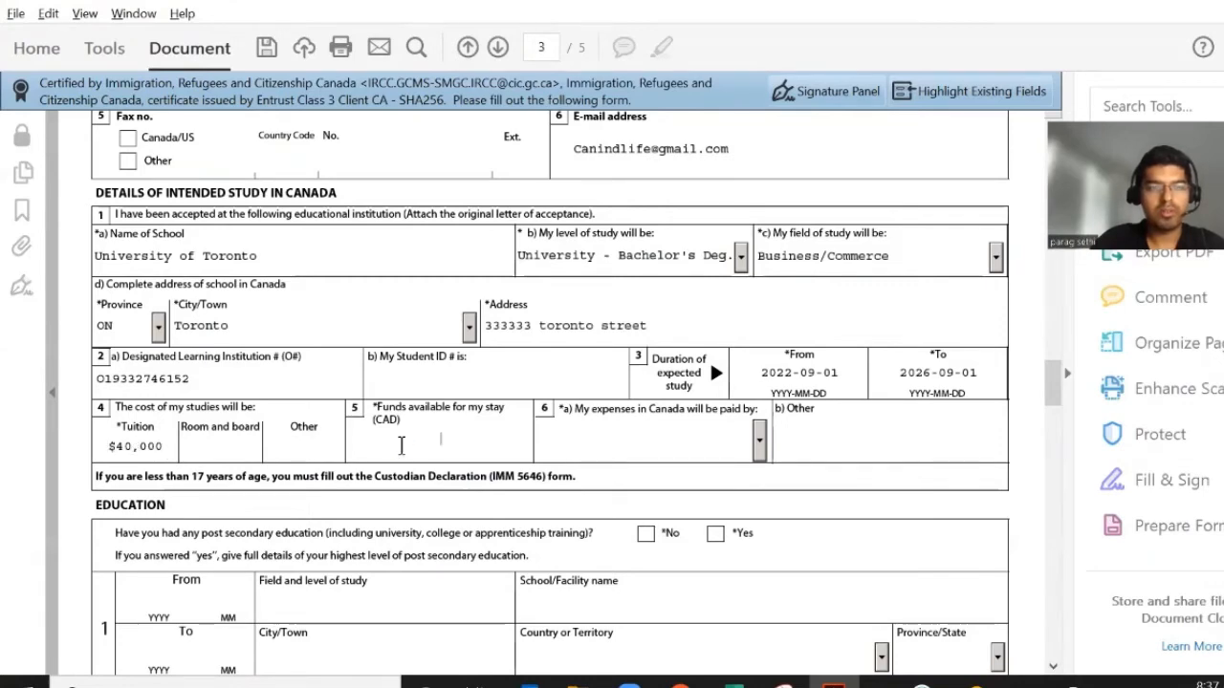
Enter 10000 as the funds available for the stay, as given in the Excel details sheet
{"action": "key", "text": "alt+Tab"}
{"action": "key", "text": "Down"}
{"action": "key", "text": "ctrl+c"}
{"action": "key", "text": "alt+Tab"}
{"action": "type", "text": "10000"}
{"action": "key", "text": "Tab"}
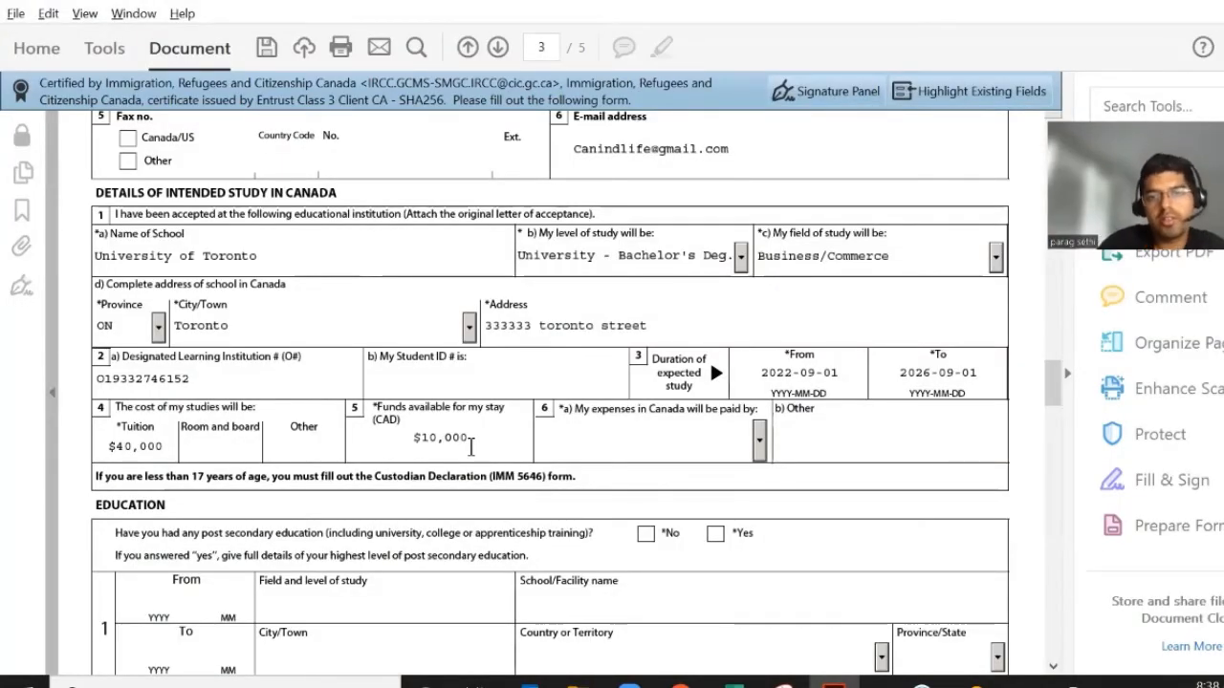
Set the expenses in Canada as paid by Myself and answer No to the post secondary education question
{"action": "left_click", "coordinate": [759, 442]}
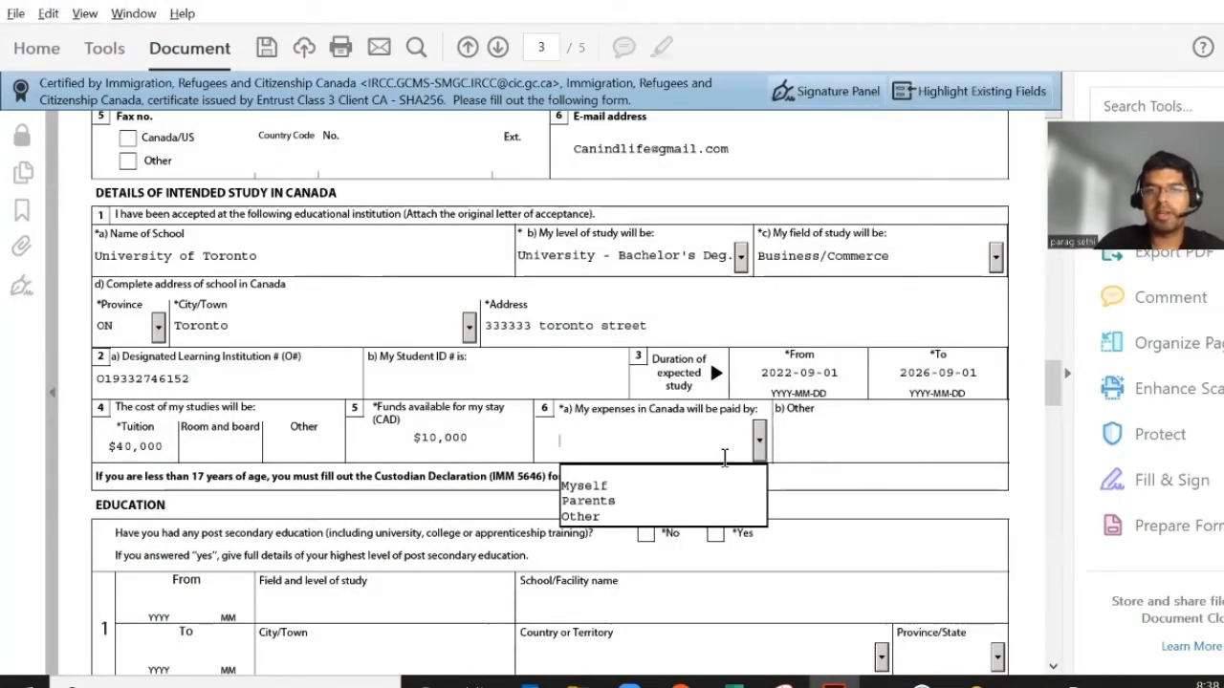
{"action": "left_click", "coordinate": [757, 488]}
{"action": "scroll", "coordinate": [306, 552], "scroll_direction": "down", "scroll_amount": 2}
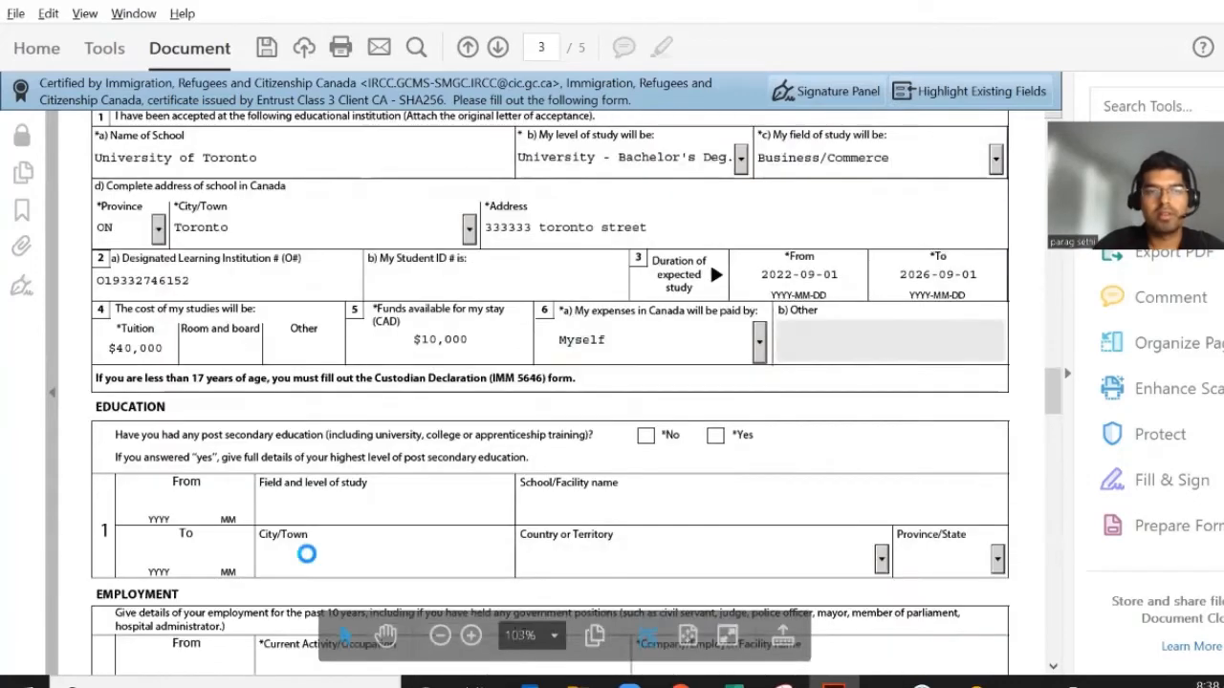
{"action": "scroll", "coordinate": [387, 545], "scroll_direction": "down", "scroll_amount": 1}
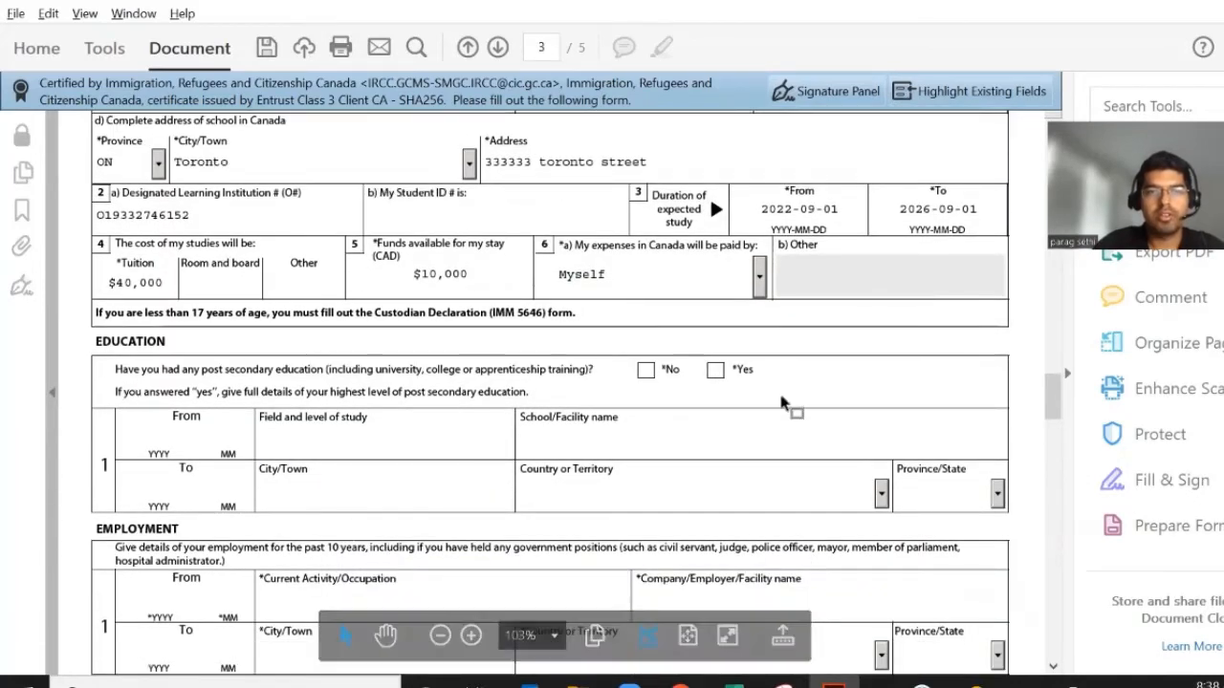
{"action": "left_click", "coordinate": [648, 371]}
{"action": "scroll", "coordinate": [450, 530], "scroll_direction": "down", "scroll_amount": 2}
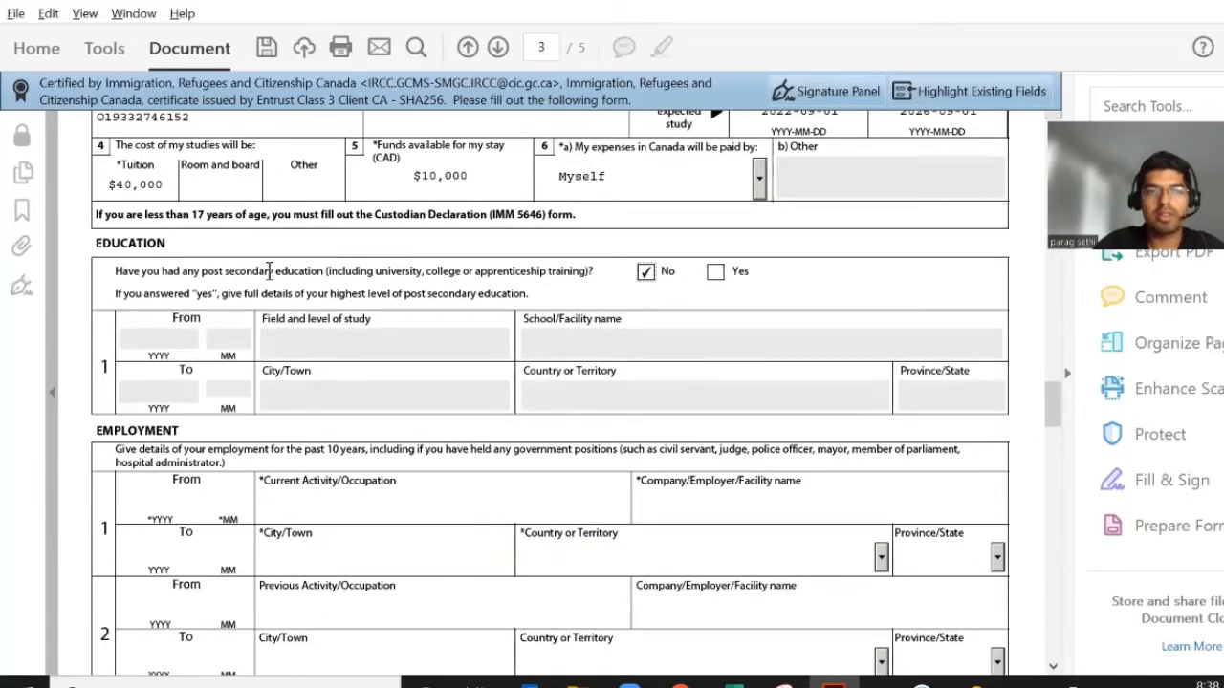
Set both the From and To dates of employment record 1 to 2022, month 08
{"action": "scroll", "coordinate": [446, 571], "scroll_direction": "down", "scroll_amount": 1}
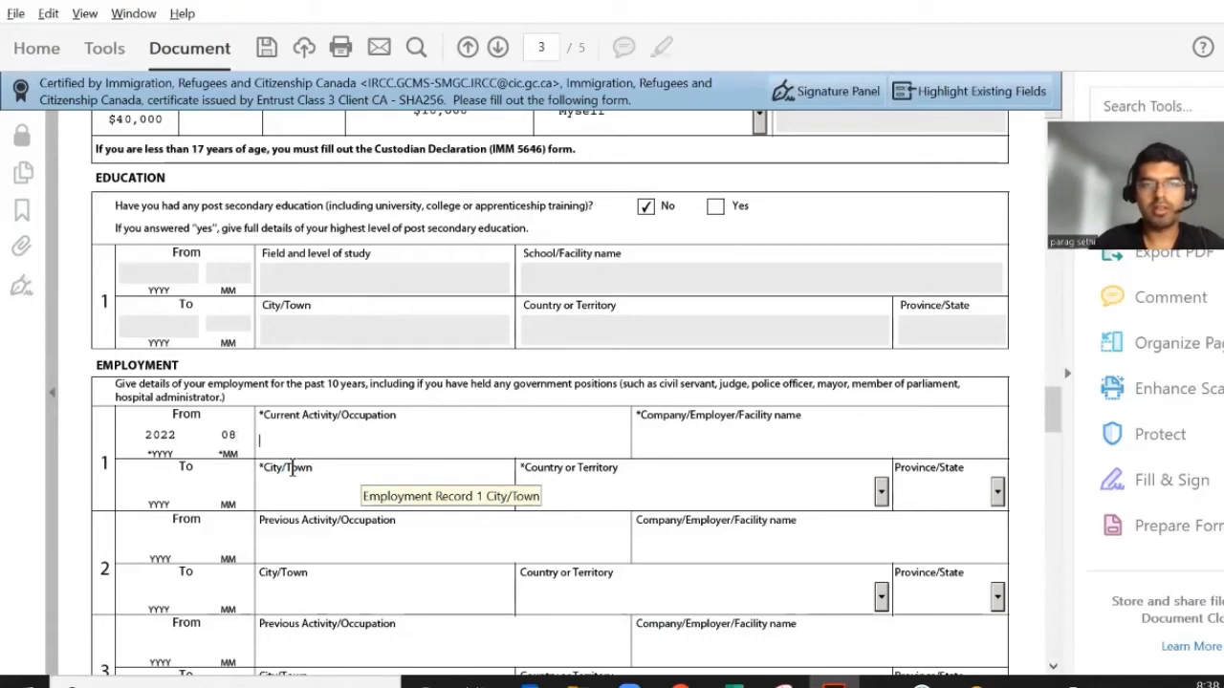
{"action": "left_click", "coordinate": [150, 477]}
{"action": "type", "text": "2022"}
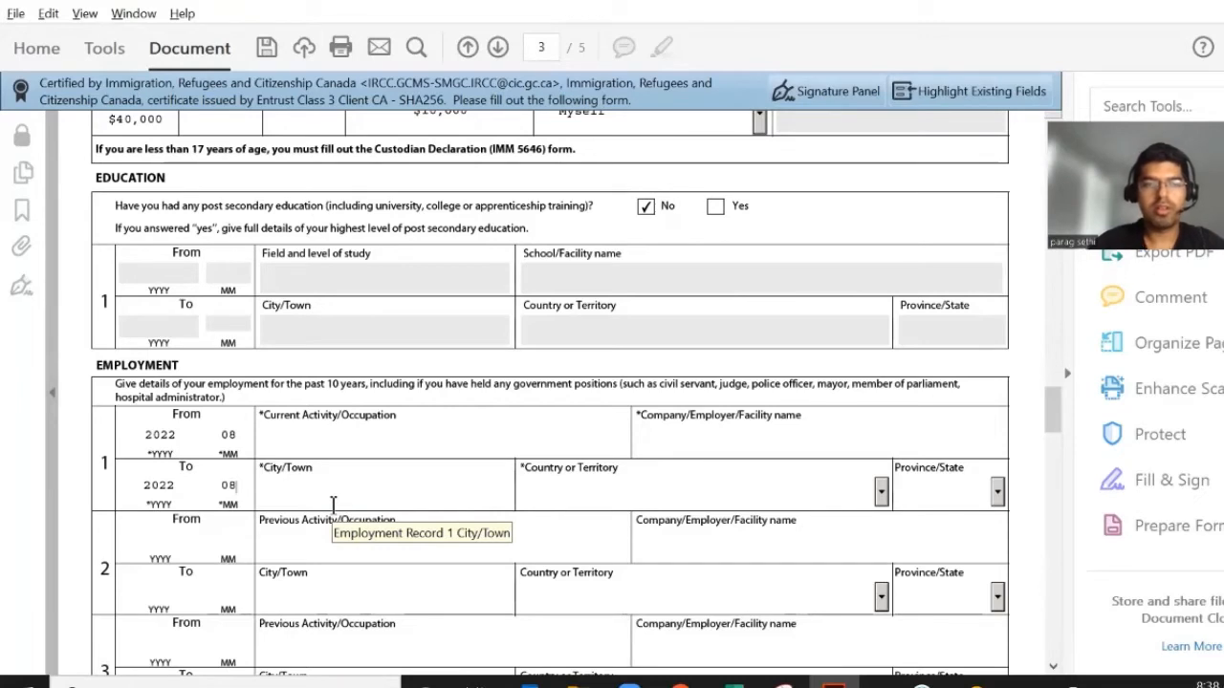
Enter none/not applicable as the current activity/occupation in employment record 1
{"action": "type", "text": "none"}
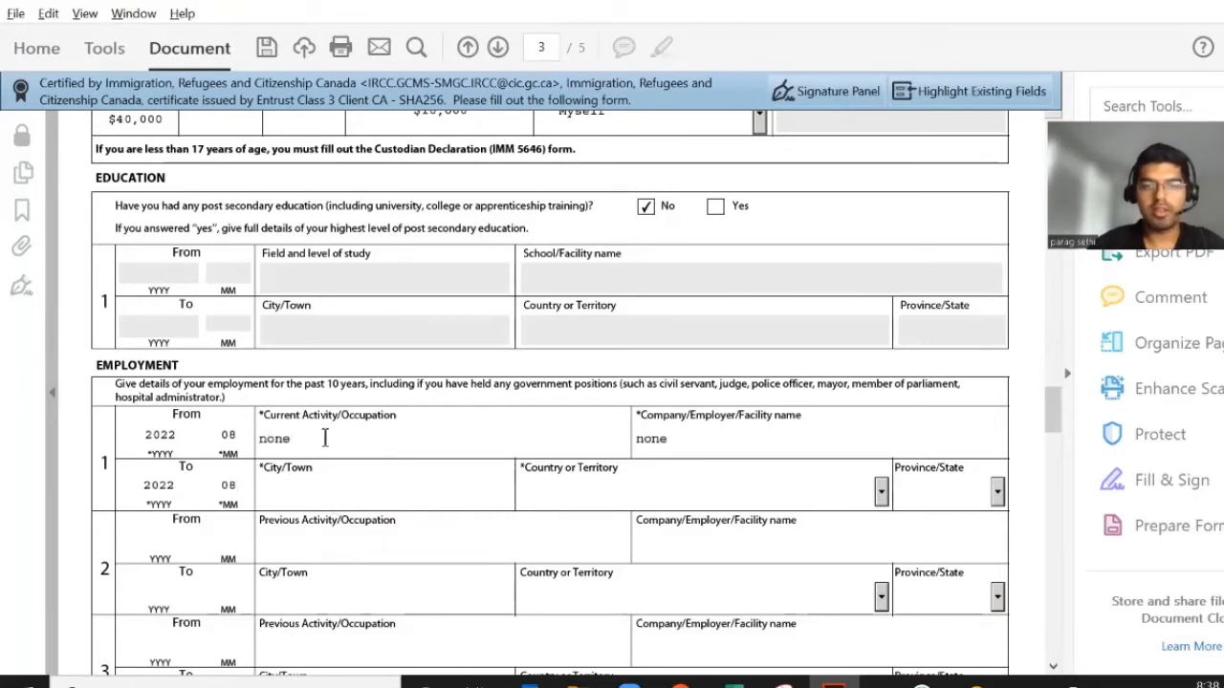
{"action": "type", "text": "licatio"}
{"action": "key", "text": "BackSpace"}
{"action": "key", "text": "BackSpace"}
{"action": "key", "text": "BackSpace"}
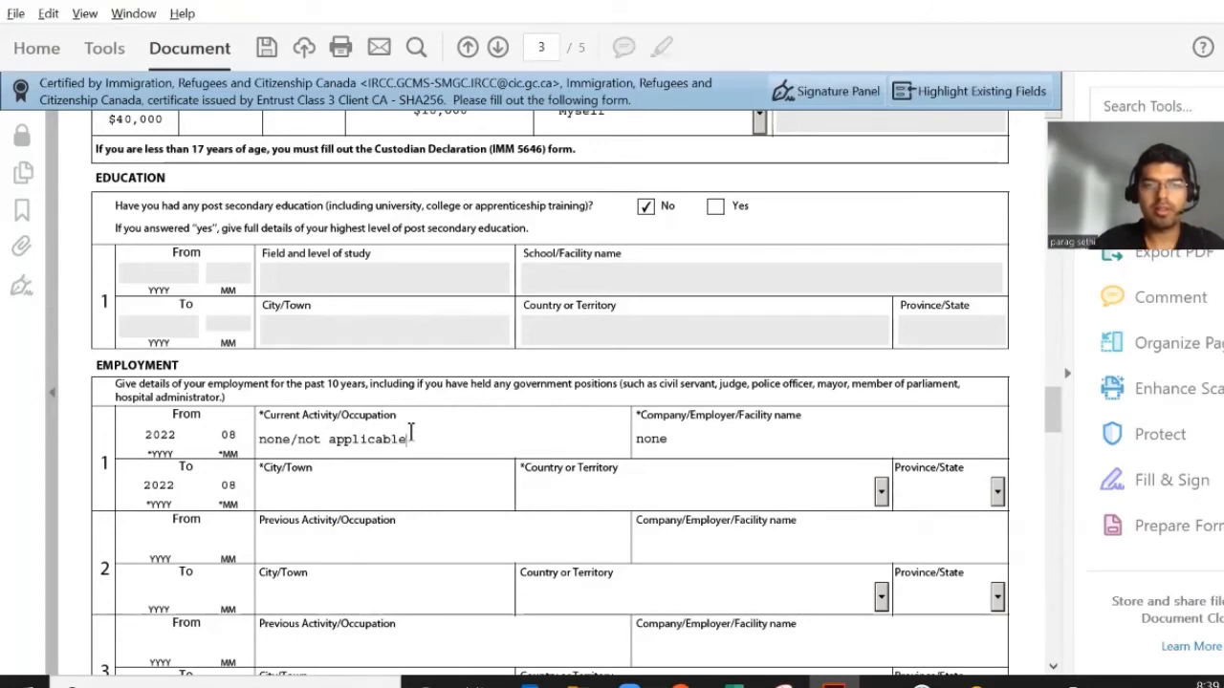
Copy none/not applicable from the occupation into the Company/Employer/Facility name and City/Town fields of employment record 1
{"action": "left_click_drag", "start_coordinate": [408, 439], "coordinate": [367, 439]}
{"action": "key", "text": "ctrl+a"}
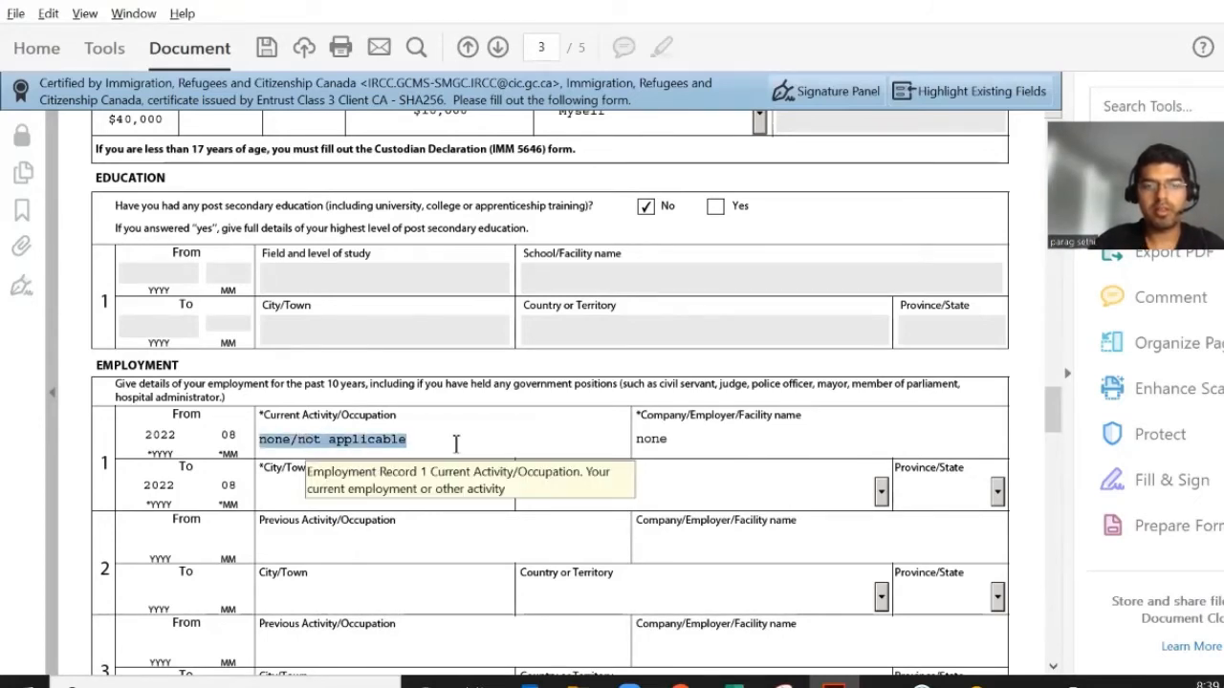
{"action": "left_click", "coordinate": [692, 441]}
{"action": "key", "text": "ctrl+a"}
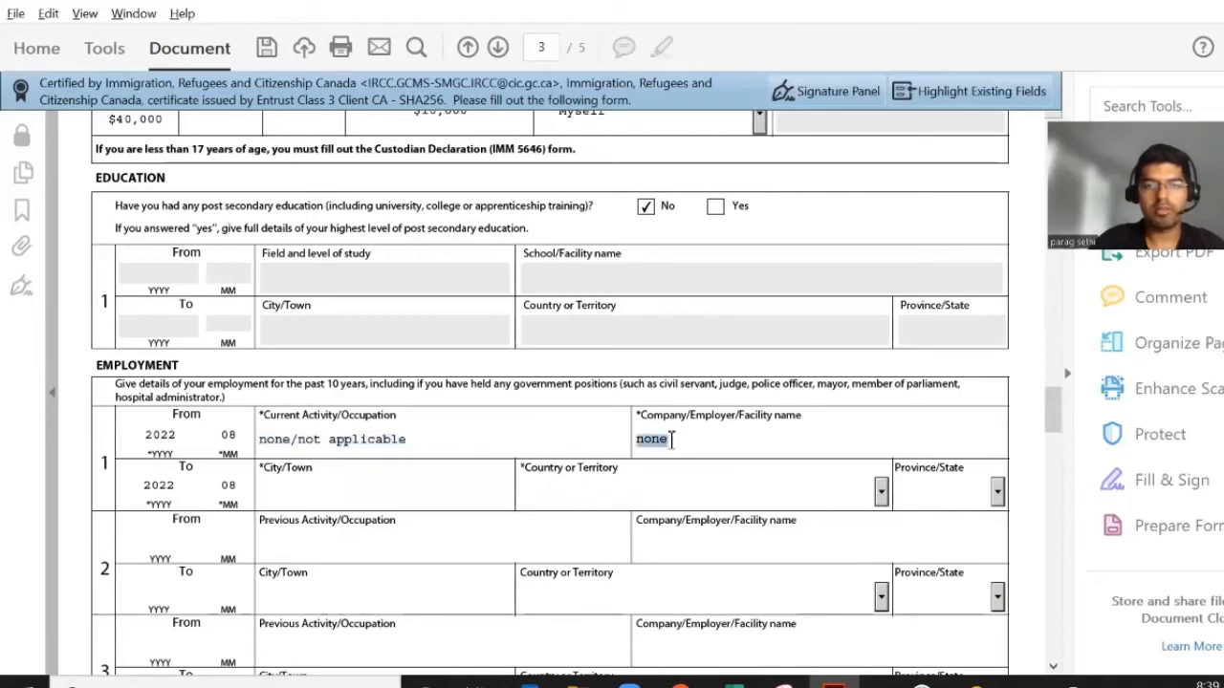
{"action": "key", "text": "ctrl+v"}
{"action": "left_click", "coordinate": [284, 497]}
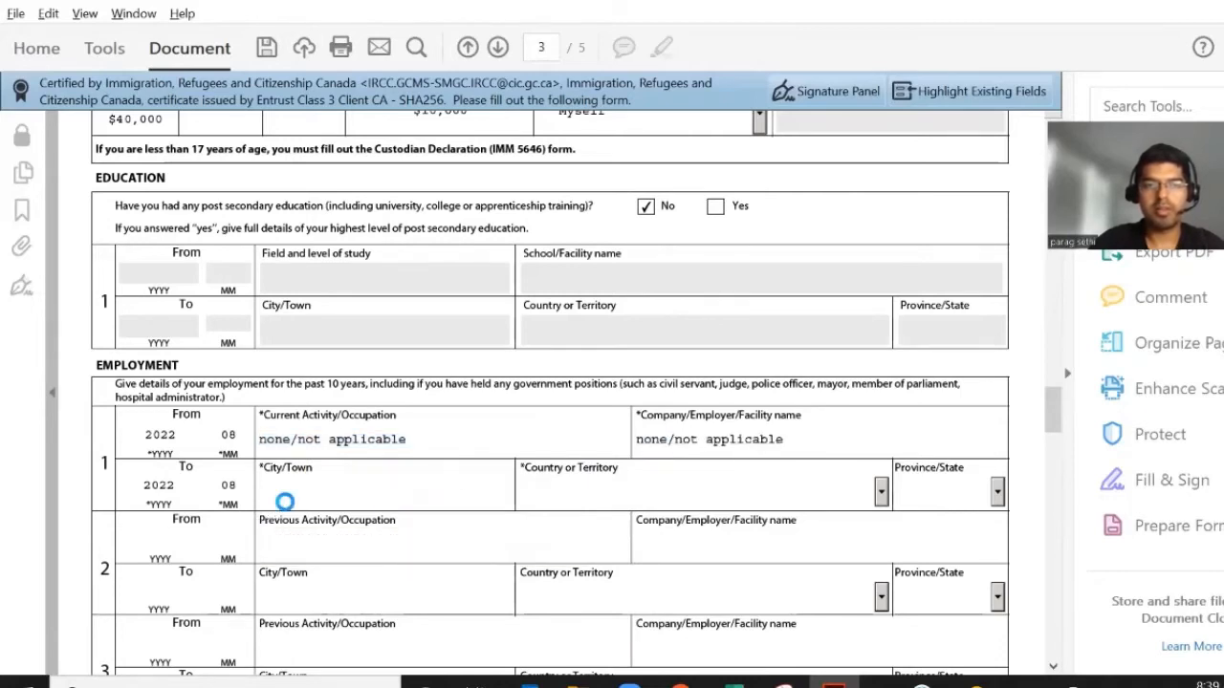
{"action": "key", "text": "ctrl+v"}
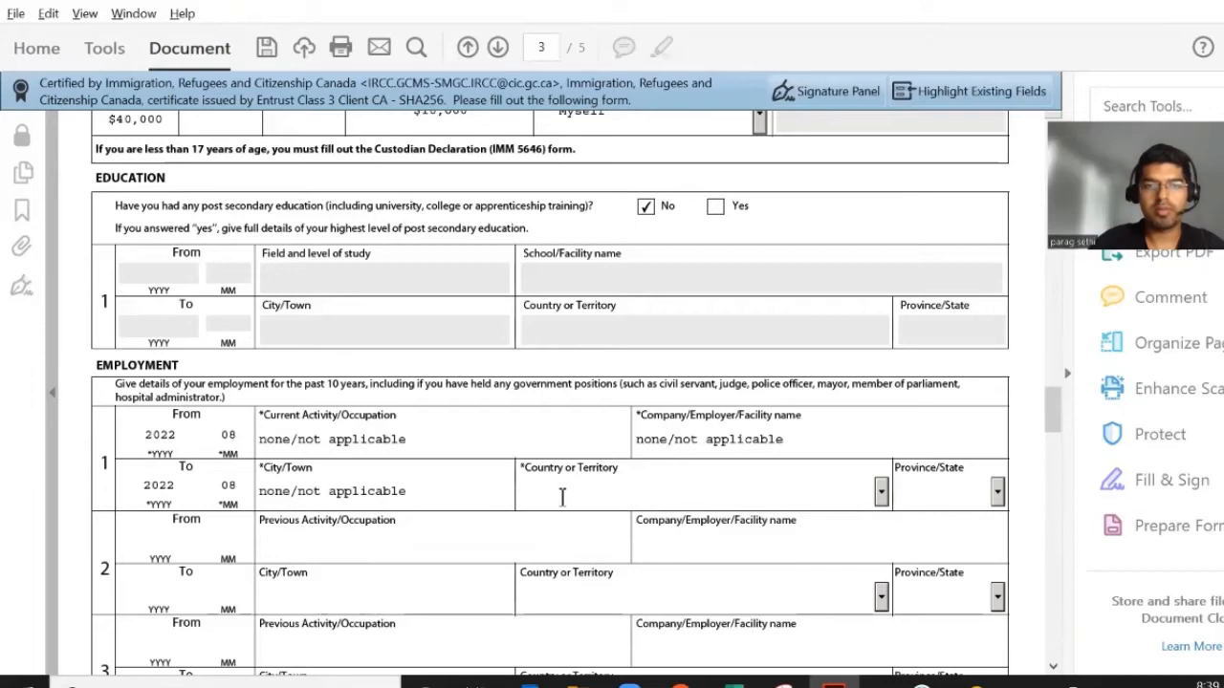
Set the country or territory of employment record 1 to India
{"action": "left_click", "coordinate": [881, 492]}
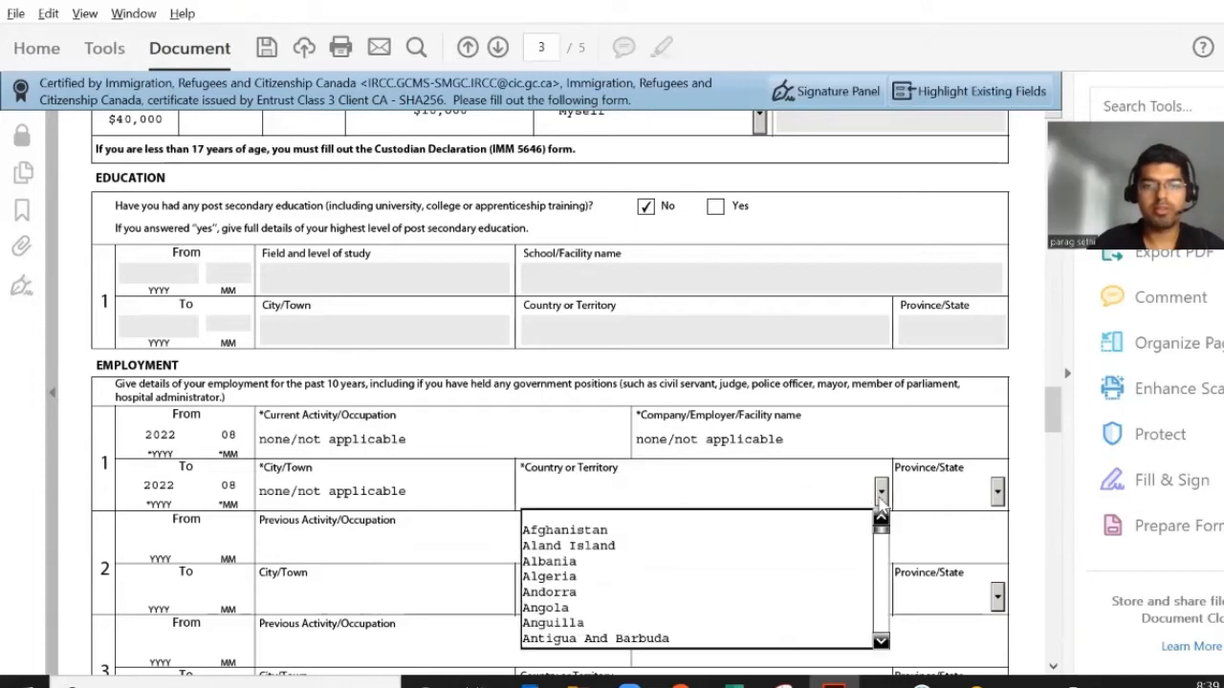
{"action": "key", "text": "i"}
{"action": "key", "text": "i"}
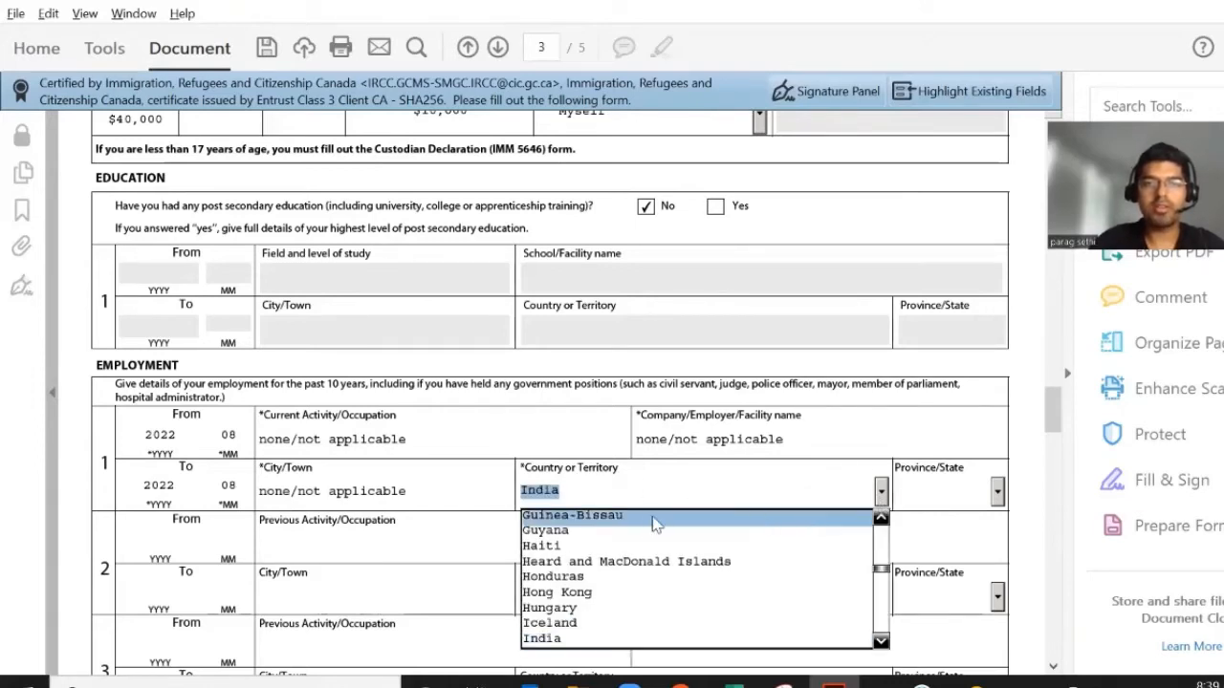
{"action": "left_click", "coordinate": [592, 490]}
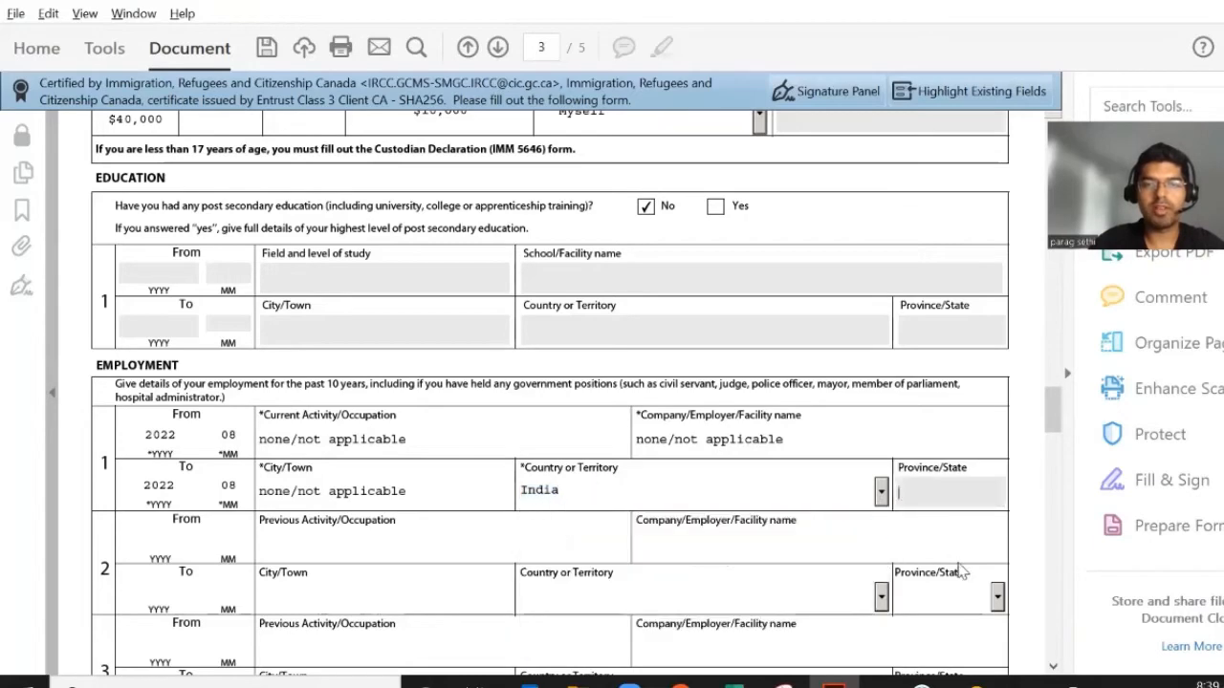
Answer No to background question 1a about tuberculosis on page 4
{"action": "scroll", "coordinate": [450, 525], "scroll_direction": "down", "scroll_amount": 1}
{"action": "scroll", "coordinate": [451, 525], "scroll_direction": "down", "scroll_amount": 3}
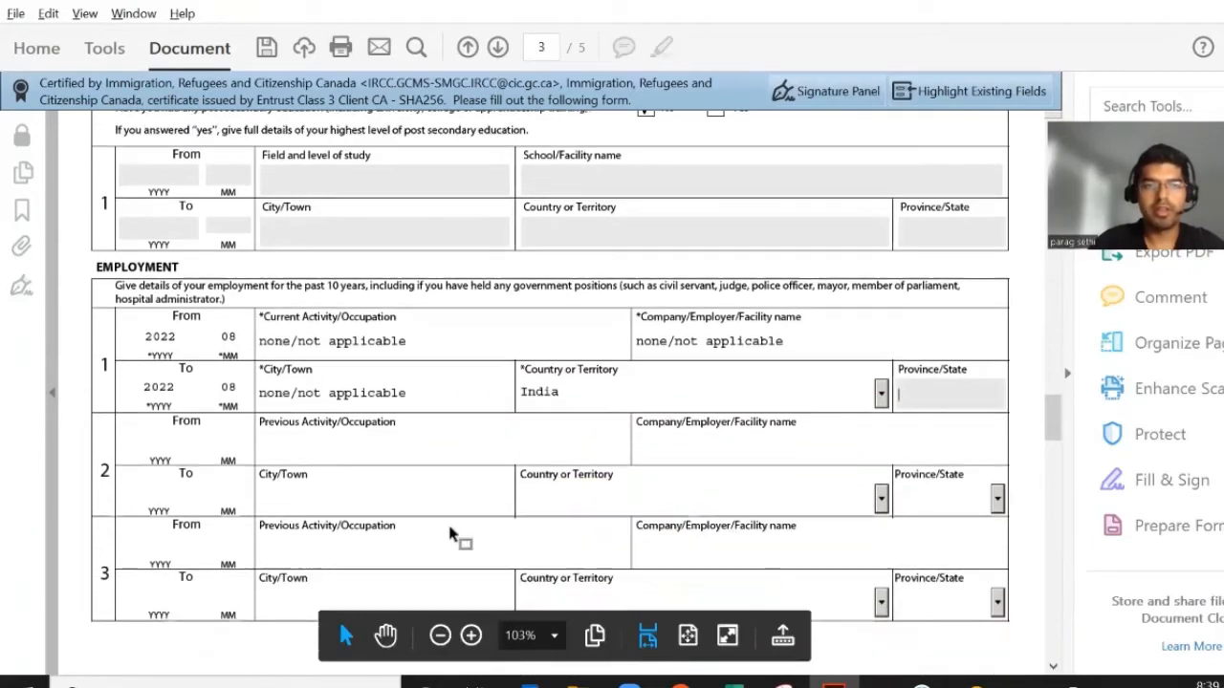
{"action": "scroll", "coordinate": [446, 492], "scroll_direction": "down", "scroll_amount": 3}
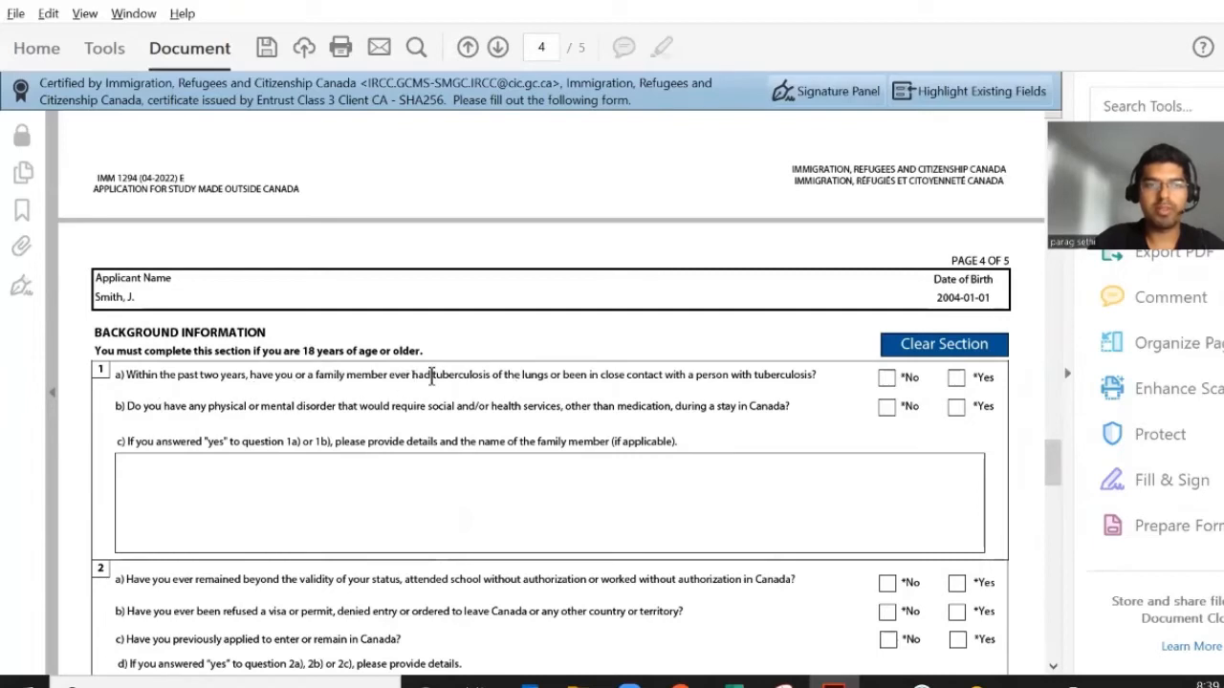
{"action": "left_click", "coordinate": [888, 382]}
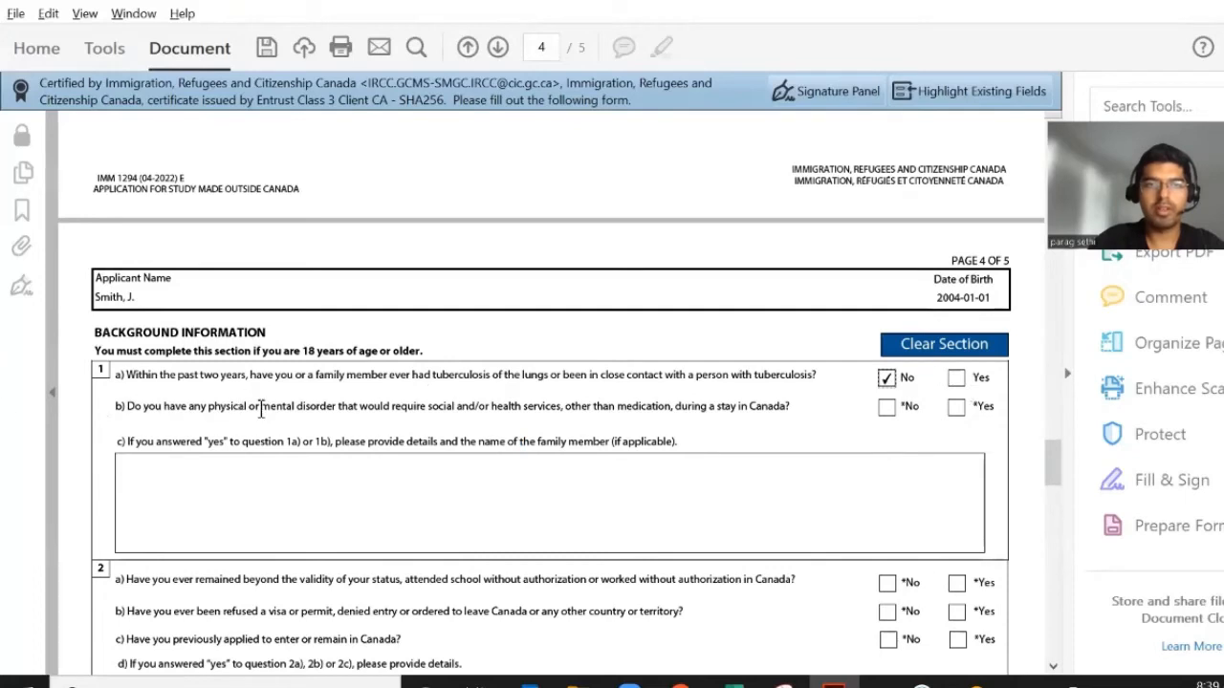
Answer No to background question 1b about physical or mental disorders and to questions 2a, 2b and 2c about status, refusals and previous applications
{"action": "left_click", "coordinate": [886, 406]}
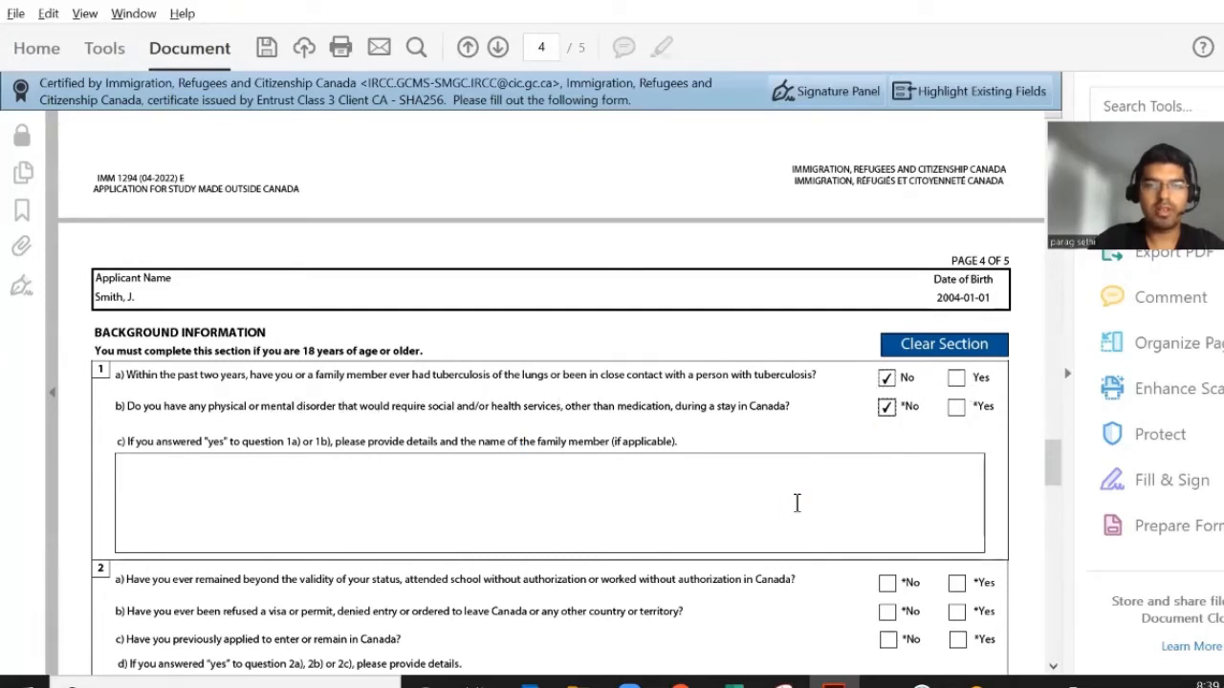
{"action": "scroll", "coordinate": [798, 505], "scroll_direction": "down", "scroll_amount": 1}
{"action": "scroll", "coordinate": [798, 505], "scroll_direction": "down", "scroll_amount": 1}
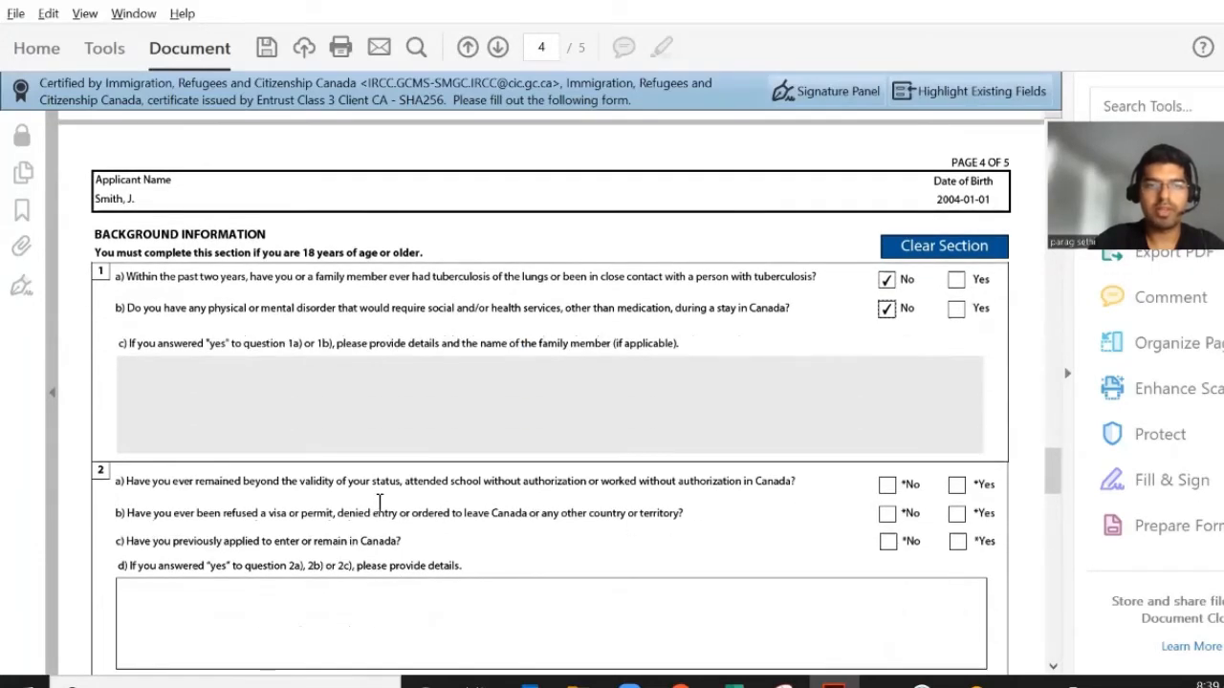
{"action": "left_click", "coordinate": [892, 492]}
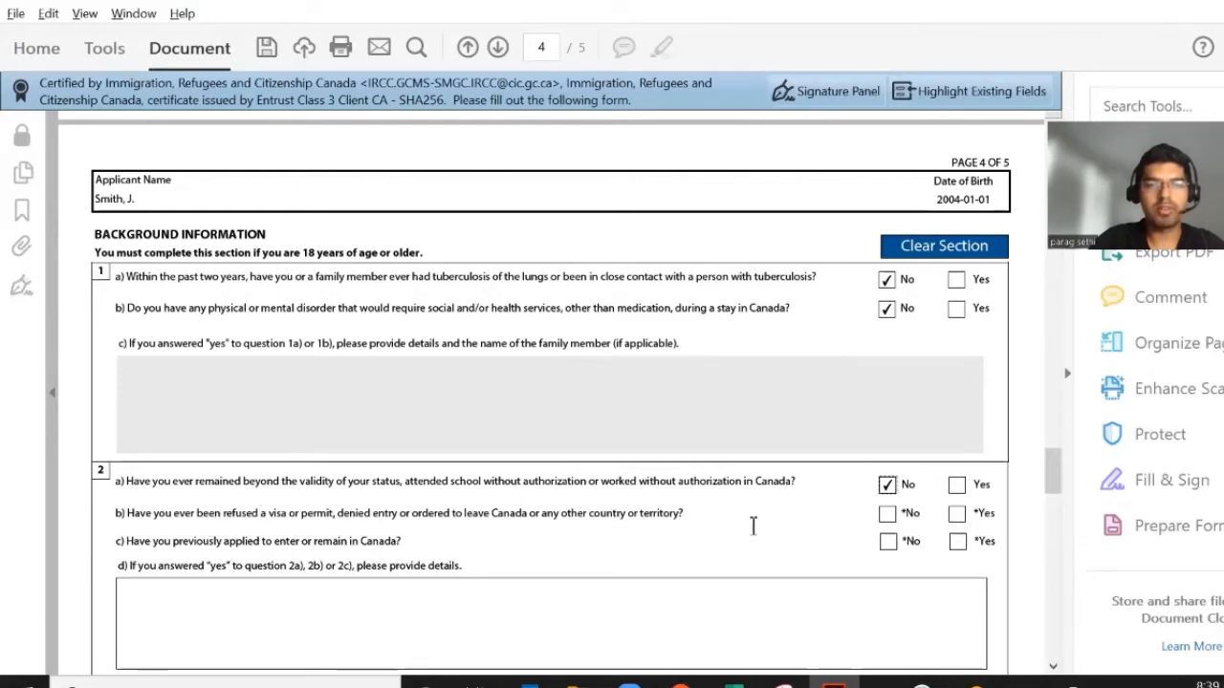
{"action": "left_click", "coordinate": [958, 516]}
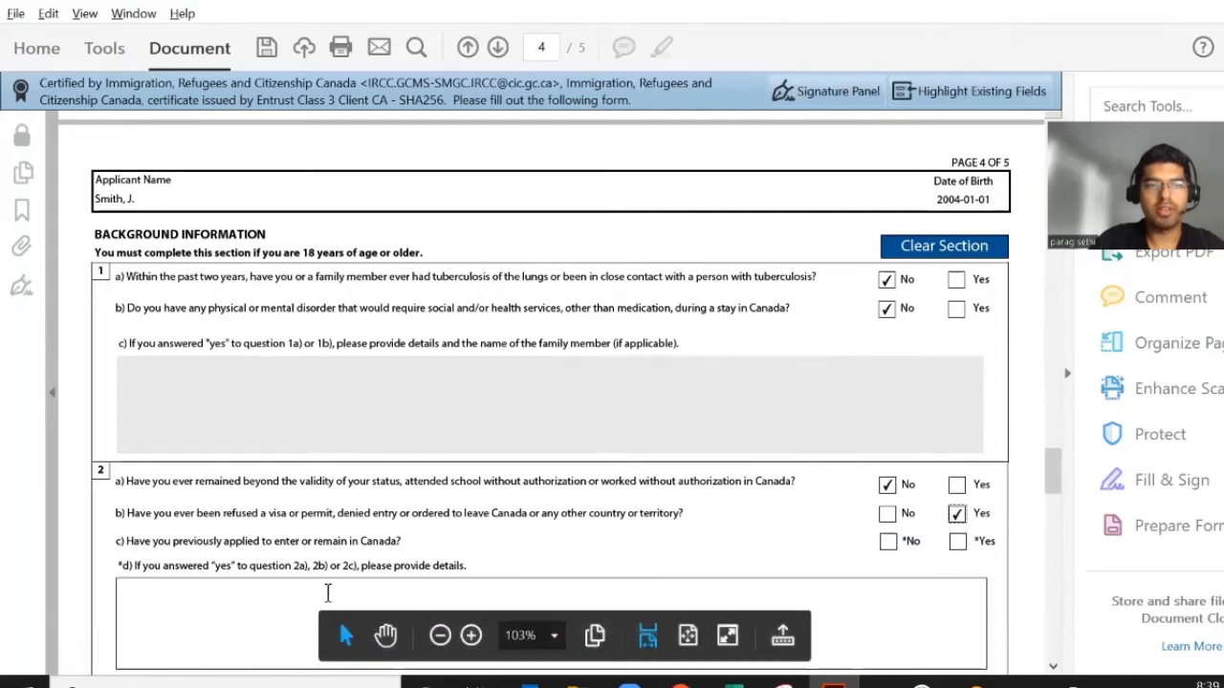
{"action": "left_click", "coordinate": [887, 515]}
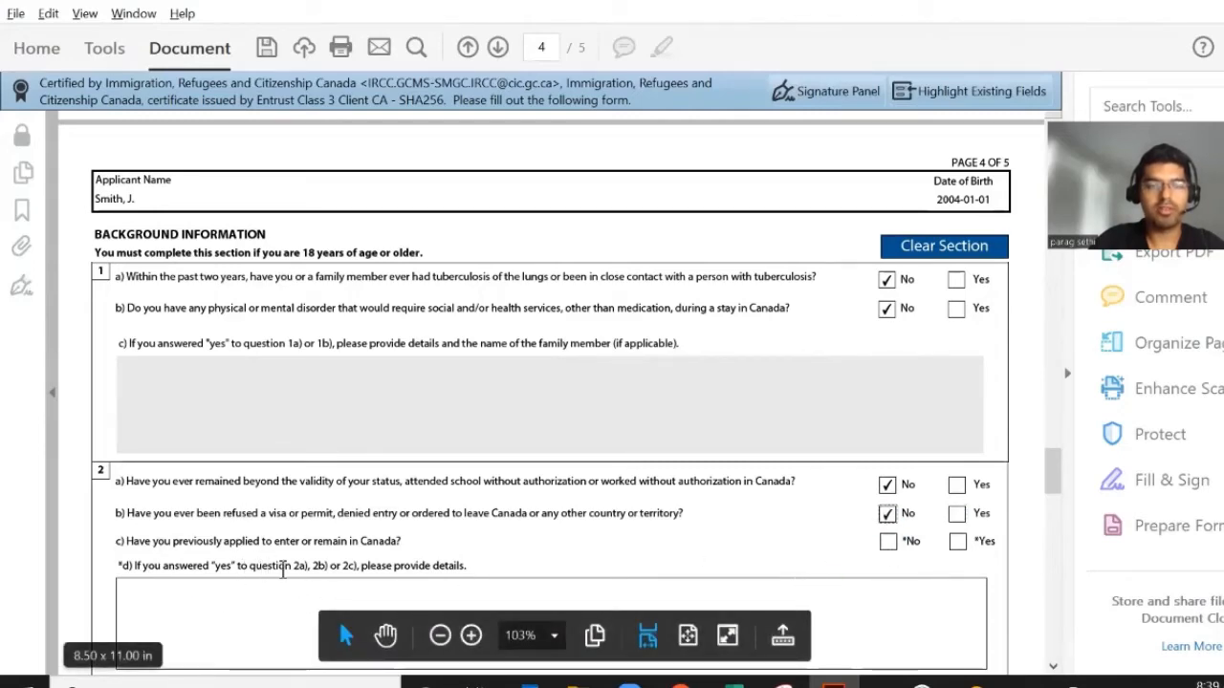
{"action": "scroll", "coordinate": [278, 564], "scroll_direction": "down", "scroll_amount": 2}
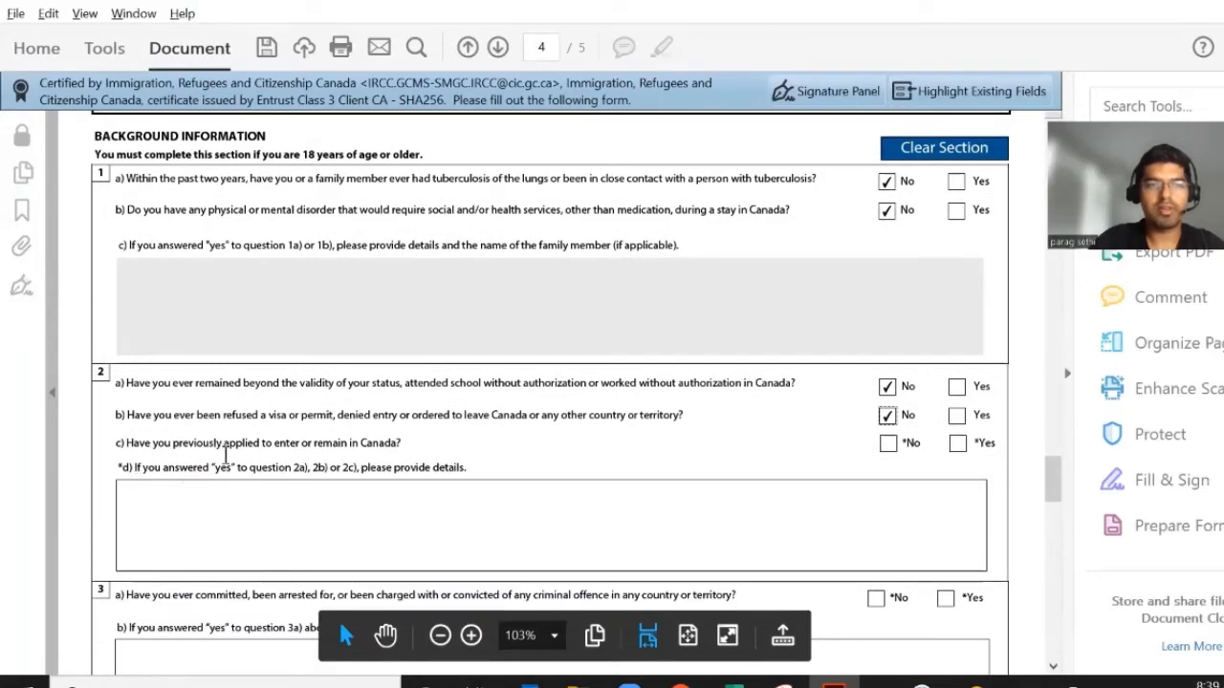
{"action": "left_click", "coordinate": [888, 443]}
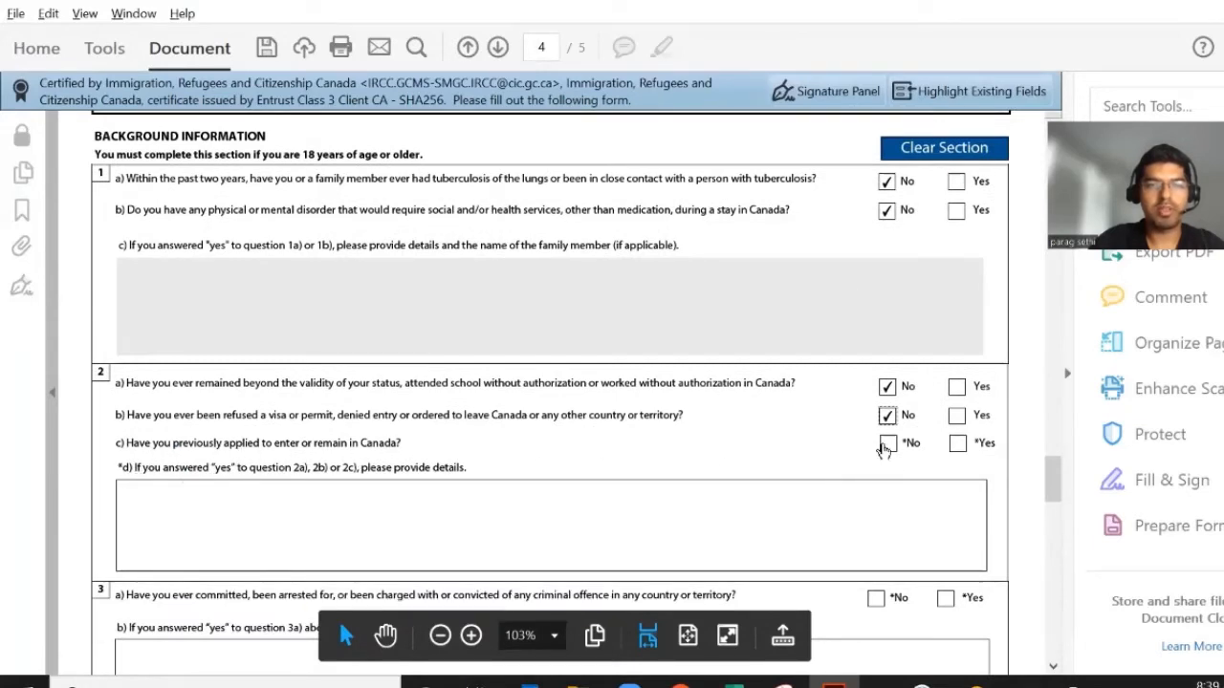
Answer No to background questions 3a, 4a, 5 and 6 about criminal offences, military service, violent organizations and ill treatment of prisoners
{"action": "scroll", "coordinate": [604, 545], "scroll_direction": "down", "scroll_amount": 3}
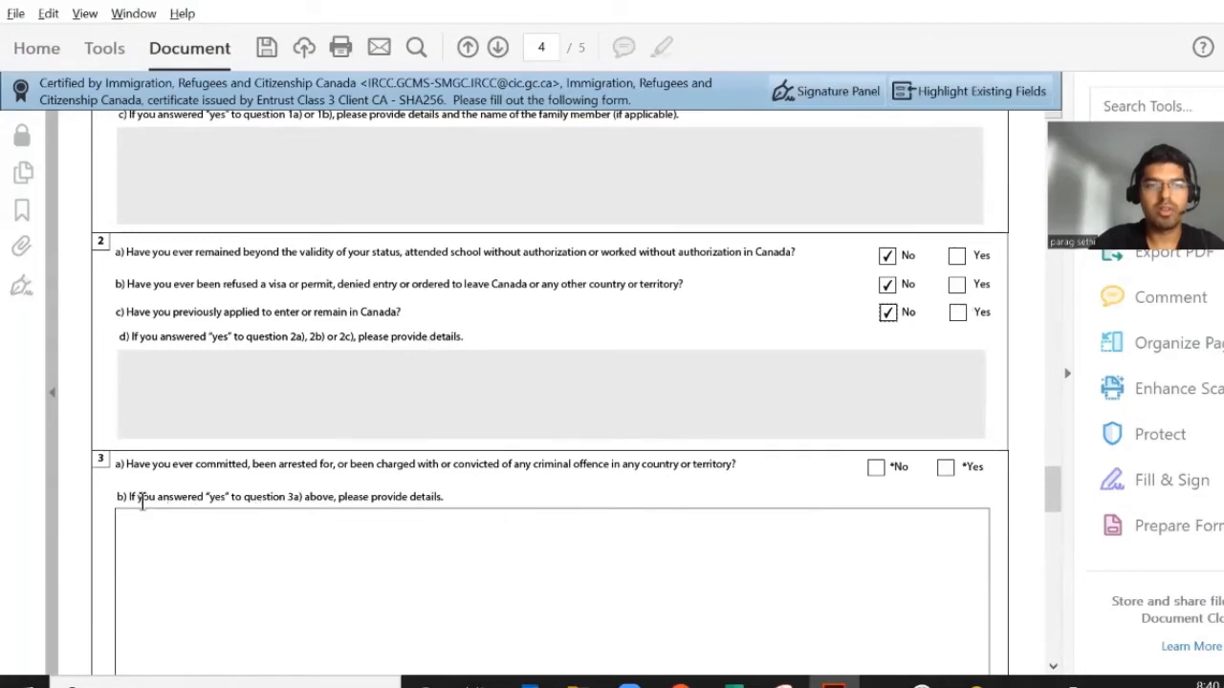
{"action": "left_click", "coordinate": [876, 467]}
{"action": "scroll", "coordinate": [813, 531], "scroll_direction": "down", "scroll_amount": 3}
{"action": "scroll", "coordinate": [774, 563], "scroll_direction": "down", "scroll_amount": 3}
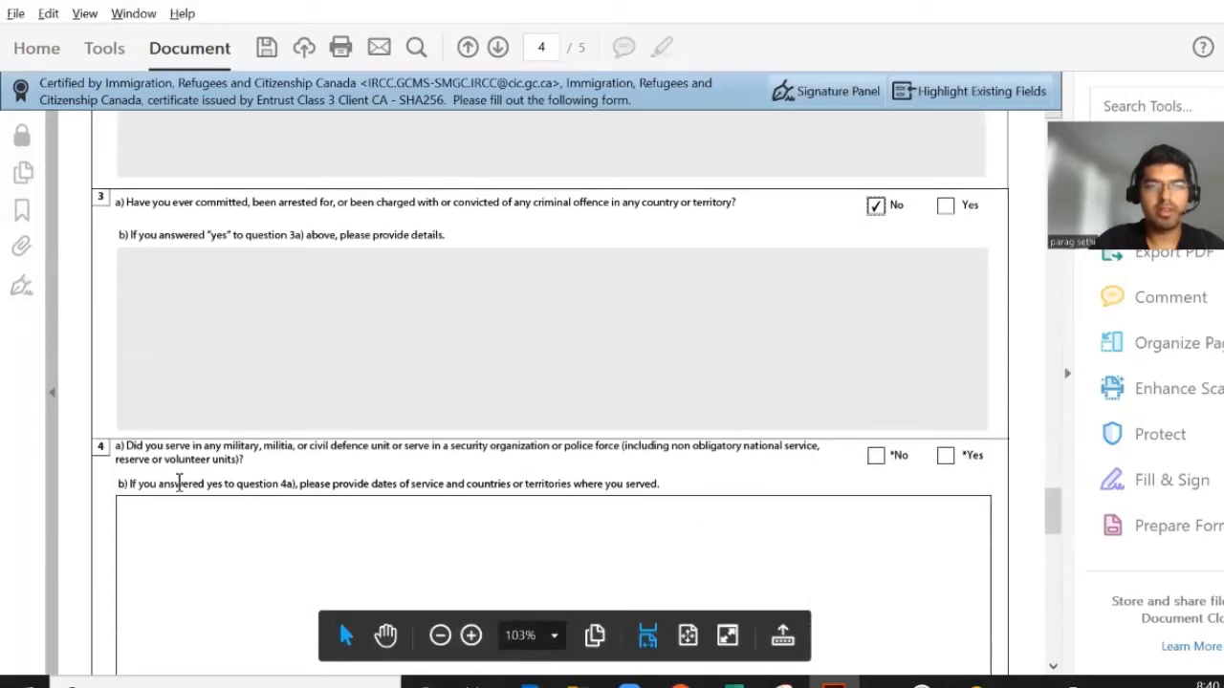
{"action": "left_click", "coordinate": [876, 456]}
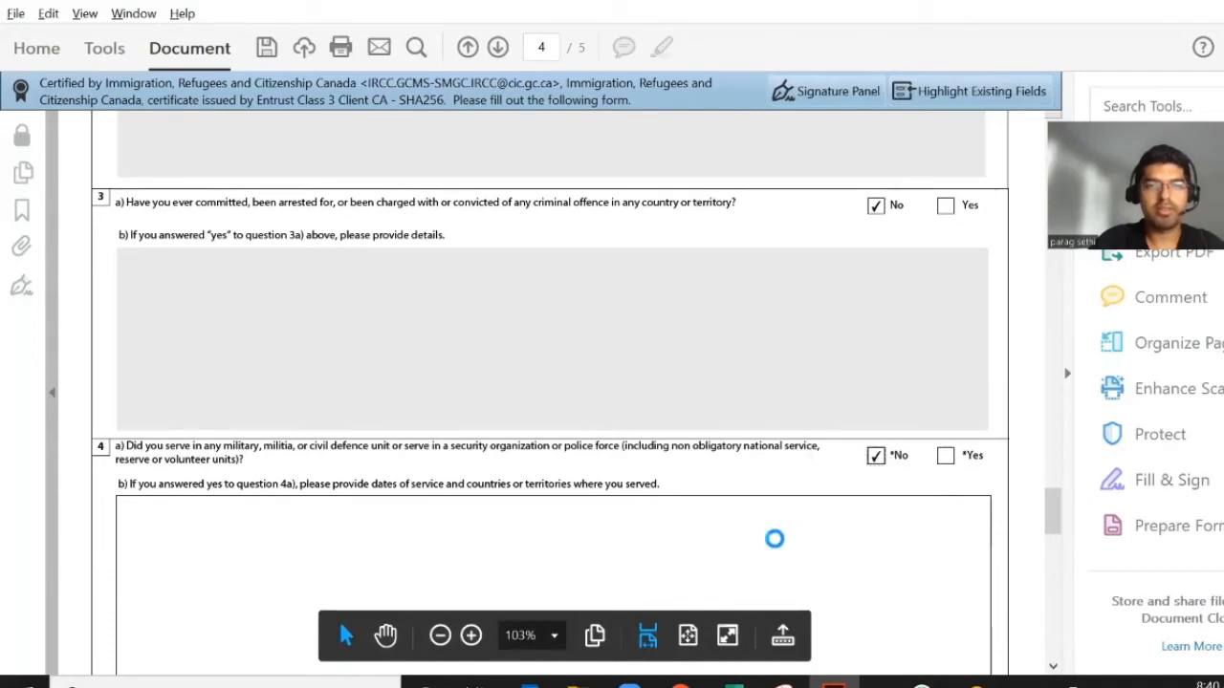
{"action": "scroll", "coordinate": [774, 535], "scroll_direction": "down", "scroll_amount": 5}
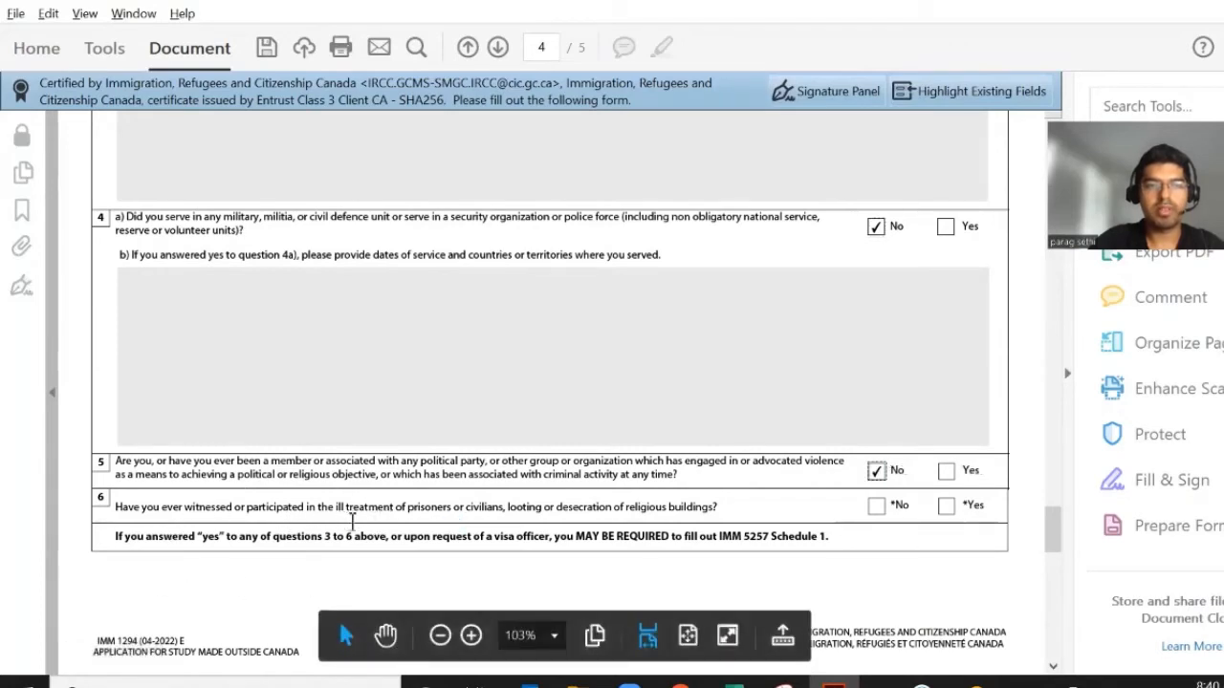
{"action": "left_click", "coordinate": [877, 510]}
Answer Yes to the question on page 5 about consenting to be contacted by CIC in the future
{"action": "scroll", "coordinate": [538, 538], "scroll_direction": "down", "scroll_amount": 3}
{"action": "scroll", "coordinate": [538, 540], "scroll_direction": "down", "scroll_amount": 4}
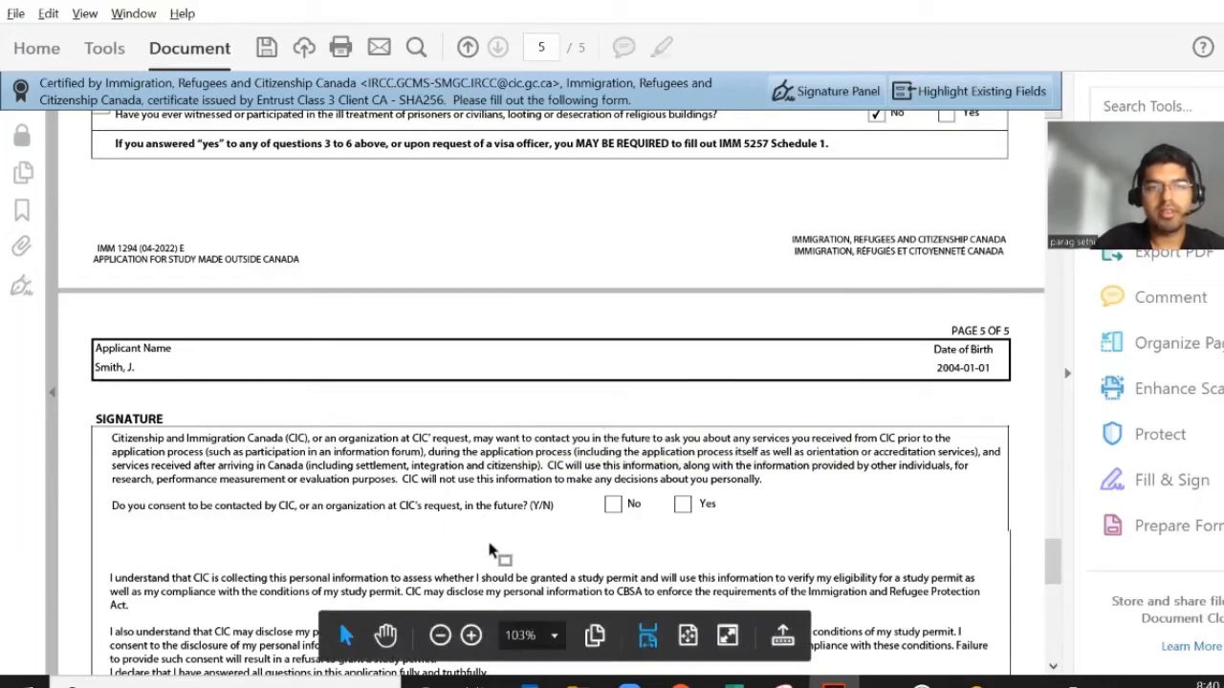
{"action": "left_click", "coordinate": [683, 507]}
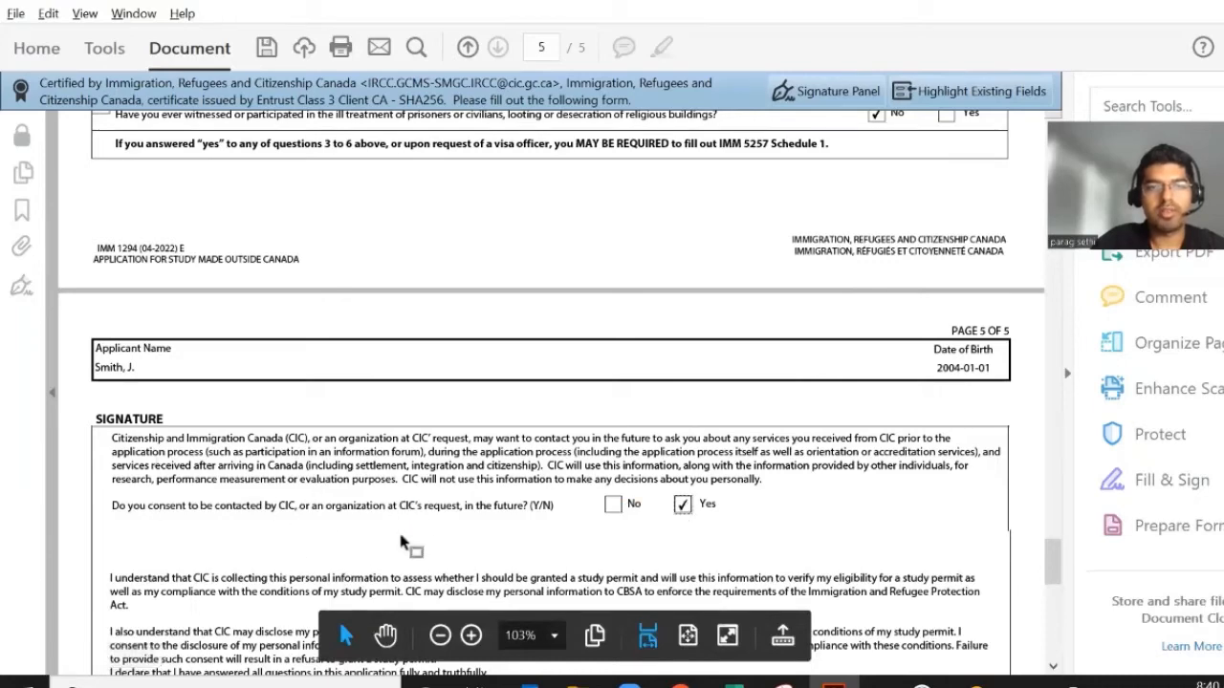
Leave the applicant signature field blank and set the signature date to 2022-08-13
{"action": "scroll", "coordinate": [350, 538], "scroll_direction": "down", "scroll_amount": 1}
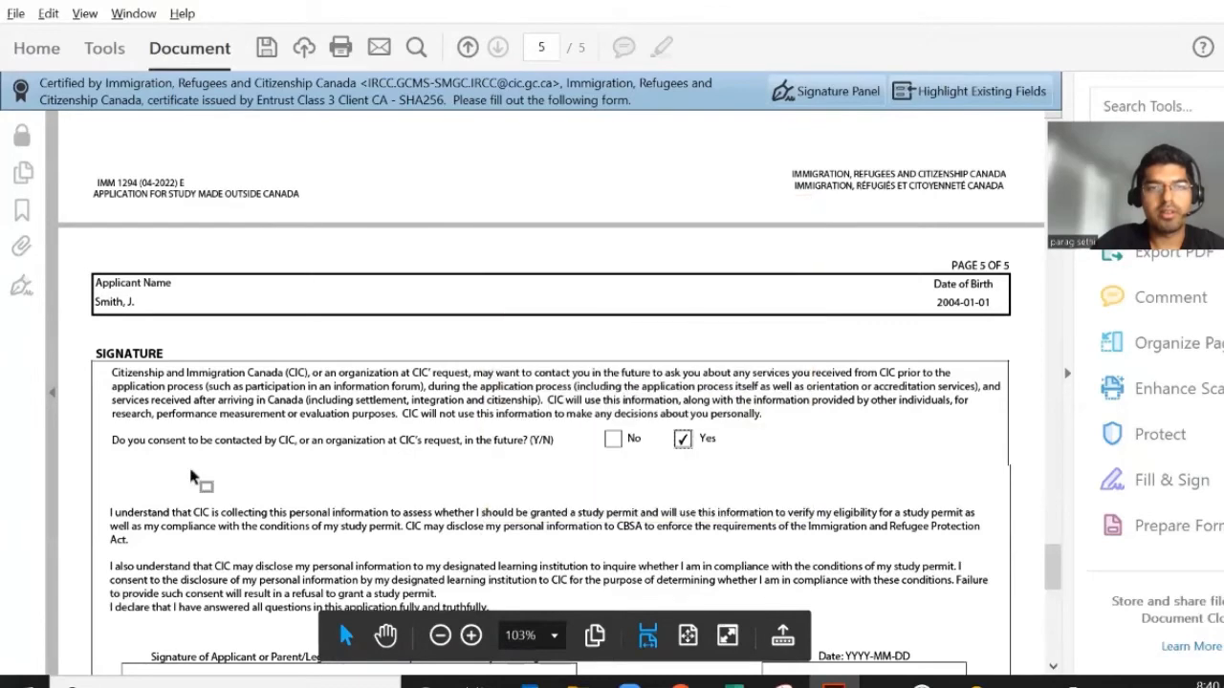
{"action": "scroll", "coordinate": [192, 471], "scroll_direction": "down", "scroll_amount": 2}
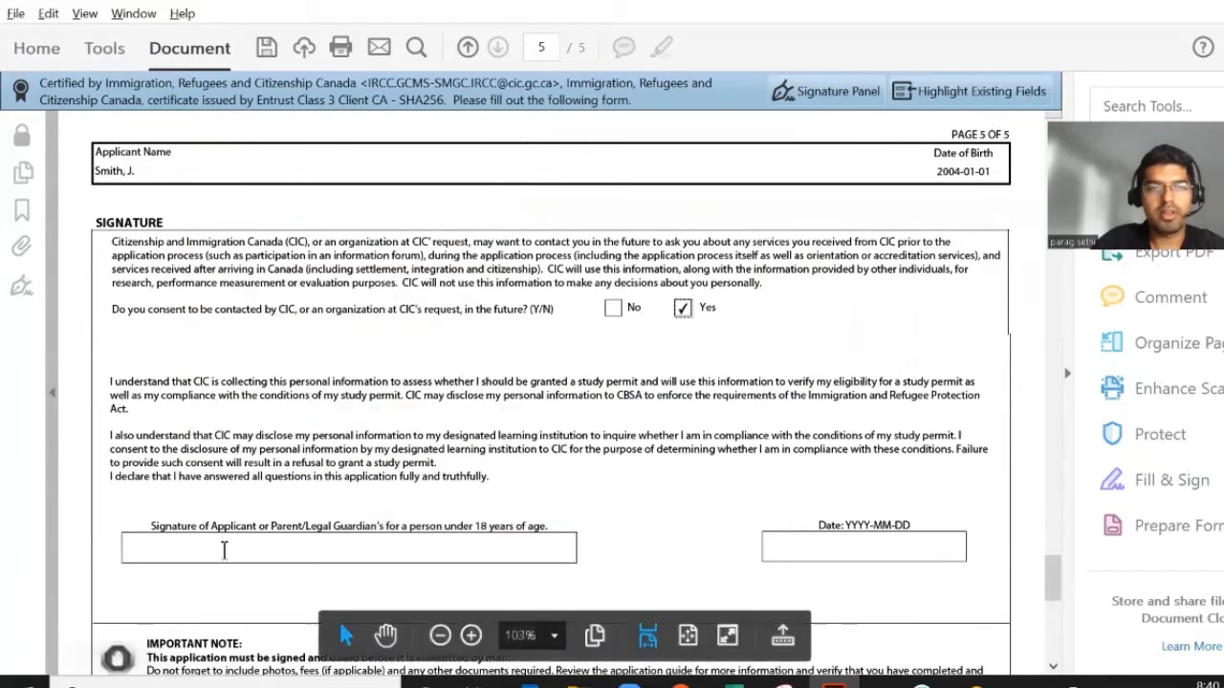
{"action": "left_click", "coordinate": [429, 554]}
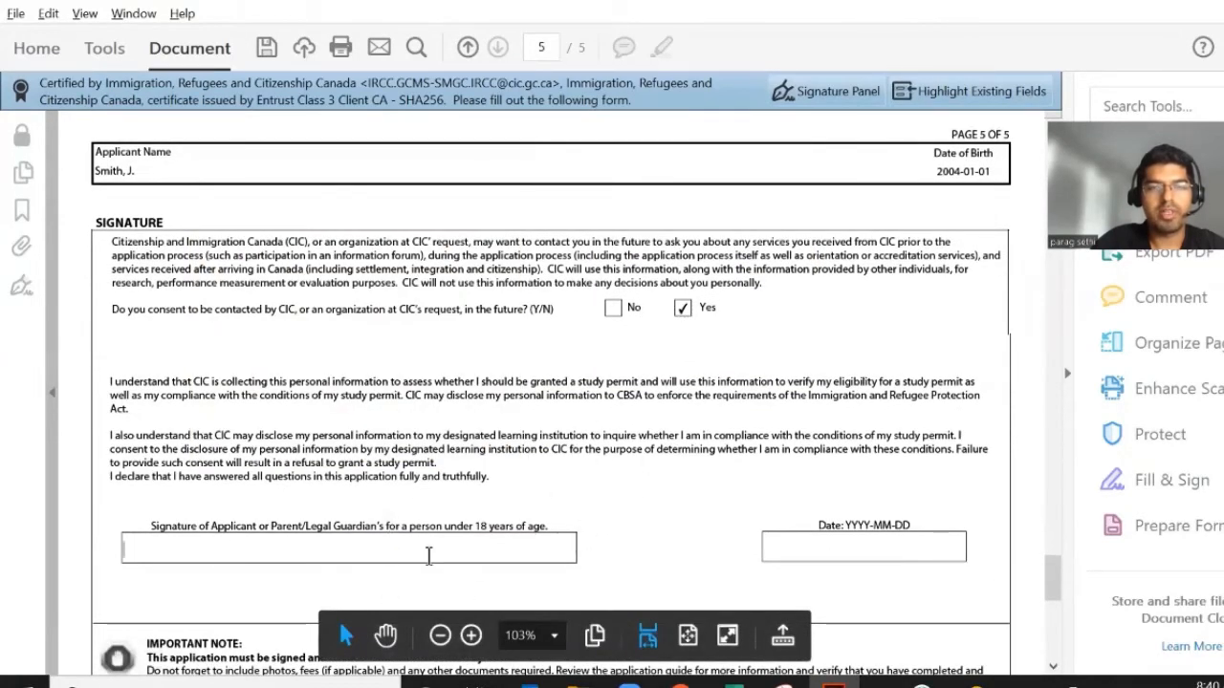
{"action": "left_click", "coordinate": [976, 548]}
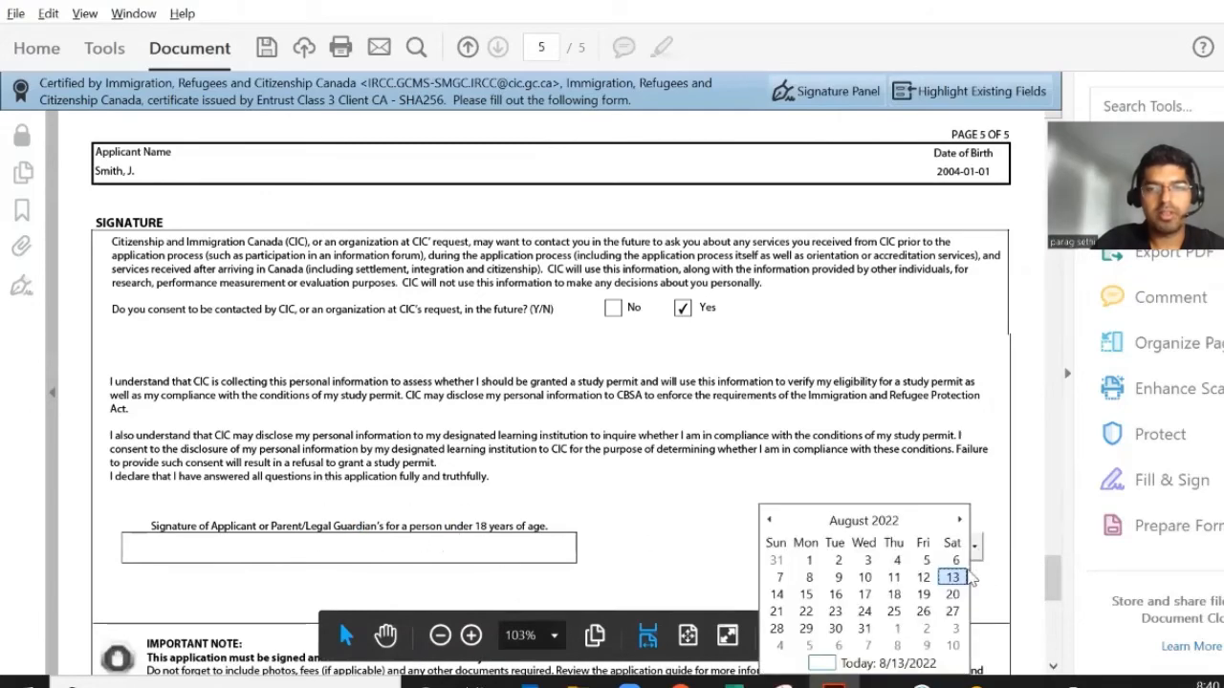
{"action": "left_click", "coordinate": [954, 580]}
Validate the study permit form from the end of page 5 and dismiss the resulting dialog
{"action": "scroll", "coordinate": [755, 571], "scroll_direction": "down", "scroll_amount": 4}
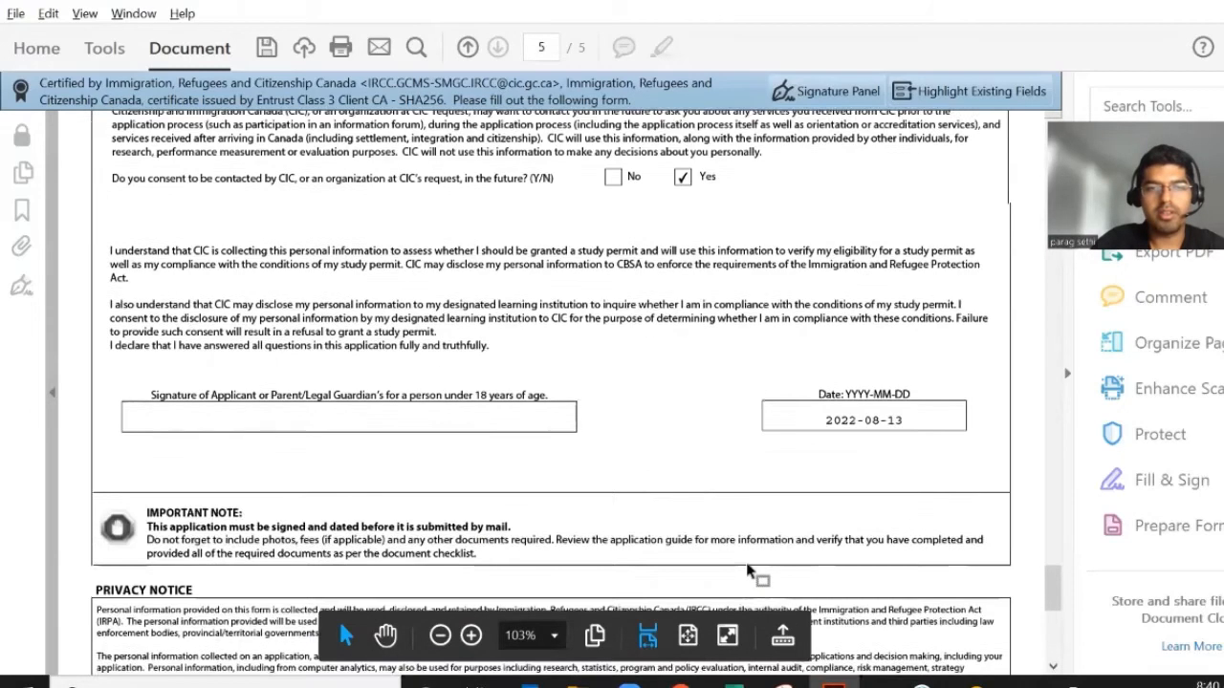
{"action": "scroll", "coordinate": [748, 564], "scroll_direction": "down", "scroll_amount": 5}
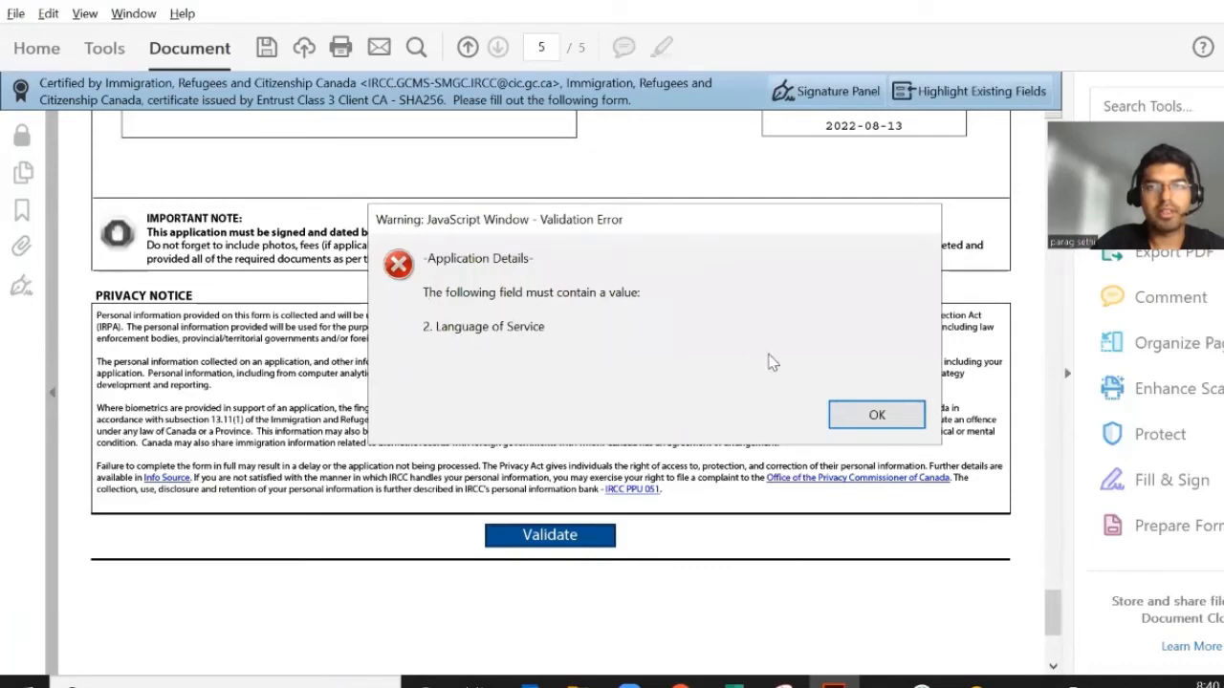
{"action": "left_click", "coordinate": [846, 415]}
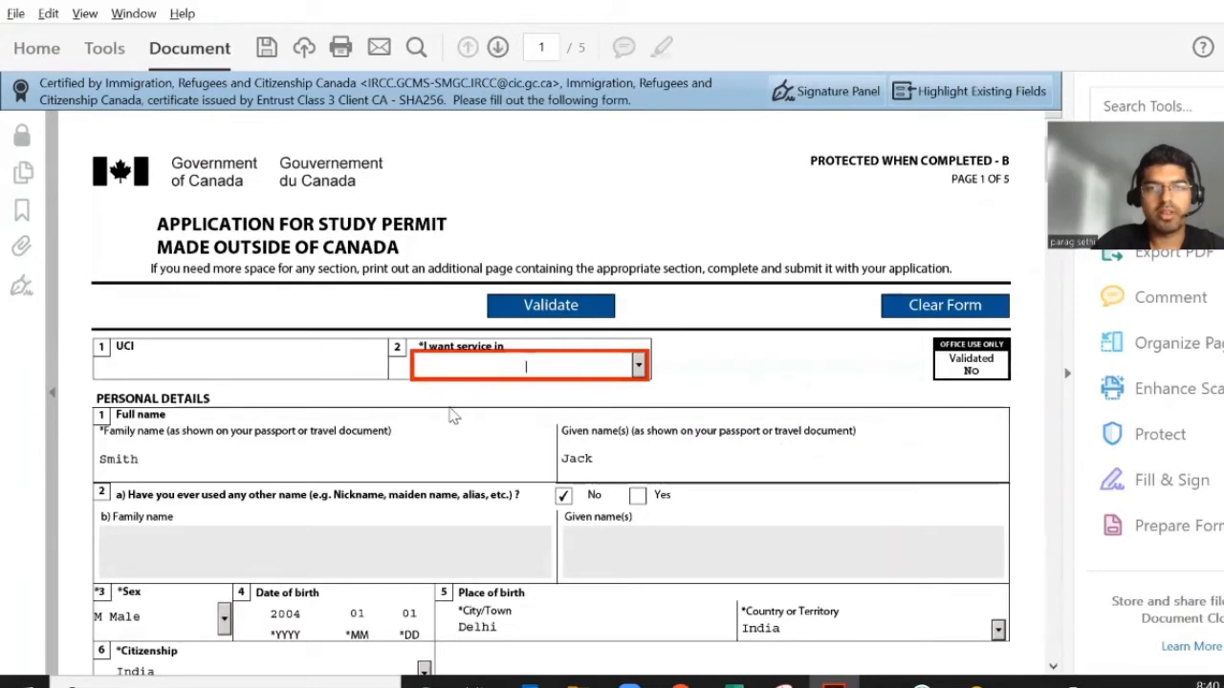
Set the language of service on page 1 to English and validate the form again
{"action": "left_click", "coordinate": [637, 365]}
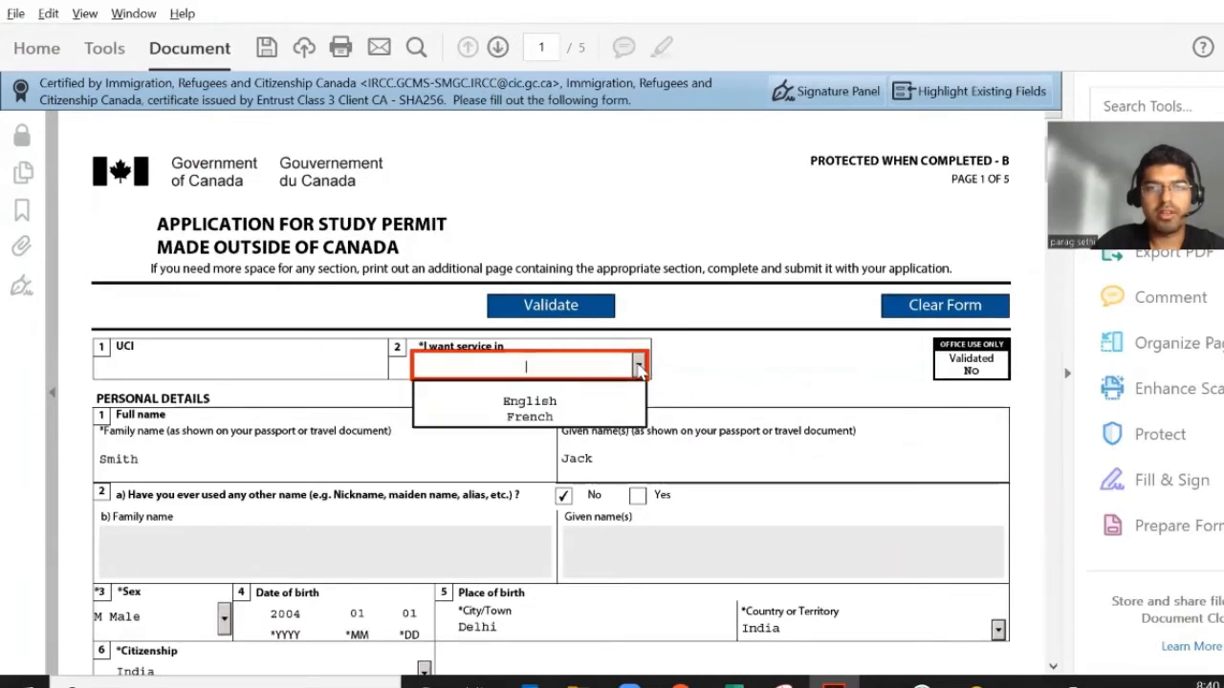
{"action": "left_click", "coordinate": [551, 404]}
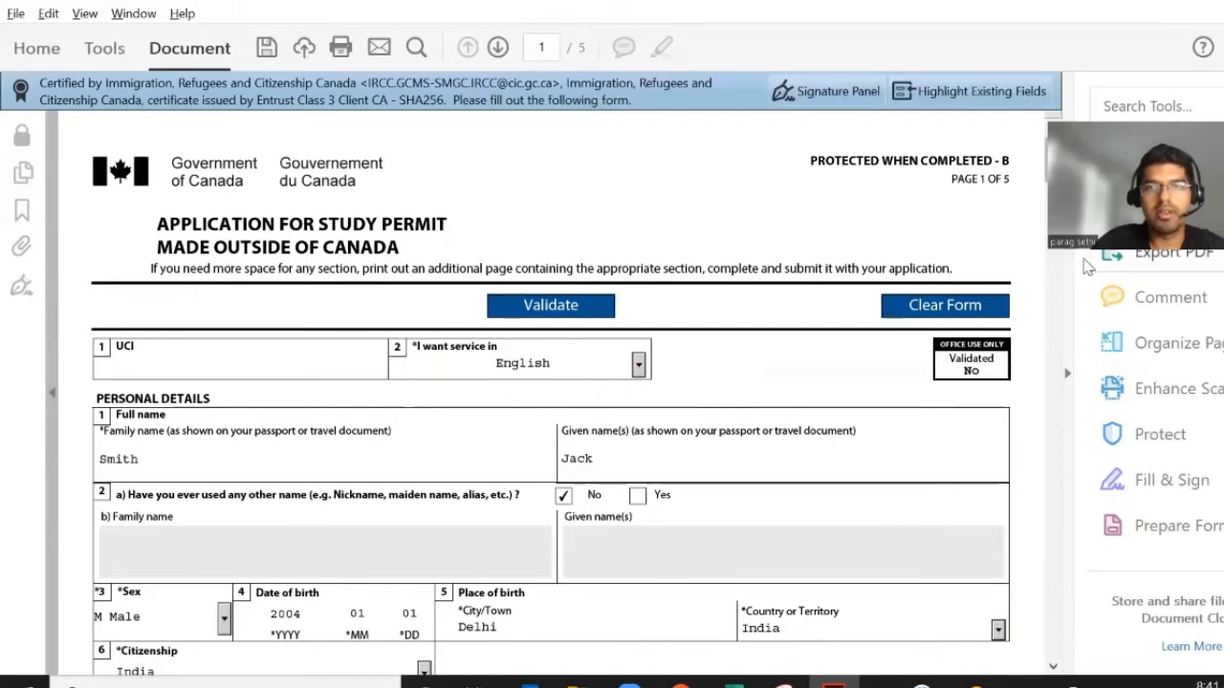
{"action": "left_click_drag", "start_coordinate": [1053, 158], "coordinate": [1032, 633]}
{"action": "left_click", "coordinate": [552, 270]}
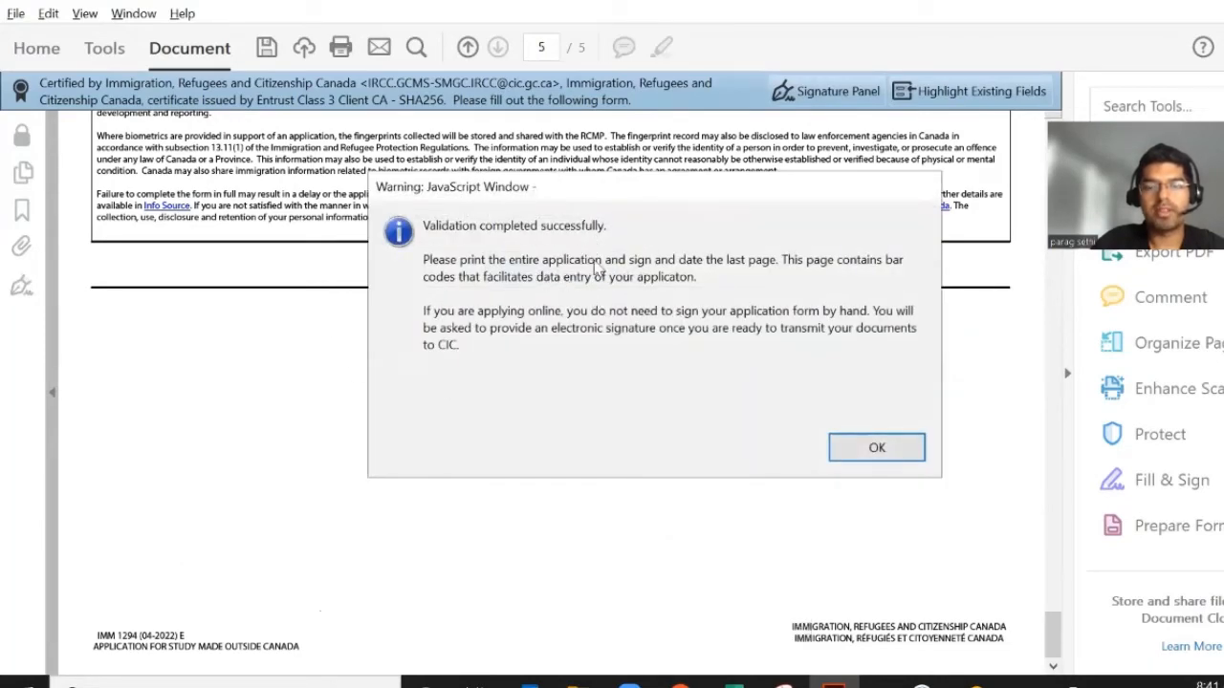
{"action": "left_click", "coordinate": [876, 444]}
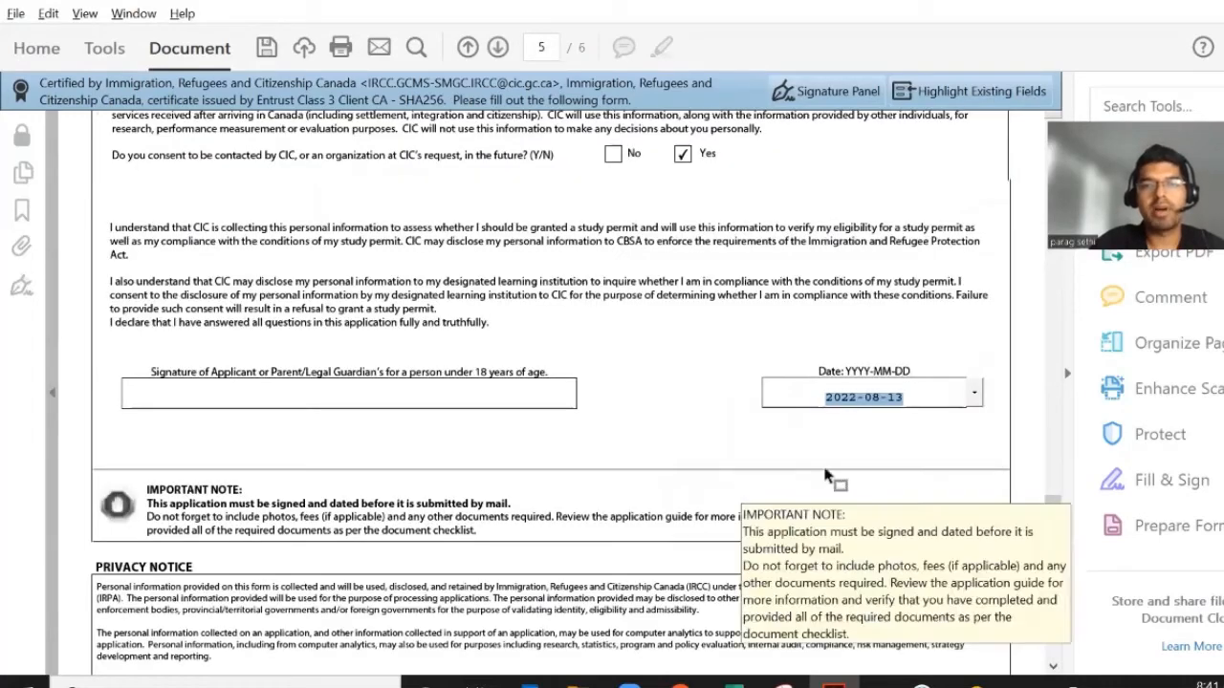
{"action": "mouse_move", "coordinate": [1048, 501]}
{"action": "left_mouse_down"}
{"action": "mouse_move", "coordinate": [1064, 541]}
{"action": "mouse_move", "coordinate": [1046, 616]}
{"action": "mouse_move", "coordinate": [1050, 464]}
{"action": "left_mouse_up"}
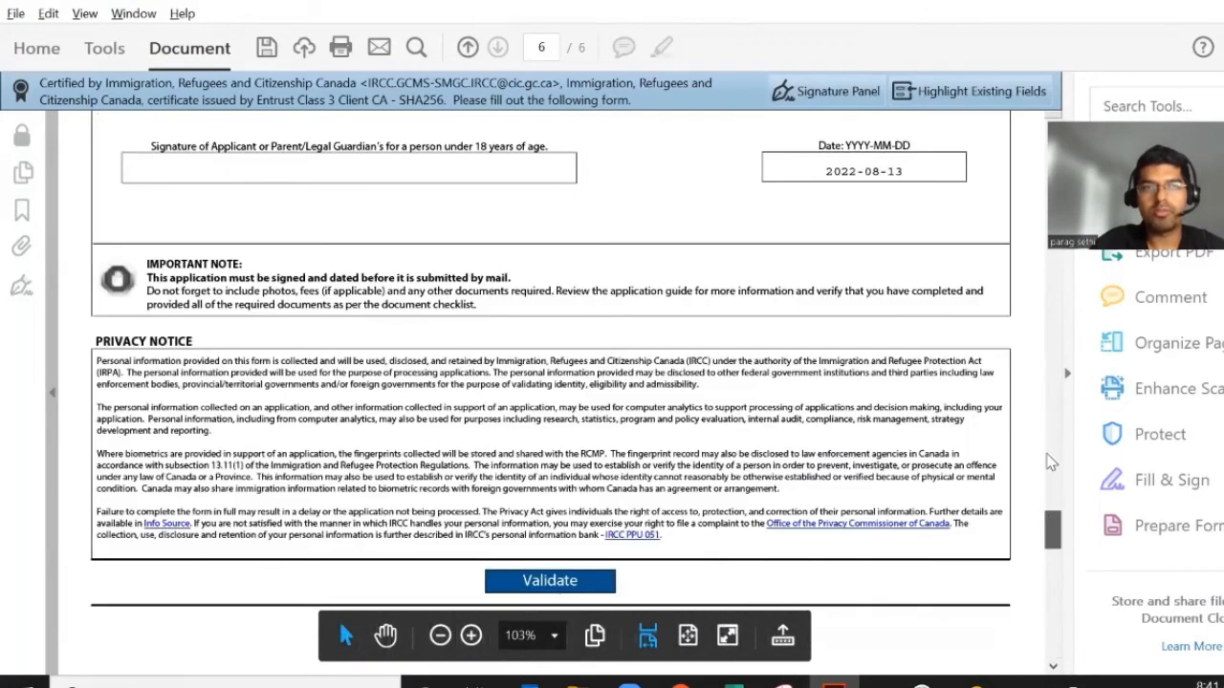
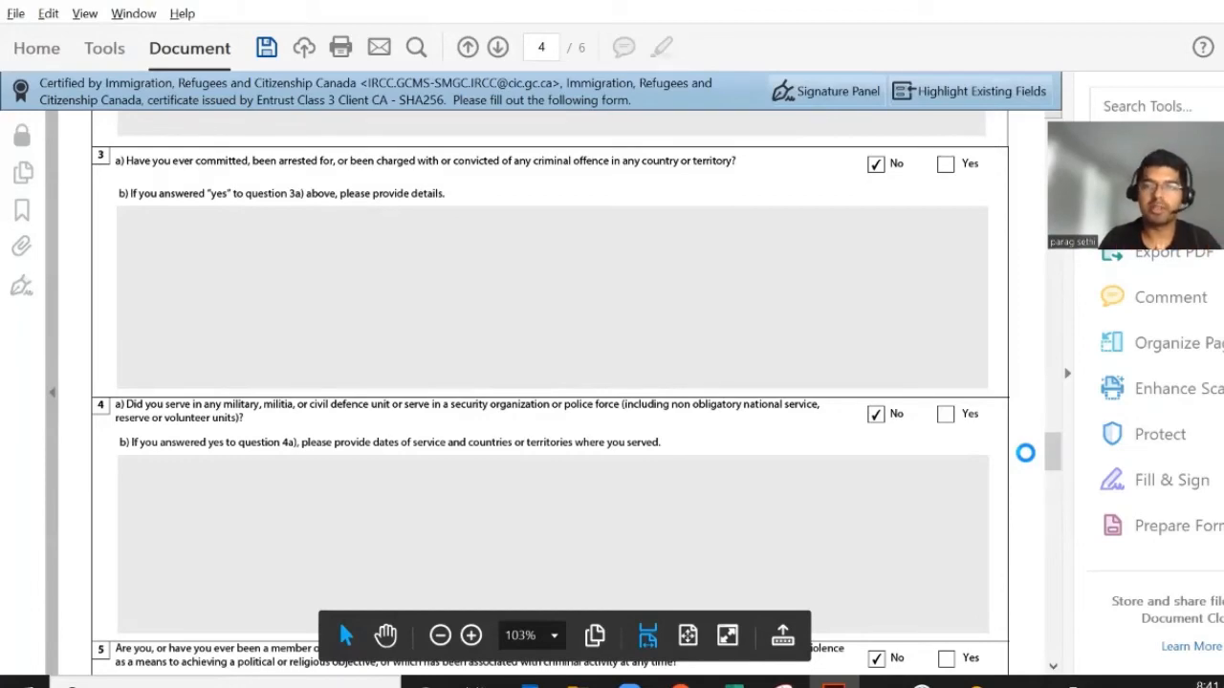
{"action": "left_click_drag", "start_coordinate": [1053, 445], "coordinate": [1042, 508]}
{"action": "scroll", "coordinate": [574, 478], "scroll_direction": "down", "scroll_amount": 10}
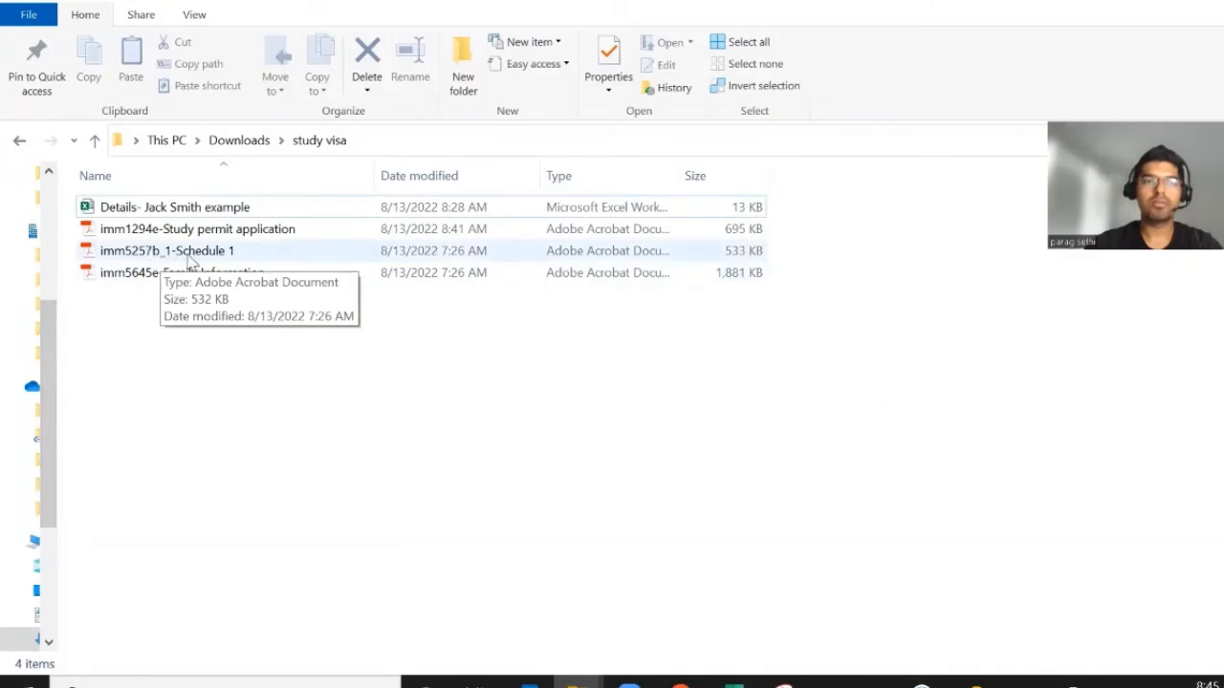
Open the imm5257b_1-Schedule 1 form from the study visa folder and mark the person as the principal applicant
{"action": "double_click", "coordinate": [189, 258]}
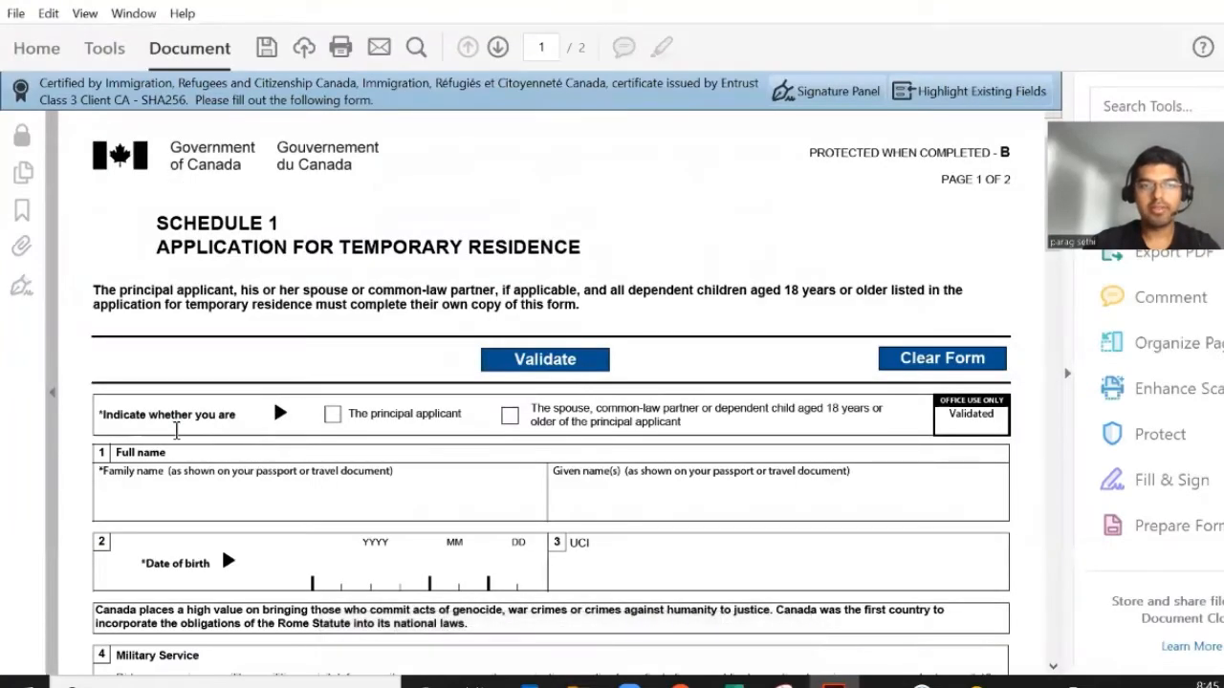
{"action": "left_click", "coordinate": [332, 414]}
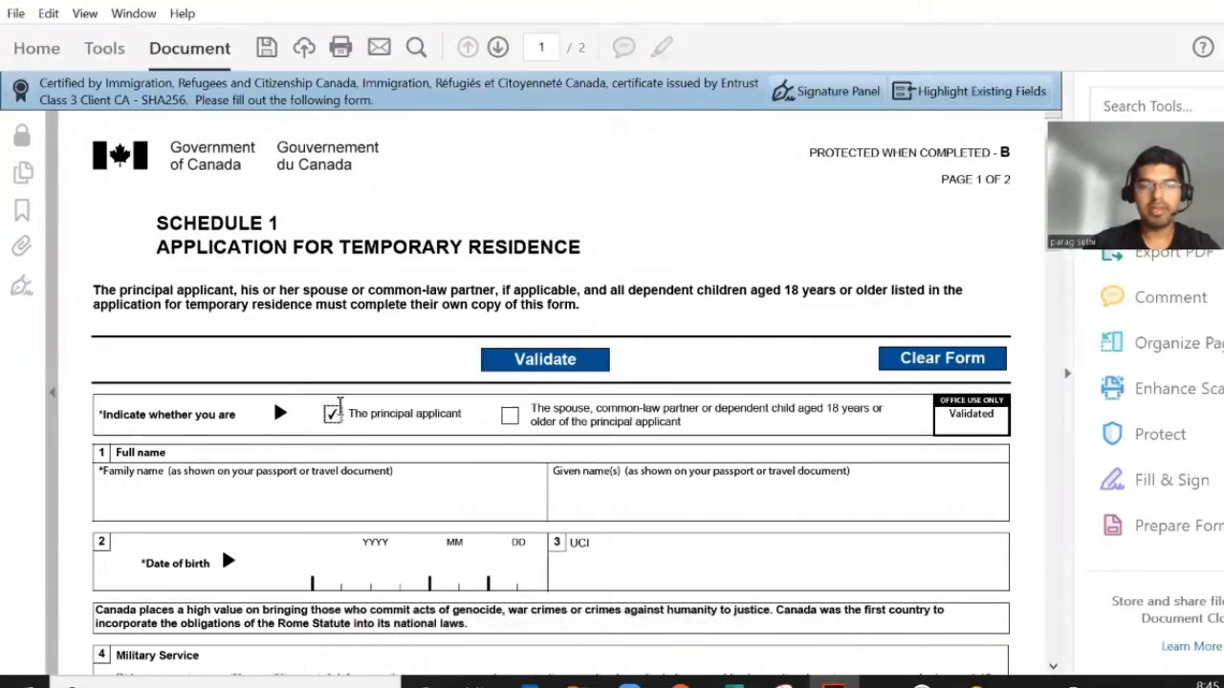
{"action": "scroll", "coordinate": [284, 554], "scroll_direction": "down", "scroll_amount": 1}
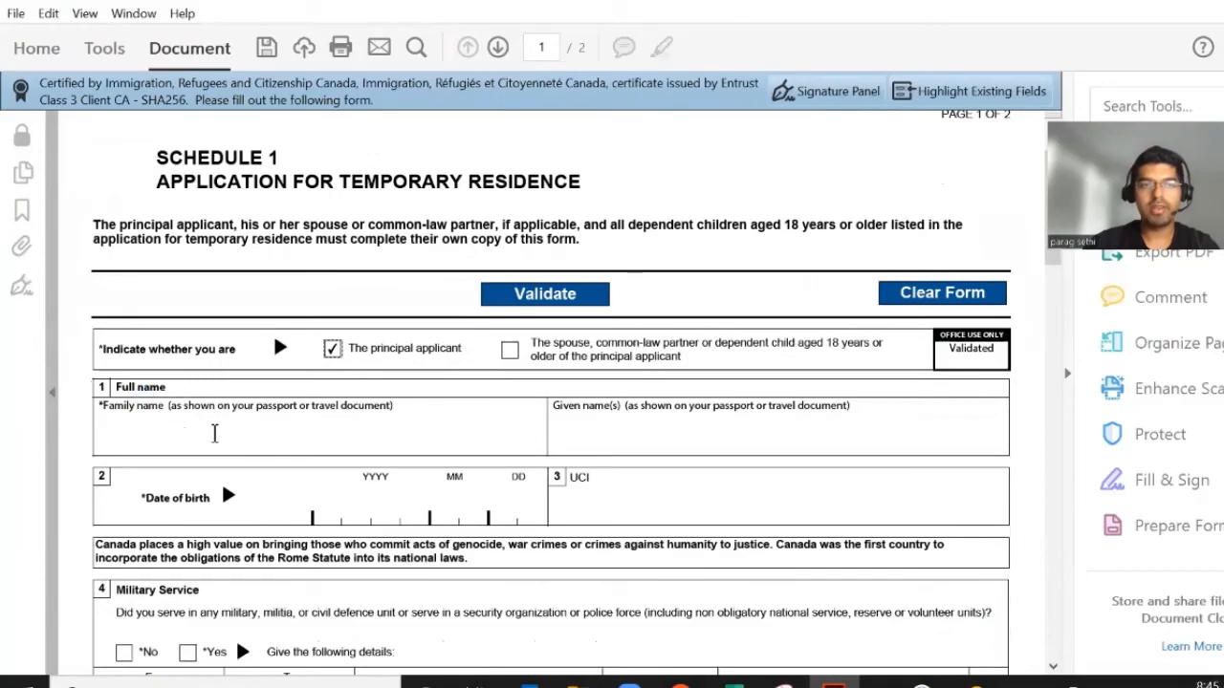
Copy the applicant's last name from the Excel details sheet into the Family name field of Schedule 1
{"action": "key", "text": "alt+Tab"}
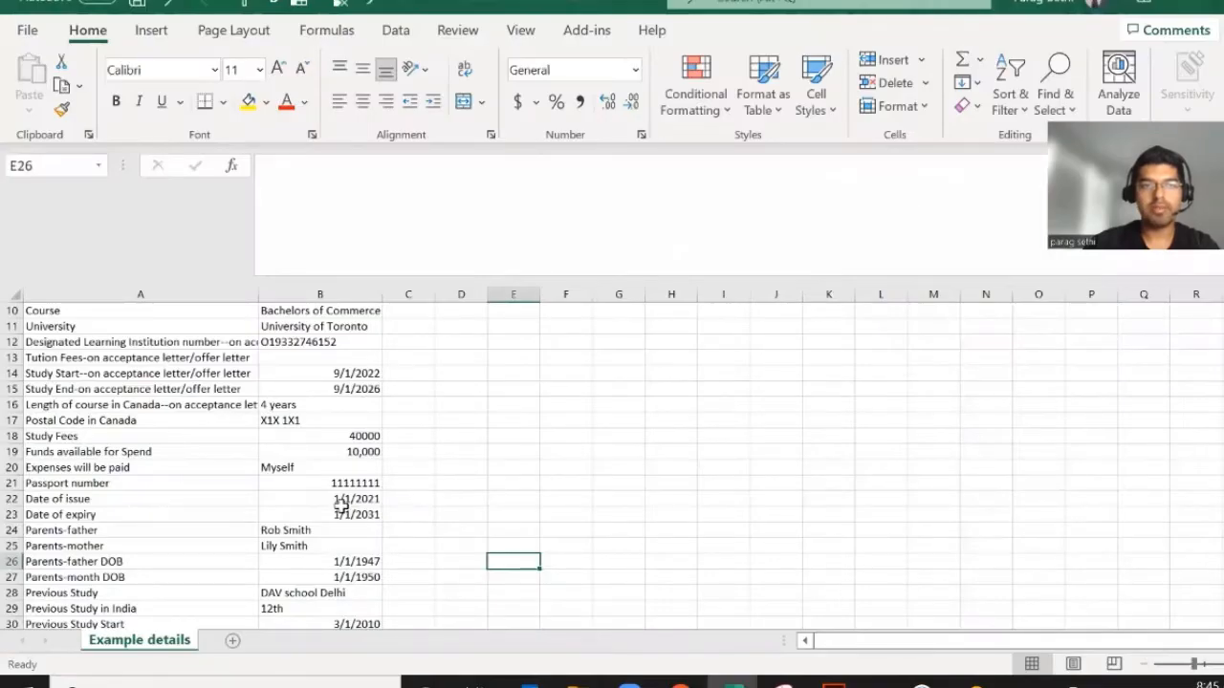
{"action": "scroll", "coordinate": [341, 507], "scroll_direction": "up", "scroll_amount": 3}
{"action": "left_click", "coordinate": [296, 343]}
{"action": "key", "text": "ctrl+c"}
{"action": "key", "text": "alt+Tab"}
{"action": "left_click", "coordinate": [296, 427]}
{"action": "key", "text": "ctrl+v"}
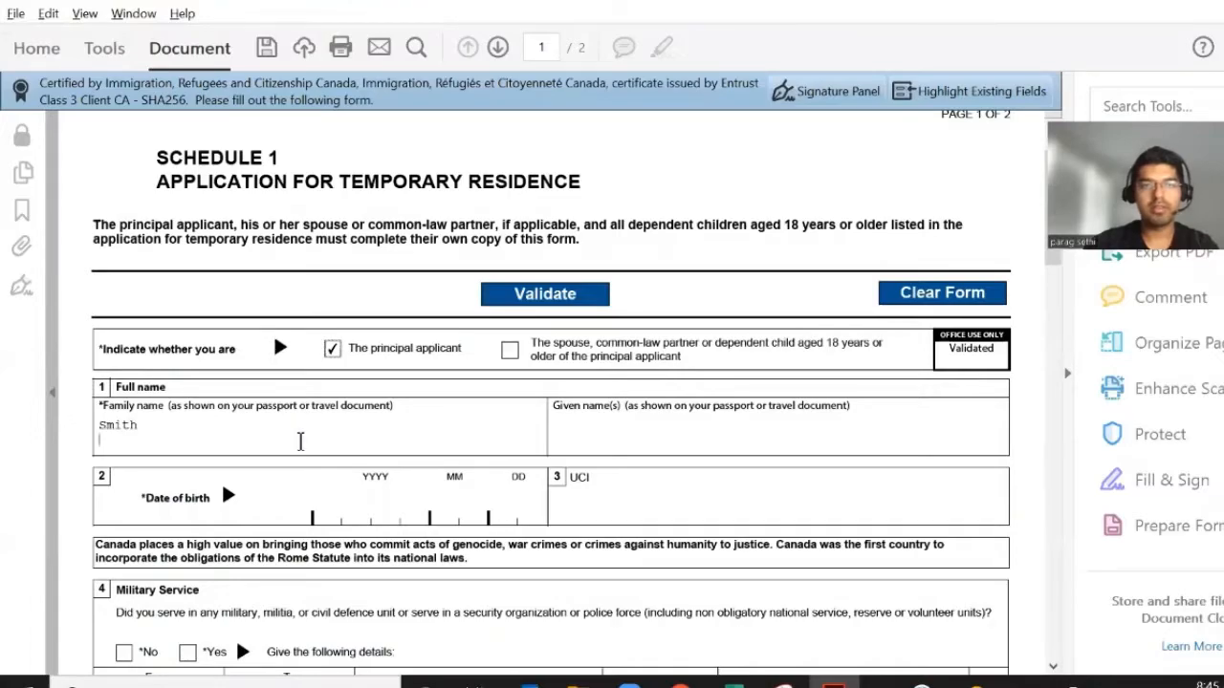
Copy the applicant's first name from the Excel details sheet into the Given name(s) field of Schedule 1
{"action": "key", "text": "alt+Tab"}
{"action": "left_click", "coordinate": [304, 328]}
{"action": "key", "text": "ctrl+c"}
{"action": "key", "text": "alt+Tab"}
{"action": "left_click", "coordinate": [642, 437]}
{"action": "key", "text": "ctrl+v"}
Fill in the year, month and day of the applicant's date of birth on Schedule 1 from the Excel details sheet
{"action": "key", "text": "alt+Tab"}
{"action": "left_click", "coordinate": [352, 436]}
{"action": "key", "text": "ctrl+c"}
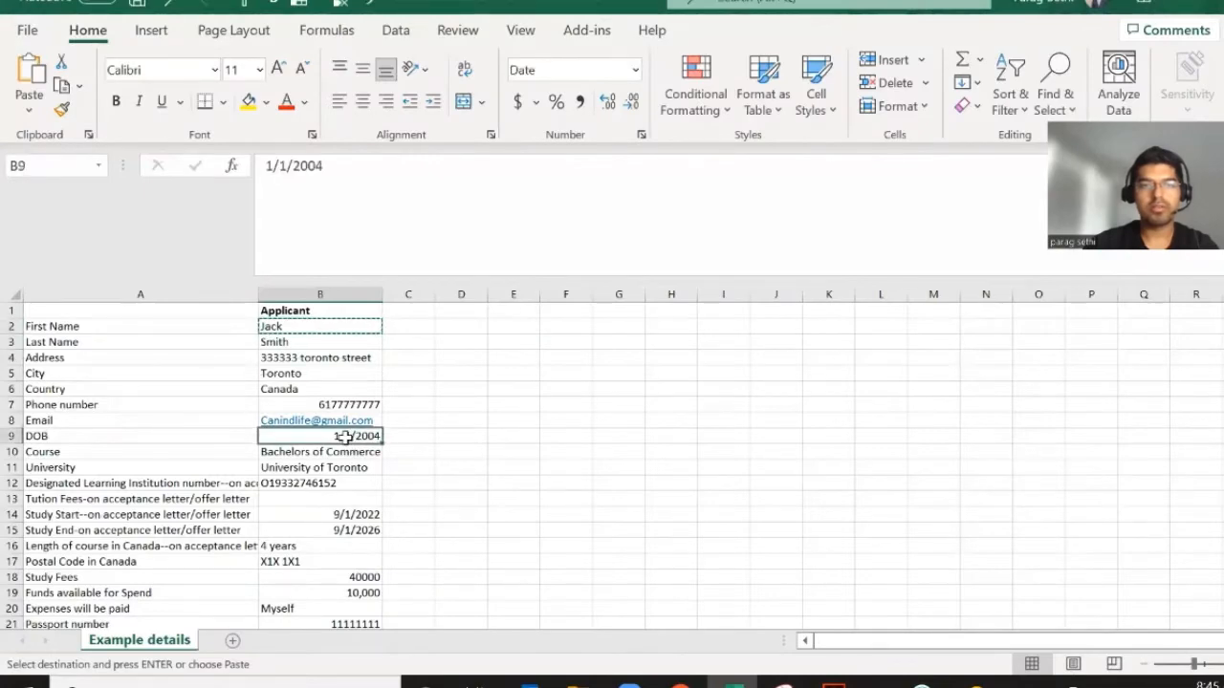
{"action": "key", "text": "alt+Tab"}
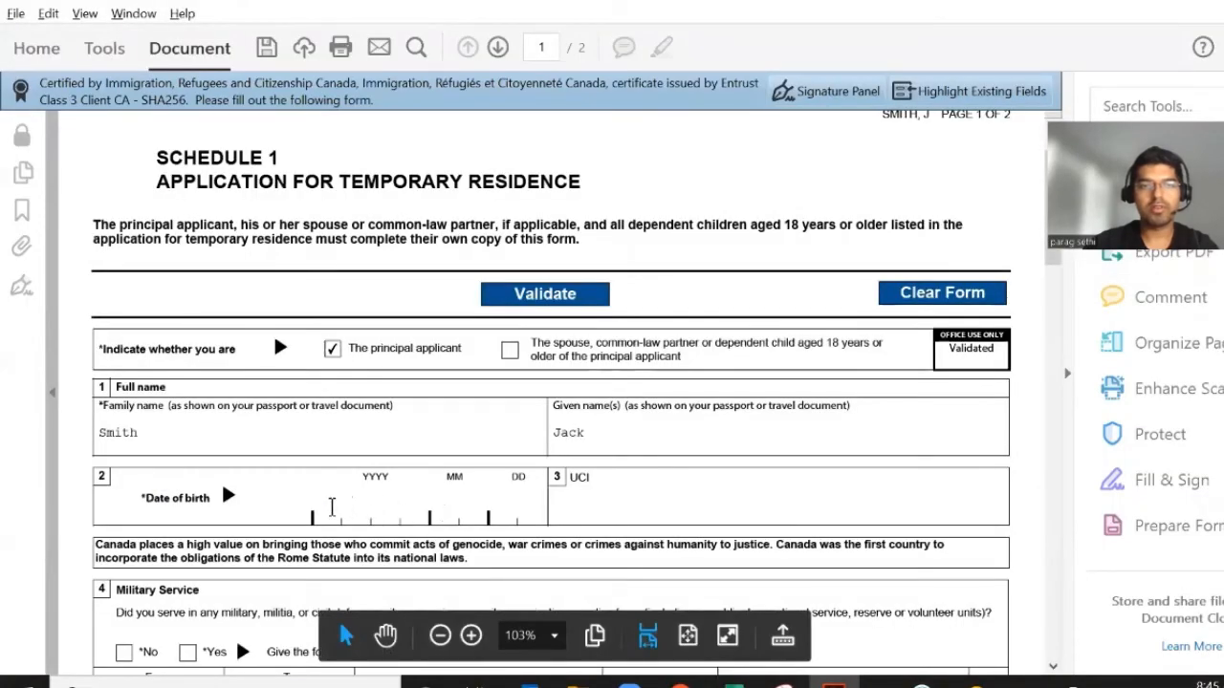
{"action": "type", "text": "2004"}
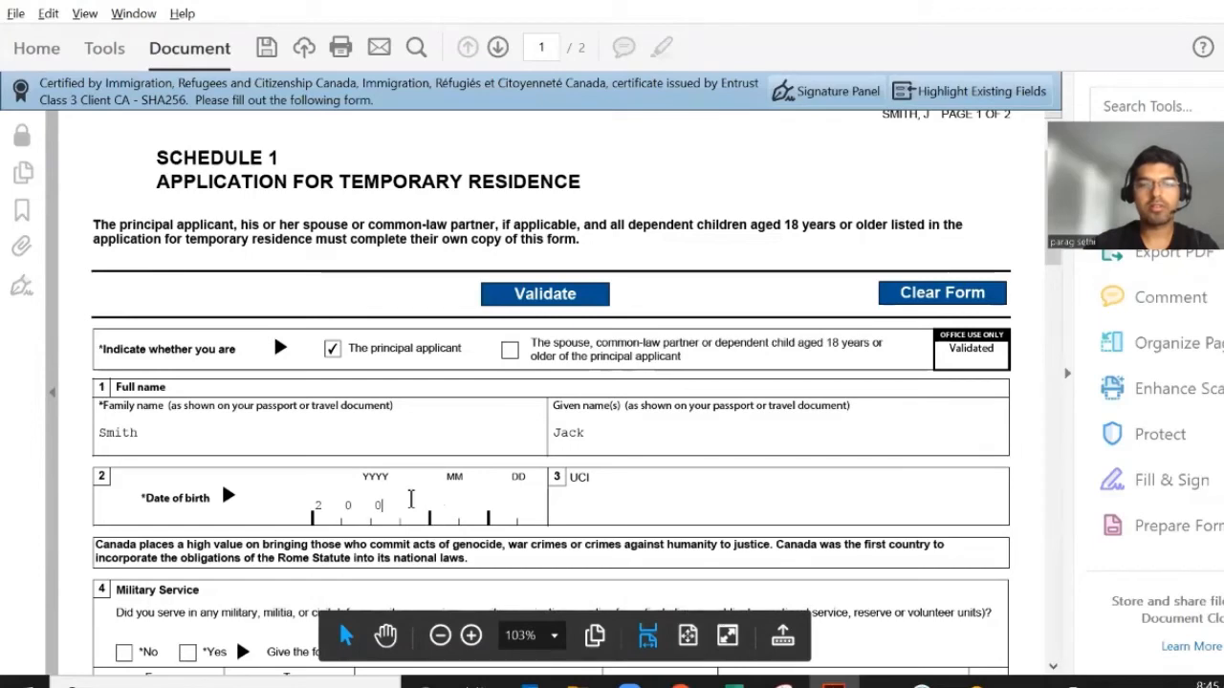
{"action": "left_click", "coordinate": [411, 501]}
{"action": "key", "text": "alt+Tab"}
{"action": "key", "text": "alt+Tab"}
{"action": "type", "text": "0101"}
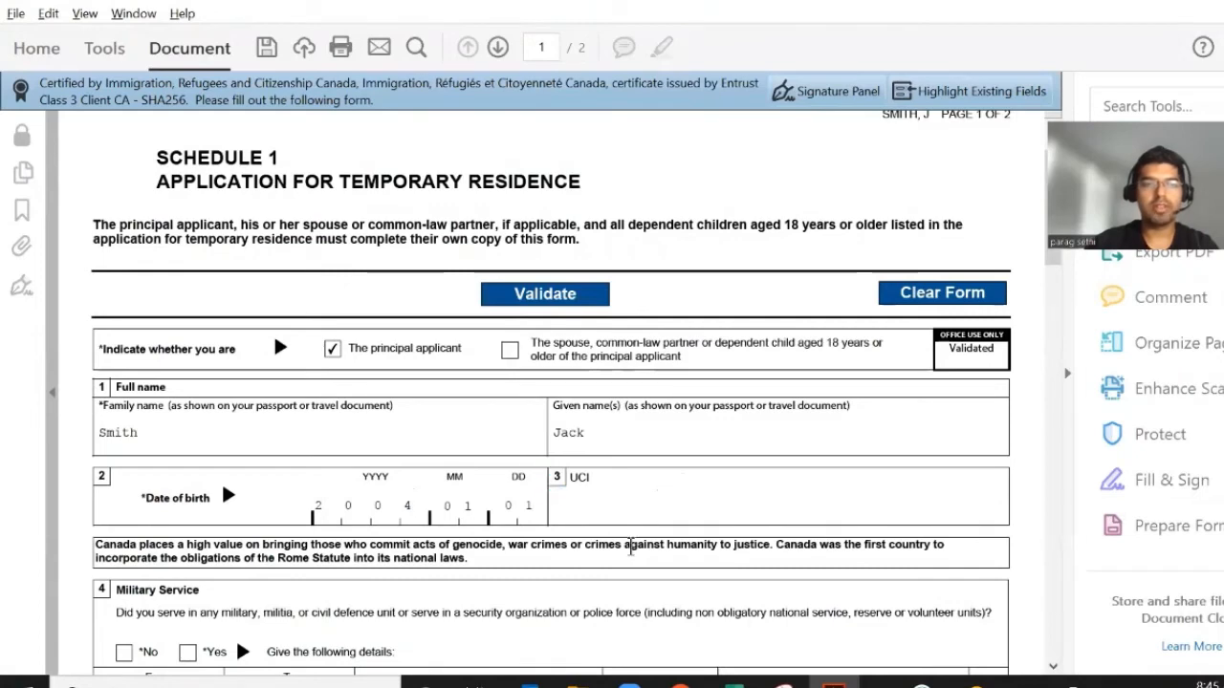
Answer No to Schedule 1 questions 4 to 8 on military service, ill treatment, organization membership, government positions and previous travel
{"action": "scroll", "coordinate": [631, 547], "scroll_direction": "down", "scroll_amount": 2}
{"action": "scroll", "coordinate": [631, 547], "scroll_direction": "down", "scroll_amount": 1}
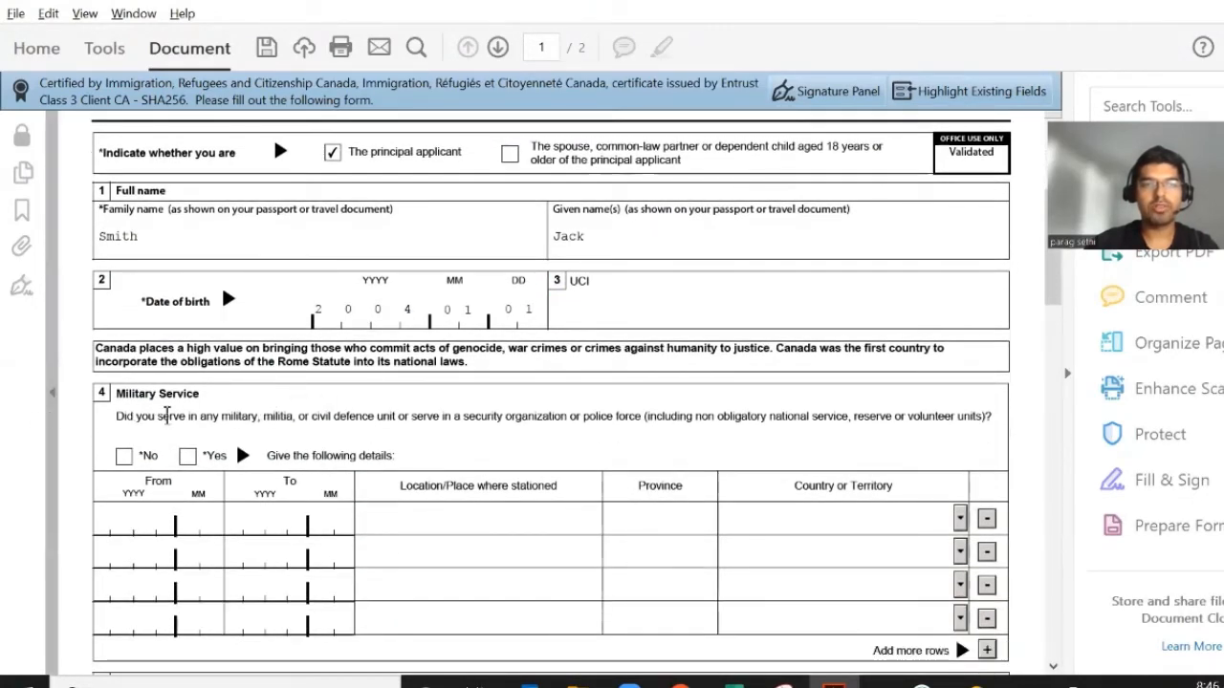
{"action": "left_click", "coordinate": [124, 456]}
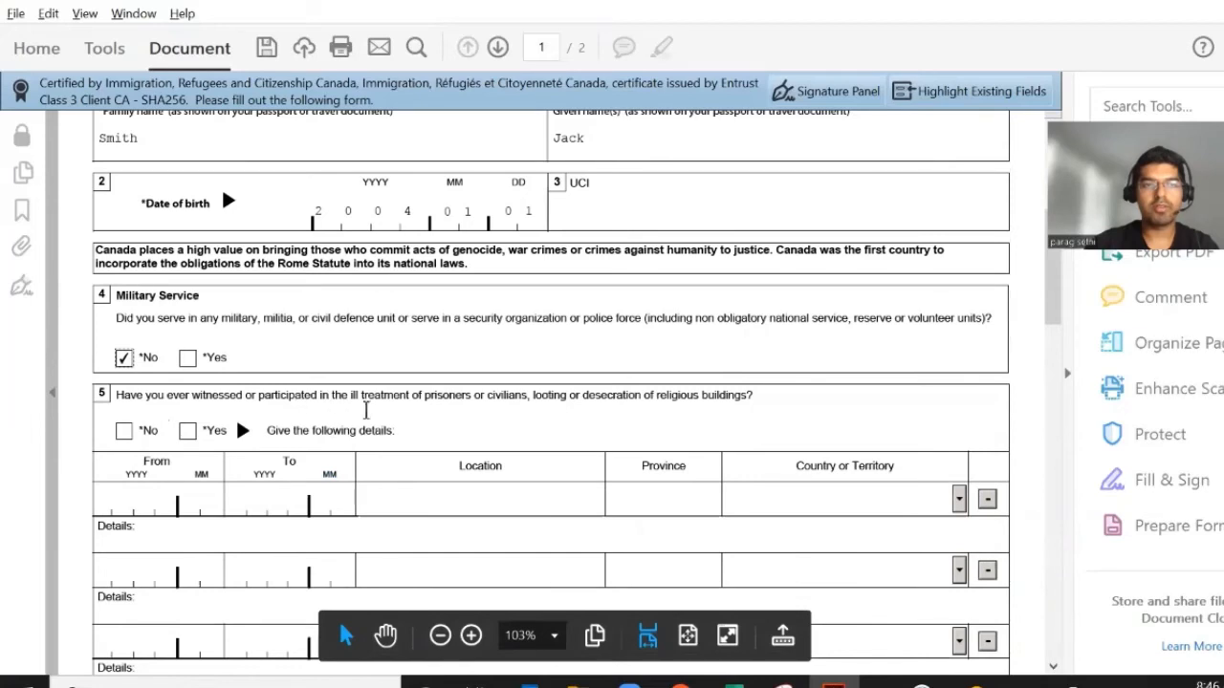
{"action": "left_click", "coordinate": [124, 436]}
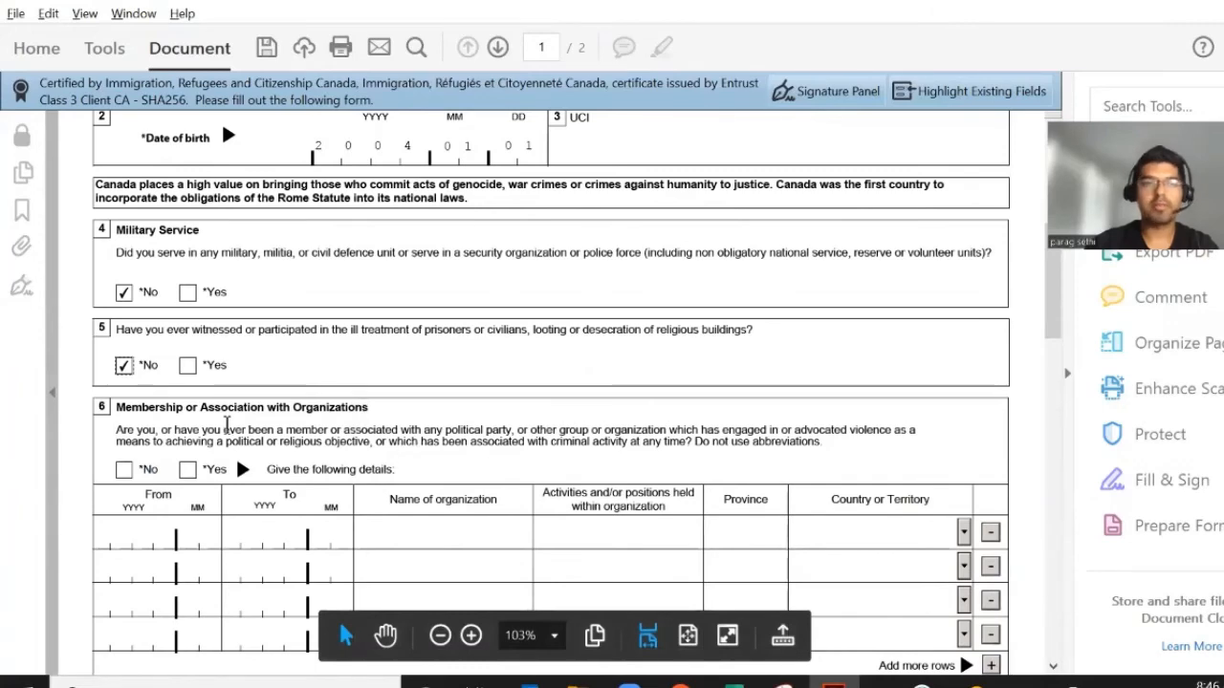
{"action": "left_click", "coordinate": [120, 472]}
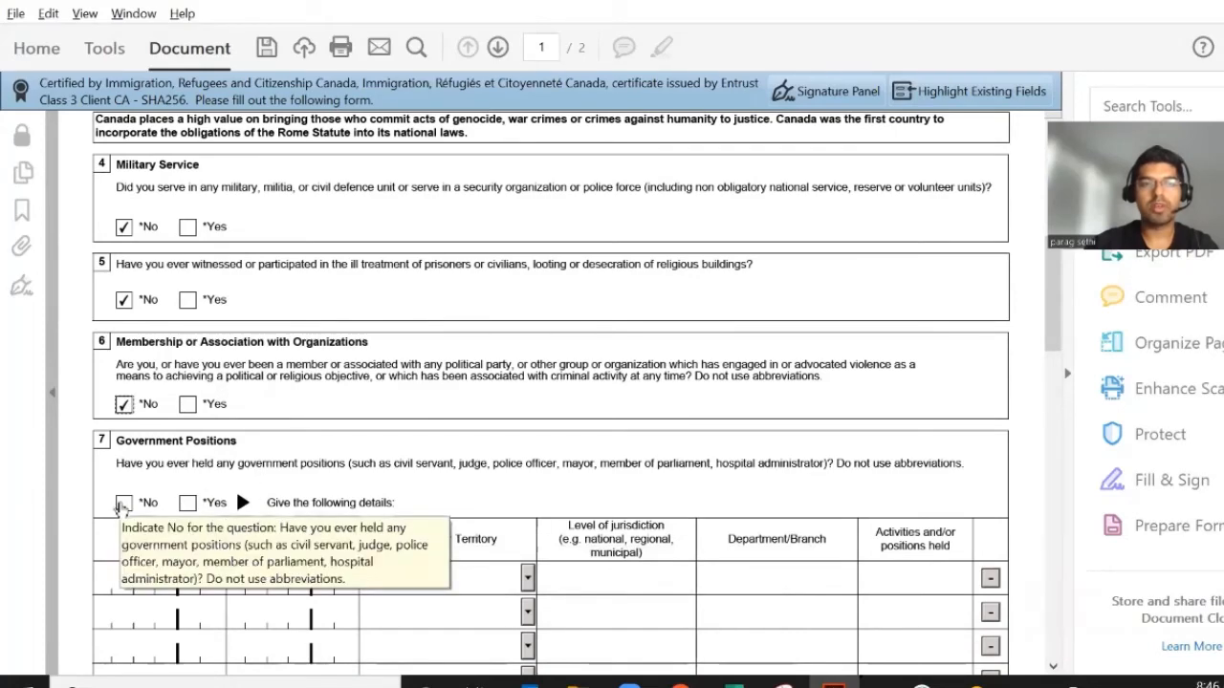
{"action": "left_click", "coordinate": [124, 503]}
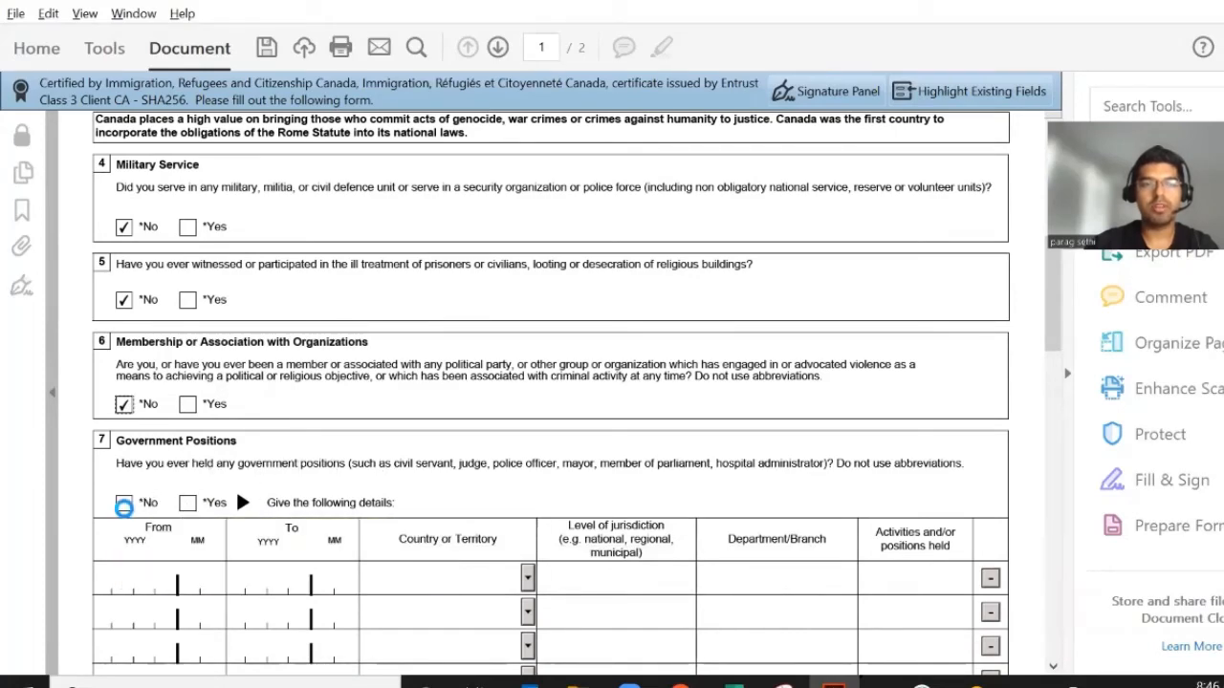
{"action": "scroll", "coordinate": [383, 598], "scroll_direction": "down", "scroll_amount": 2}
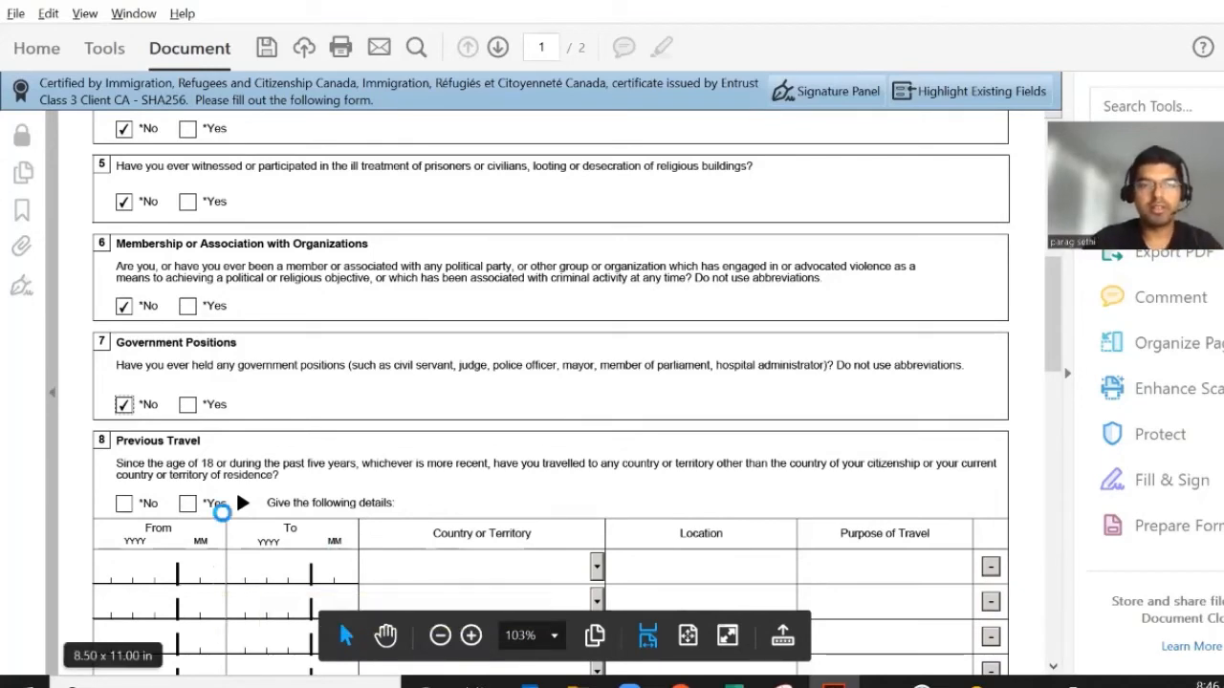
{"action": "left_click", "coordinate": [123, 504]}
Validate the completed Schedule 1 form, dismiss the validation message, review the answers and save the form
{"action": "scroll", "coordinate": [364, 473], "scroll_direction": "down", "scroll_amount": 3}
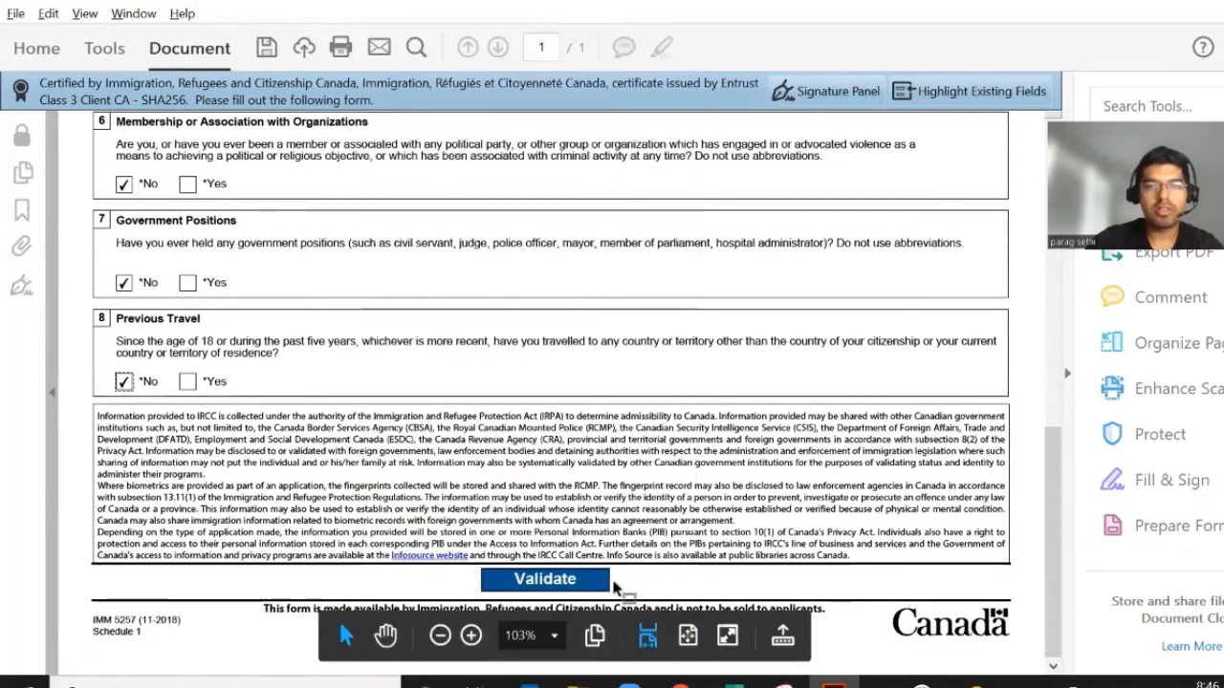
{"action": "left_click", "coordinate": [600, 584]}
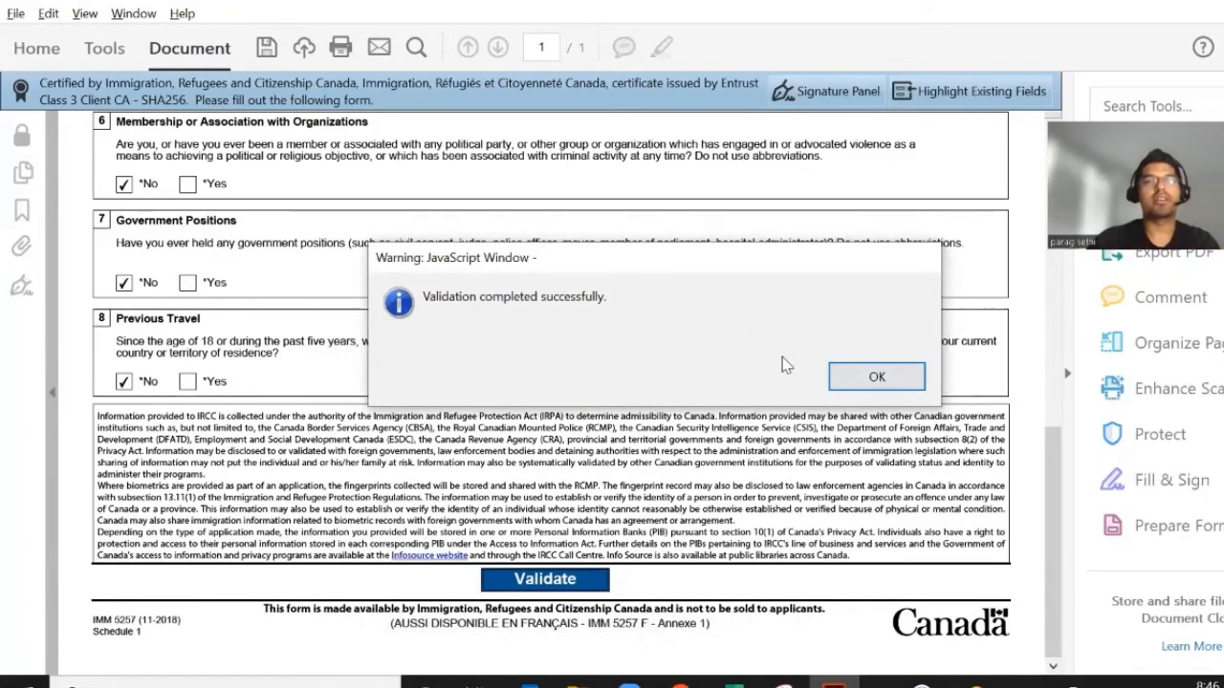
{"action": "left_click", "coordinate": [874, 376]}
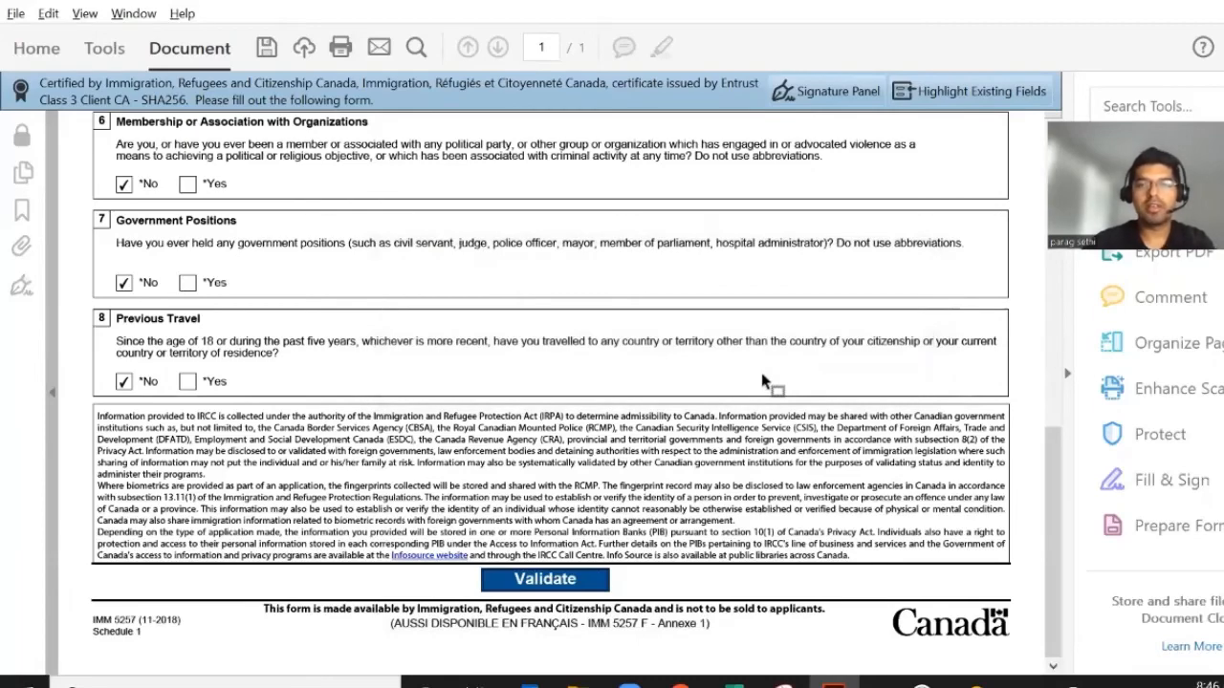
{"action": "scroll", "coordinate": [765, 383], "scroll_direction": "up", "scroll_amount": 10}
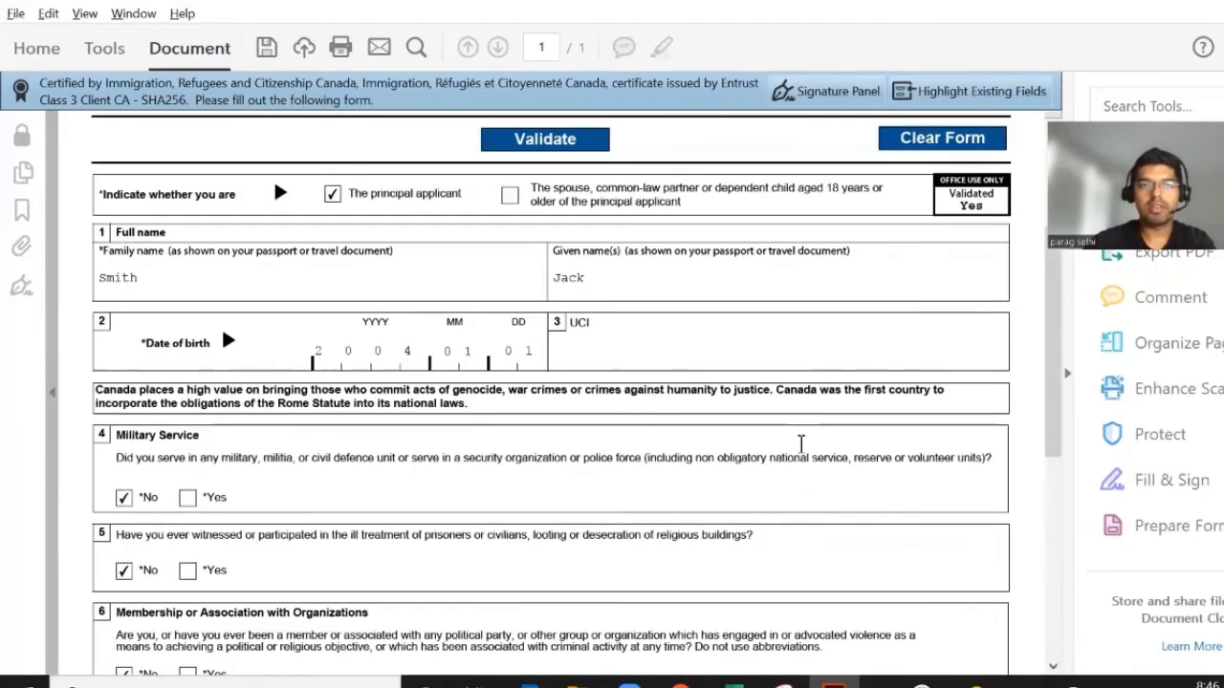
{"action": "scroll", "coordinate": [801, 441], "scroll_direction": "down", "scroll_amount": 4}
{"action": "scroll", "coordinate": [801, 442], "scroll_direction": "up", "scroll_amount": 2}
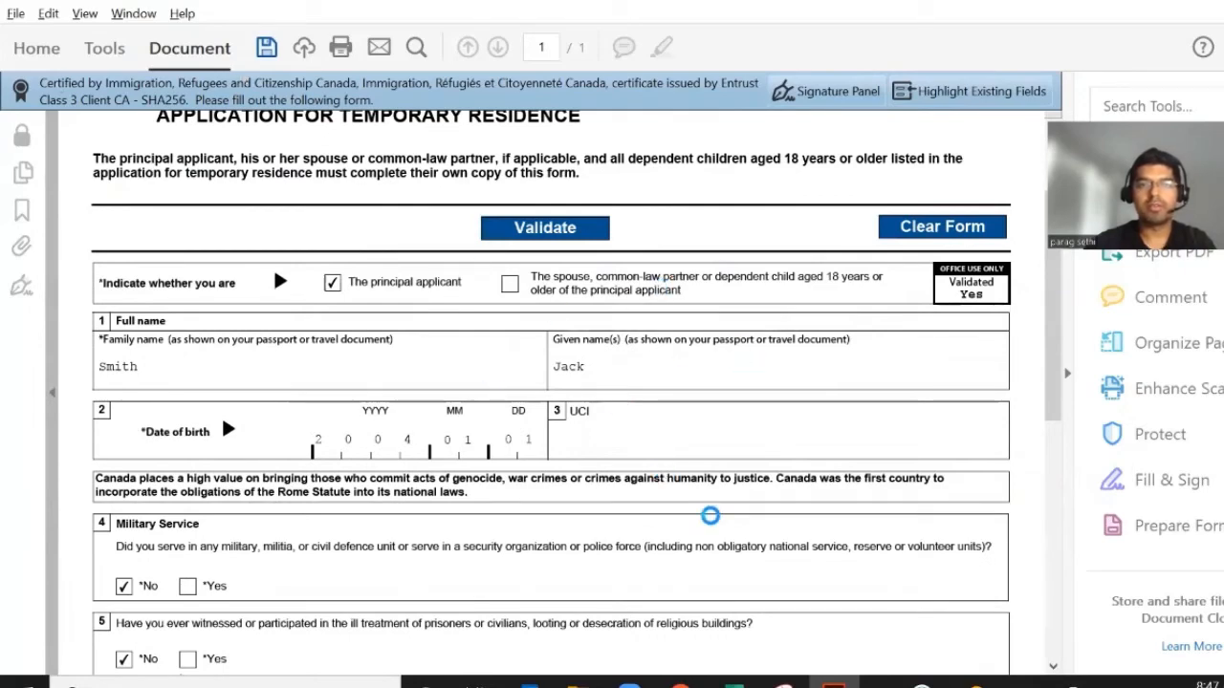
{"action": "scroll", "coordinate": [715, 522], "scroll_direction": "down", "scroll_amount": 3}
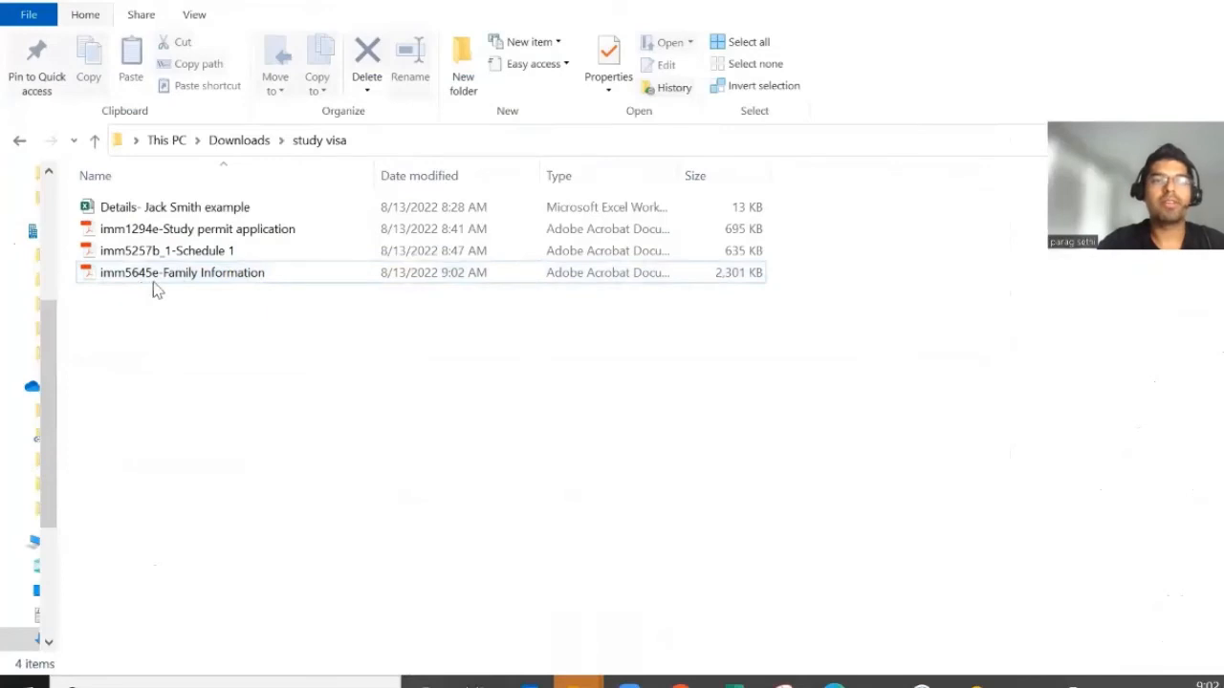
Open the imm5645e-Family Information form from the study visa folder and mark the type of application as Student
{"action": "double_click", "coordinate": [165, 281]}
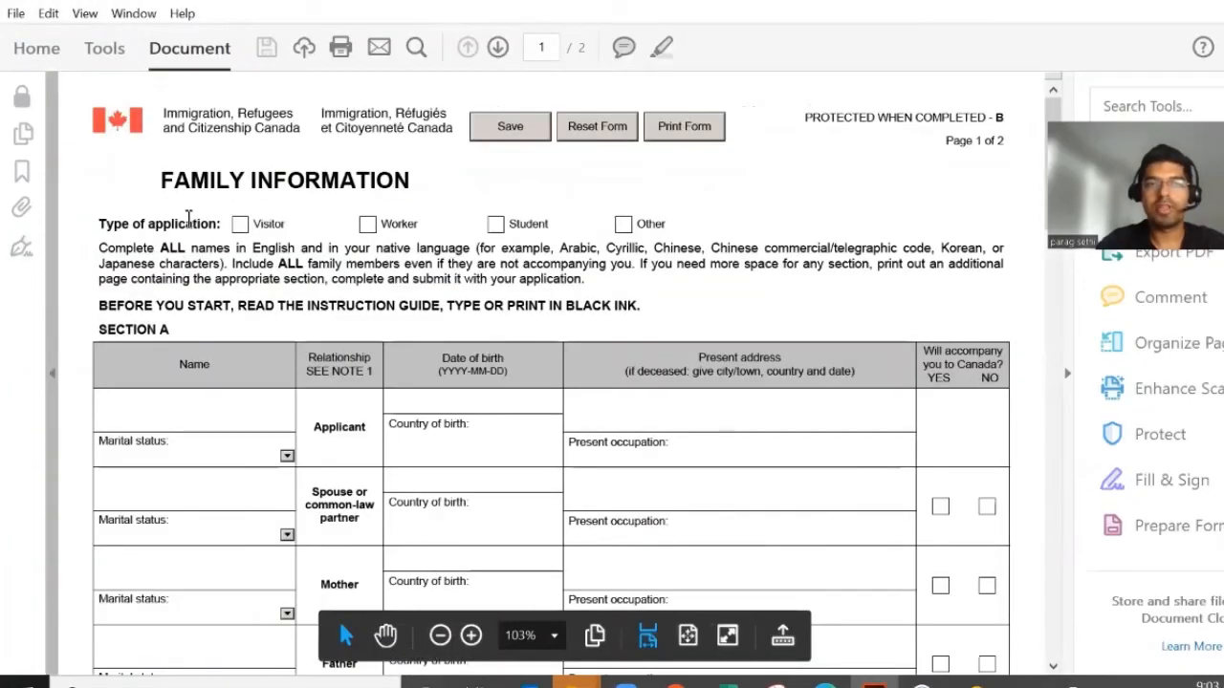
{"action": "left_click", "coordinate": [494, 226]}
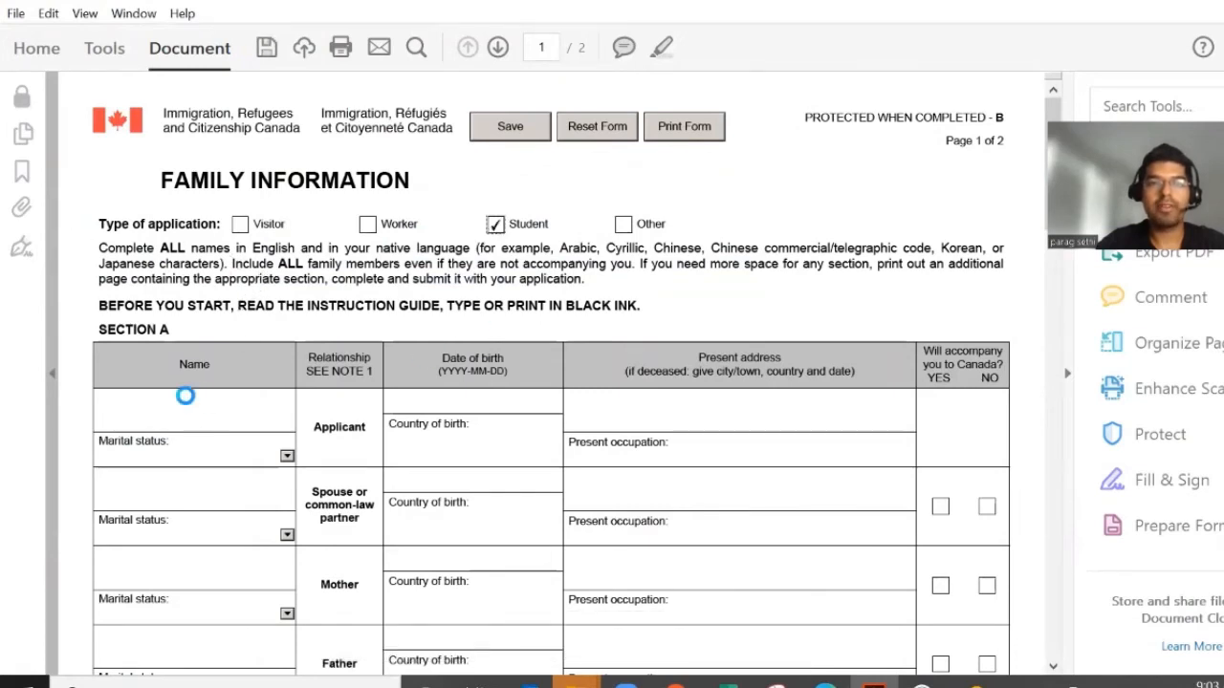
{"action": "left_click_drag", "start_coordinate": [245, 253], "coordinate": [213, 252]}
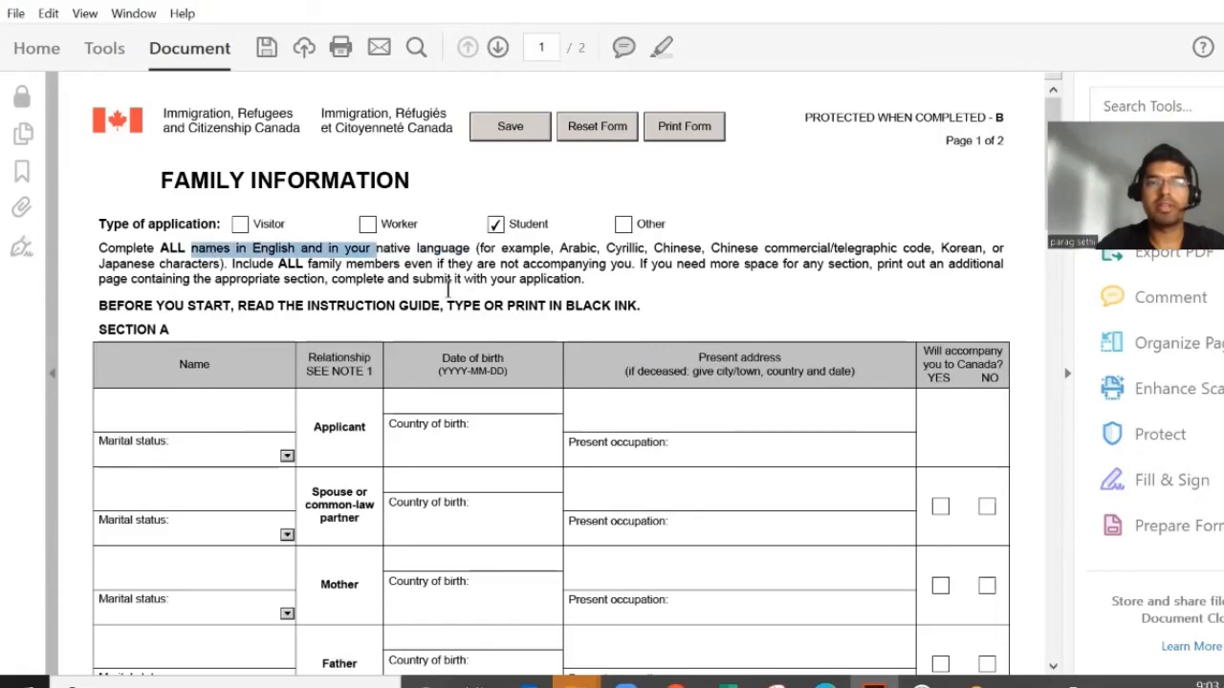
{"action": "left_click", "coordinate": [440, 275]}
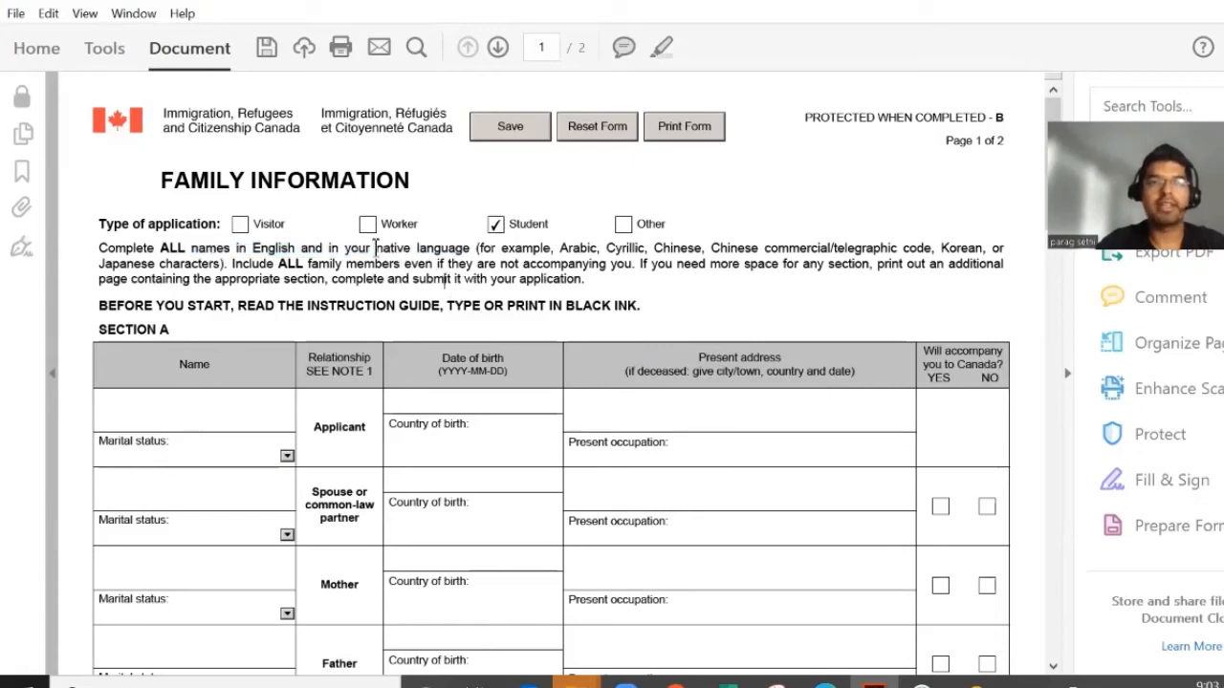
{"action": "left_click_drag", "start_coordinate": [560, 248], "coordinate": [389, 244]}
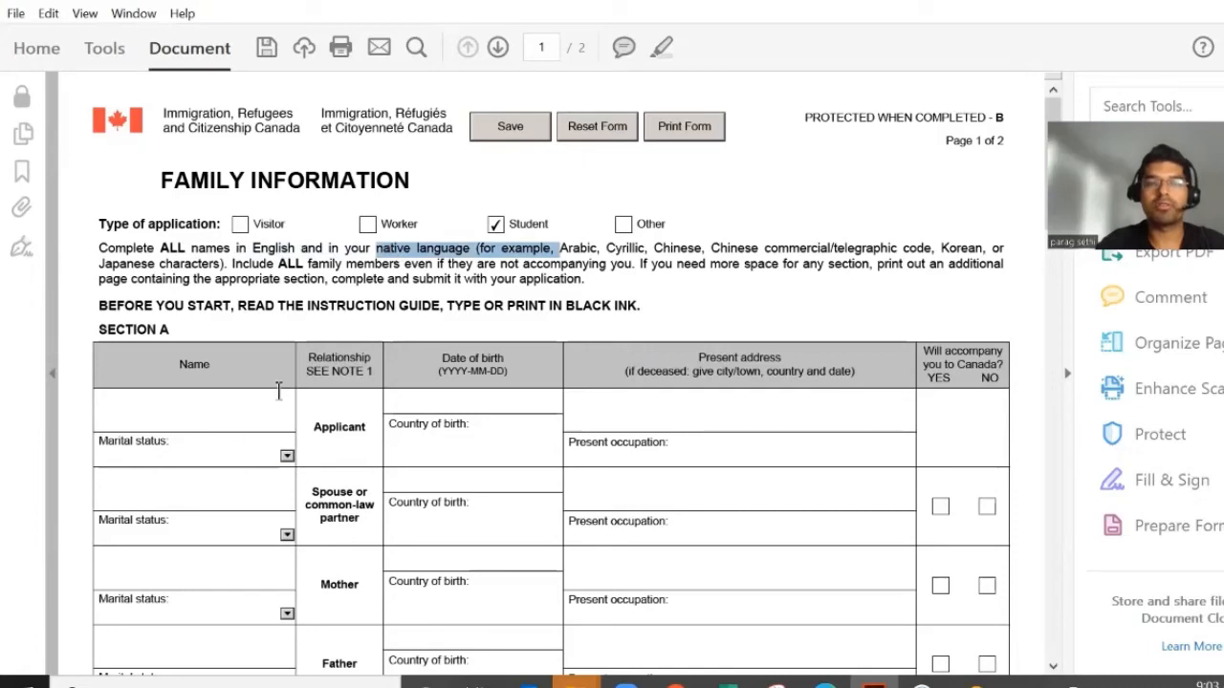
Enter the applicant's full name, date of birth and country of birth INDIA in the Applicant row of Section A
{"action": "left_click", "coordinate": [125, 404]}
{"action": "type", "text": "JACK SMITH"}
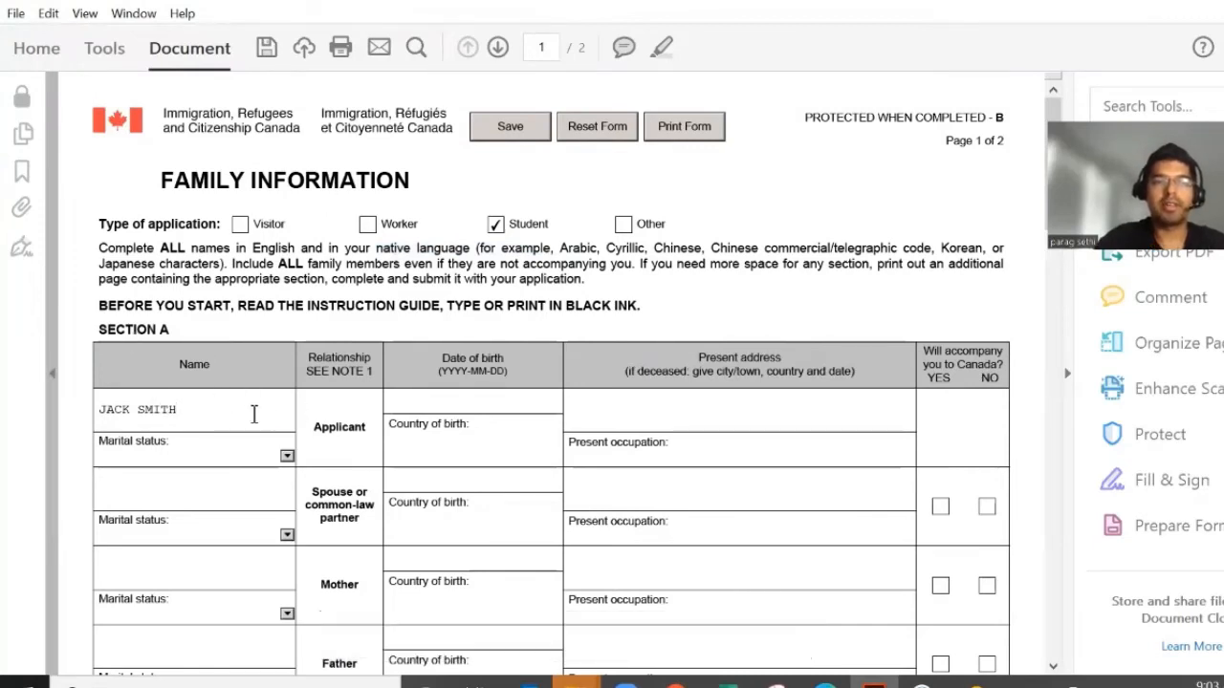
{"action": "type", "text": "04-01-01"}
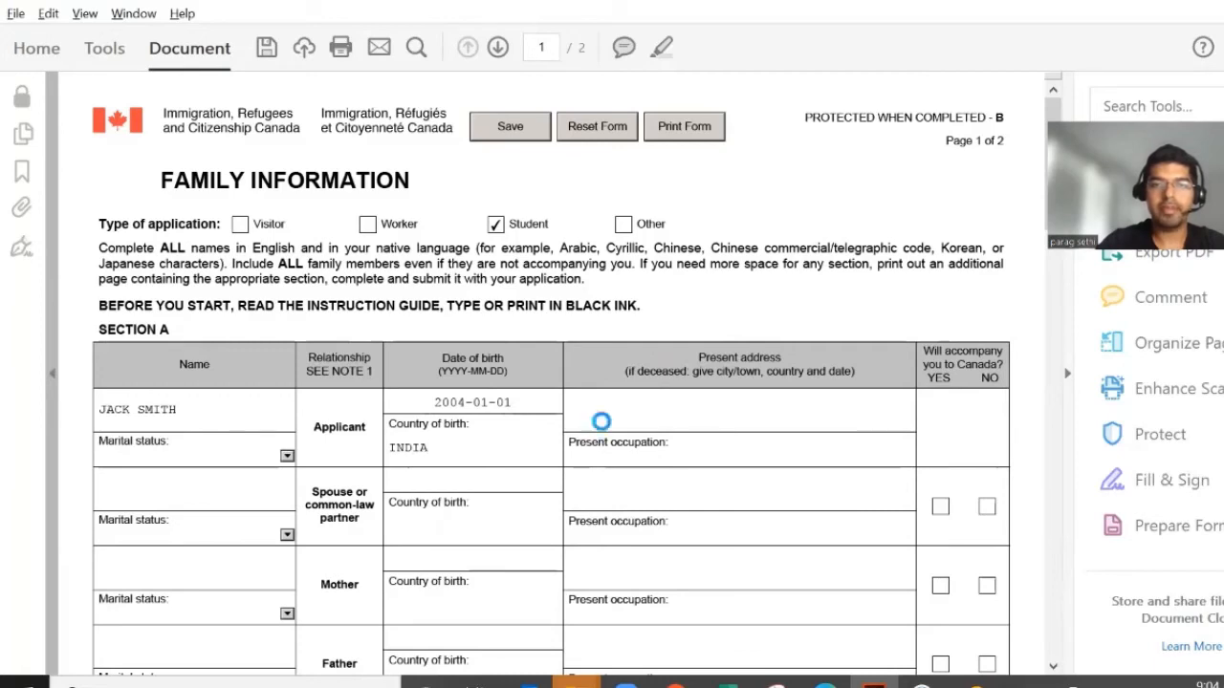
Enter the applicant's present address in India, appending a hyphen and the Indian postal code copied from the Excel details sheet
{"action": "type", "text": "AJP"}
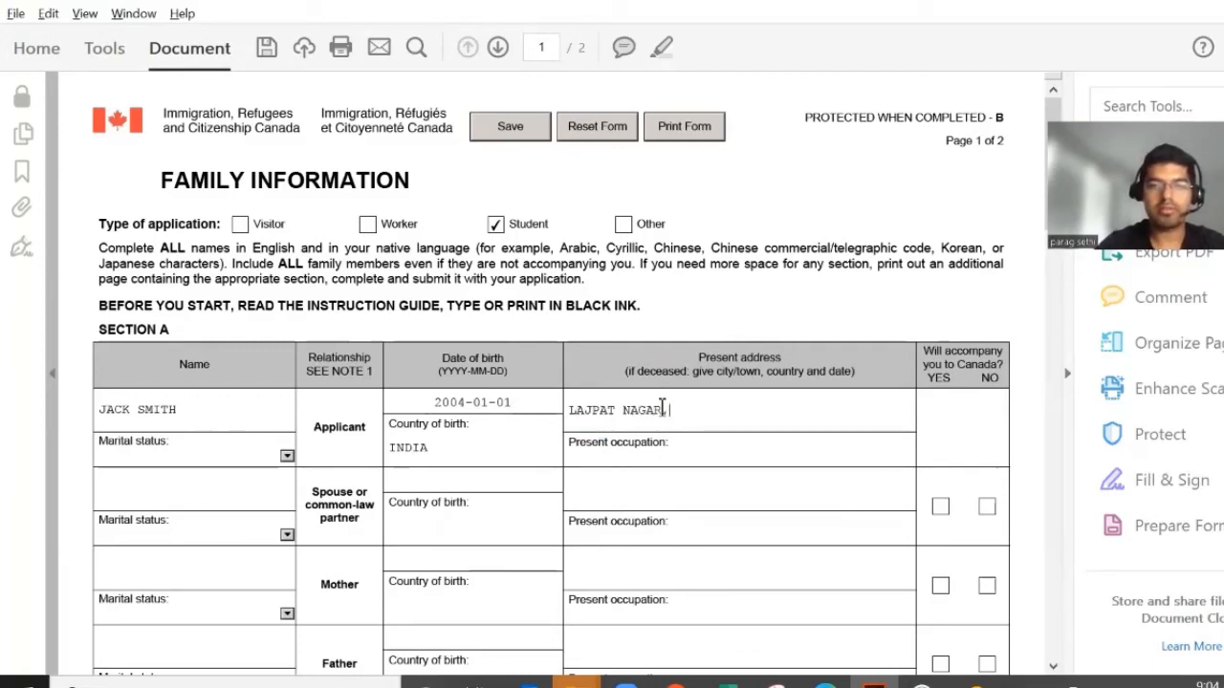
{"action": "type", "text": "AT NAGAR, DELHI, INDIA"}
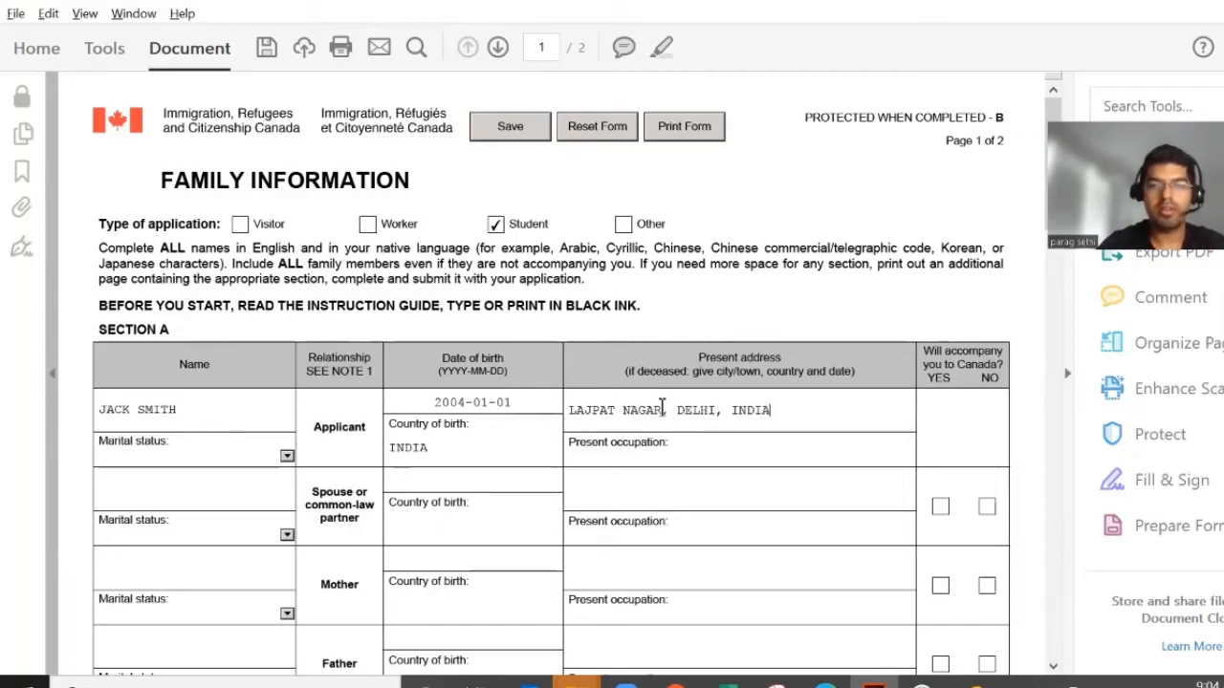
{"action": "key", "text": "alt+Tab"}
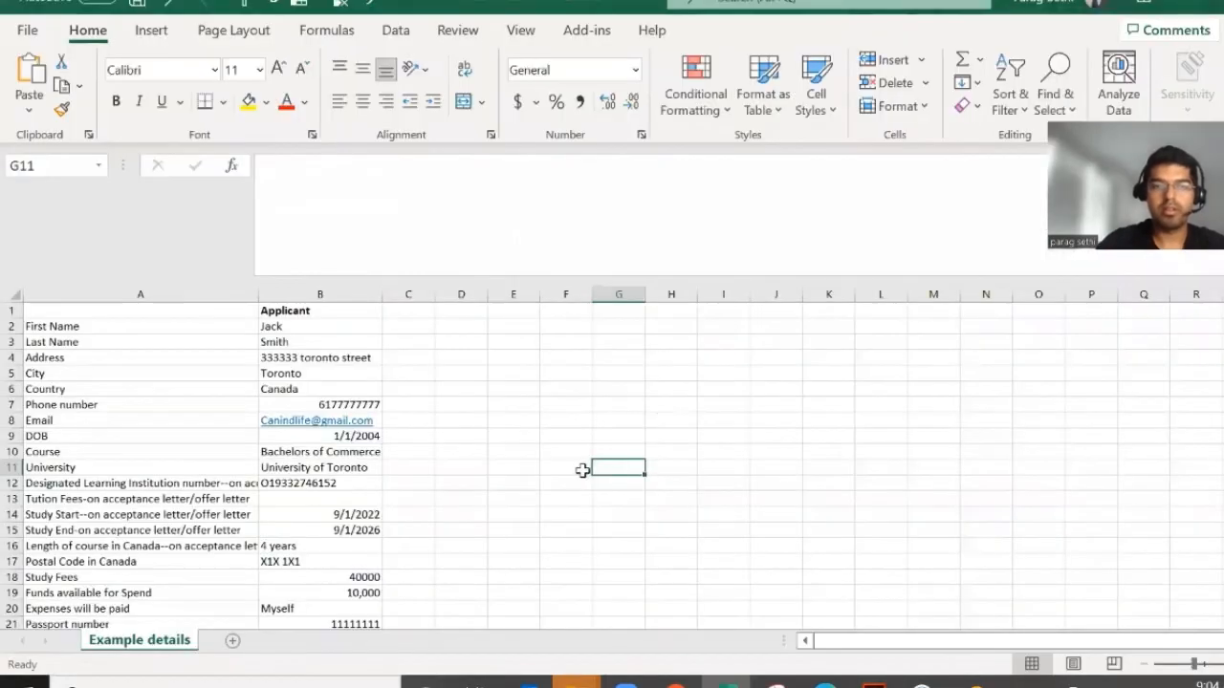
{"action": "scroll", "coordinate": [327, 469], "scroll_direction": "down", "scroll_amount": 5}
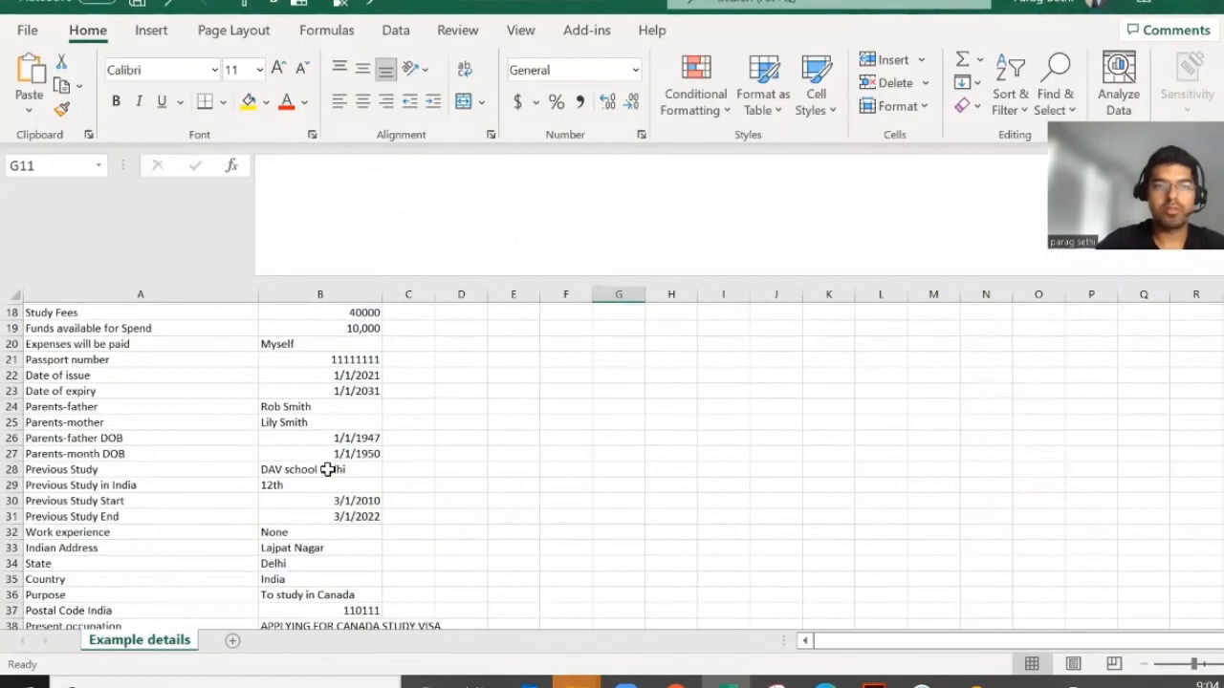
{"action": "left_click", "coordinate": [344, 409]}
{"action": "key", "text": "ctrl+c"}
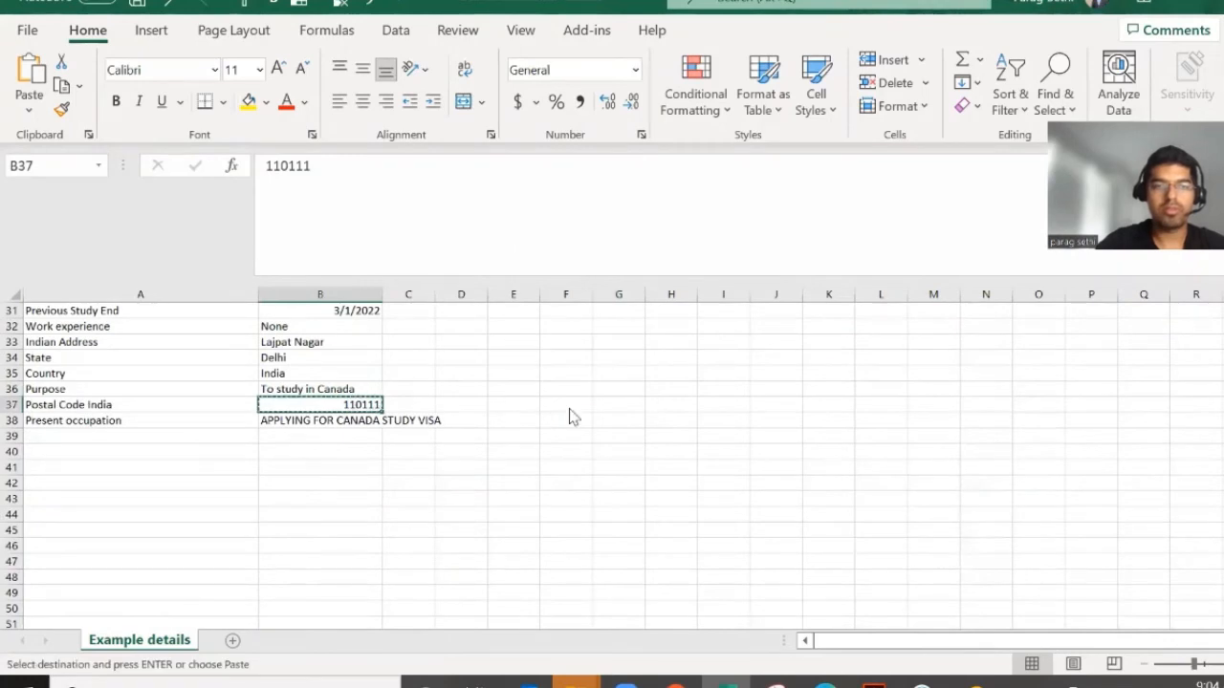
{"action": "key", "text": "alt+Tab"}
{"action": "type", "text": "-"}
{"action": "key", "text": "ctrl+v"}
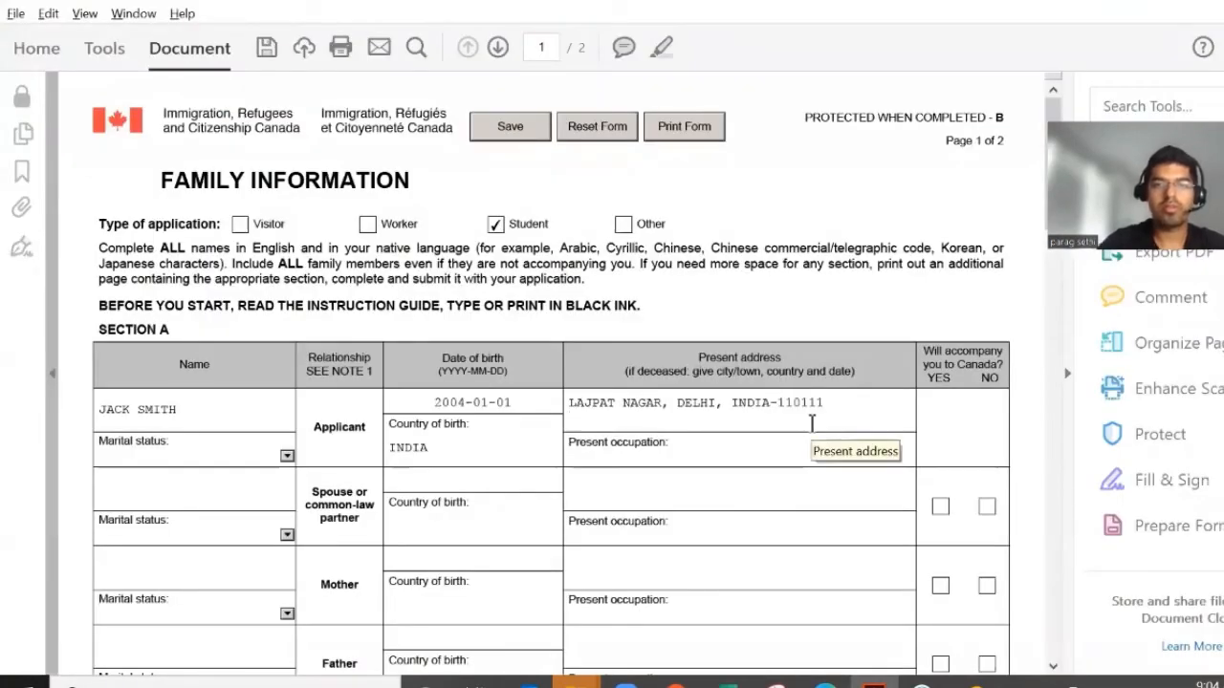
Copy the present occupation APPLYING FOR CANADA STUDY VISA from the Excel details sheet into the applicant's Present occupation field
{"action": "left_click", "coordinate": [649, 457]}
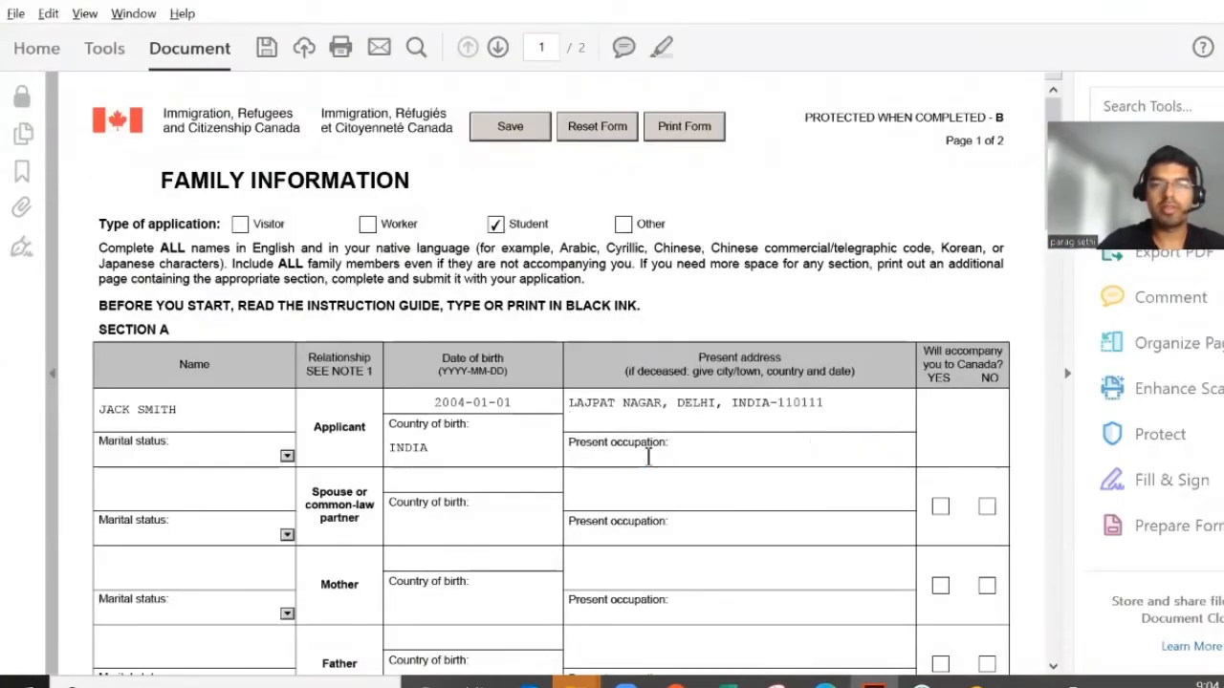
{"action": "key", "text": "alt+Tab"}
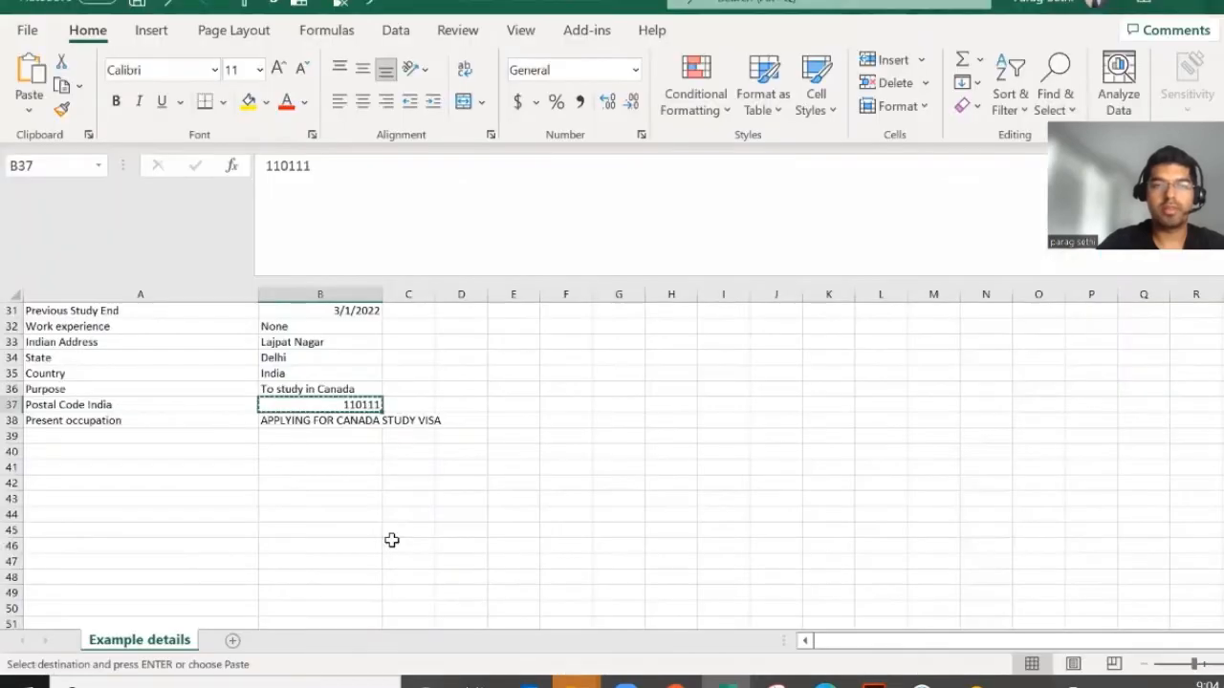
{"action": "left_click", "coordinate": [322, 419]}
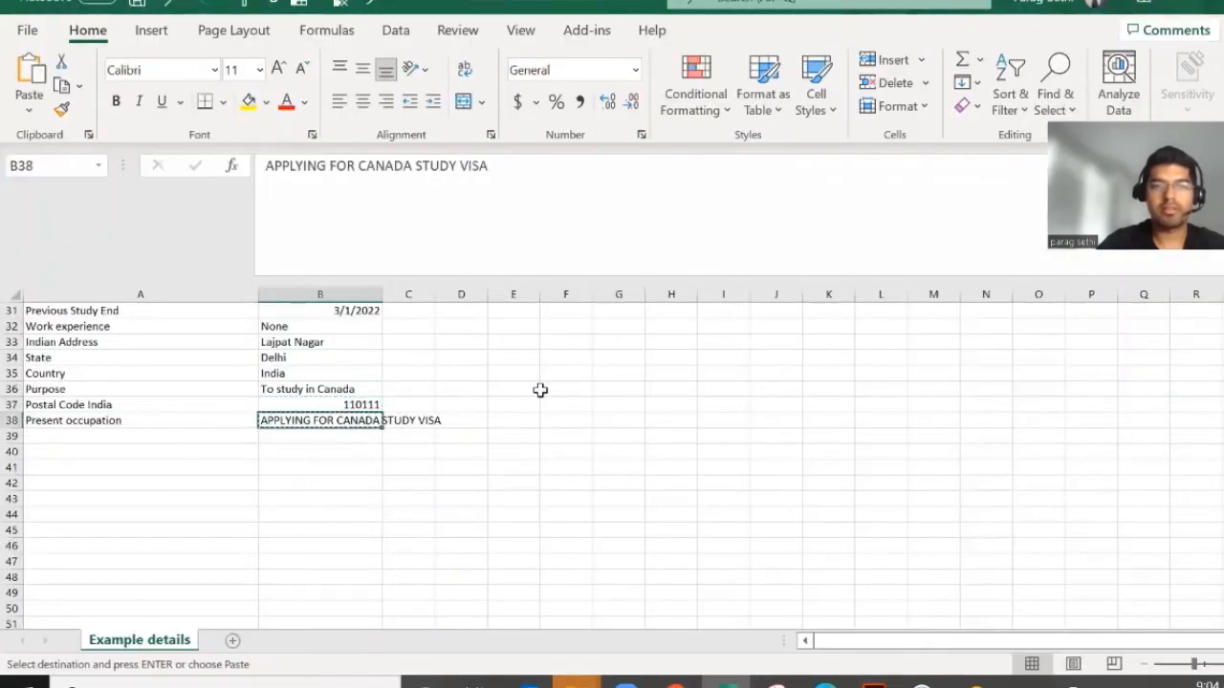
{"action": "key", "text": "alt+Tab"}
{"action": "key", "text": "ctrl+v"}
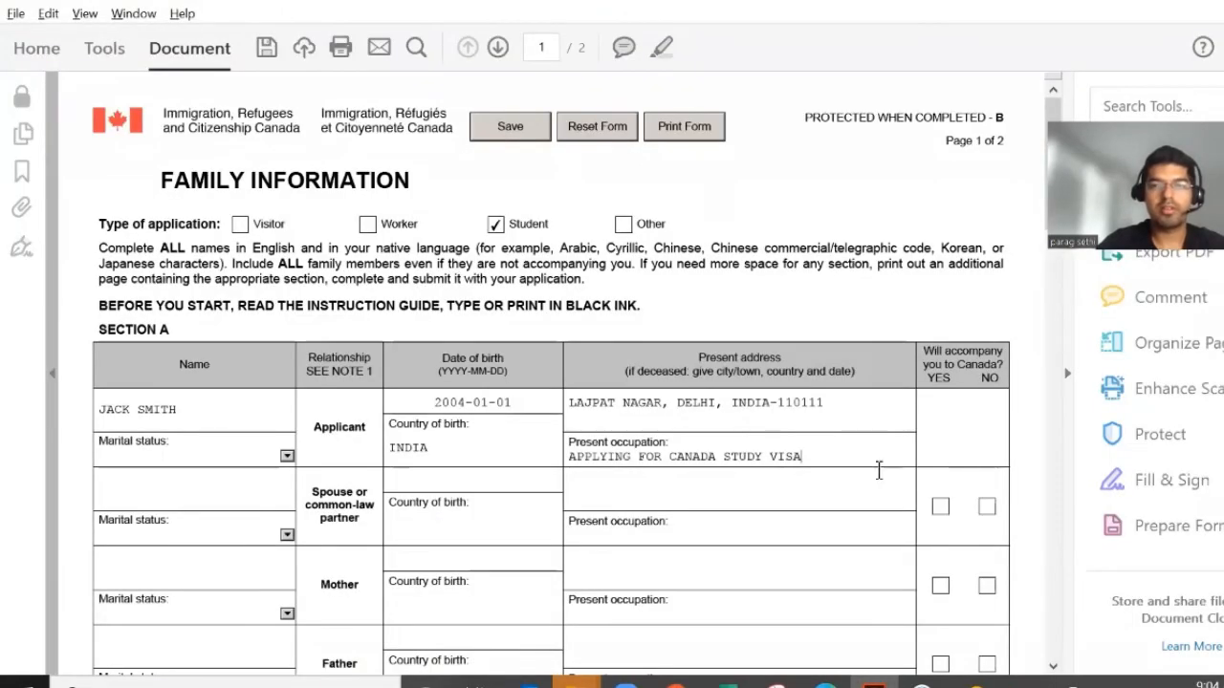
Set the applicant's marital status to Single in Section A of the Family Information form
{"action": "left_click", "coordinate": [287, 456]}
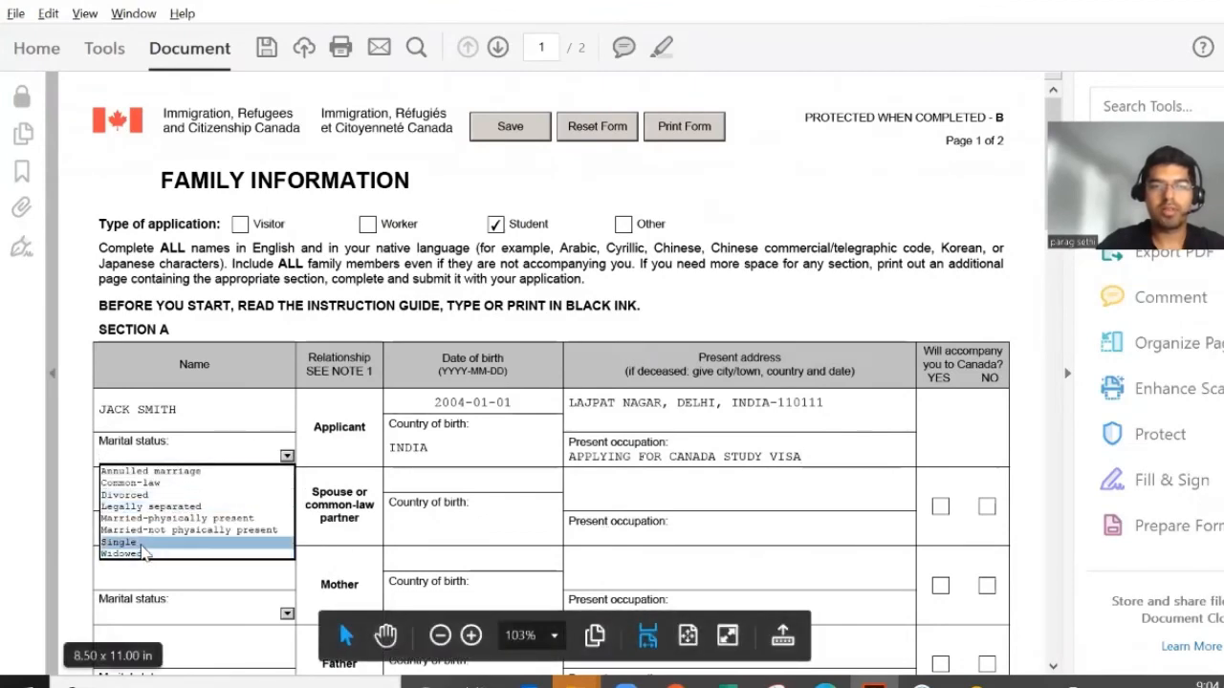
{"action": "left_click", "coordinate": [218, 542]}
{"action": "scroll", "coordinate": [163, 517], "scroll_direction": "down", "scroll_amount": 2}
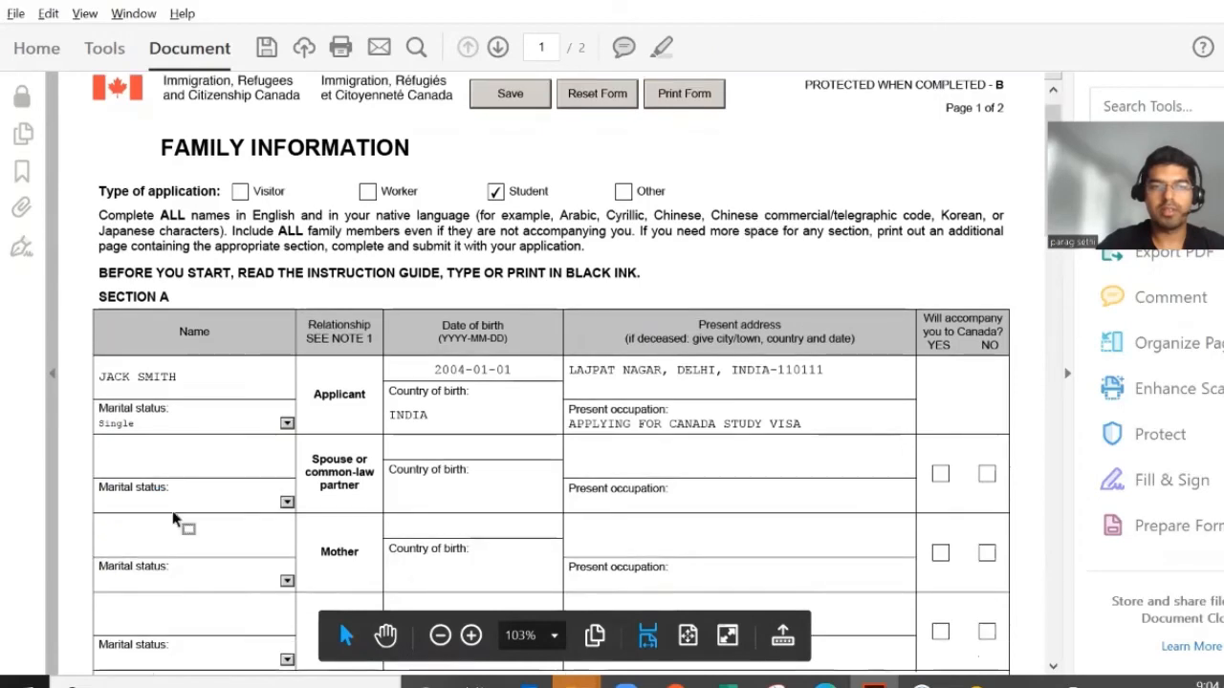
Copy the mother's name from the Excel details sheet into the Mother row's Name field in Section A
{"action": "left_click", "coordinate": [162, 507]}
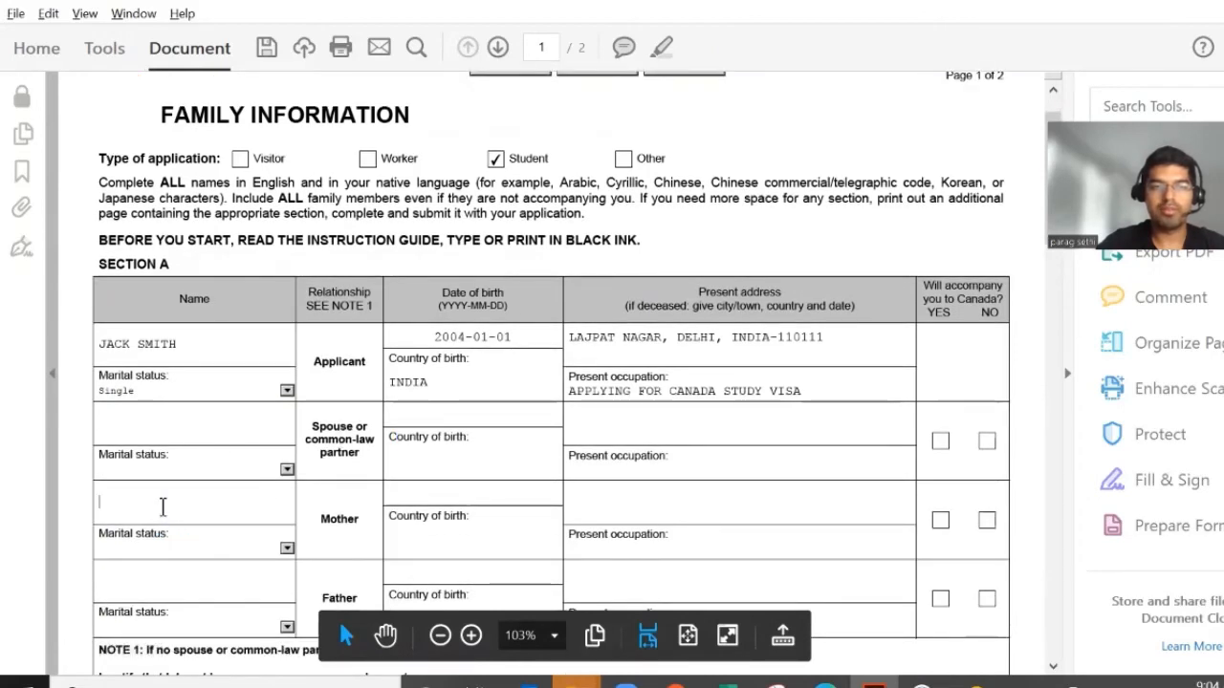
{"action": "key", "text": "alt+Tab"}
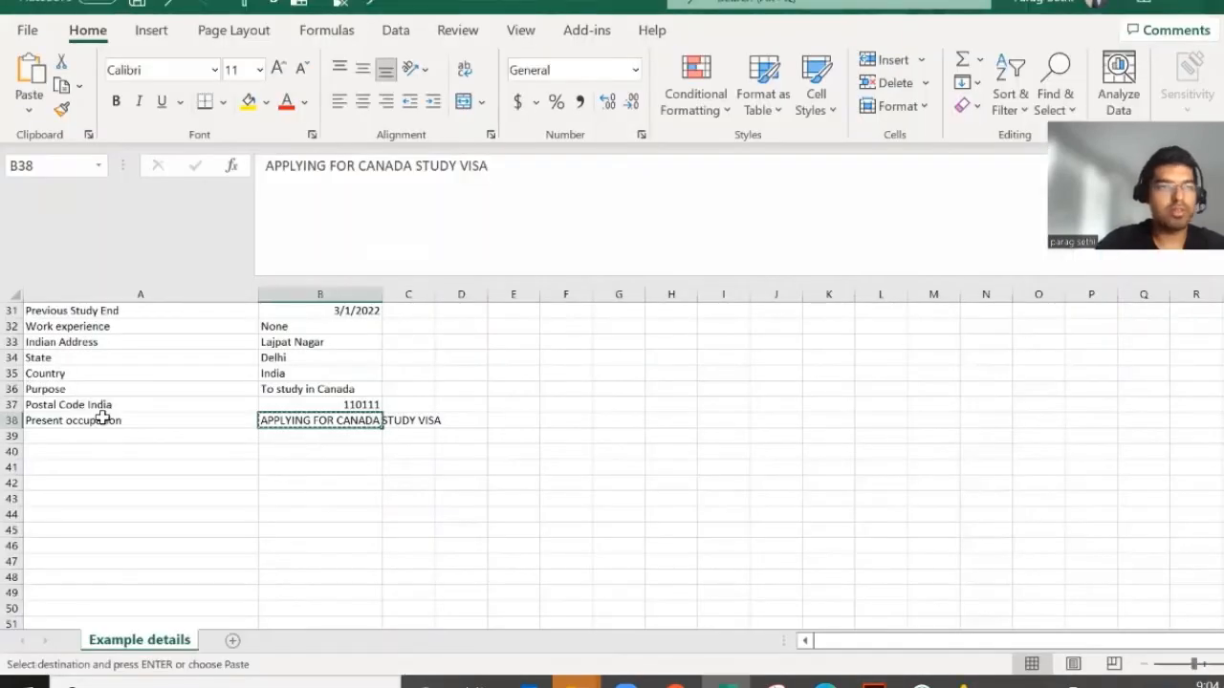
{"action": "scroll", "coordinate": [175, 440], "scroll_direction": "up", "scroll_amount": 5}
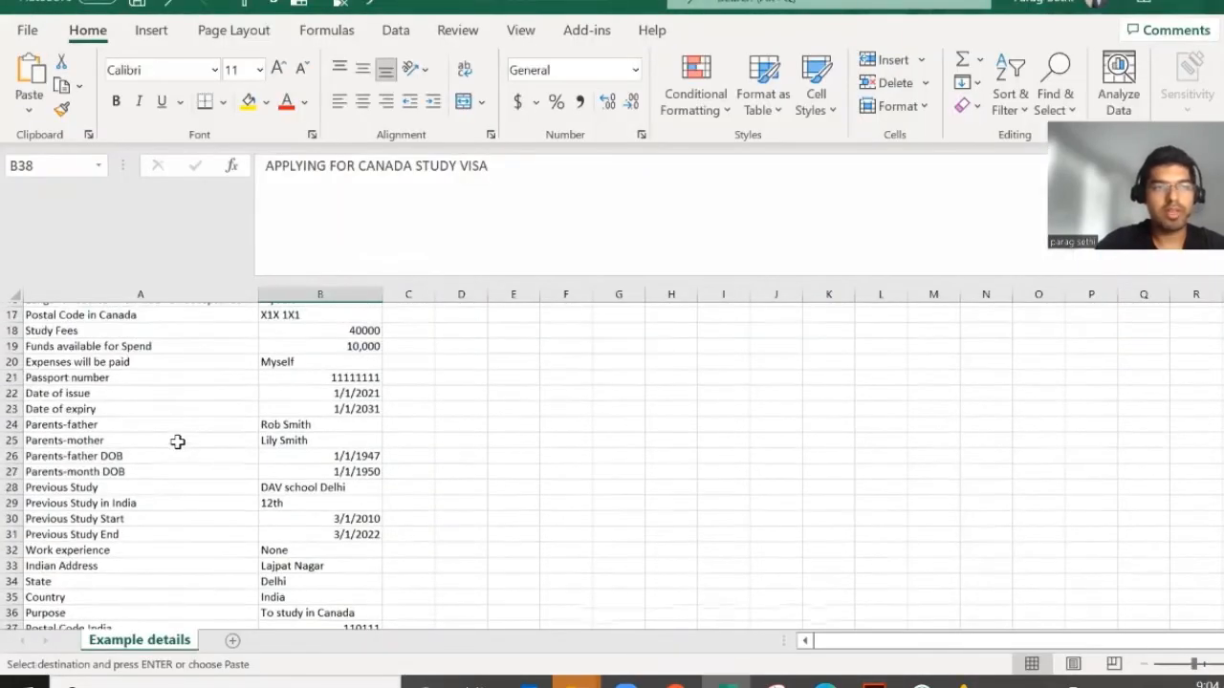
{"action": "scroll", "coordinate": [178, 435], "scroll_direction": "up", "scroll_amount": 1}
{"action": "left_click", "coordinate": [268, 454]}
{"action": "key", "text": "ctrl+c"}
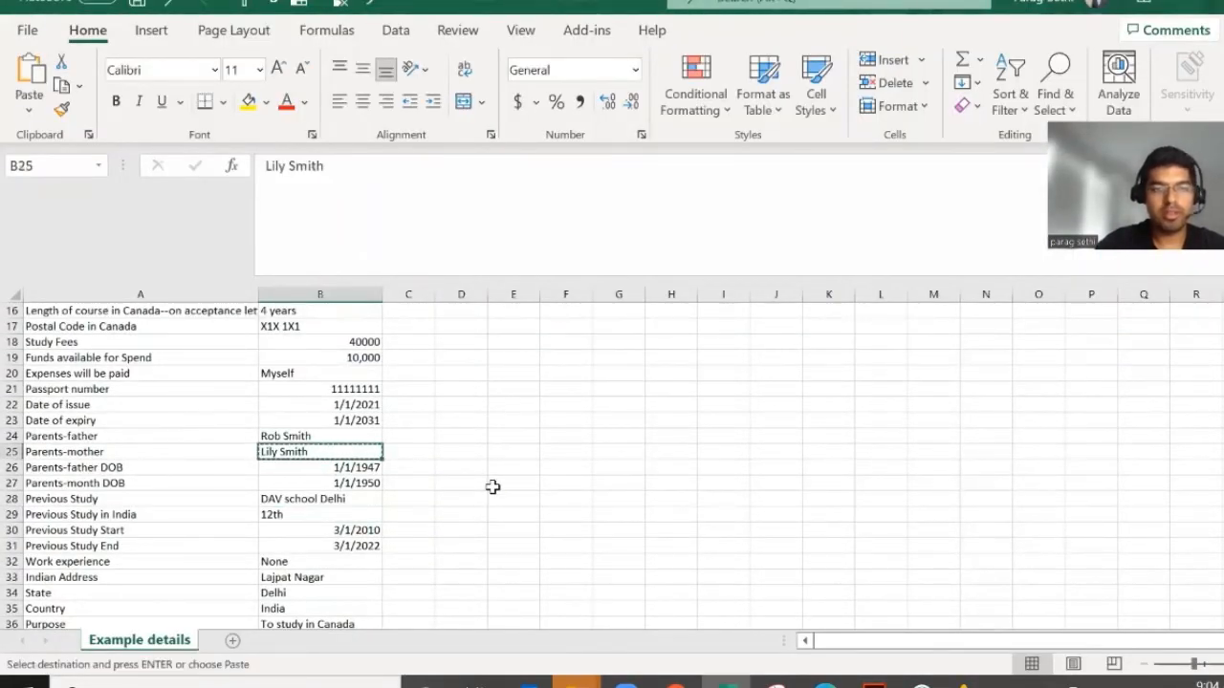
{"action": "key", "text": "alt+Tab"}
{"action": "left_click", "coordinate": [219, 508]}
{"action": "key", "text": "ctrl+v"}
Copy the father's name from the Excel details sheet into the Father row's Name field in Section A
{"action": "key", "text": "alt+Tab"}
{"action": "left_click", "coordinate": [287, 436]}
{"action": "key", "text": "ctrl+c"}
{"action": "key", "text": "alt+Tab"}
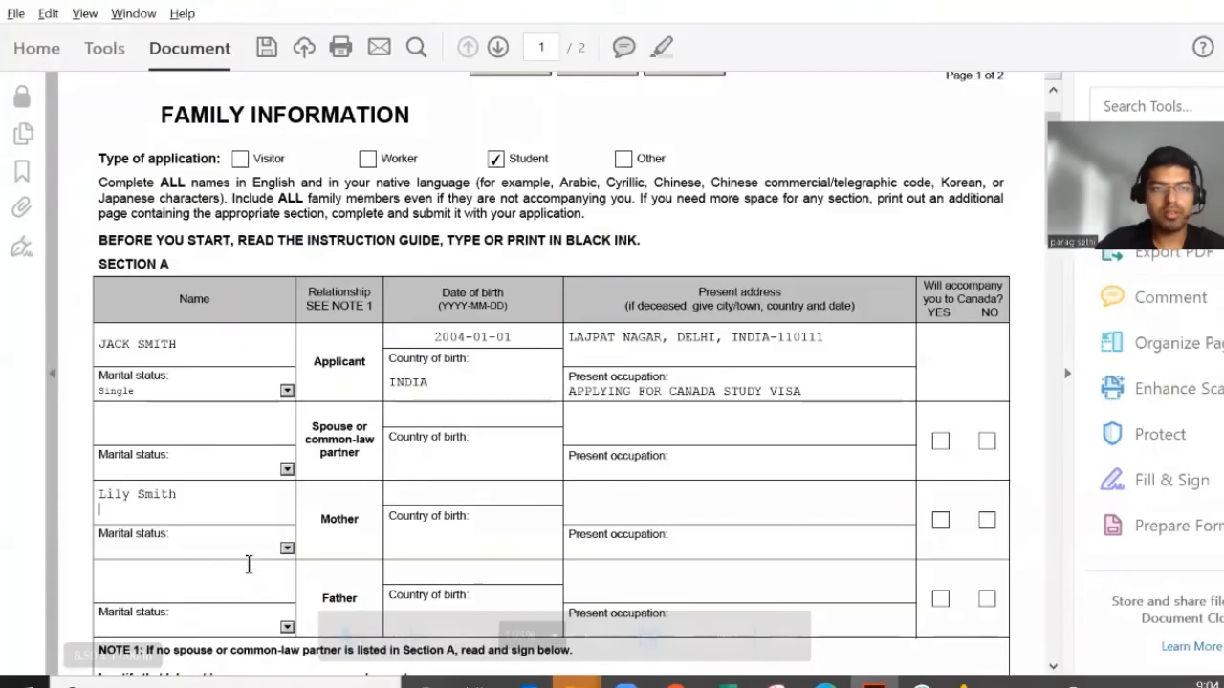
{"action": "left_click", "coordinate": [164, 590]}
{"action": "key", "text": "ctrl+v"}
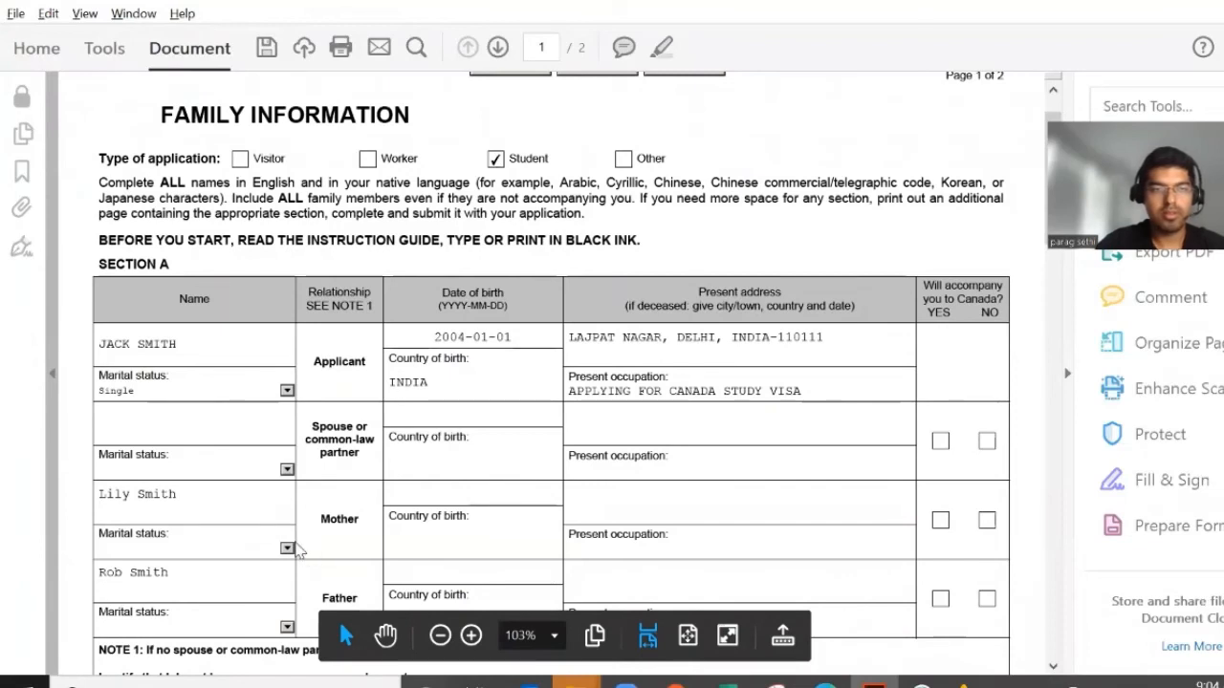
Set the marital status of both the mother and the father to Married
{"action": "left_click", "coordinate": [288, 548]}
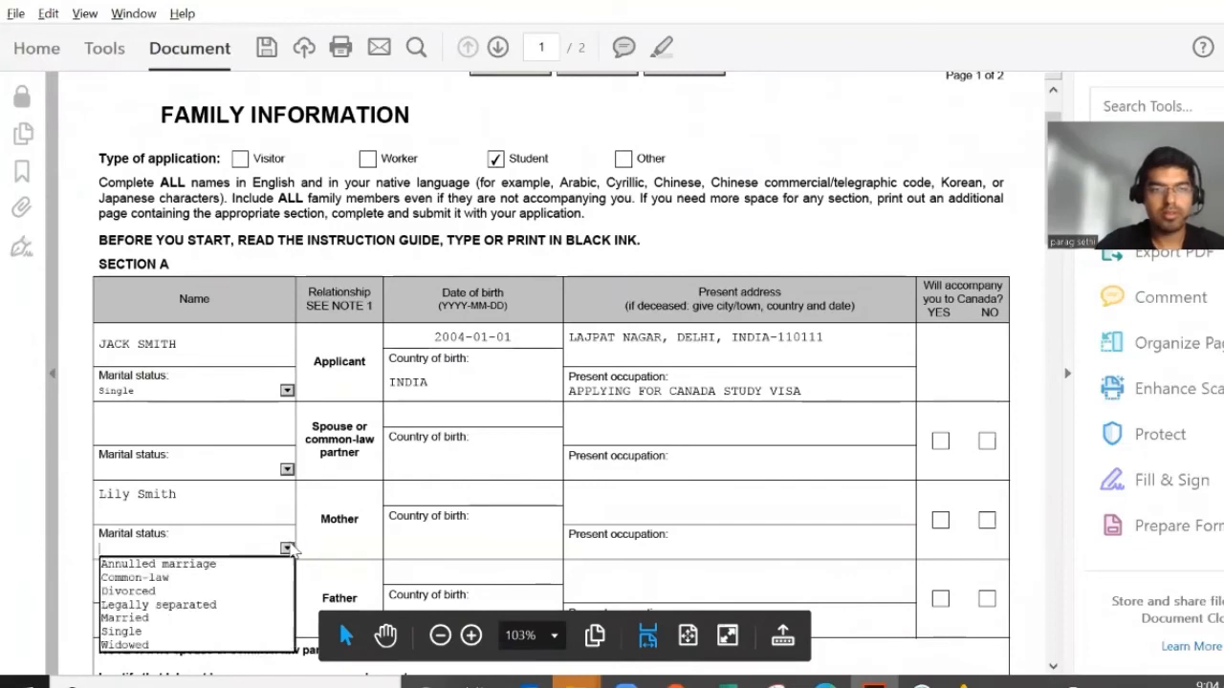
{"action": "left_click", "coordinate": [171, 621]}
{"action": "left_click", "coordinate": [286, 626]}
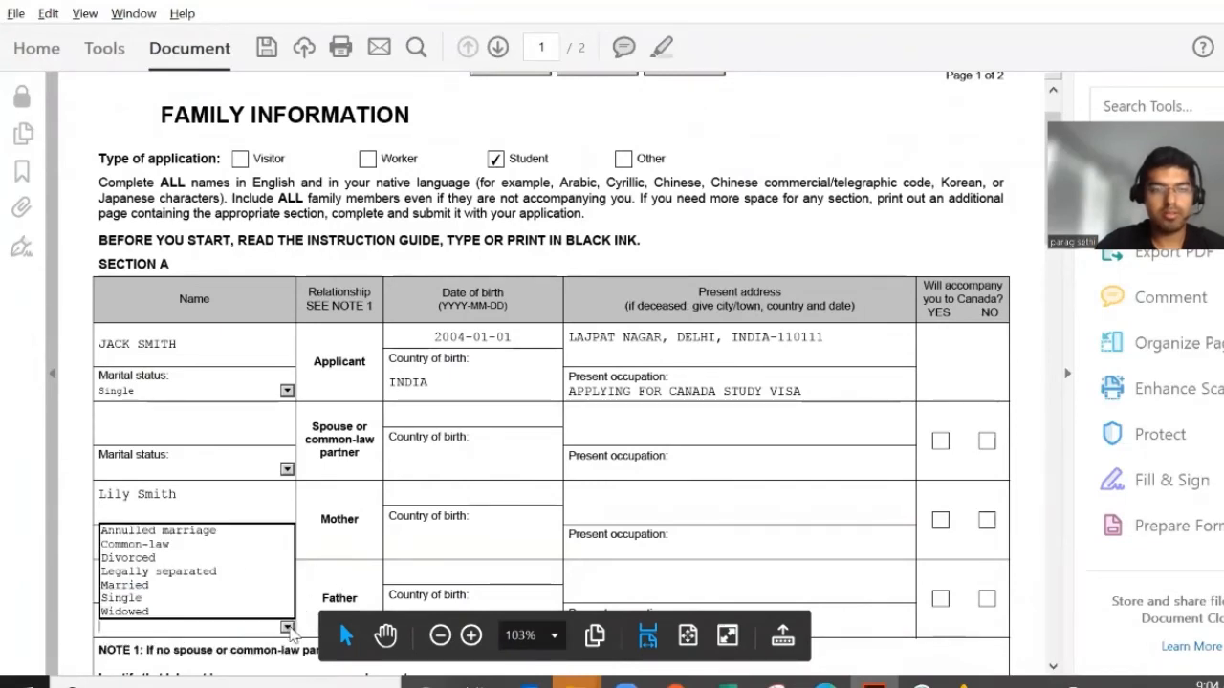
{"action": "left_click", "coordinate": [167, 586]}
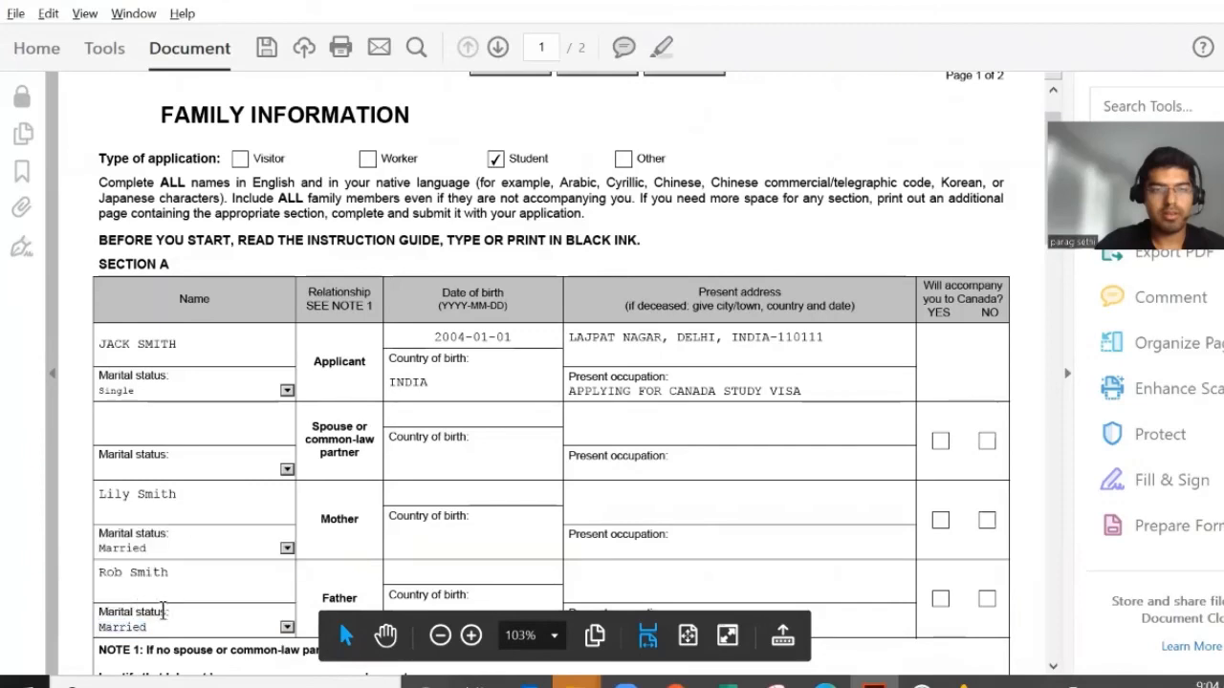
Enter the mother's date of birth from the Excel details sheet and her country of birth INDIA
{"action": "left_click", "coordinate": [428, 494]}
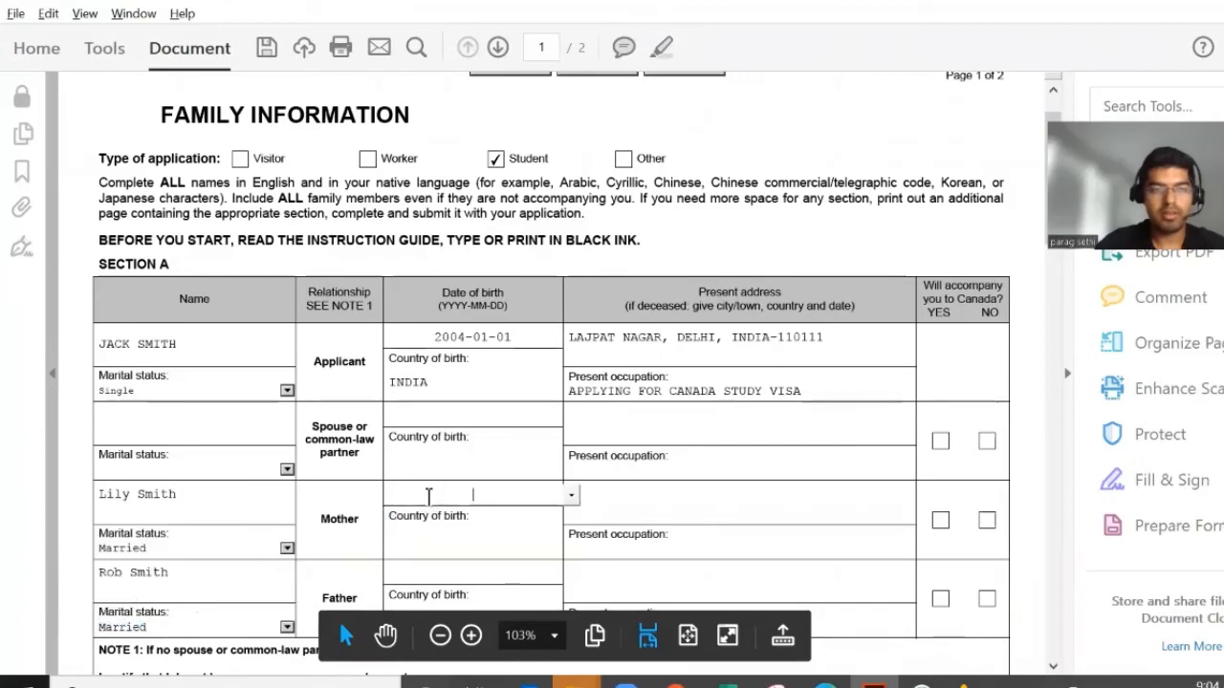
{"action": "key", "text": "alt+Tab"}
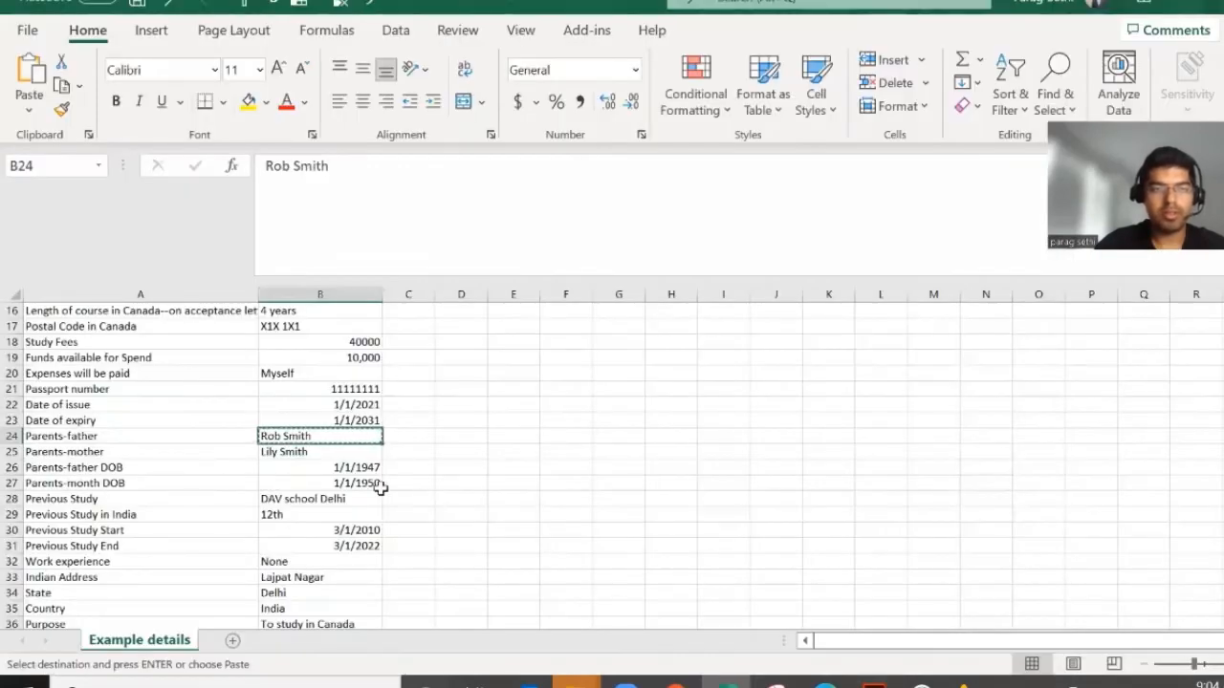
{"action": "left_click", "coordinate": [351, 485]}
{"action": "key", "text": "ctrl+c"}
{"action": "key", "text": "alt+Tab"}
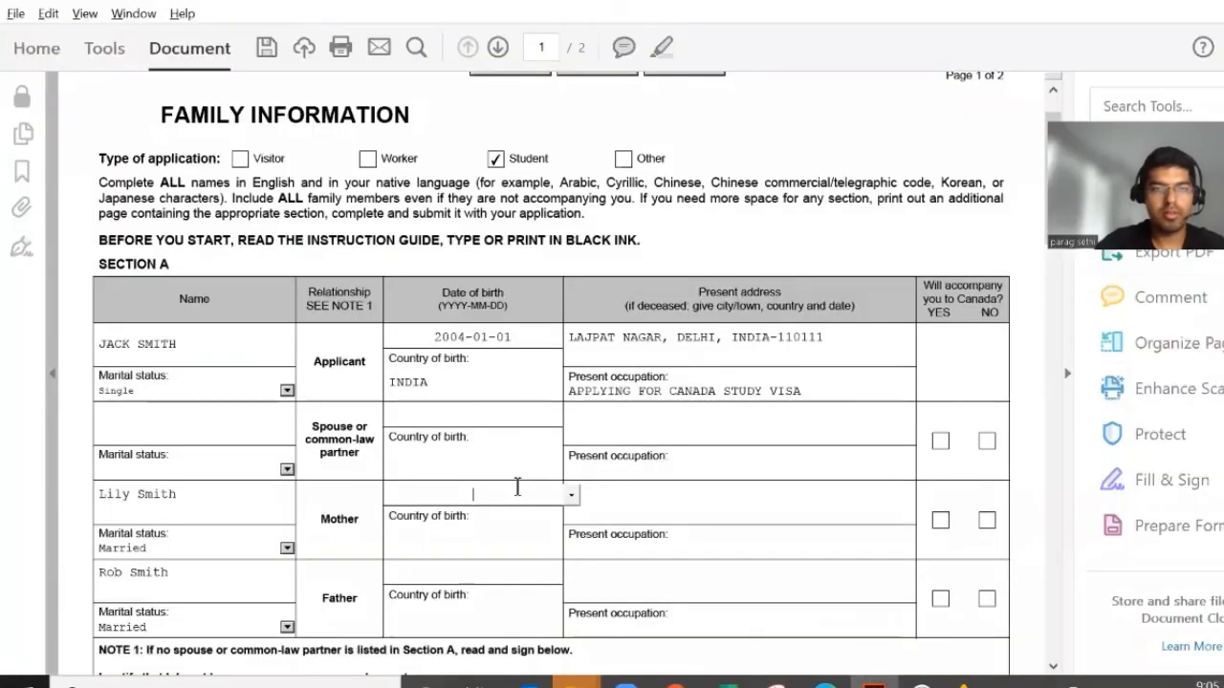
{"action": "key", "text": "alt+Tab"}
{"action": "key", "text": "alt+Tab"}
{"action": "type", "text": "109"}
{"action": "key", "text": "BackSpace"}
{"action": "key", "text": "BackSpace"}
{"action": "type", "text": "0-01-01"}
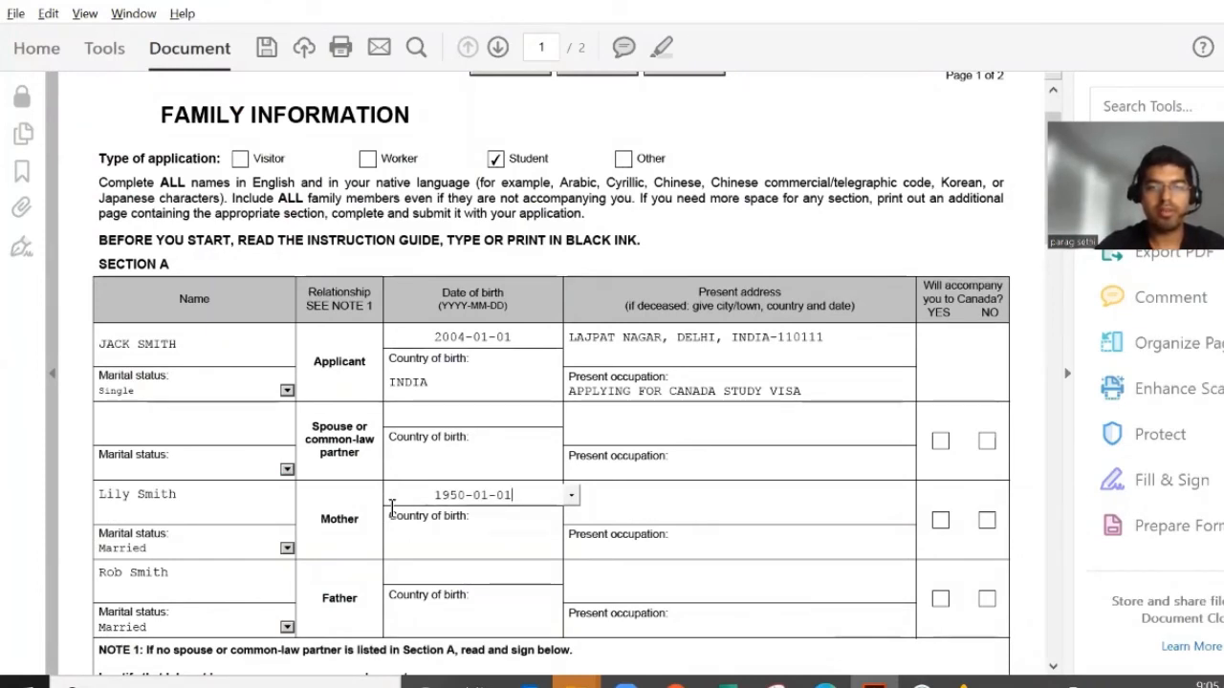
{"action": "left_click", "coordinate": [460, 538]}
{"action": "type", "text": "INDIA"}
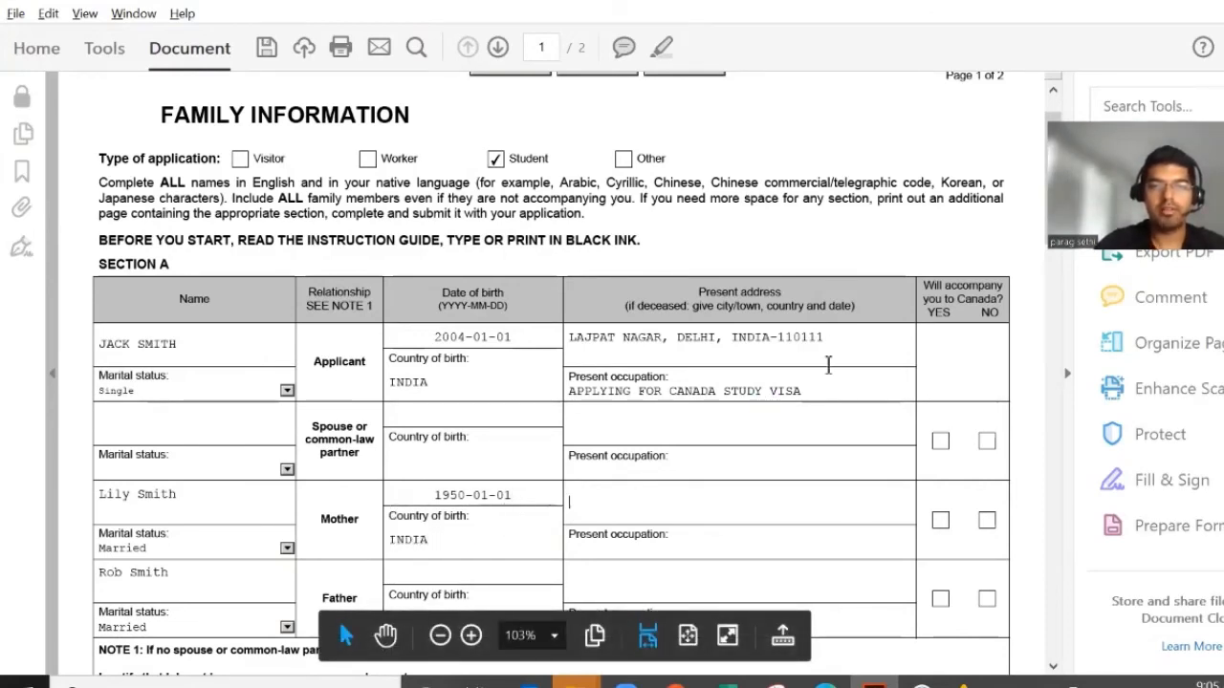
Copy the applicant's present address into the mother's Present address field
{"action": "left_click_drag", "start_coordinate": [860, 341], "coordinate": [546, 335]}
{"action": "key", "text": "ctrl+c"}
{"action": "left_click", "coordinate": [600, 501]}
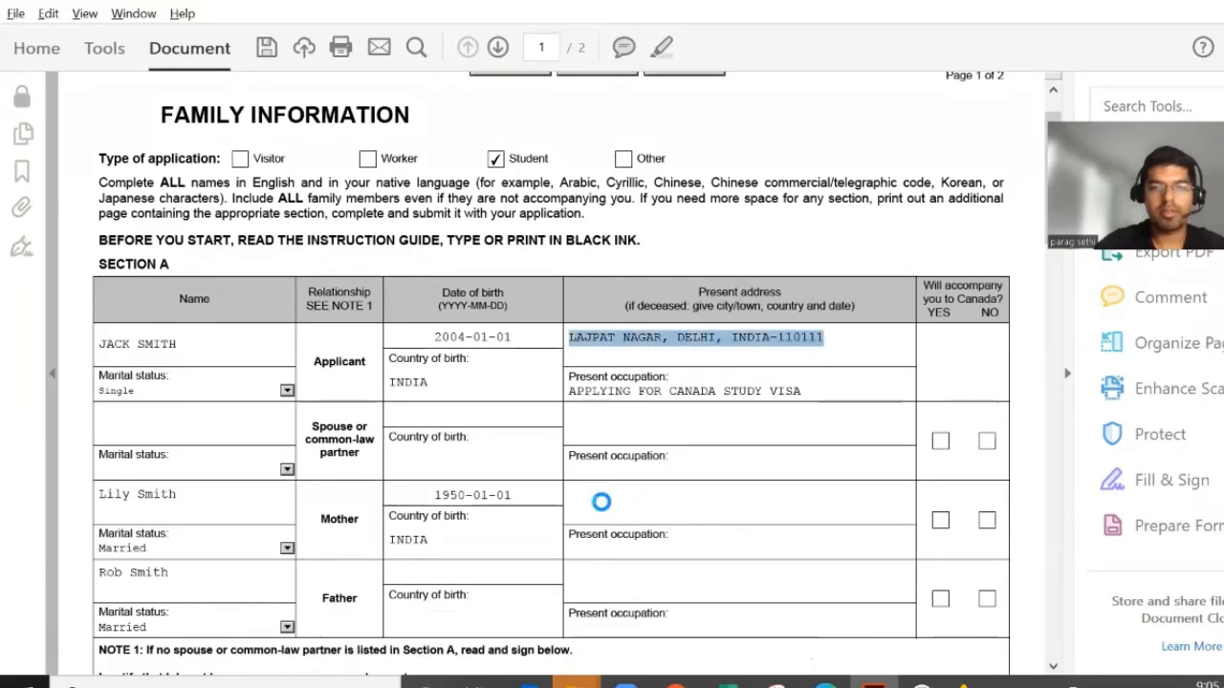
{"action": "key", "text": "ctrl+v"}
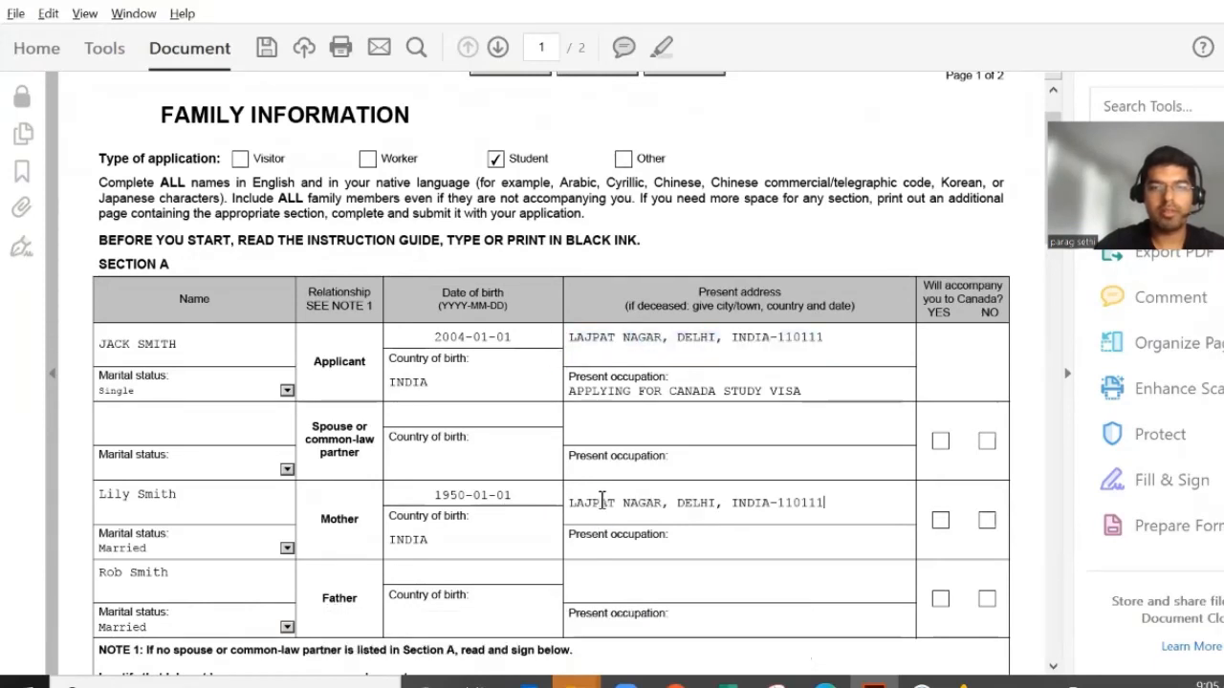
Enter HOUSEWIFE as the mother's present occupation and mark NO for accompanying the applicant to Canada
{"action": "left_click", "coordinate": [604, 550]}
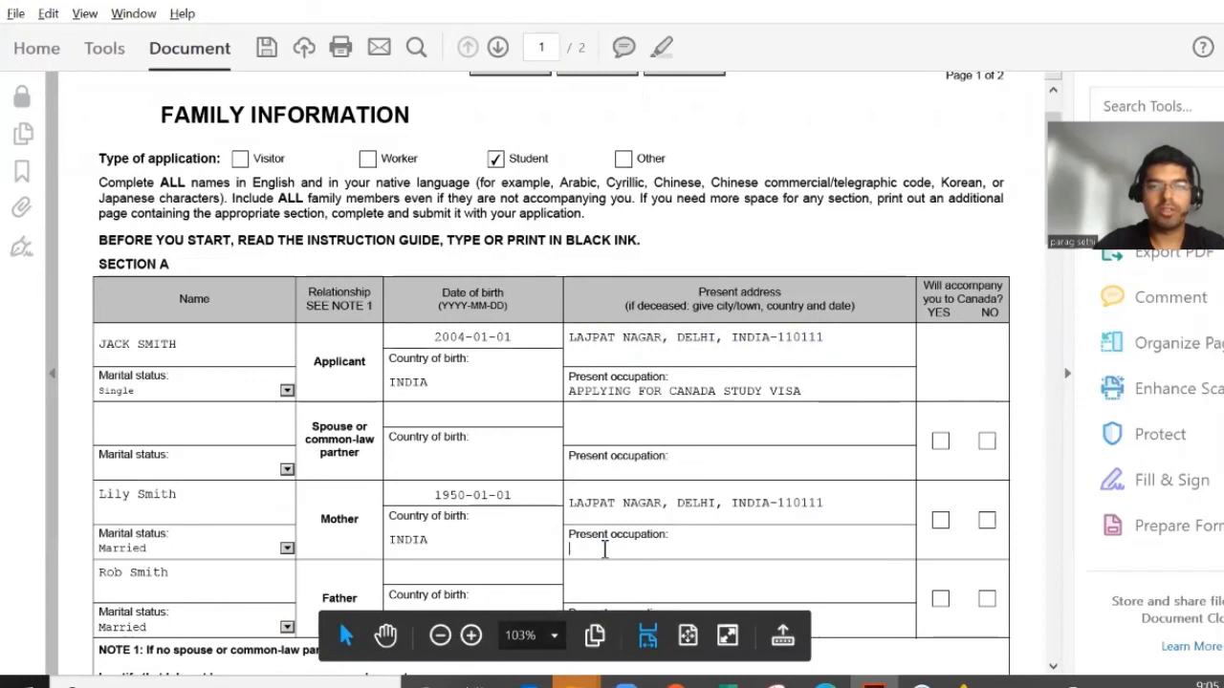
{"action": "type", "text": "HOUSE"}
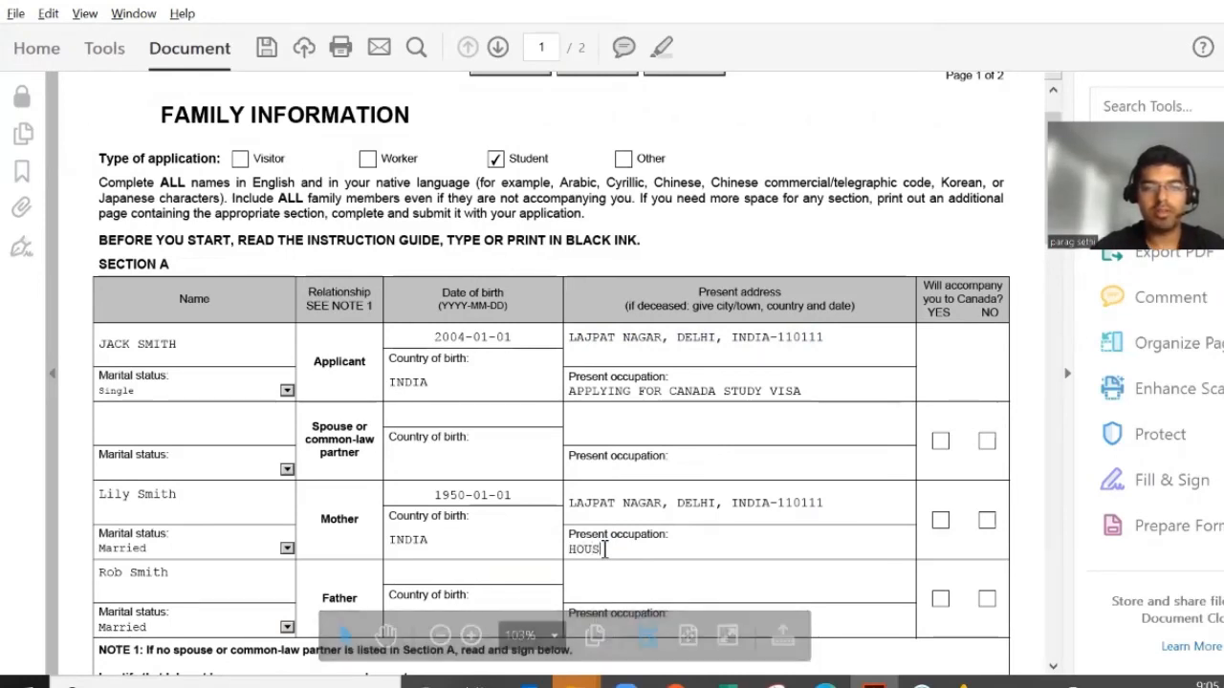
{"action": "type", "text": "WIFE"}
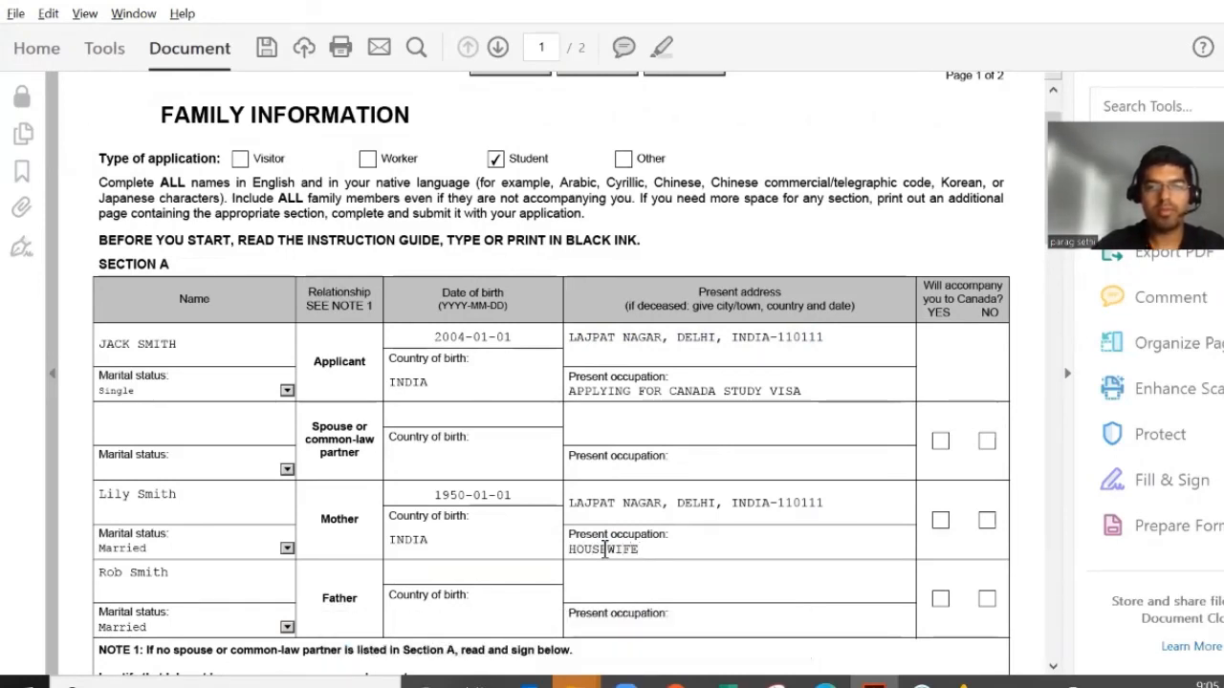
{"action": "left_click", "coordinate": [987, 523]}
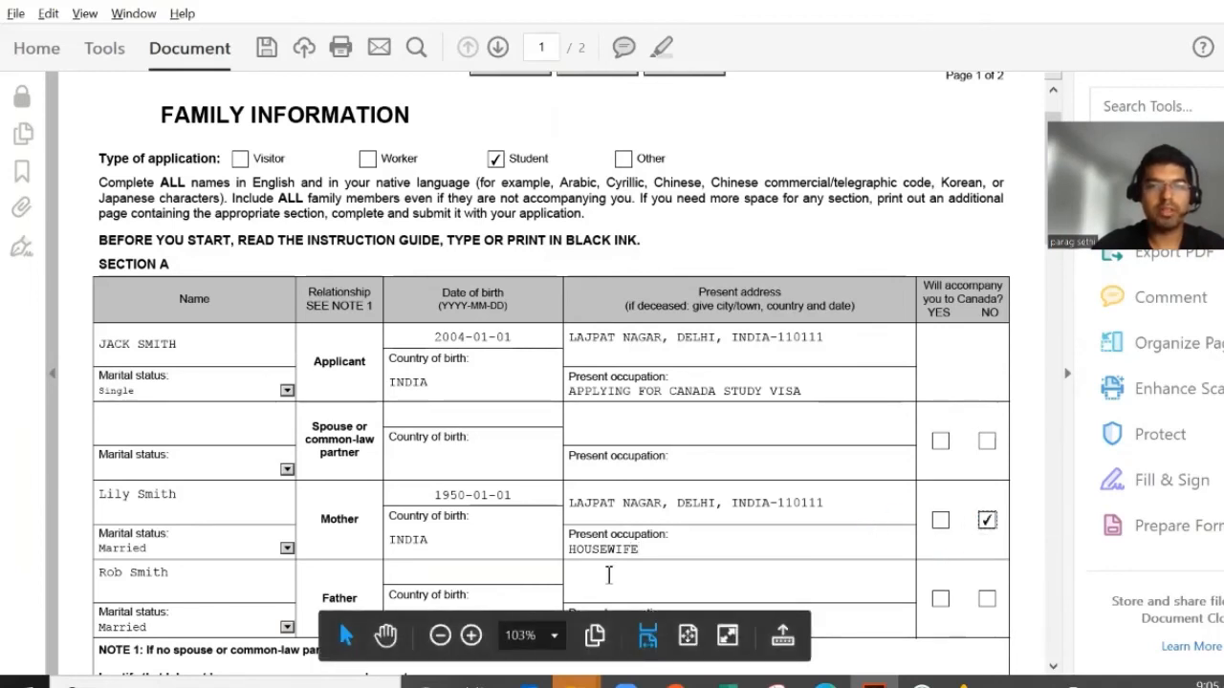
Enter the father's date of birth from the Excel details sheet and his country of birth INDIA
{"action": "scroll", "coordinate": [609, 574], "scroll_direction": "down", "scroll_amount": 2}
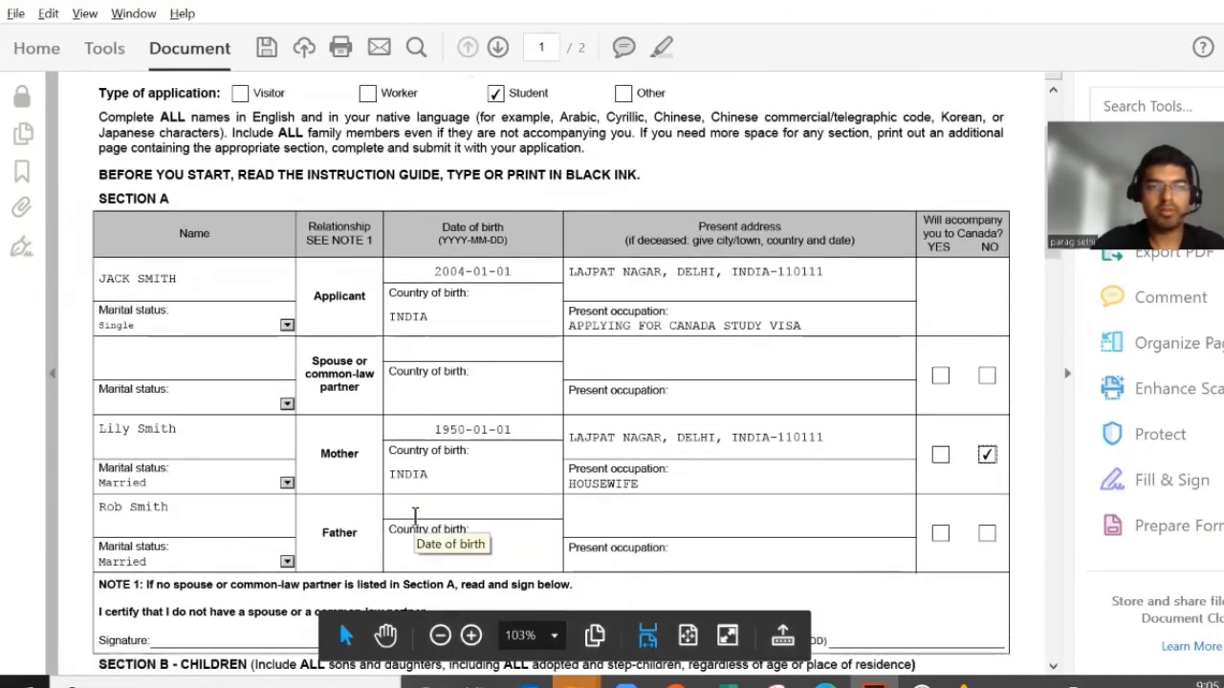
{"action": "key", "text": "alt+Tab"}
{"action": "key", "text": "Up"}
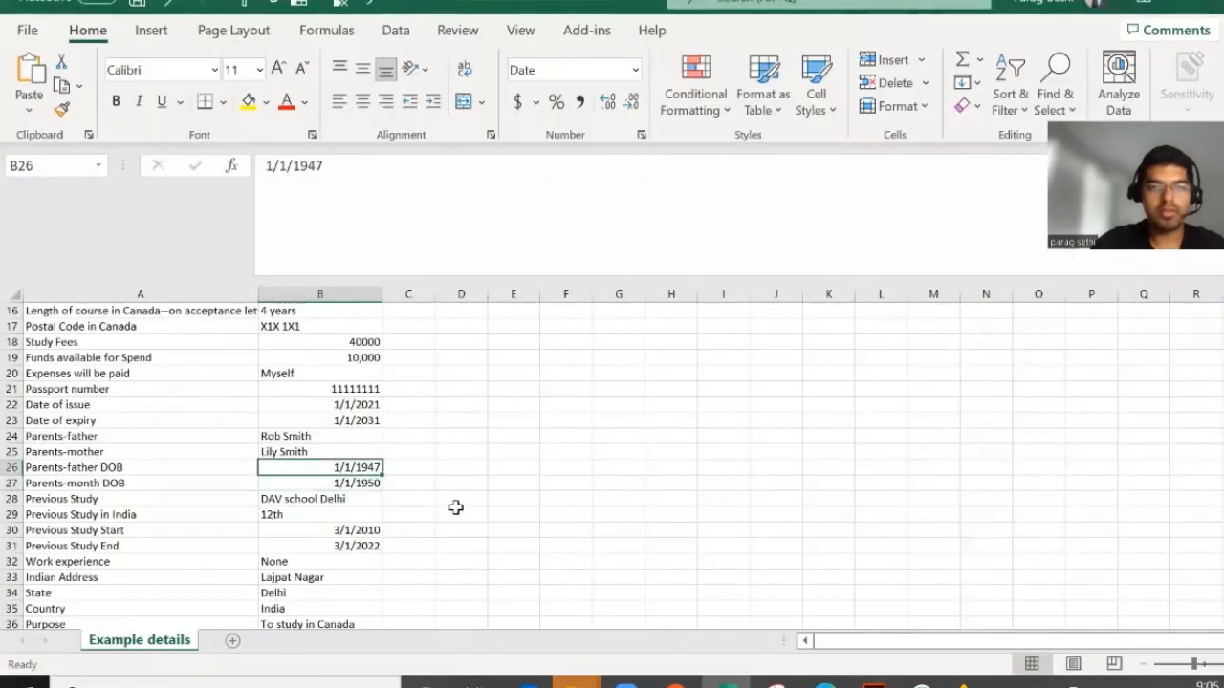
{"action": "key", "text": "alt+Tab"}
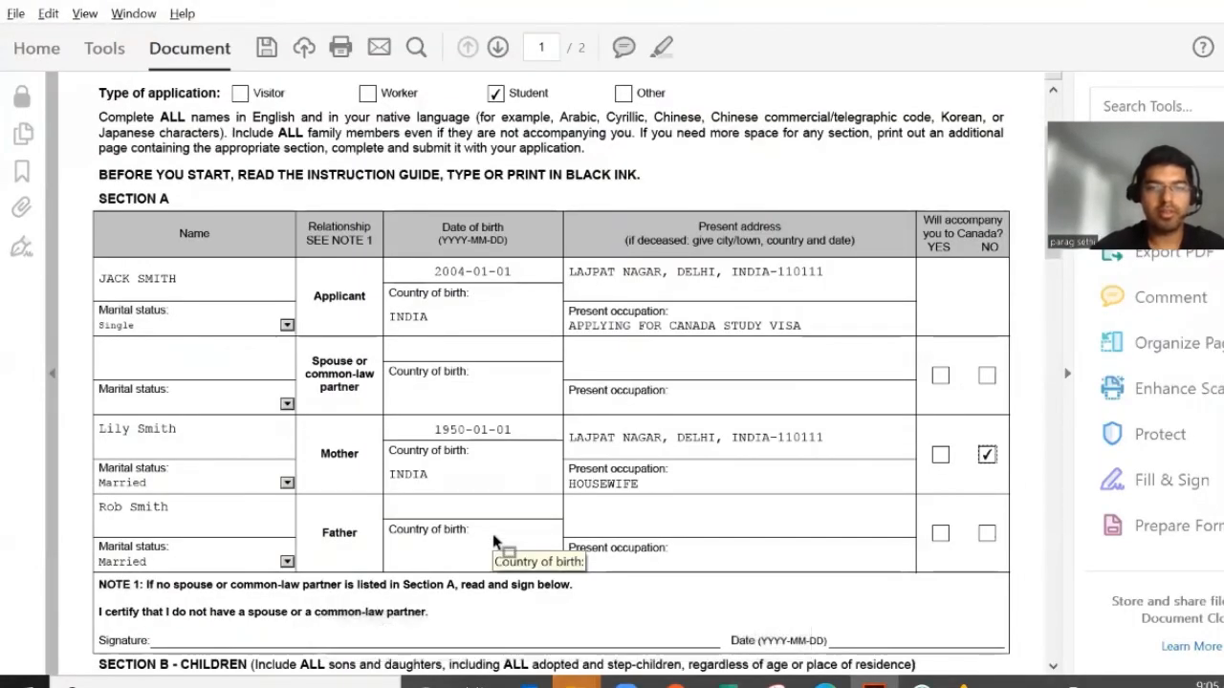
{"action": "left_click", "coordinate": [461, 508]}
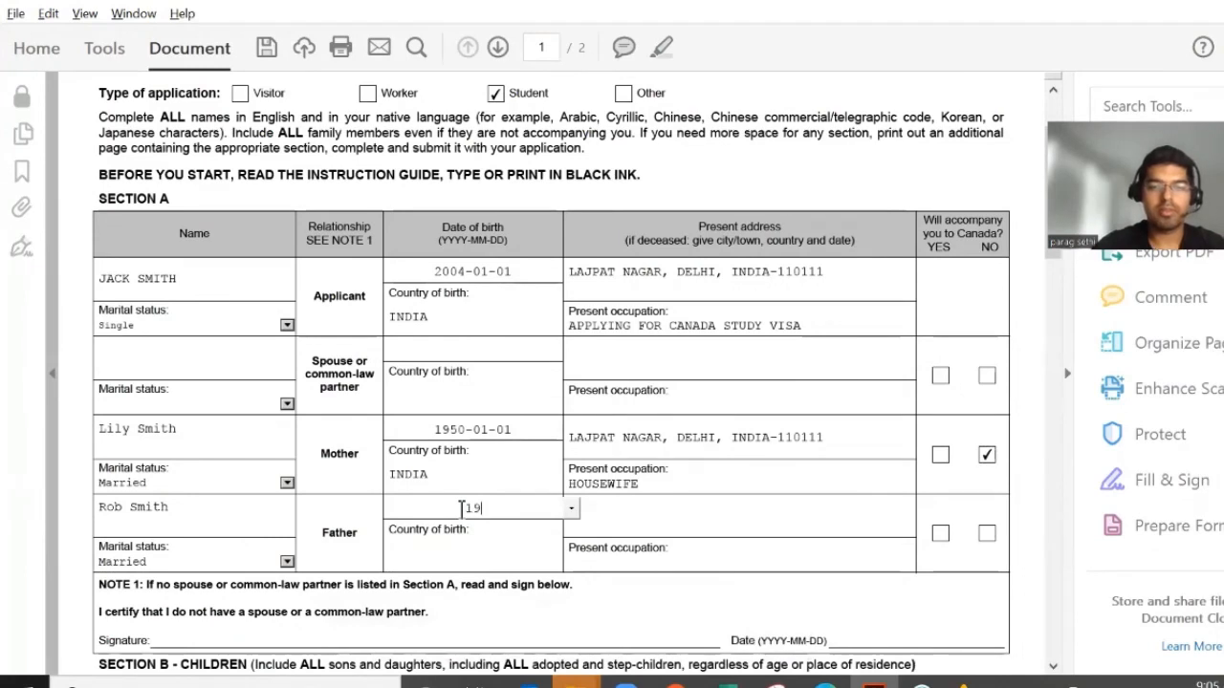
{"action": "type", "text": "1947-01"}
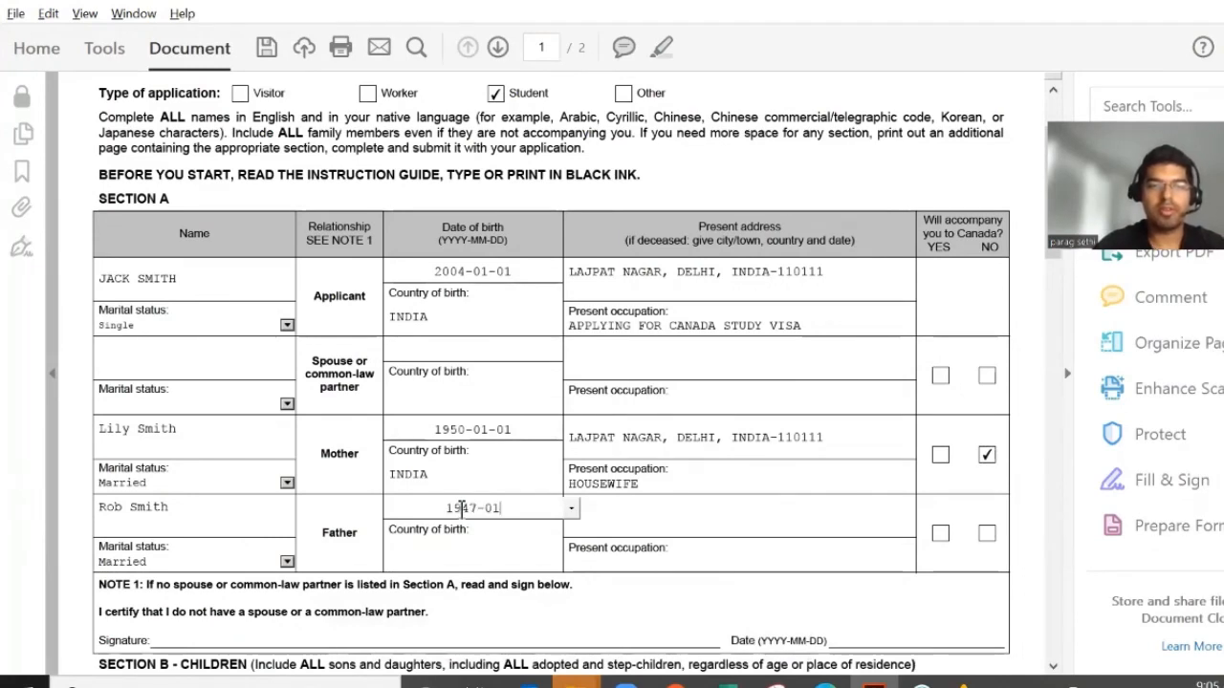
{"action": "type", "text": "-01"}
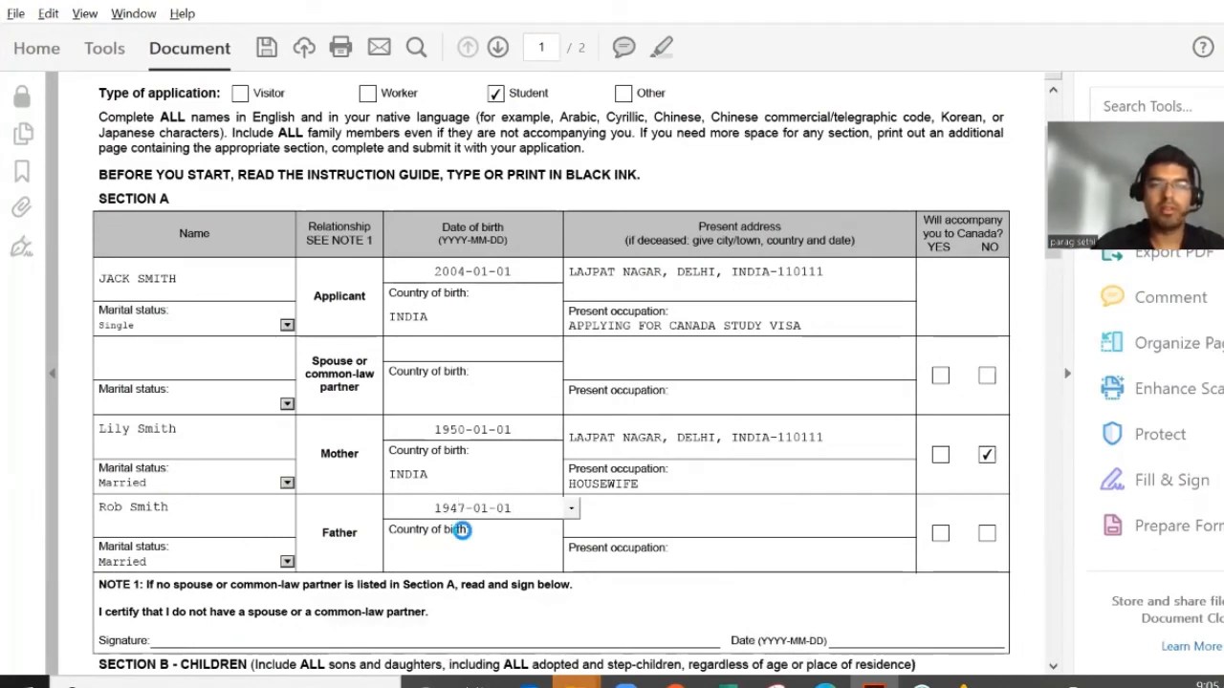
{"action": "left_click", "coordinate": [444, 562]}
{"action": "type", "text": "INDI"}
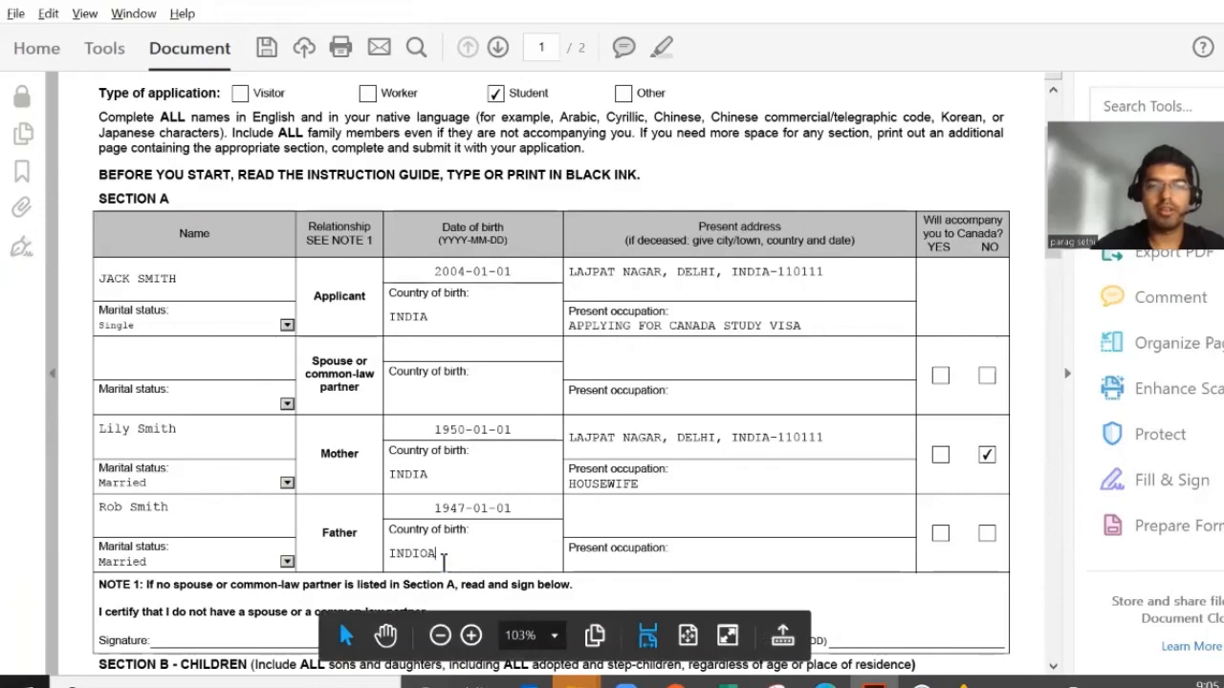
{"action": "type", "text": "A"}
Copy the mother's present address into the father's Present address field
{"action": "left_click", "coordinate": [662, 461]}
{"action": "left_click_drag", "start_coordinate": [846, 439], "coordinate": [568, 437]}
{"action": "left_click", "coordinate": [630, 527]}
{"action": "key", "text": "ctrl+v"}
Copy the occupation Businessman from the Excel details sheet into the father's Present occupation field and mark NO for accompanying to Canada
{"action": "left_click", "coordinate": [618, 565]}
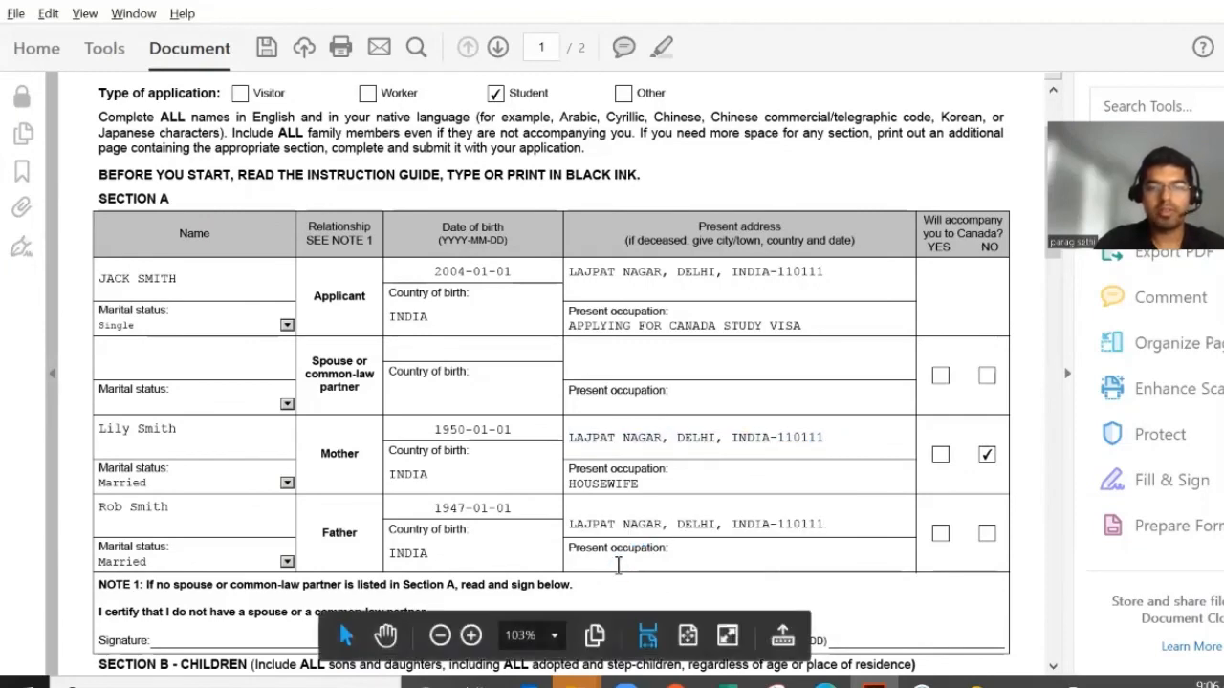
{"action": "key", "text": "alt+Tab"}
{"action": "key", "text": "ctrl+c"}
{"action": "key", "text": "alt+Tab"}
{"action": "key", "text": "ctrl+v"}
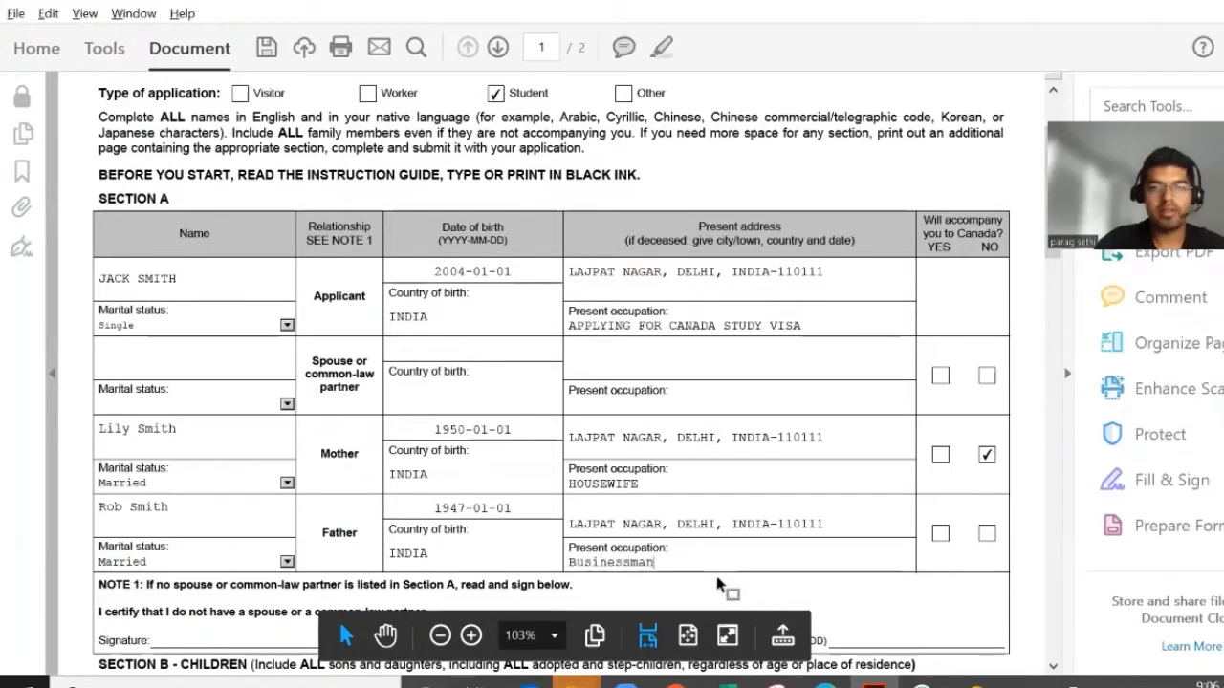
{"action": "left_click", "coordinate": [986, 533]}
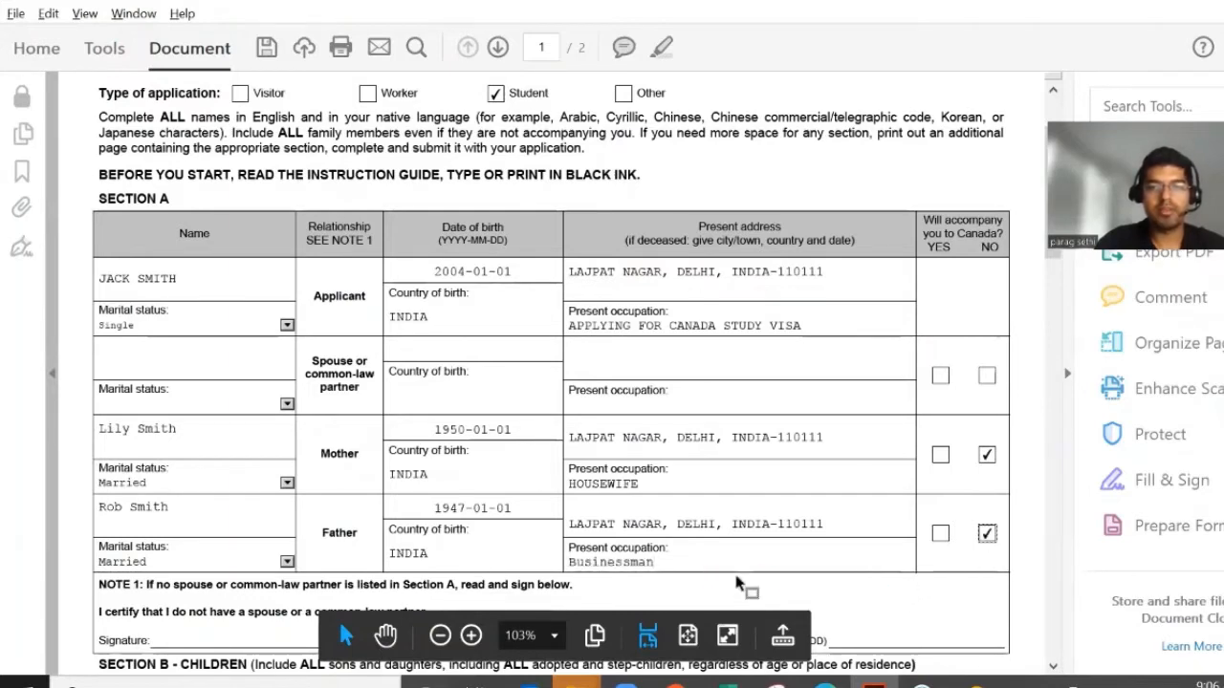
Date the Note 1 declaration of having no spouse or common-law partner with today's date, 2022-08-13
{"action": "scroll", "coordinate": [738, 583], "scroll_direction": "down", "scroll_amount": 5}
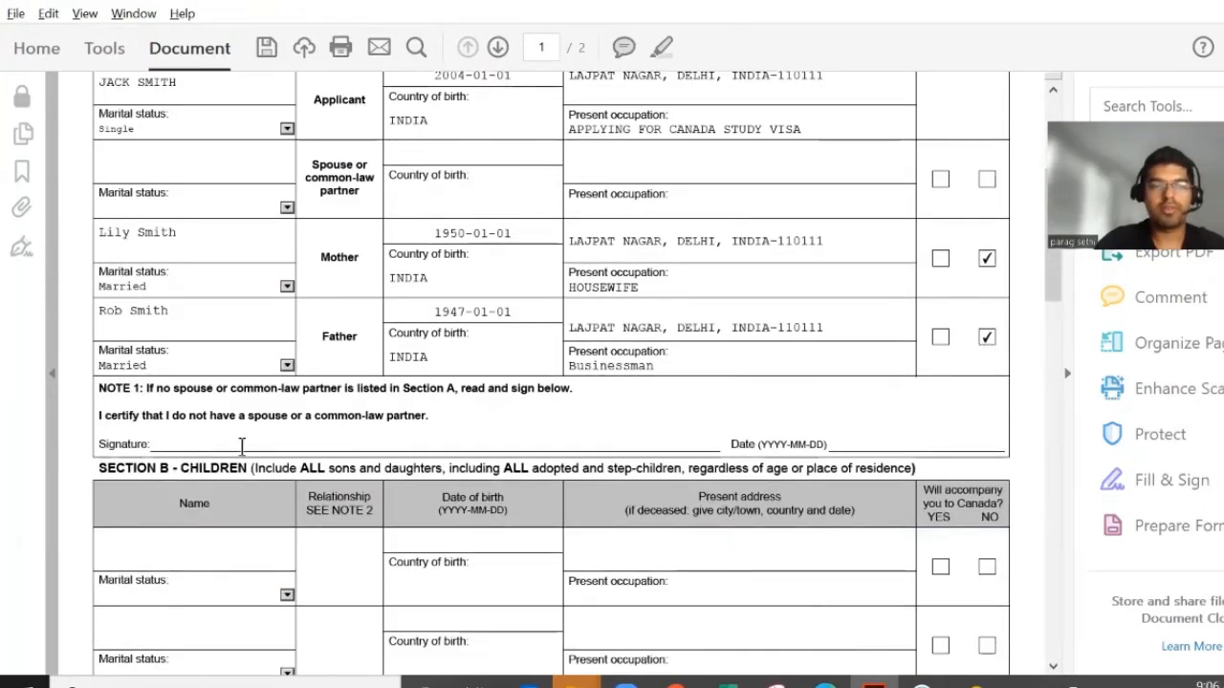
{"action": "left_click", "coordinate": [1000, 444]}
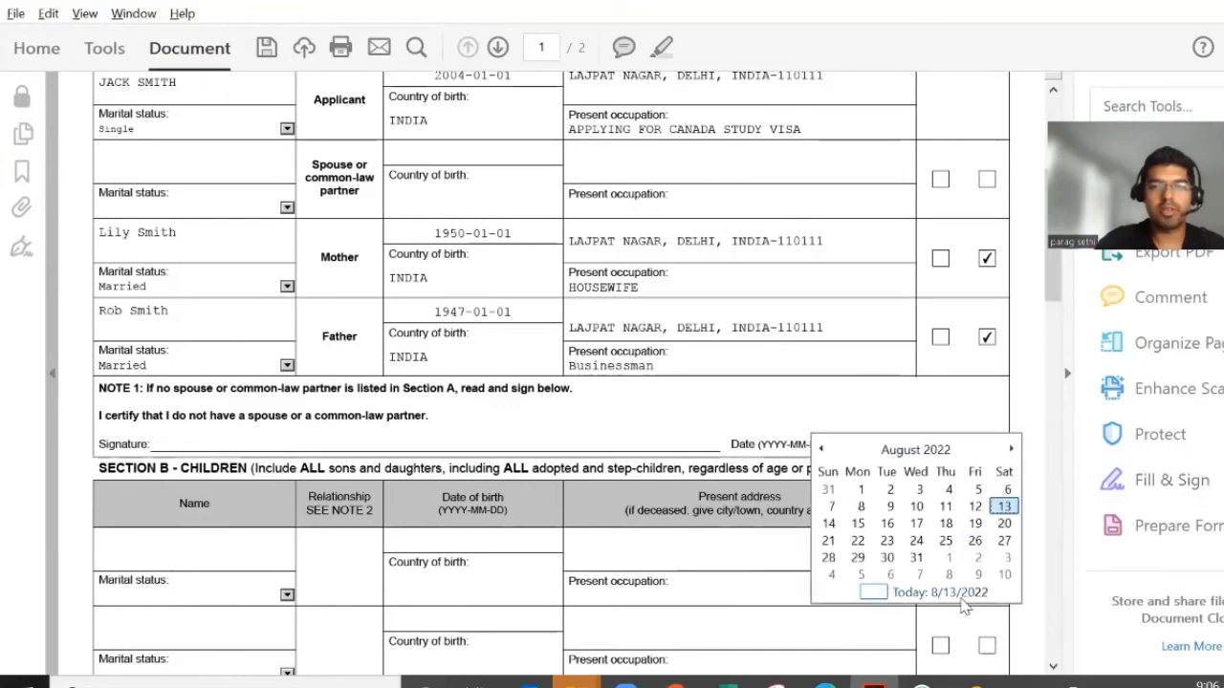
{"action": "left_click", "coordinate": [874, 595]}
Leave the Section B children rows blank and date the Note 2 no-children declaration with today's date, 2022-08-13
{"action": "scroll", "coordinate": [449, 525], "scroll_direction": "down", "scroll_amount": 4}
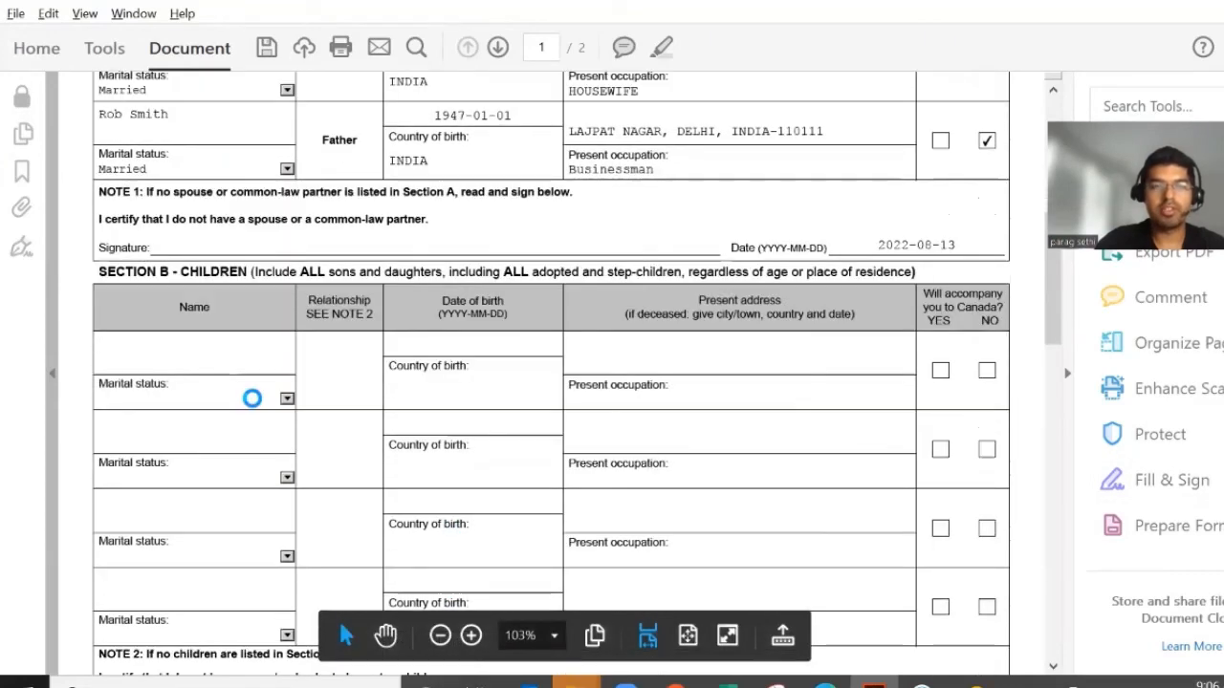
{"action": "scroll", "coordinate": [495, 453], "scroll_direction": "down", "scroll_amount": 5}
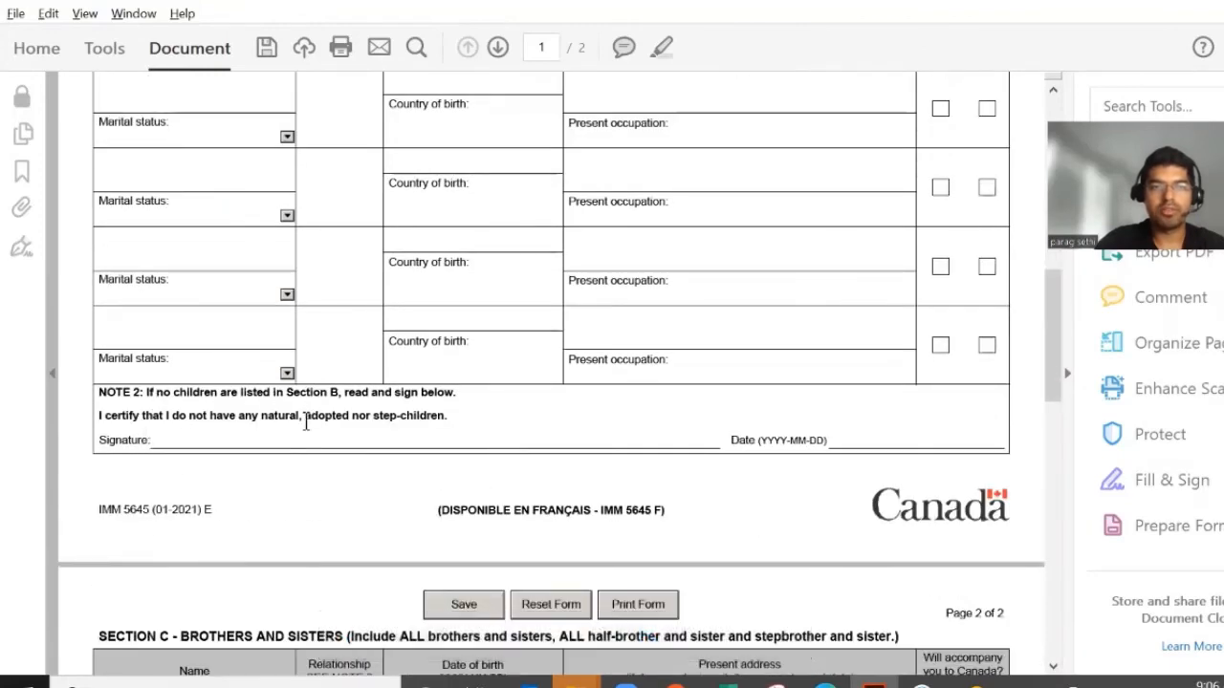
{"action": "left_click", "coordinate": [889, 439]}
{"action": "left_click", "coordinate": [1016, 440]}
{"action": "left_click", "coordinate": [881, 587]}
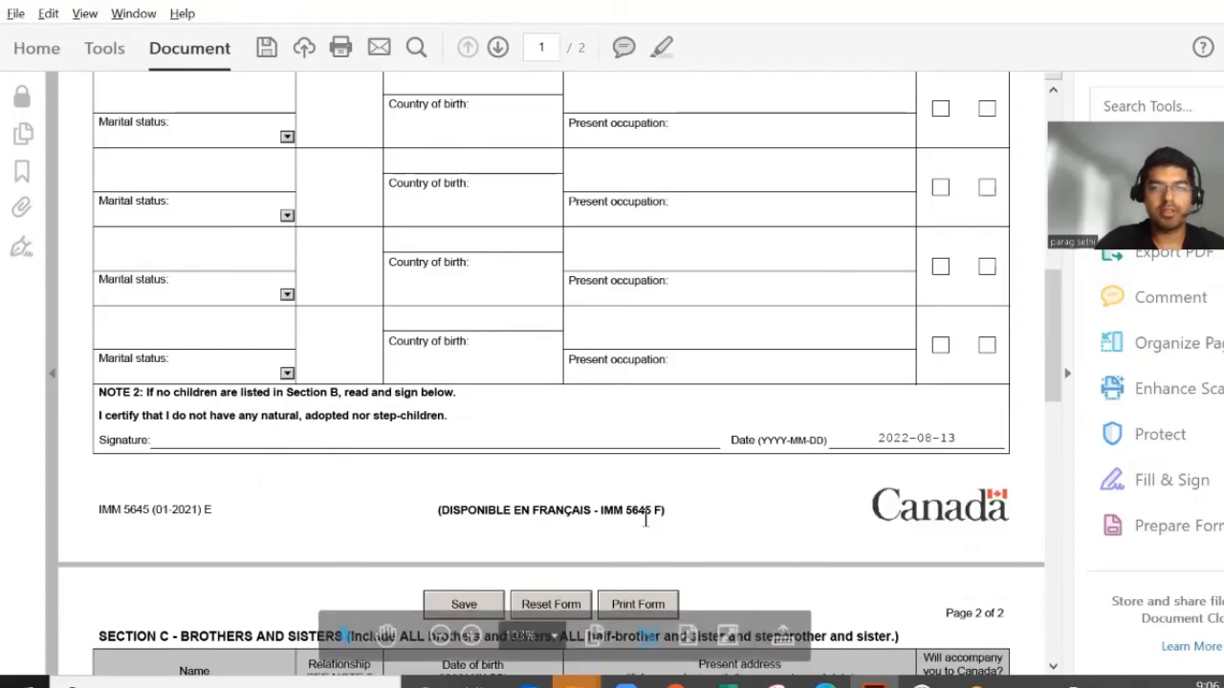
Leave the Section C brothers and sisters rows blank and date the Section D certification with today's date, 2022-08-13
{"action": "scroll", "coordinate": [643, 518], "scroll_direction": "down", "scroll_amount": 3}
{"action": "scroll", "coordinate": [642, 518], "scroll_direction": "down", "scroll_amount": 3}
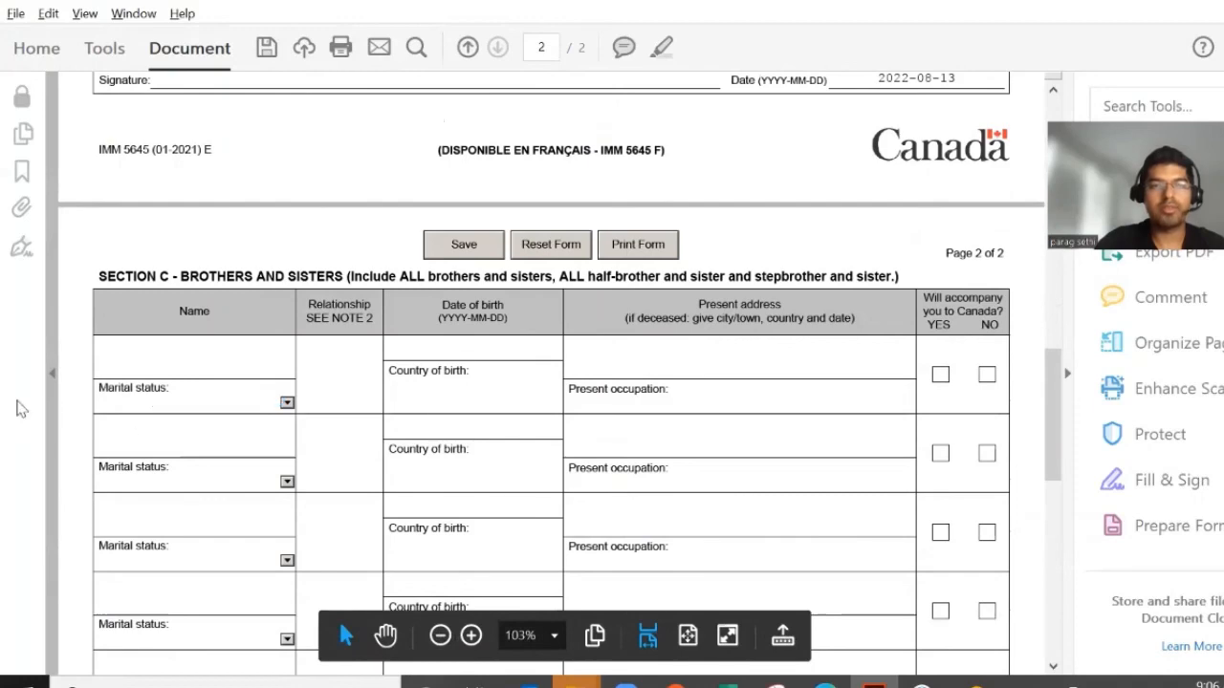
{"action": "scroll", "coordinate": [793, 503], "scroll_direction": "down", "scroll_amount": 2}
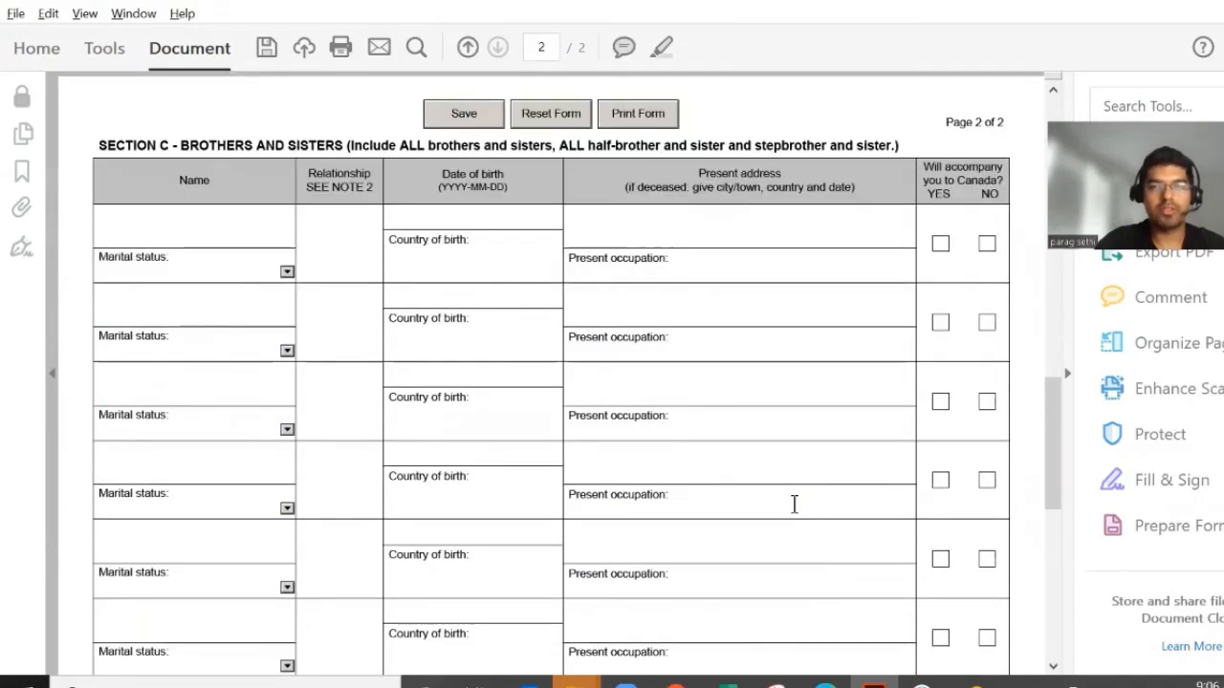
{"action": "scroll", "coordinate": [797, 509], "scroll_direction": "down", "scroll_amount": 4}
{"action": "scroll", "coordinate": [850, 491], "scroll_direction": "up", "scroll_amount": 3}
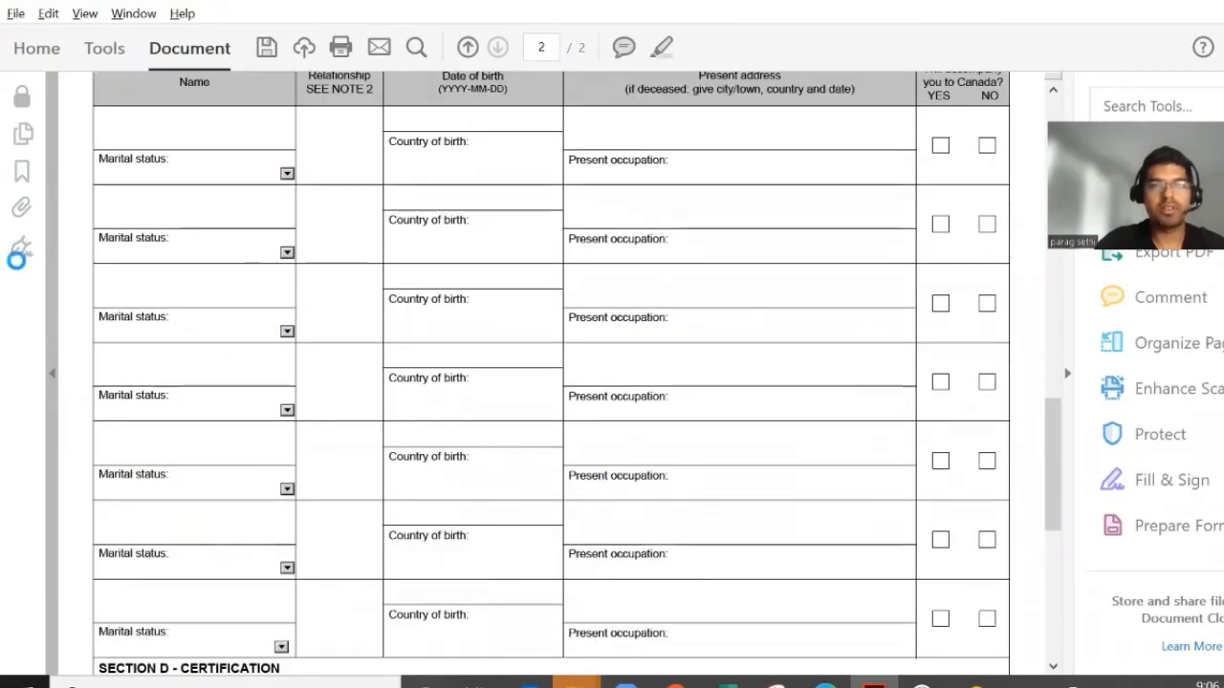
{"action": "scroll", "coordinate": [743, 481], "scroll_direction": "down", "scroll_amount": 4}
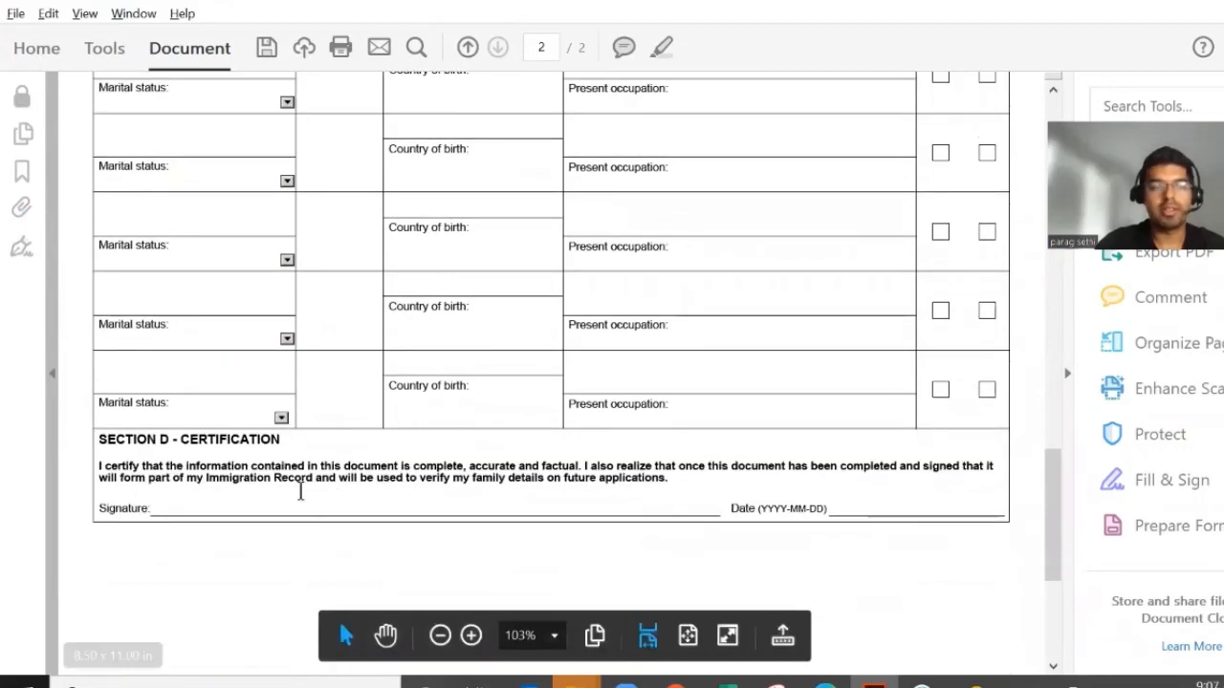
{"action": "left_click", "coordinate": [898, 504]}
{"action": "left_click", "coordinate": [1016, 509]}
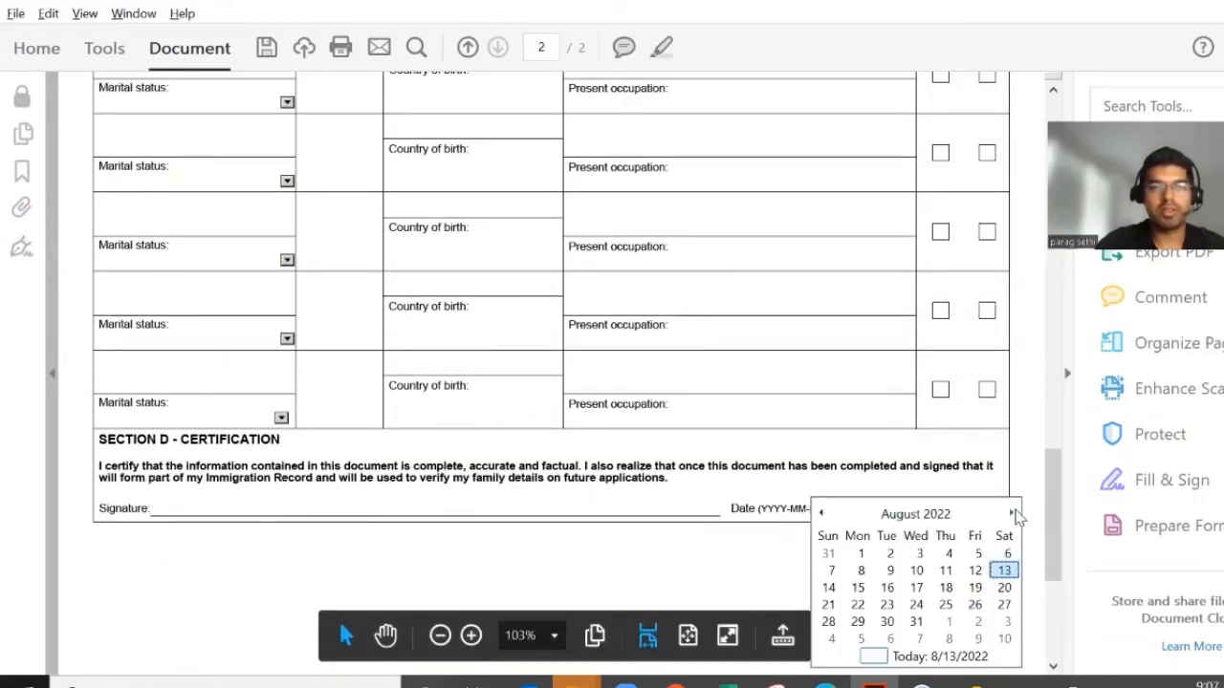
{"action": "left_click", "coordinate": [916, 658]}
{"action": "scroll", "coordinate": [569, 582], "scroll_direction": "down", "scroll_amount": 3}
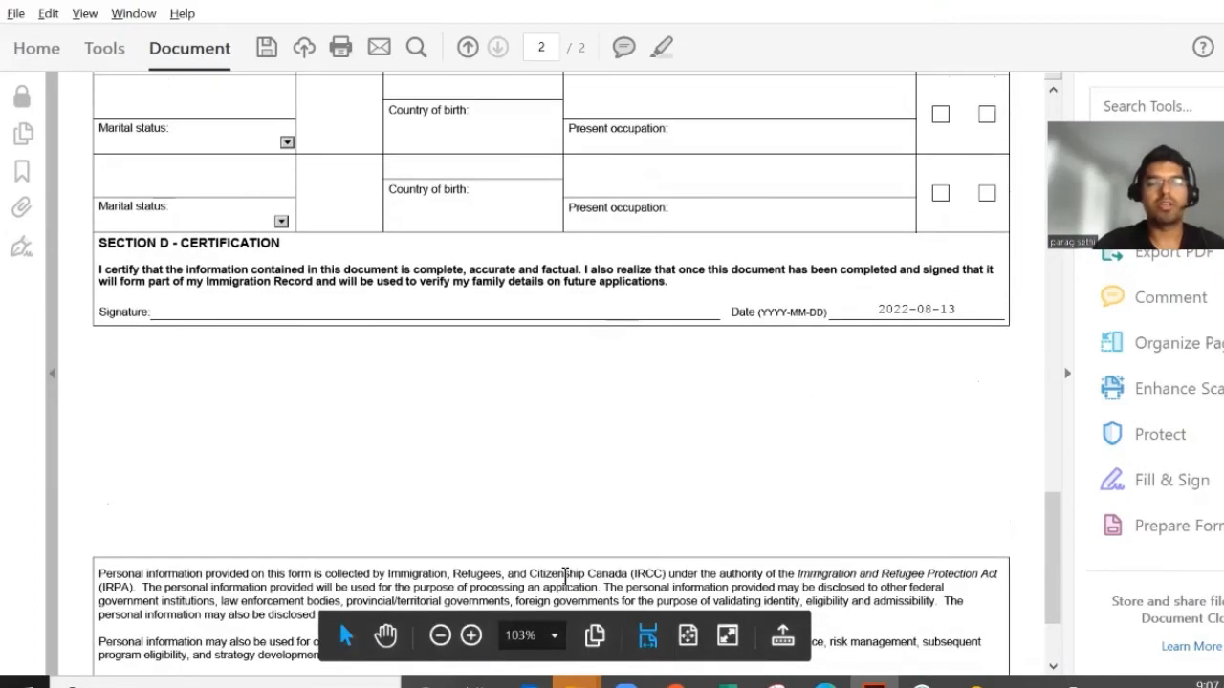
Check the signature and date lines of Note 1, Note 2 and Section D, and save the completed Family Information form
{"action": "scroll", "coordinate": [527, 442], "scroll_direction": "up", "scroll_amount": 10}
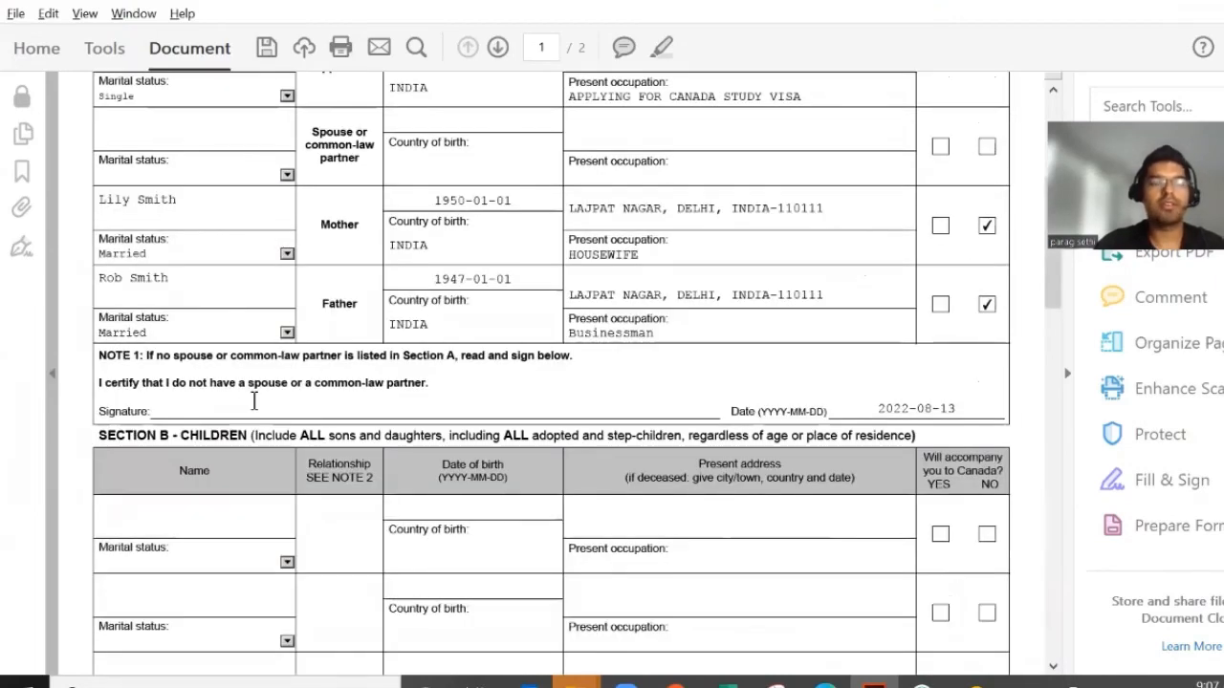
{"action": "scroll", "coordinate": [415, 472], "scroll_direction": "down", "scroll_amount": 10}
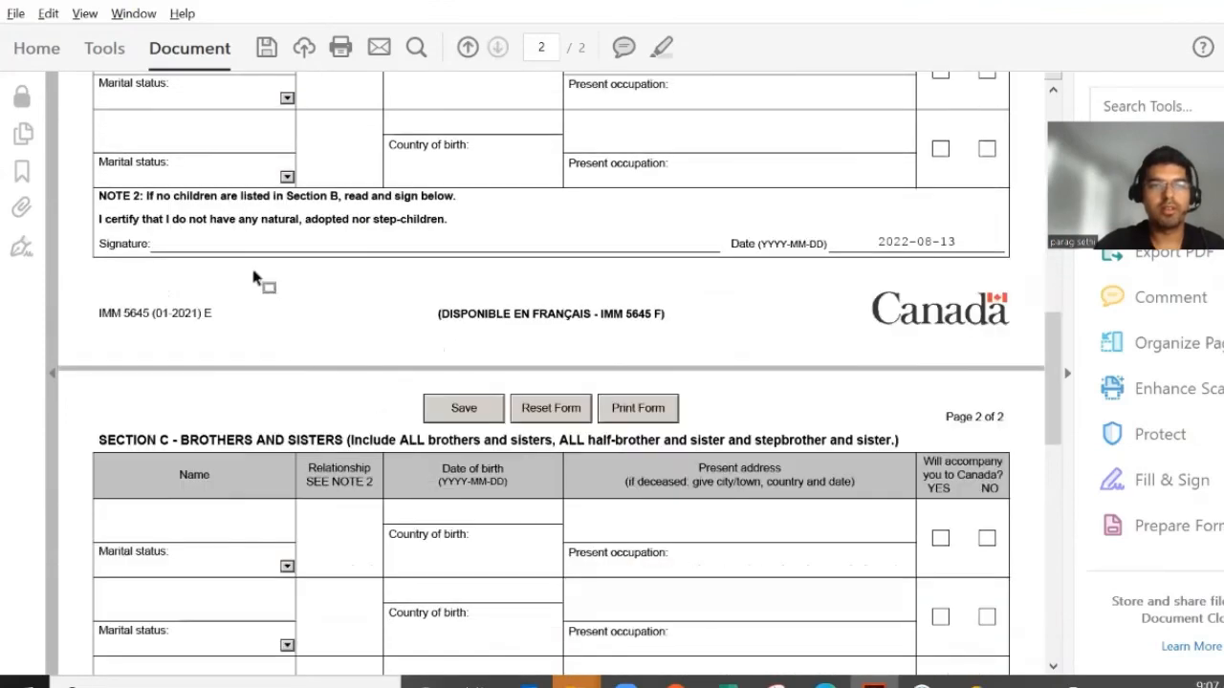
{"action": "scroll", "coordinate": [306, 350], "scroll_direction": "down", "scroll_amount": 8}
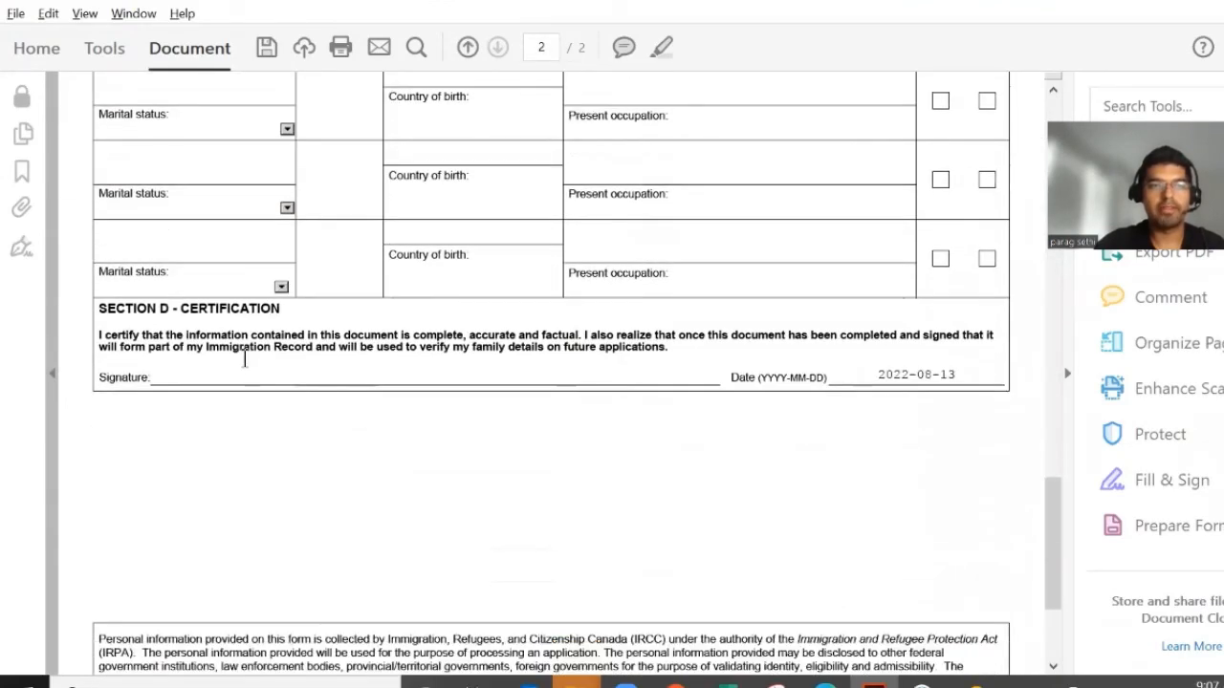
{"action": "left_click_drag", "start_coordinate": [1052, 519], "coordinate": [1052, 146]}
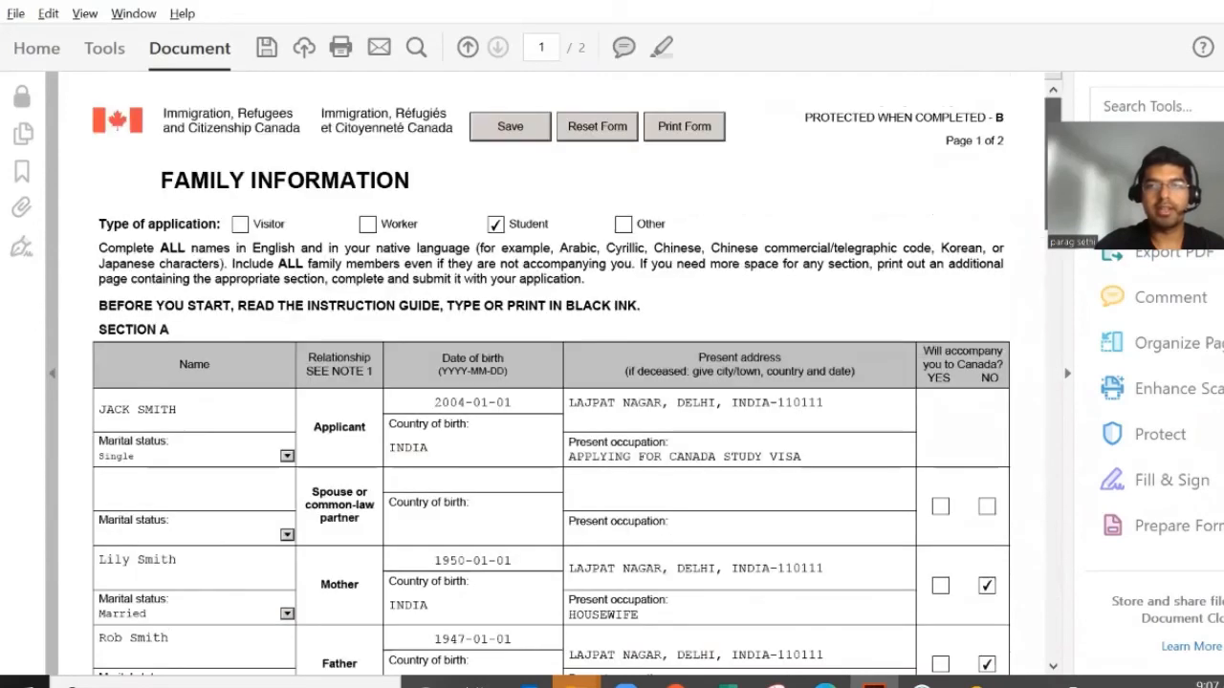
{"action": "left_click", "coordinate": [509, 126]}
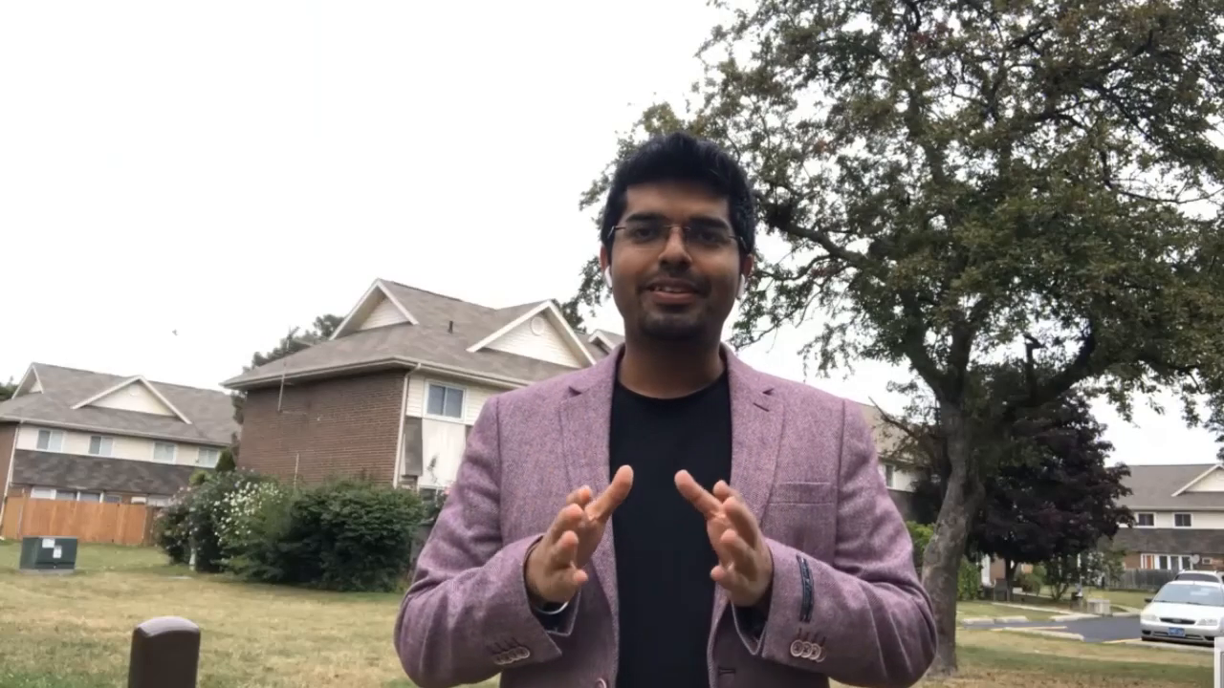